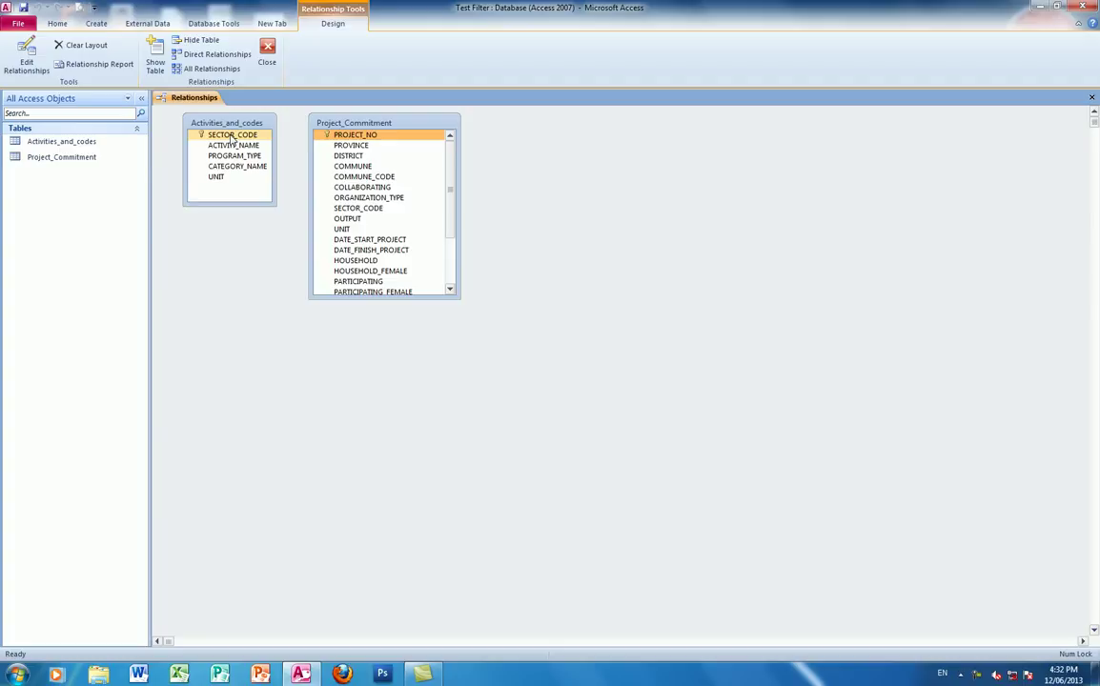
# Relate Activities_and_codes to Project_Commitment on SECTOR_CODE with referential integrity, cascade update and cascade delete, and close the Relationships window
pyautogui.moveTo(232, 139); pyautogui.dragTo(355, 208)
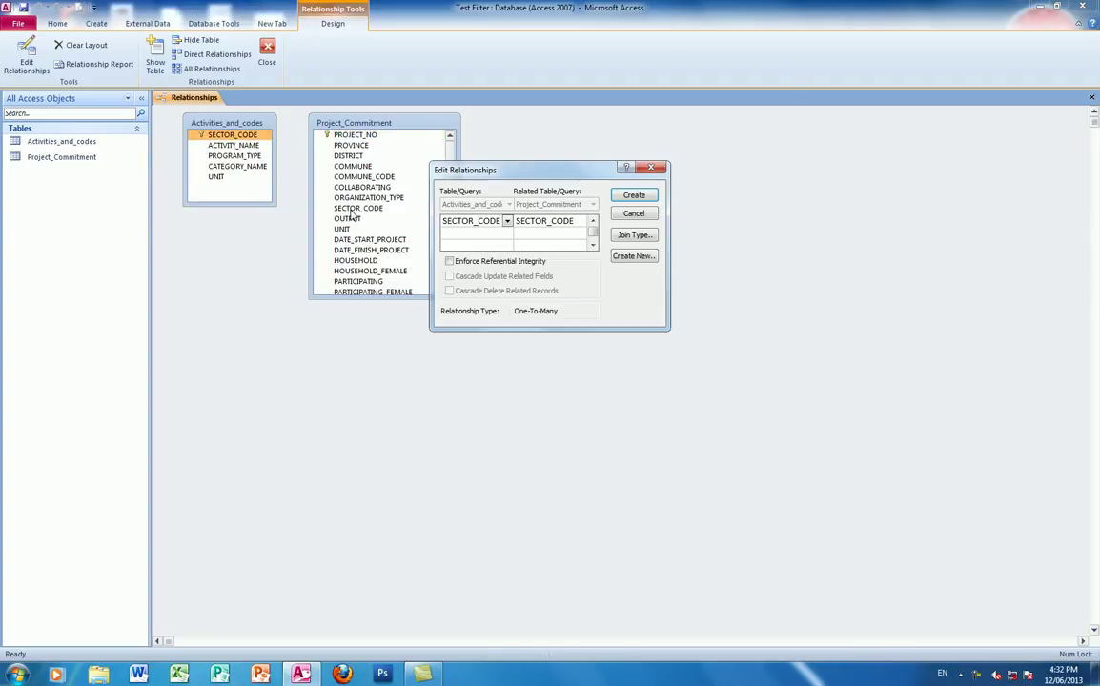
pyautogui.click(449, 261)
pyautogui.click(449, 275)
pyautogui.click(449, 290)
pyautogui.click(632, 196)
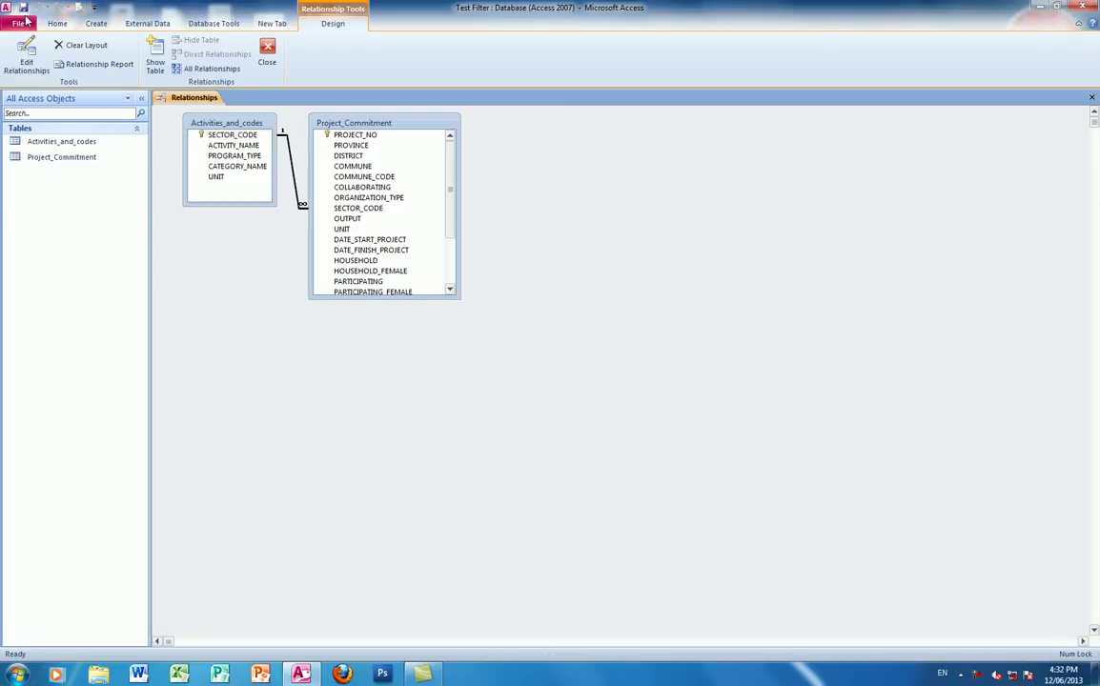
pyautogui.click(1092, 98)
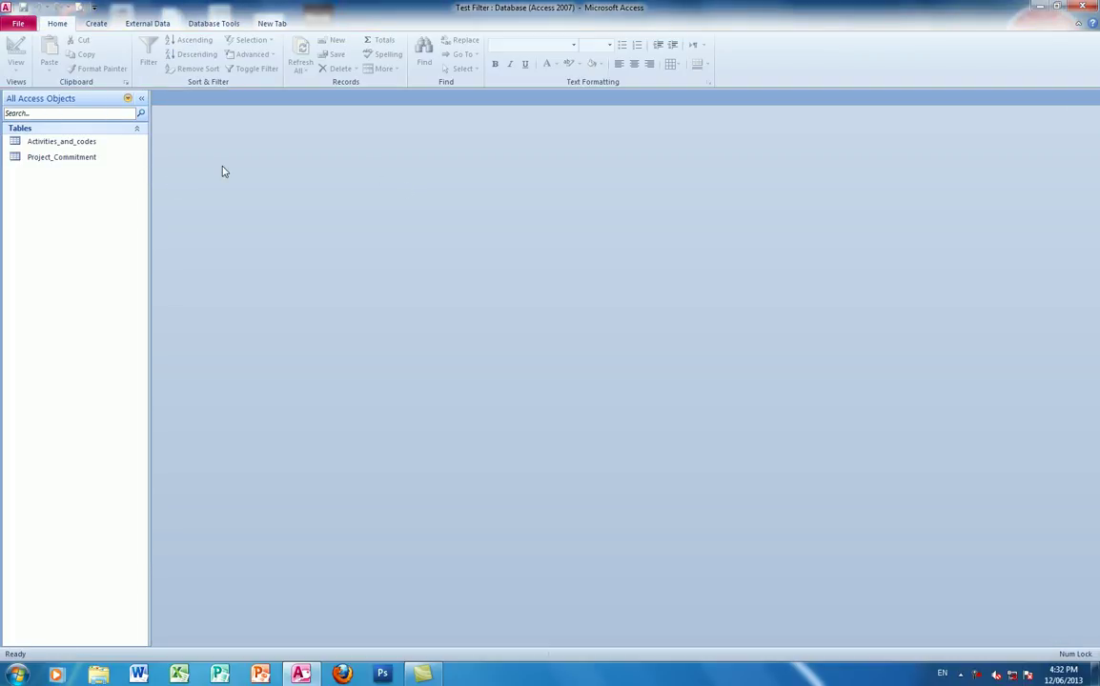
# Set the current database's document window option to Overlapping Windows
pyautogui.click(18, 25)
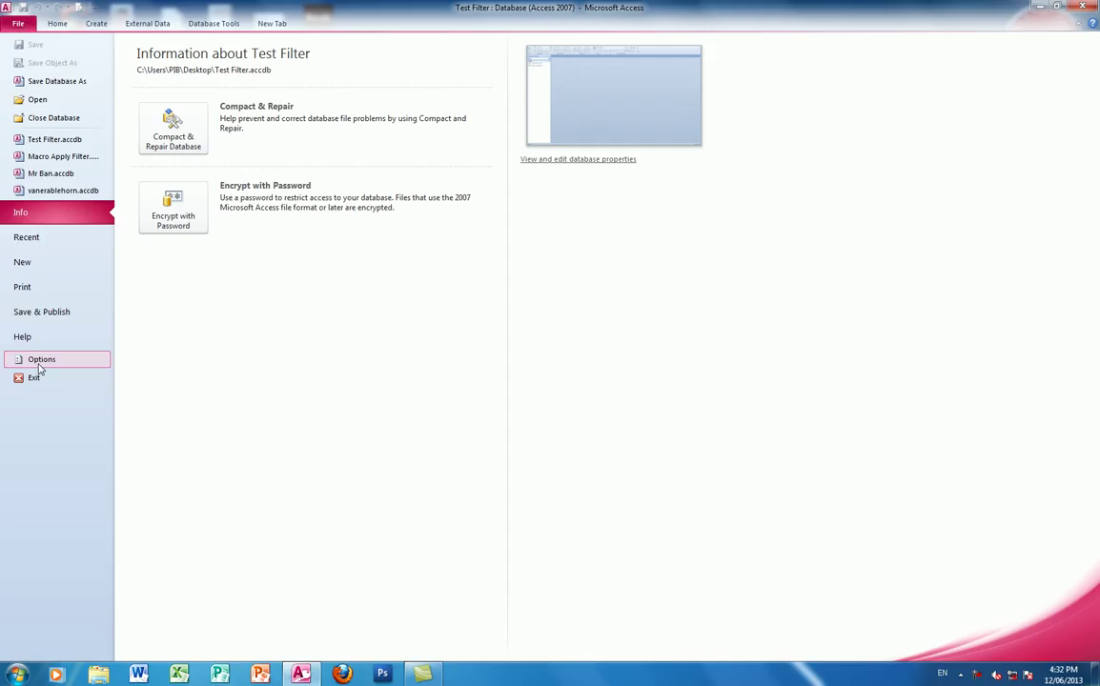
pyautogui.click(39, 365)
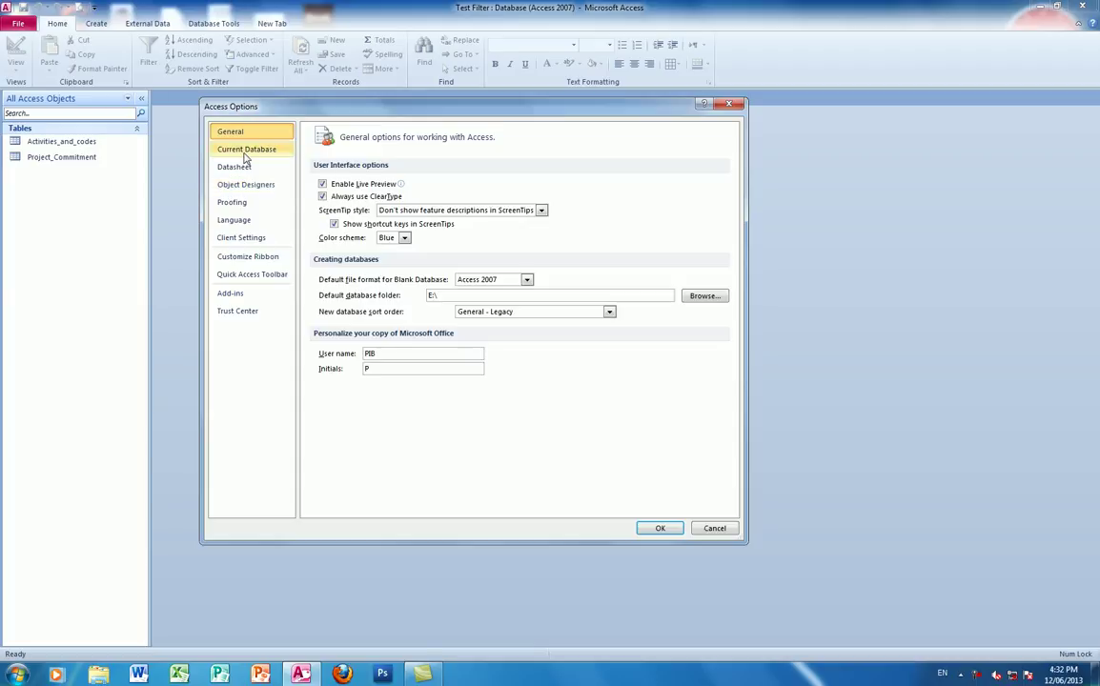
pyautogui.click(246, 152)
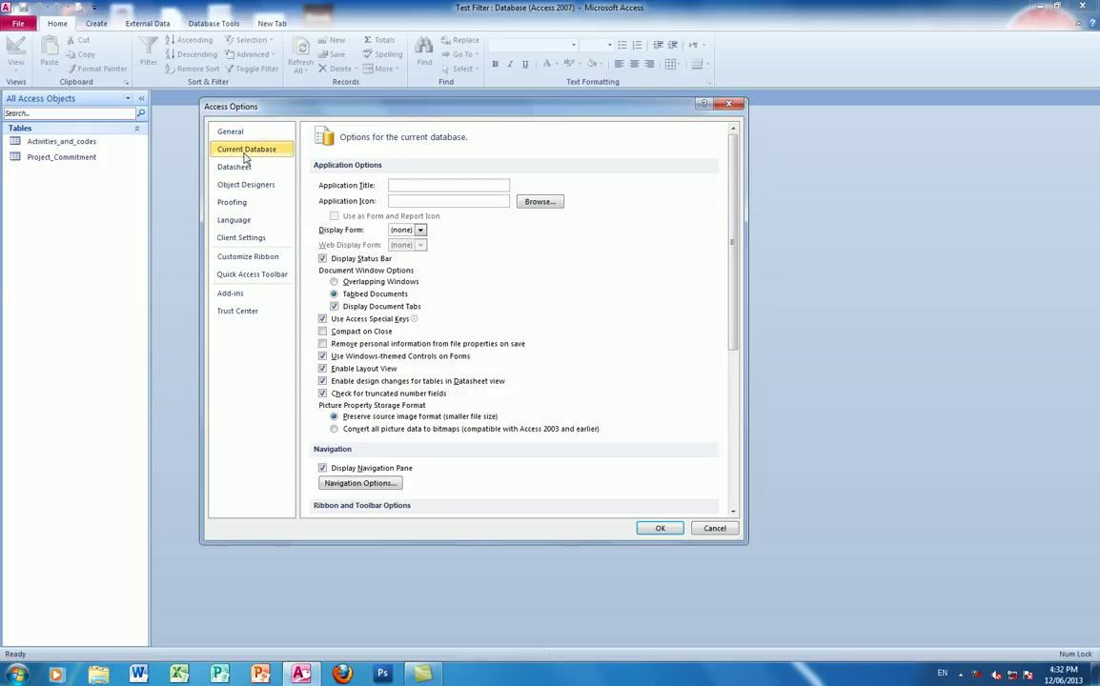
pyautogui.click(333, 281)
pyautogui.click(656, 528)
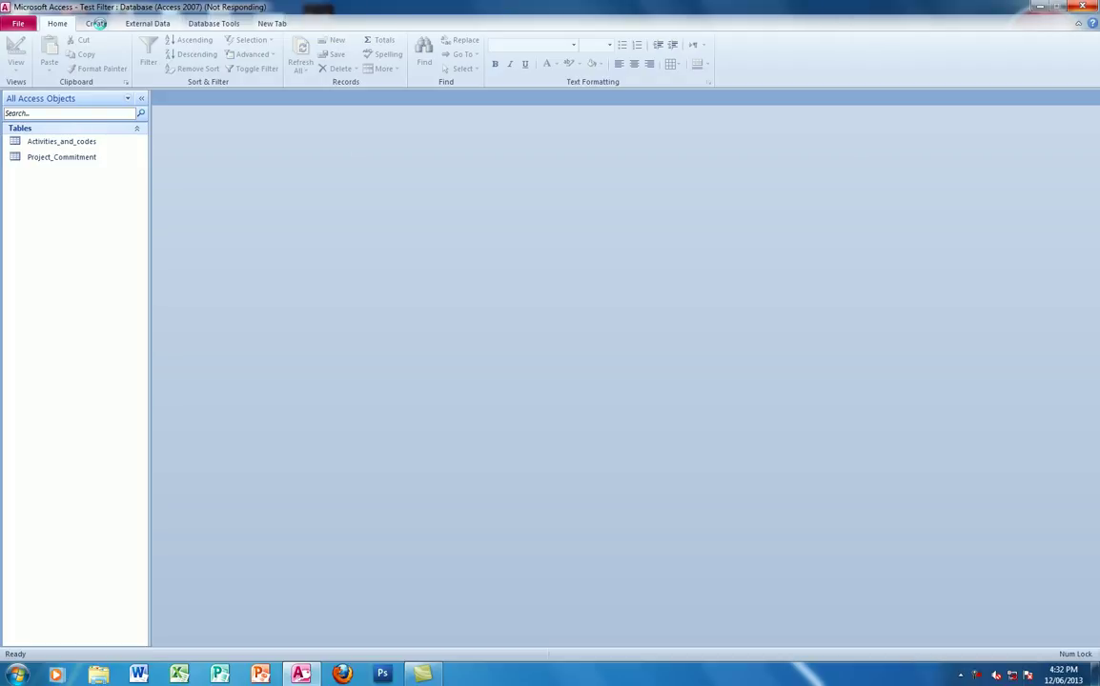
pyautogui.click(553, 367)
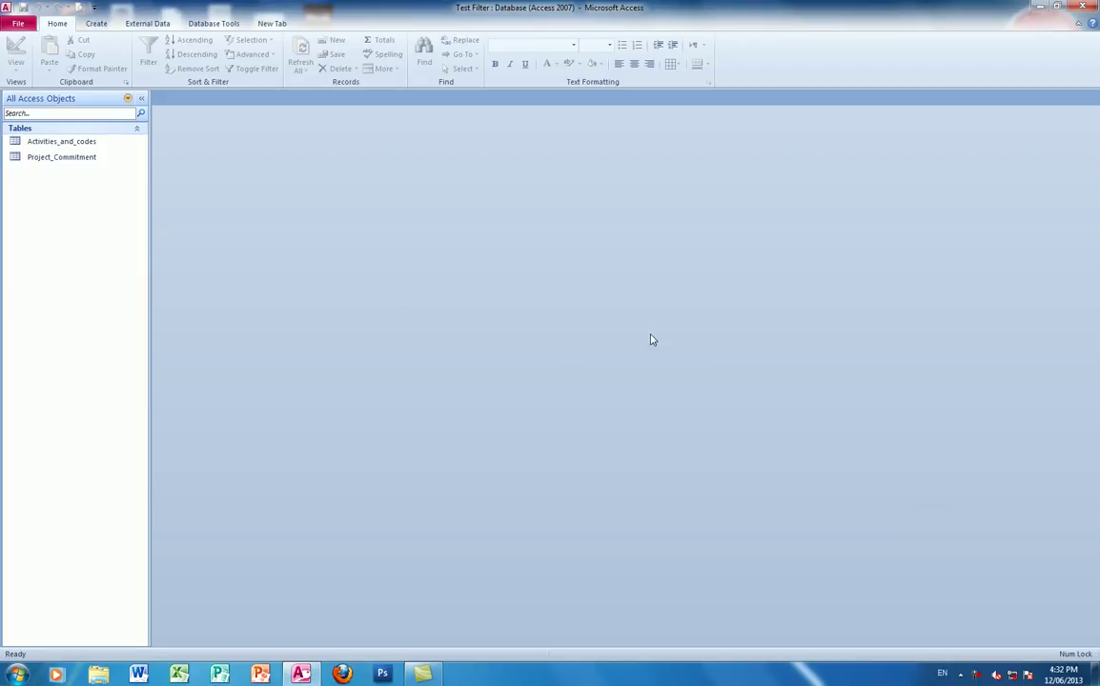
# Close and reopen the Test Filter database, and enable its disabled content
pyautogui.click(1082, 7)
pyautogui.doubleClick(316, 158)
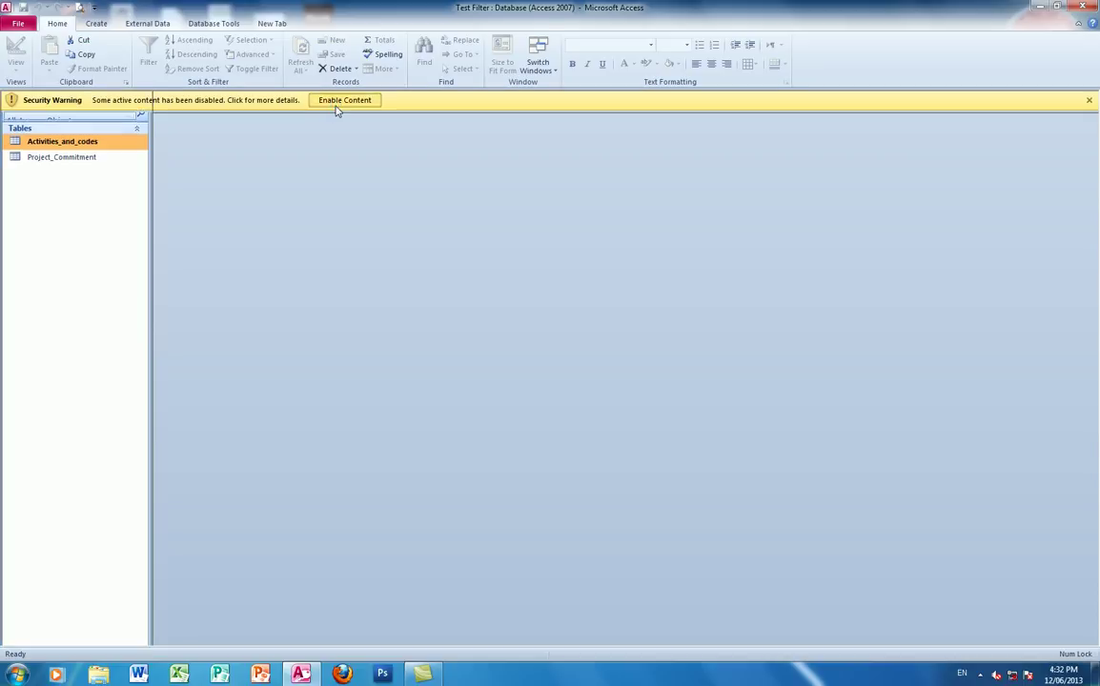
pyautogui.click(336, 99)
# Create a form in Design View and enlarge its window and Detail area to about 11" wide by 5.6" high
pyautogui.click(96, 22)
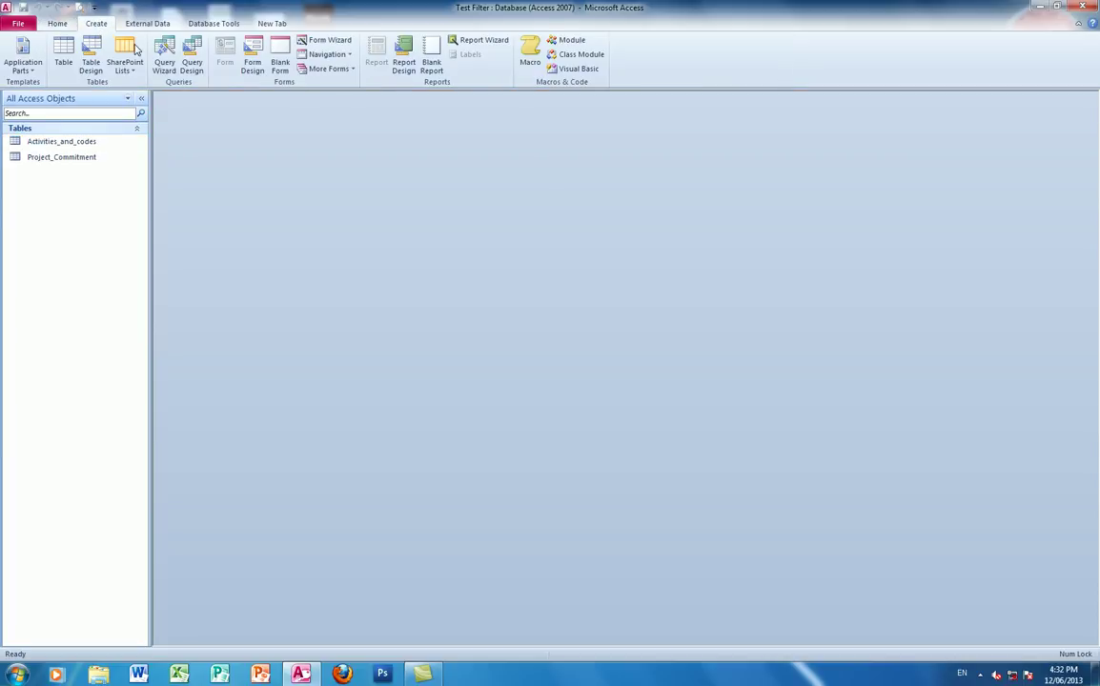
pyautogui.click(253, 63)
pyautogui.moveTo(341, 132); pyautogui.dragTo(390, 115)
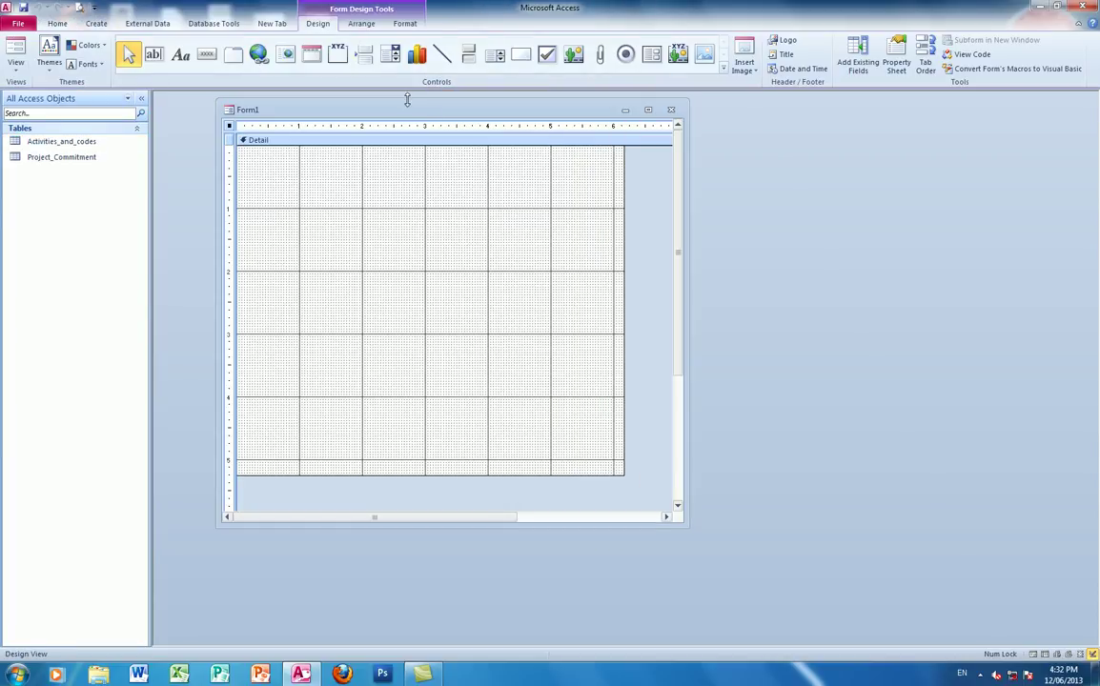
pyautogui.moveTo(688, 523); pyautogui.dragTo(942, 517)
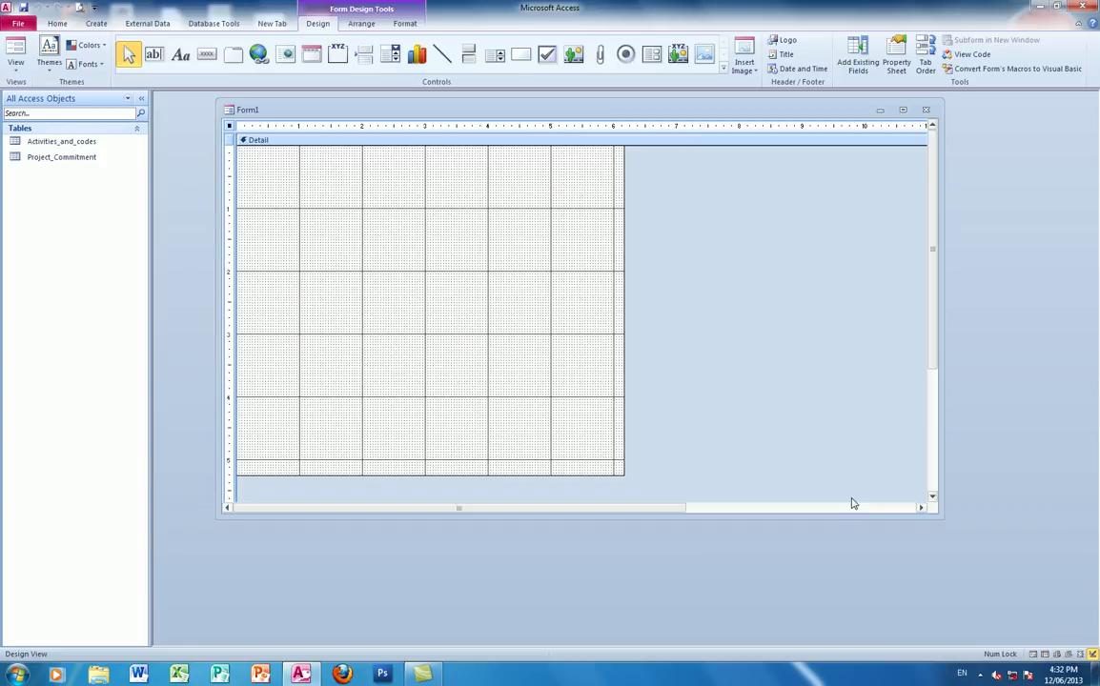
pyautogui.moveTo(624, 473); pyautogui.dragTo(923, 499)
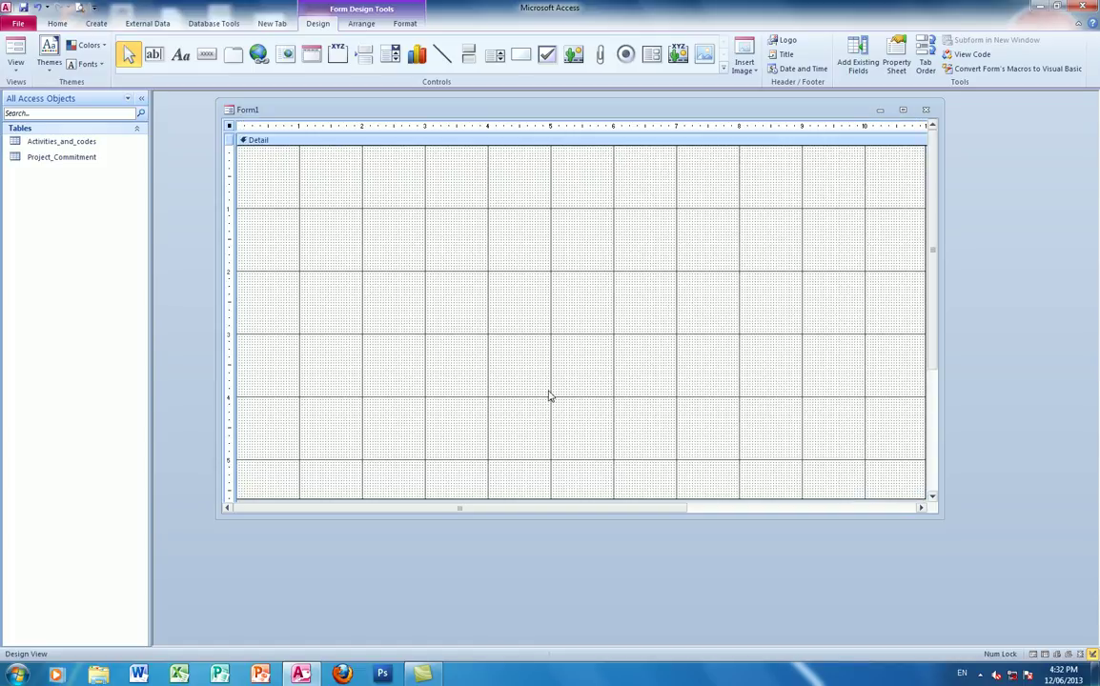
pyautogui.moveTo(407, 112); pyautogui.dragTo(385, 116)
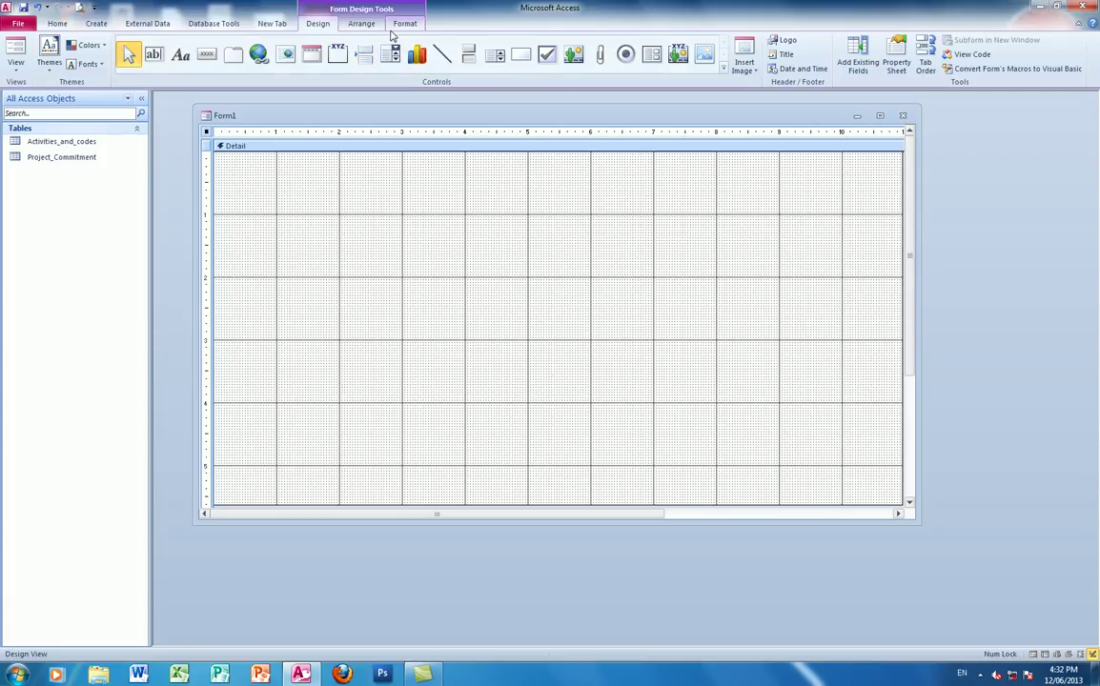
# Set the form's Record Selectors property to No
pyautogui.click(897, 60)
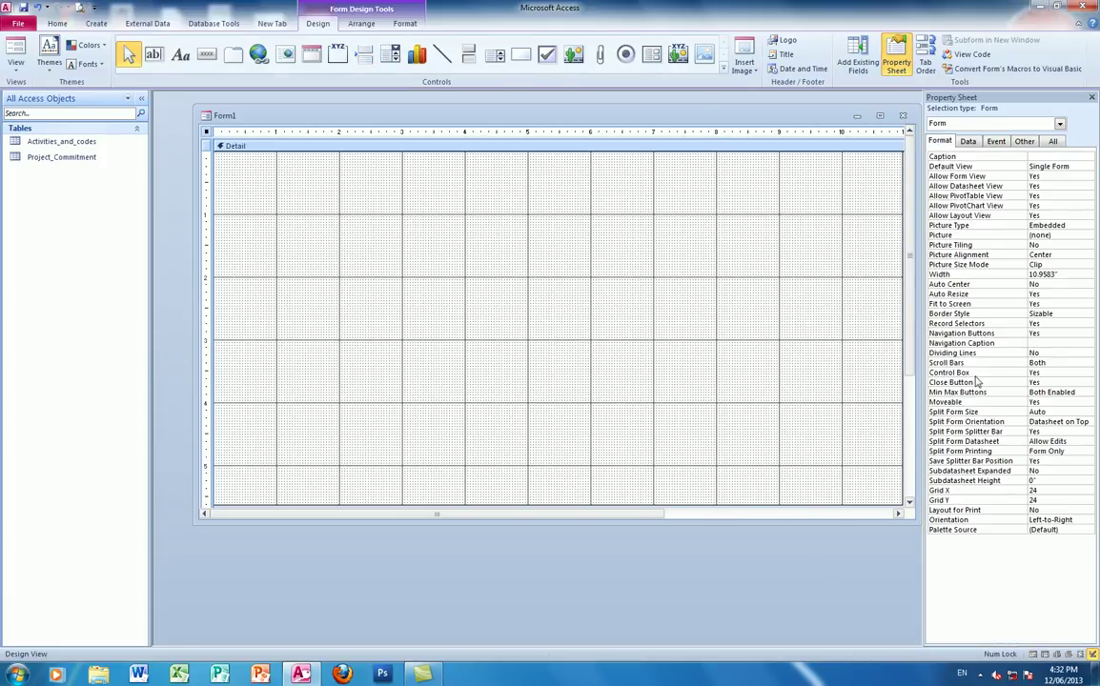
pyautogui.click(1052, 324)
pyautogui.click(1088, 324)
pyautogui.click(1064, 343)
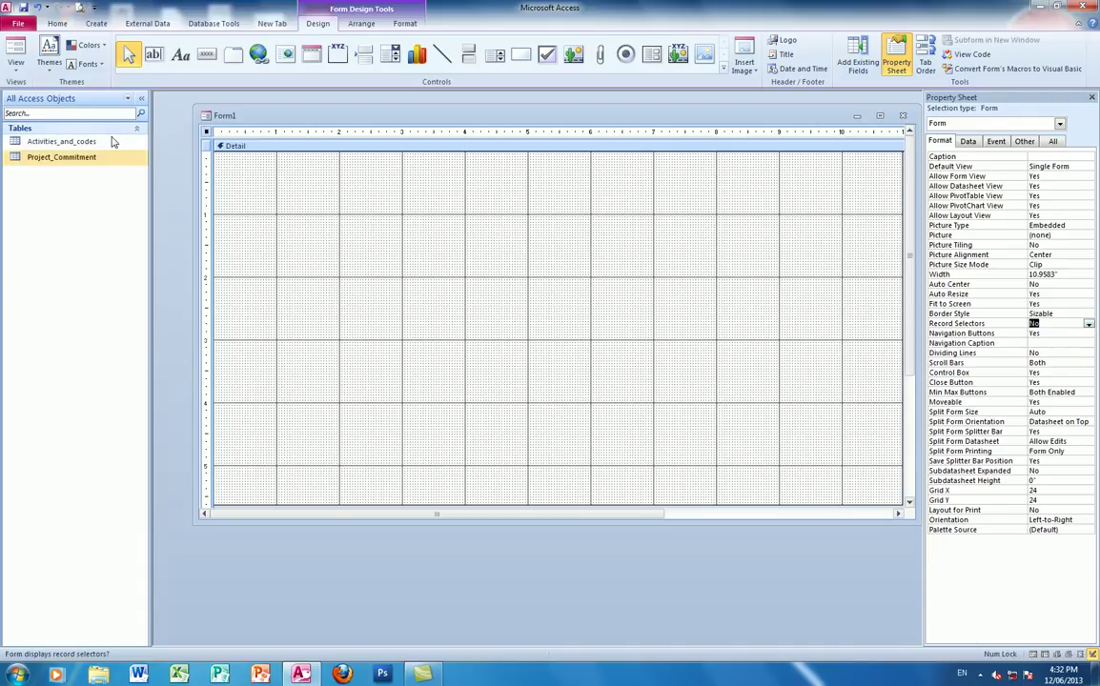
# Save the form as Form Main and shift its window slightly towards the navigation pane
pyautogui.click(24, 8)
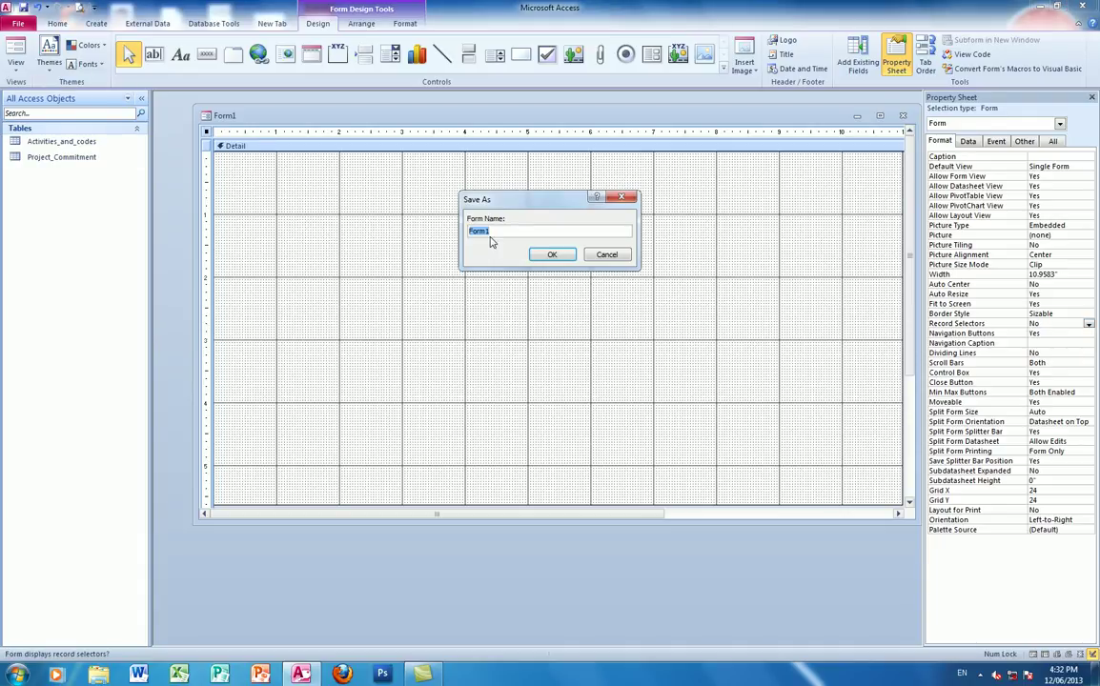
pyautogui.write('For')
pyautogui.click(552, 255)
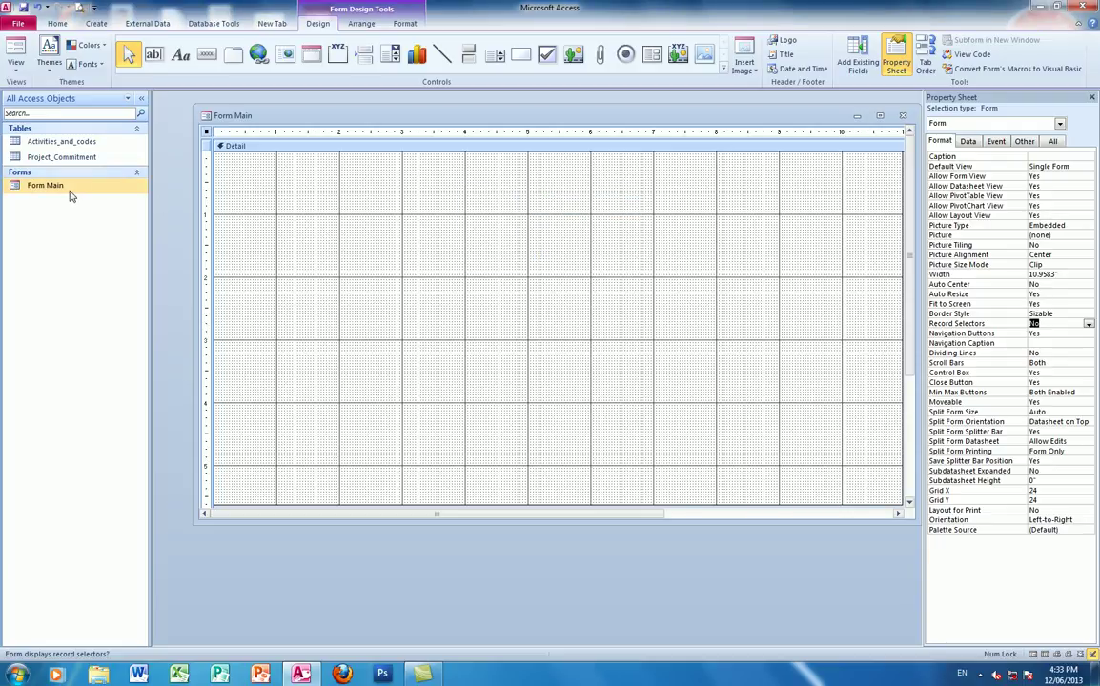
pyautogui.moveTo(296, 116); pyautogui.dragTo(286, 119)
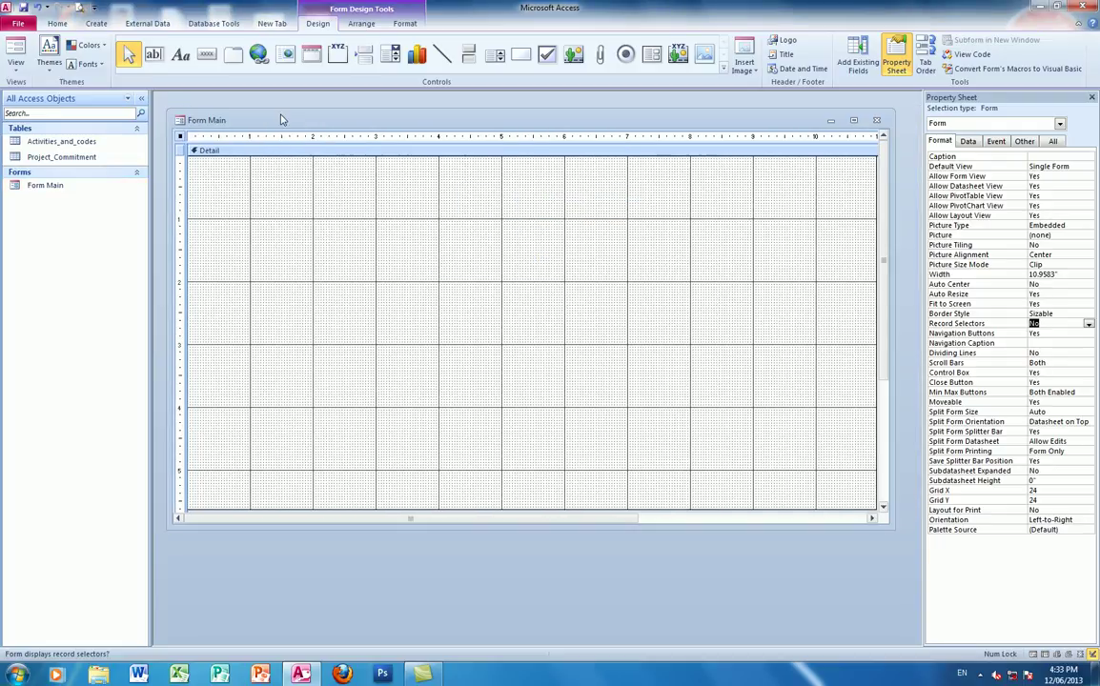
# Add an unbound combo box about 4.1" wide near the top of the Detail section, without using the wizard
pyautogui.click(391, 55)
pyautogui.moveTo(424, 167); pyautogui.dragTo(685, 179)
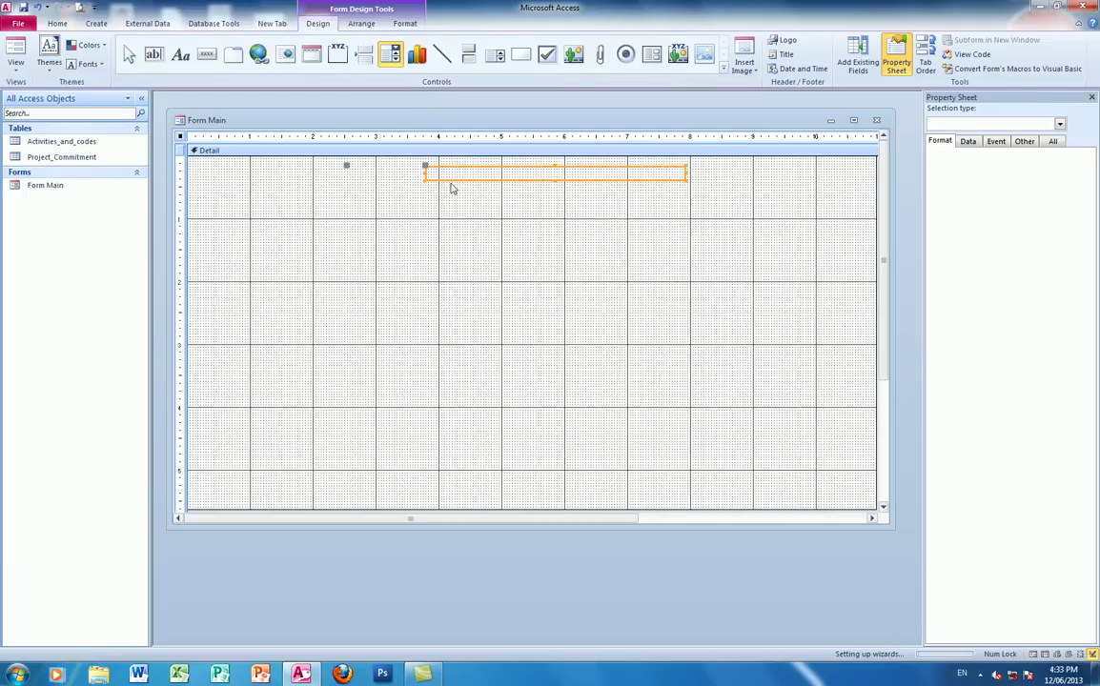
pyautogui.click(515, 348)
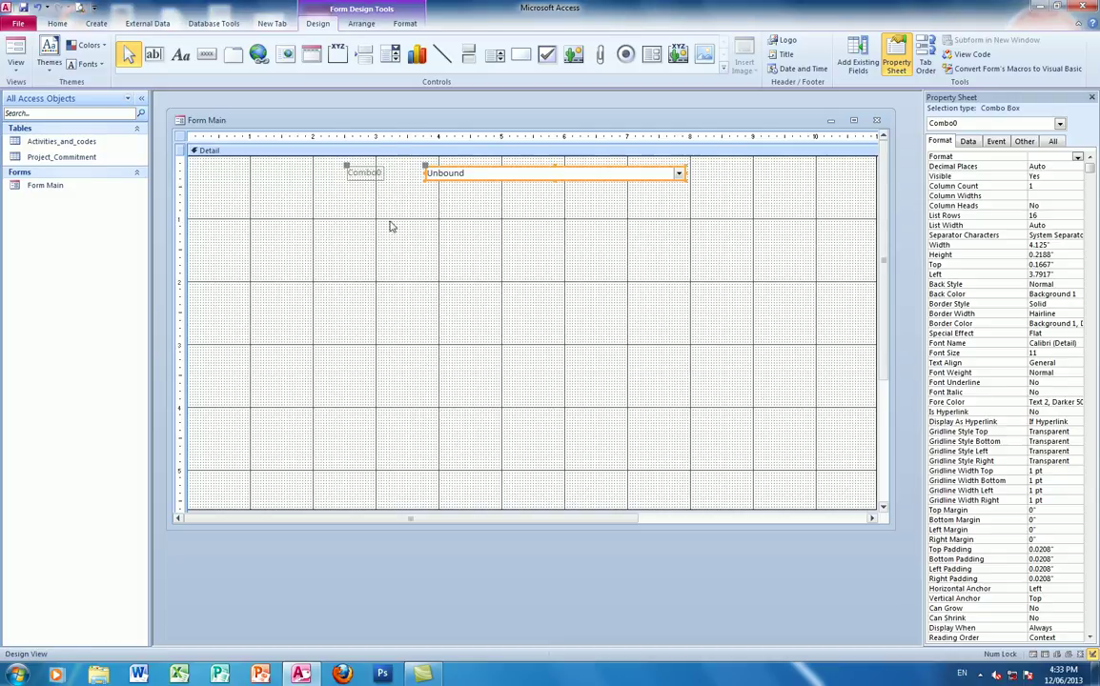
# Widen the combo box's label to about 1.5" and change its caption to Select Activity
pyautogui.click(347, 175)
pyautogui.moveTo(347, 177); pyautogui.dragTo(286, 174)
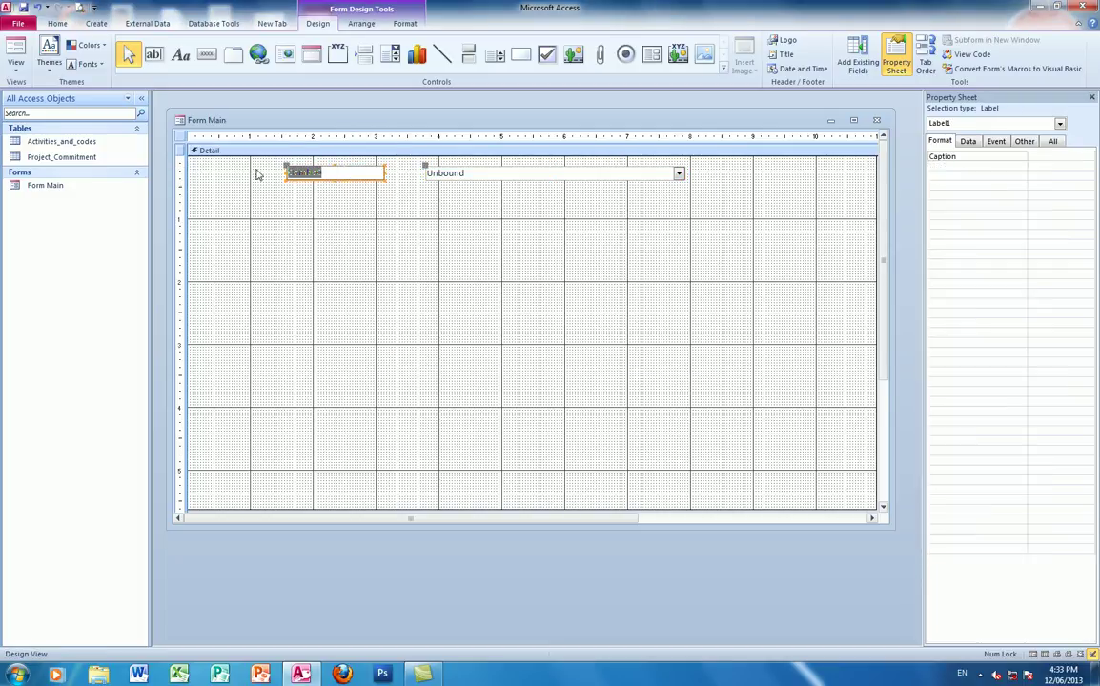
pyautogui.write('S')
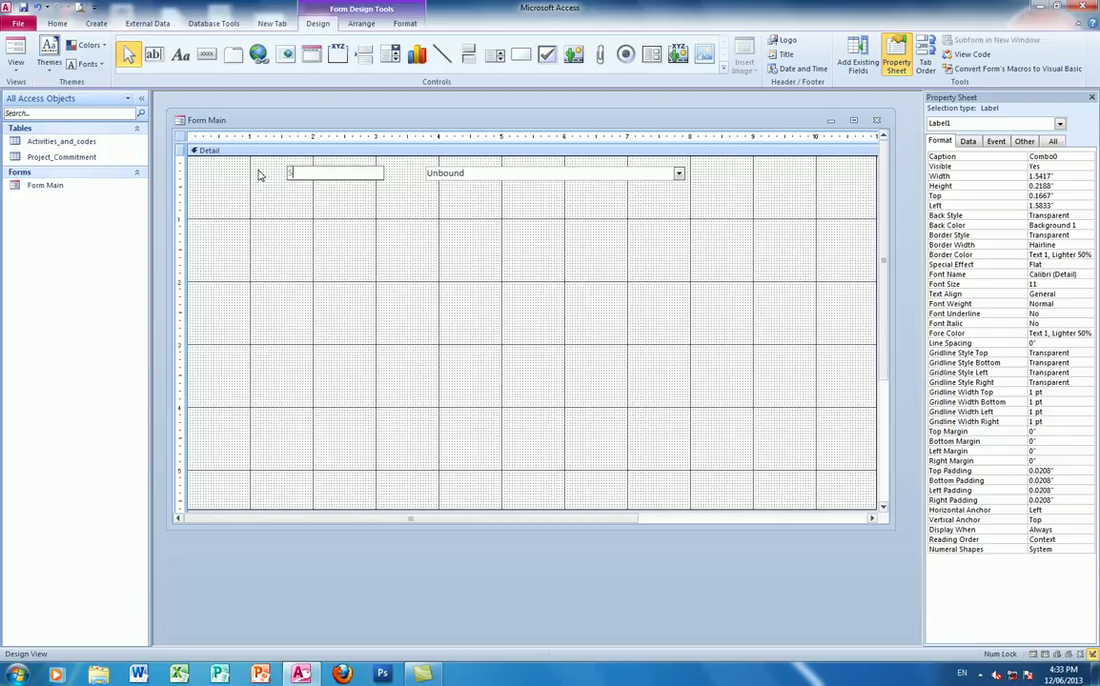
pyautogui.write('elect')
pyautogui.click(369, 195)
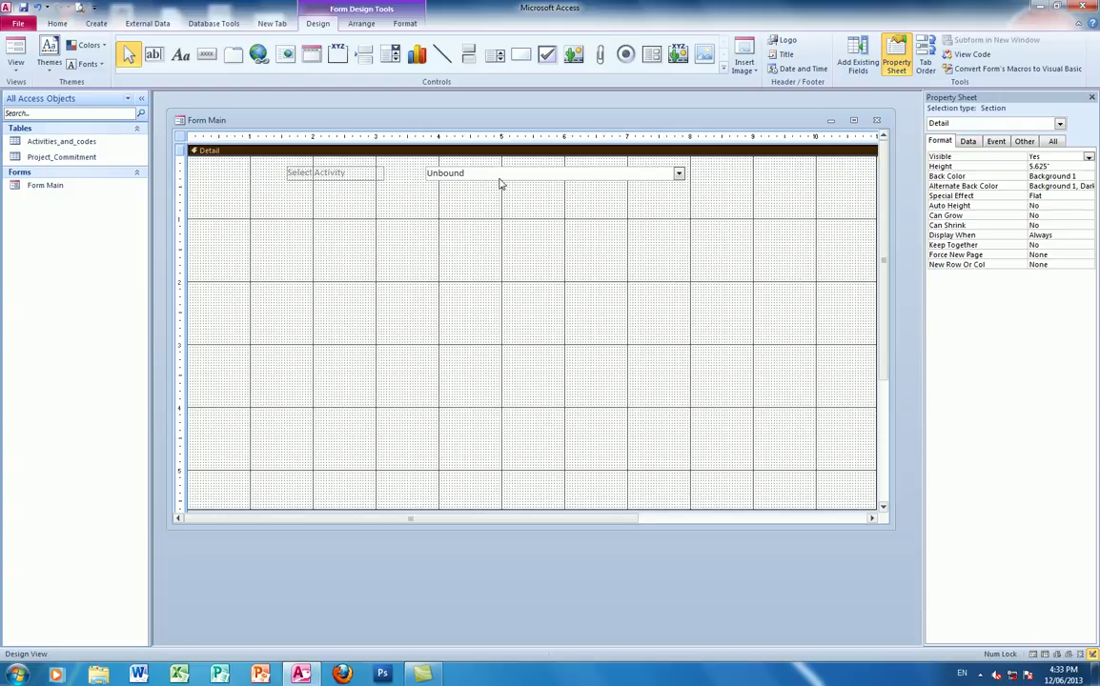
# Increase the height of the combo box and its label to about 0.25"
pyautogui.click(499, 180)
pyautogui.moveTo(519, 211); pyautogui.dragTo(334, 182)
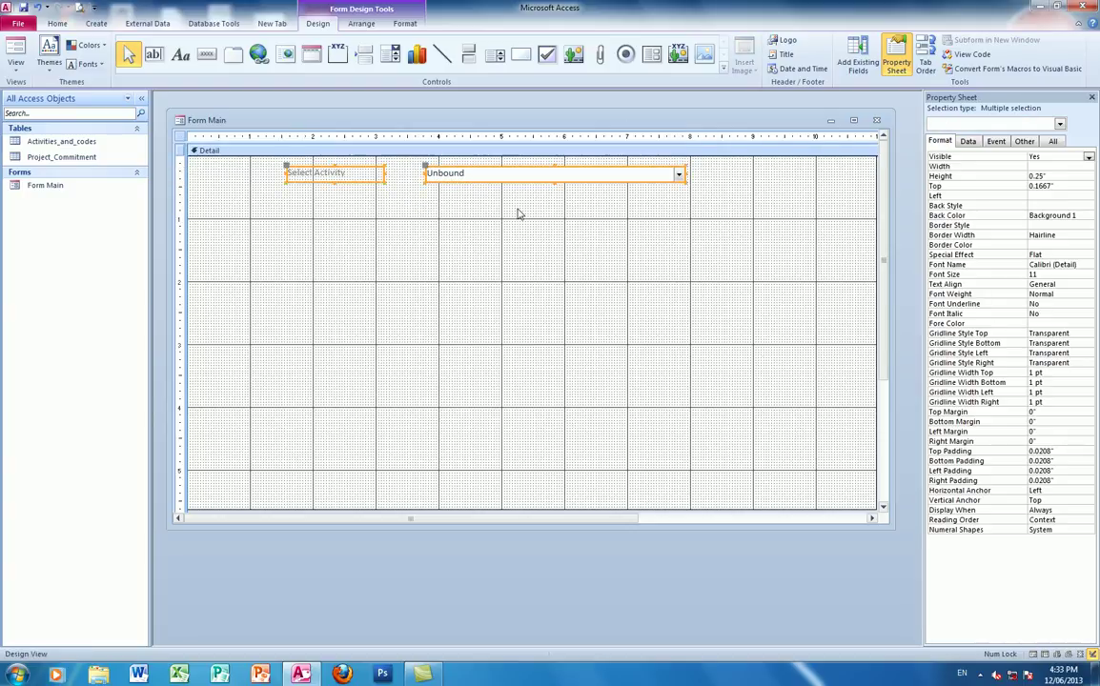
pyautogui.click(518, 210)
# Rename the combo box as ATC
pyautogui.click(532, 179)
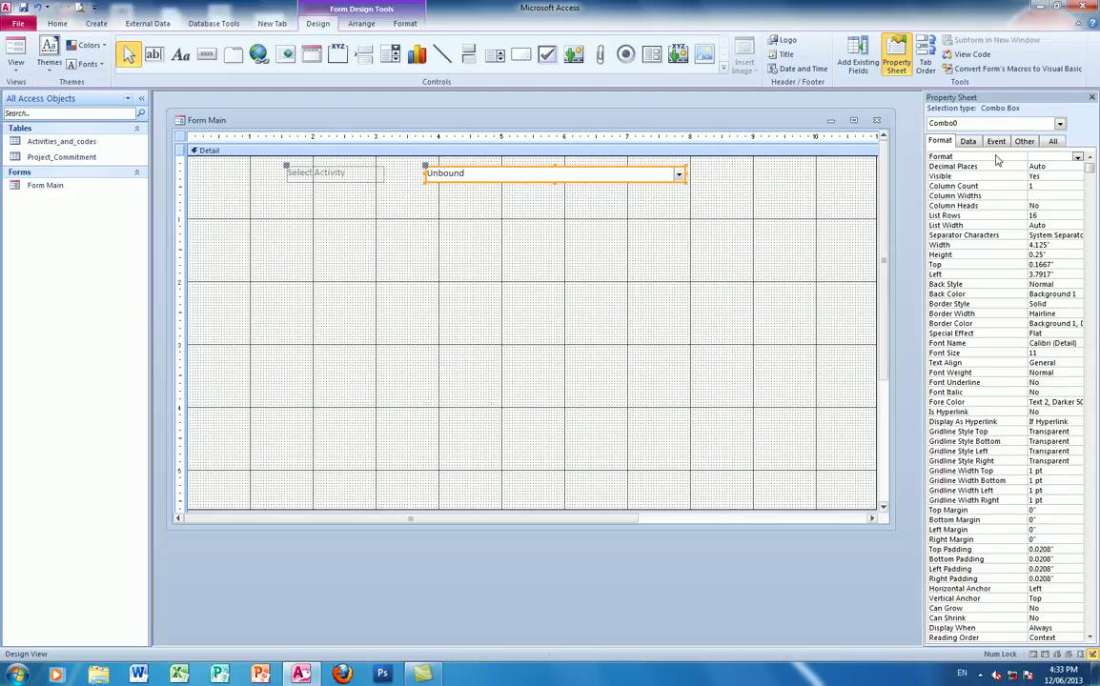
pyautogui.click(1025, 141)
pyautogui.click(1007, 155)
pyautogui.write('ATC')
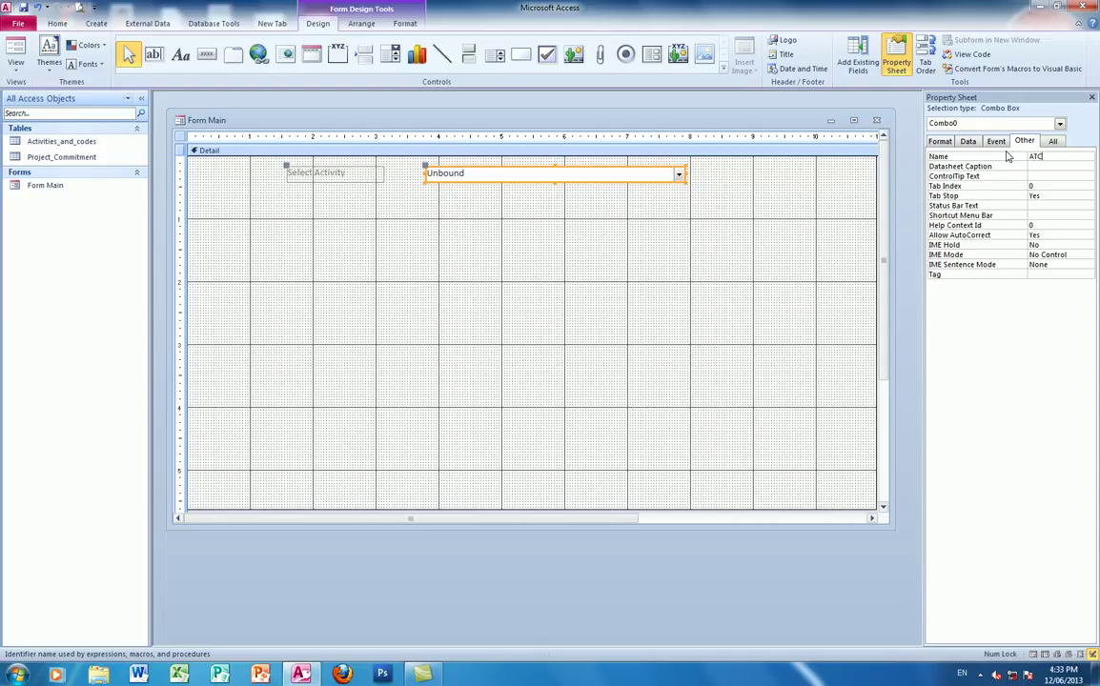
pyautogui.click(505, 187)
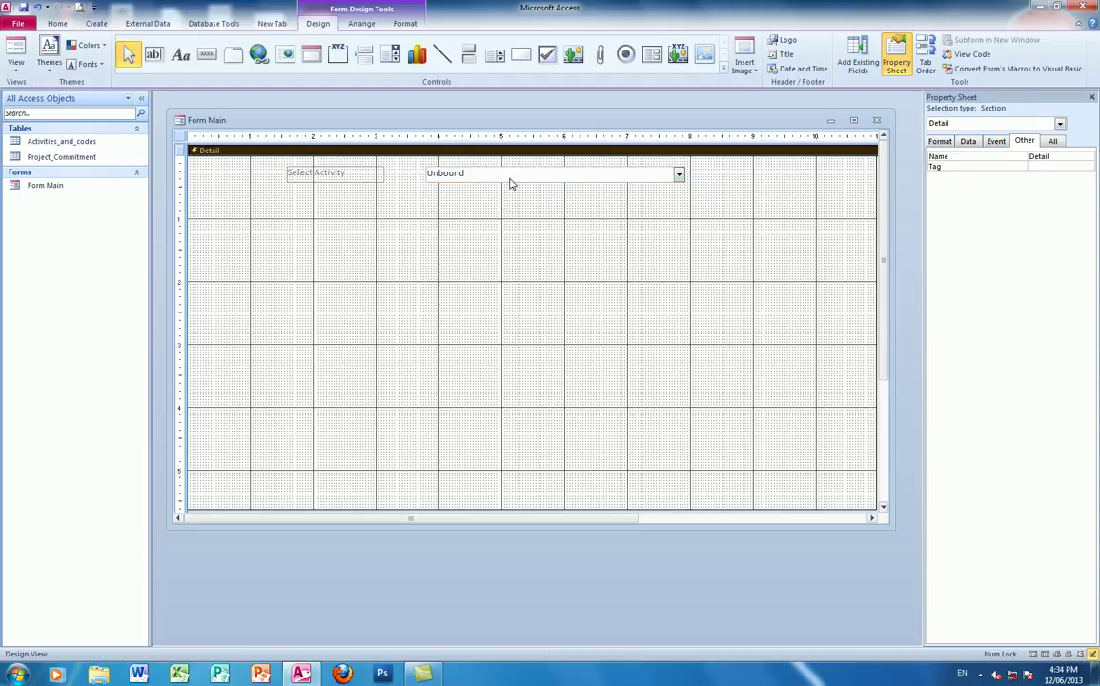
# Open the Query Builder for the ATC combo box's Row Source property
pyautogui.click(498, 175)
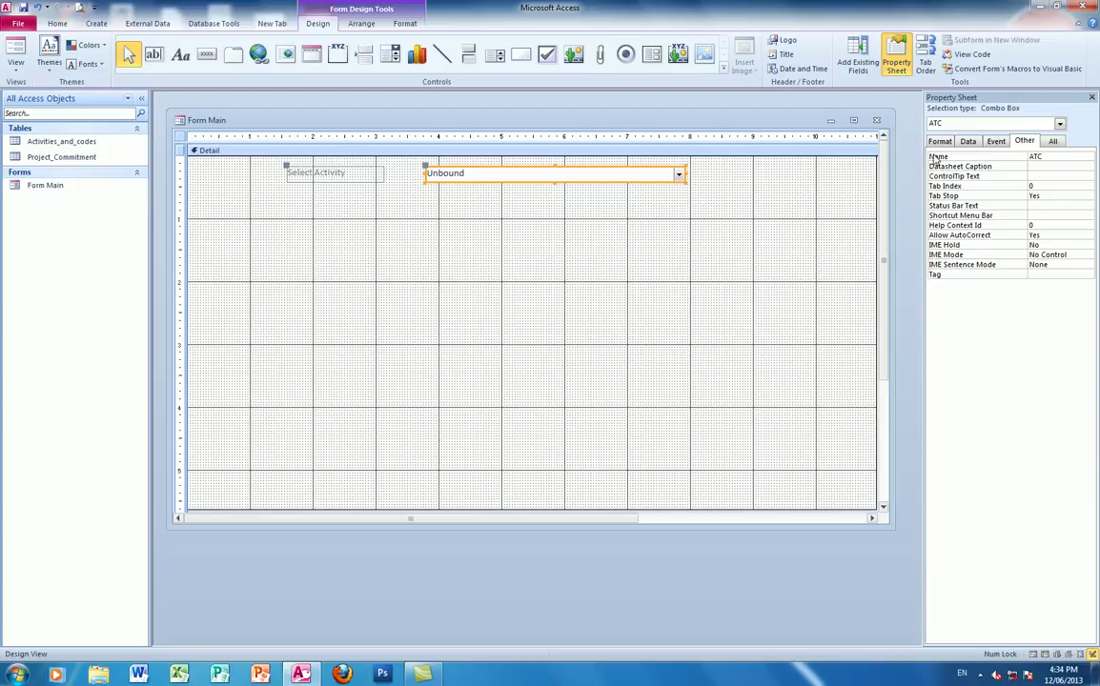
pyautogui.click(969, 142)
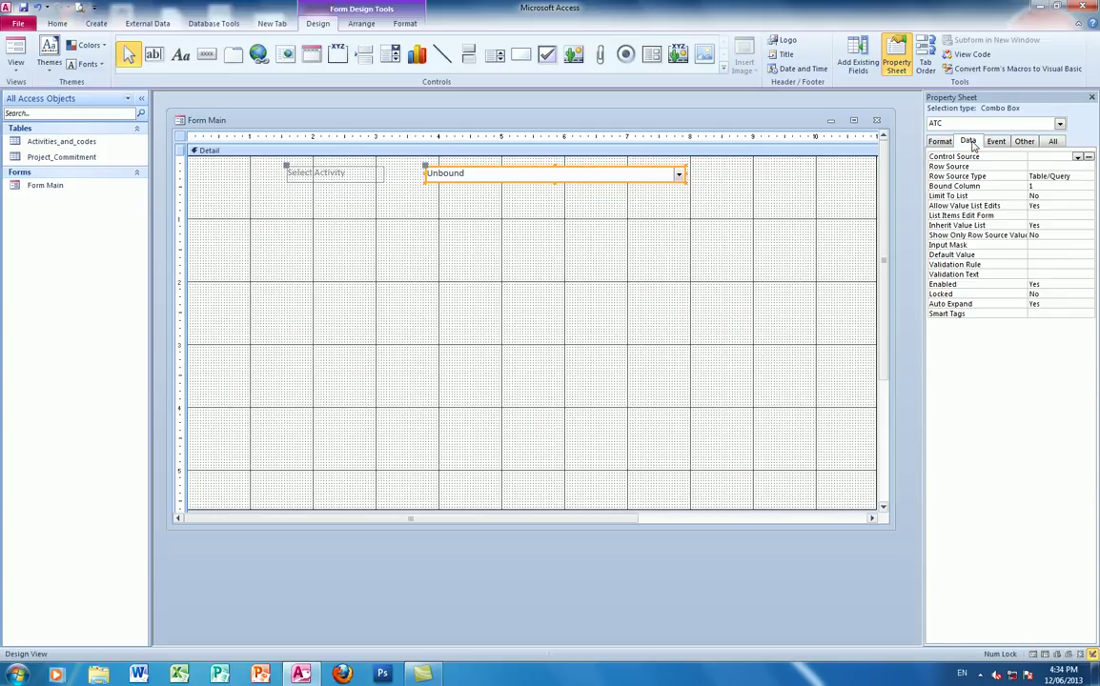
pyautogui.click(1089, 156)
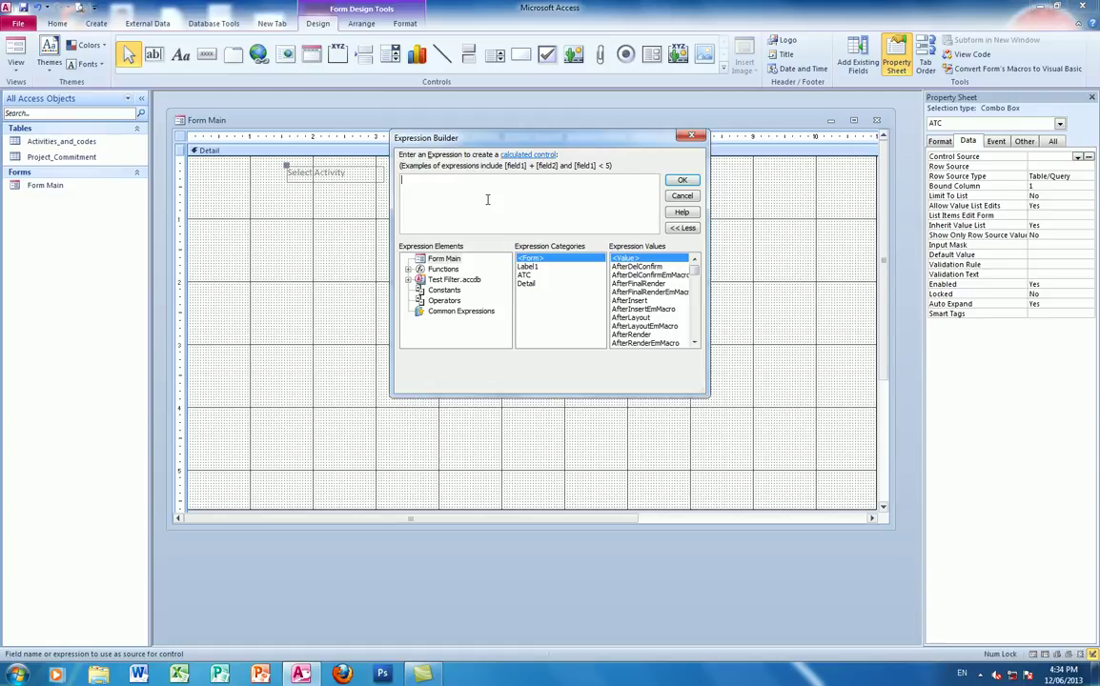
pyautogui.press('Escape')
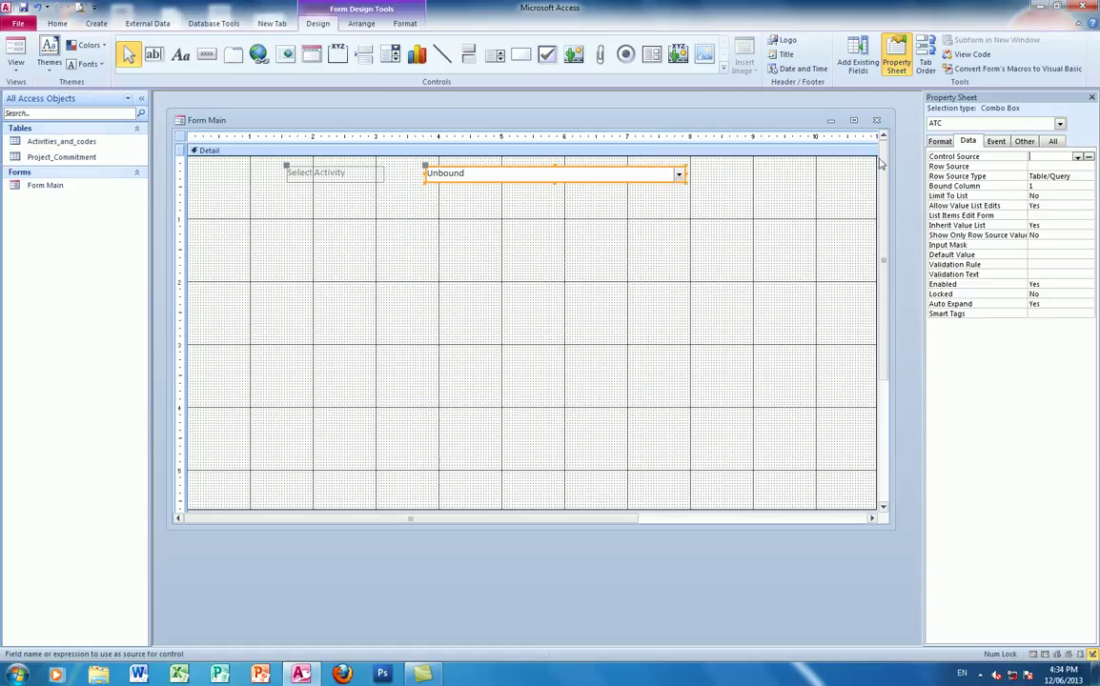
pyautogui.click(1051, 166)
pyautogui.click(1089, 166)
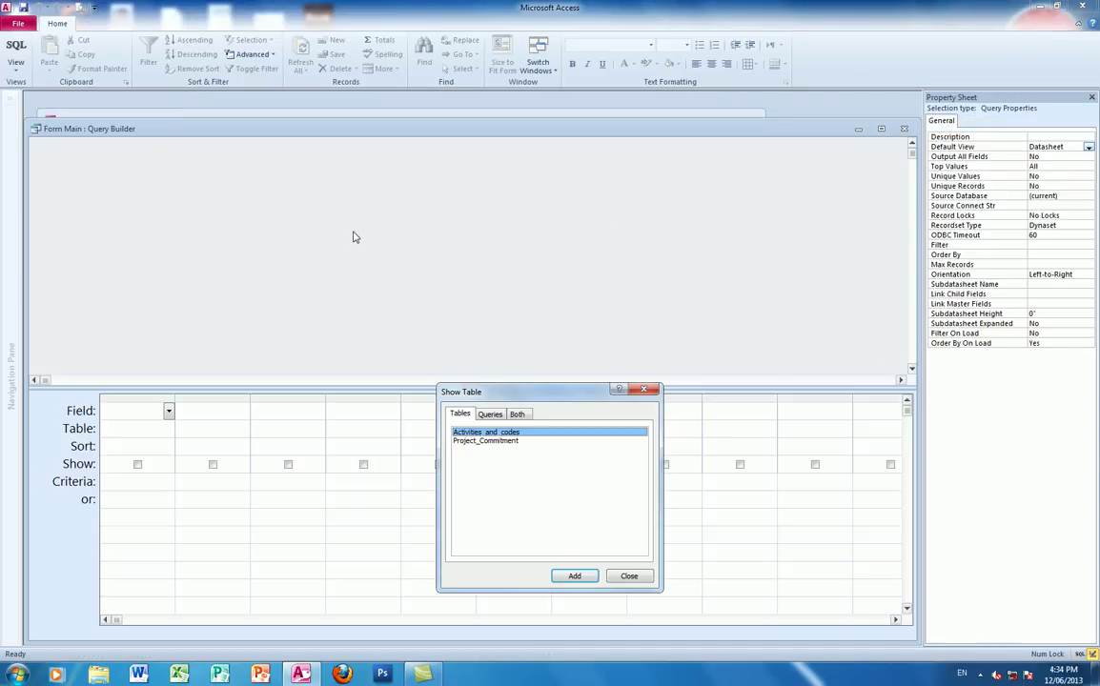
# Add the Activities_and_codes and Project_Commitment tables to the row source query and space them apart
pyautogui.moveTo(516, 384); pyautogui.dragTo(442, 229)
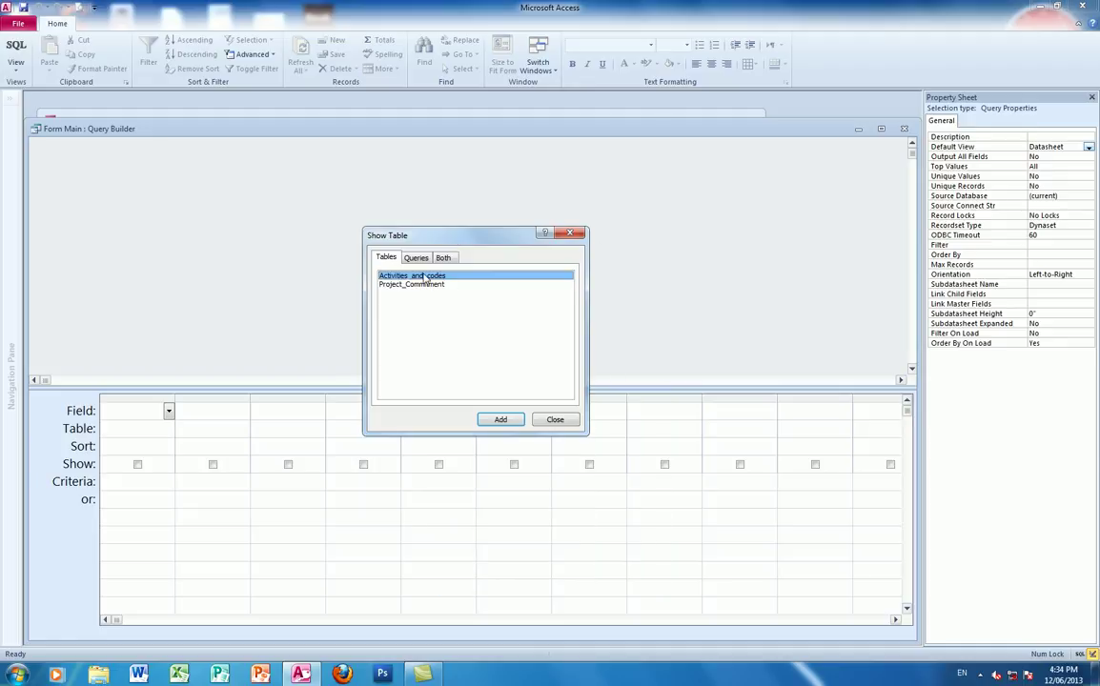
pyautogui.doubleClick(416, 277)
pyautogui.doubleClick(417, 285)
pyautogui.click(570, 233)
pyautogui.moveTo(231, 154); pyautogui.dragTo(251, 154)
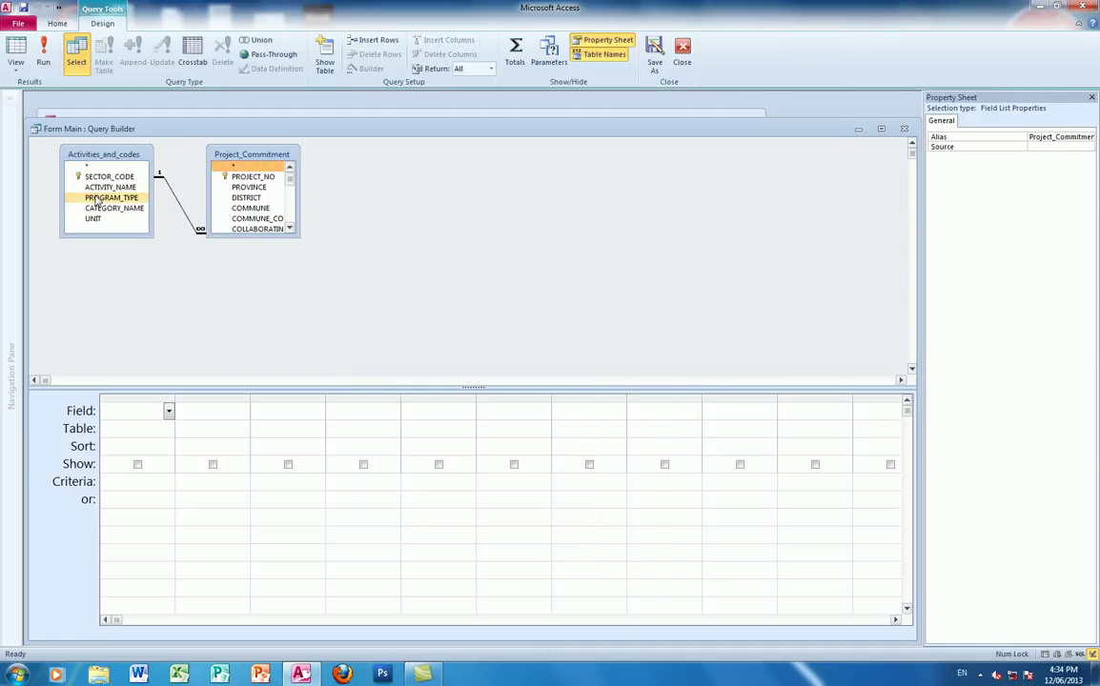
# Add ACTIVITY_NAME from Activities_and_codes and SECTOR_CODE from Project_Commitment to the row source query, enlarging the Project_Commitment field list
pyautogui.moveTo(96, 194); pyautogui.dragTo(134, 411)
pyautogui.moveTo(300, 242); pyautogui.dragTo(338, 320)
pyautogui.doubleClick(245, 252)
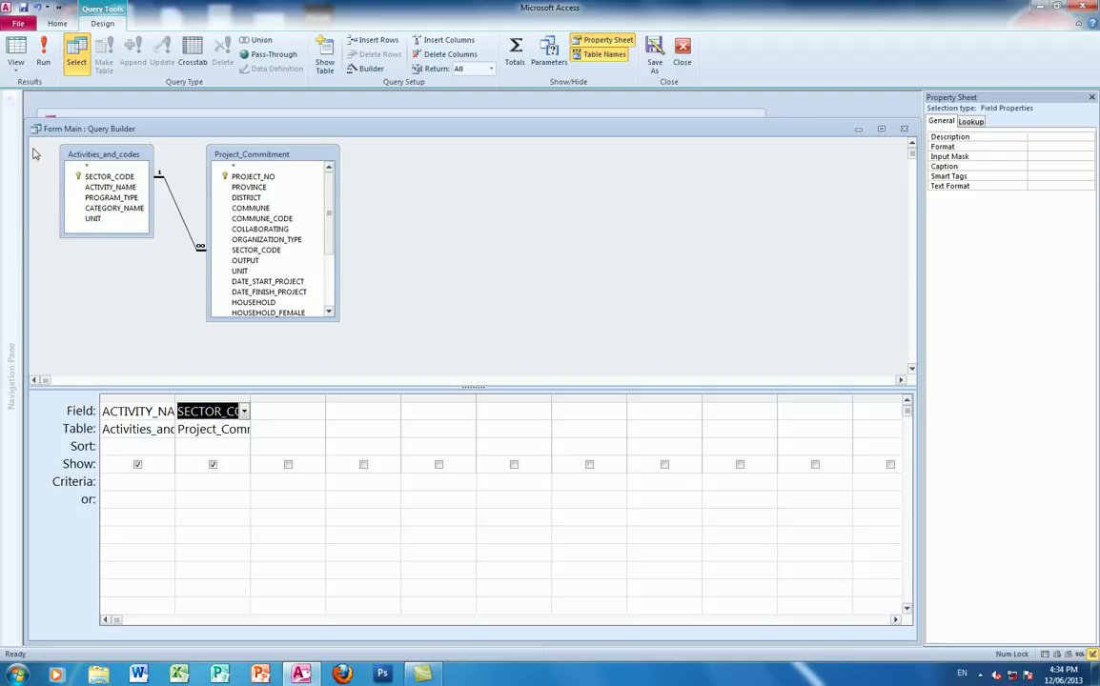
# Group the row source query by both fields with SECTOR_CODE sorted ascending, and save it
pyautogui.click(192, 447)
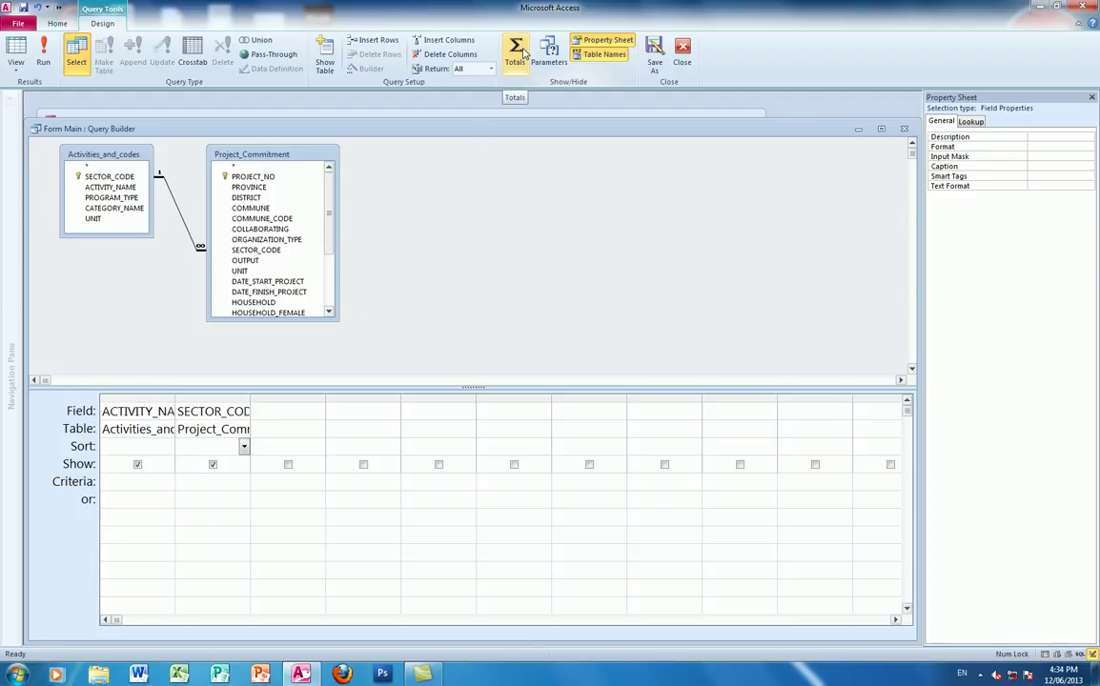
pyautogui.click(521, 52)
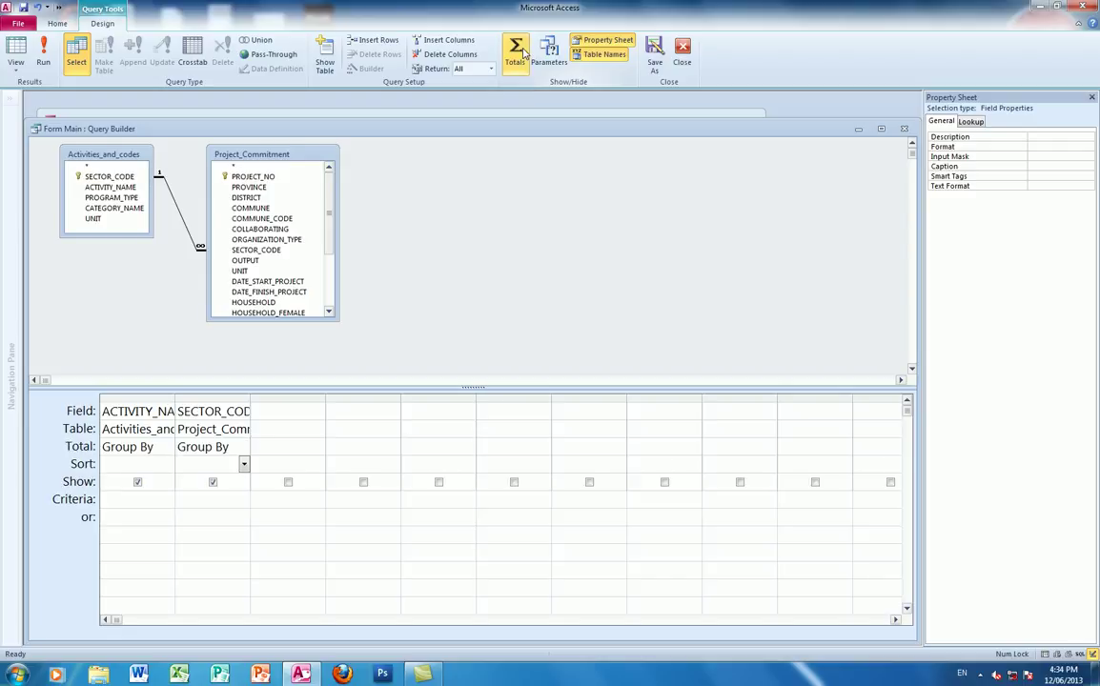
pyautogui.click(244, 448)
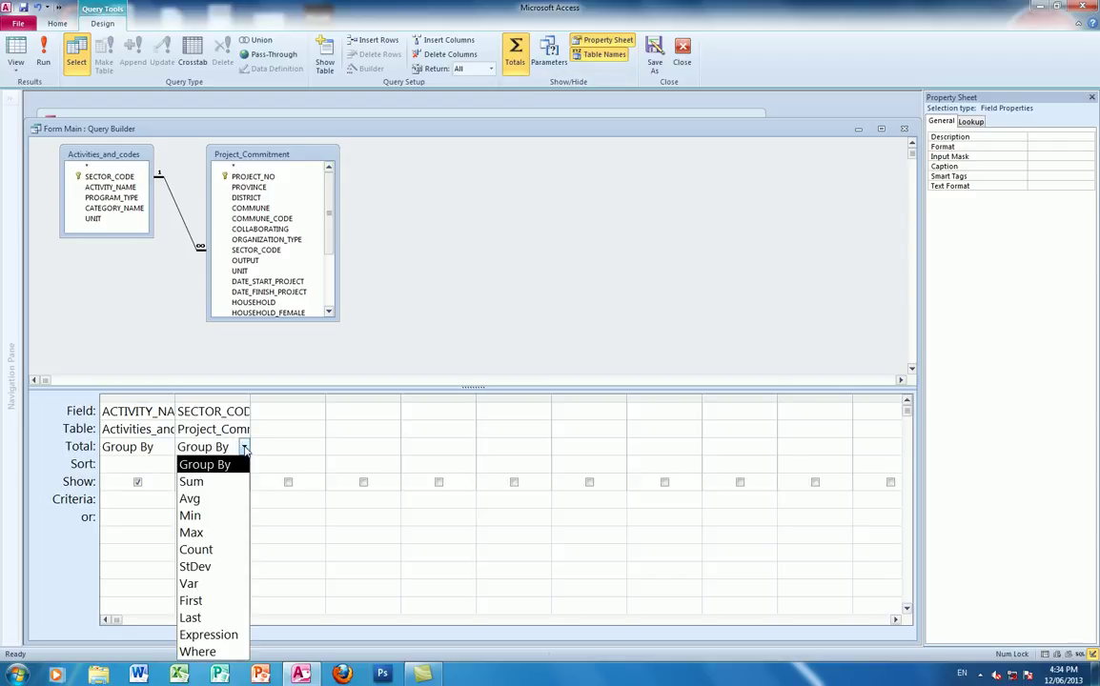
pyautogui.click(245, 449)
pyautogui.click(235, 463)
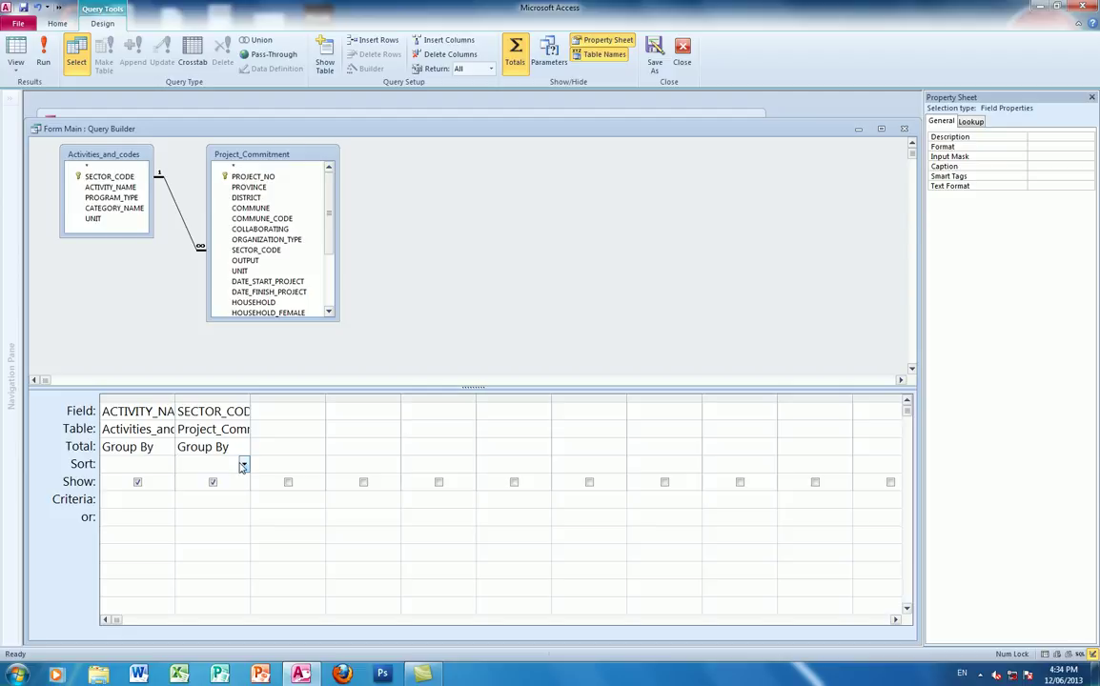
pyautogui.click(243, 465)
pyautogui.click(221, 483)
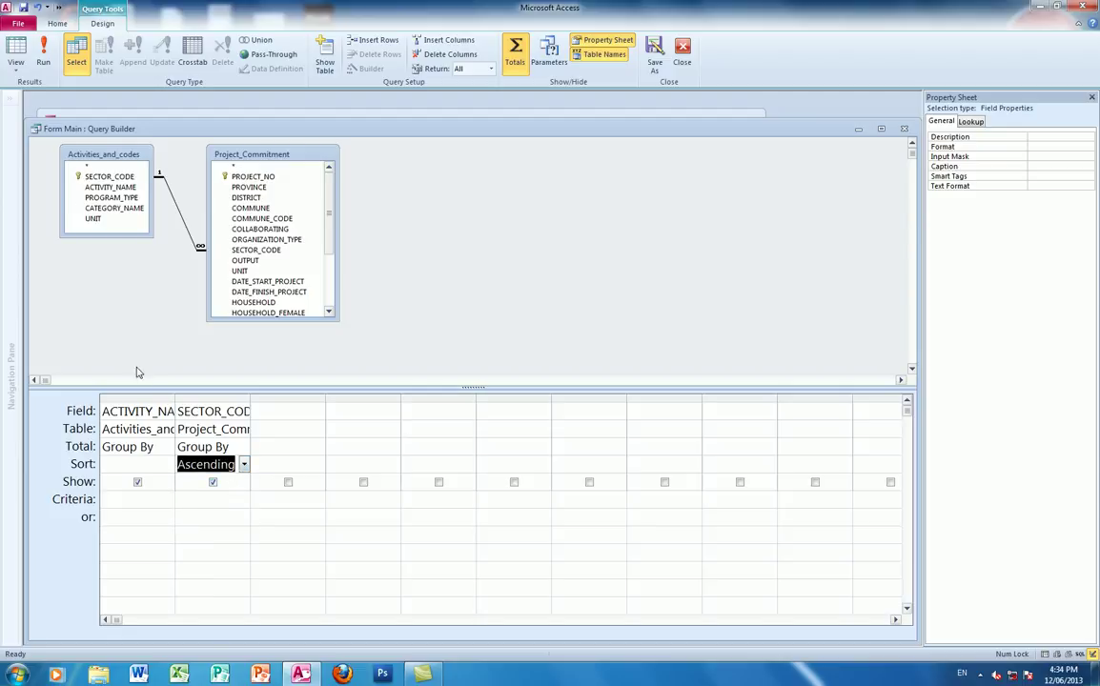
pyautogui.click(20, 10)
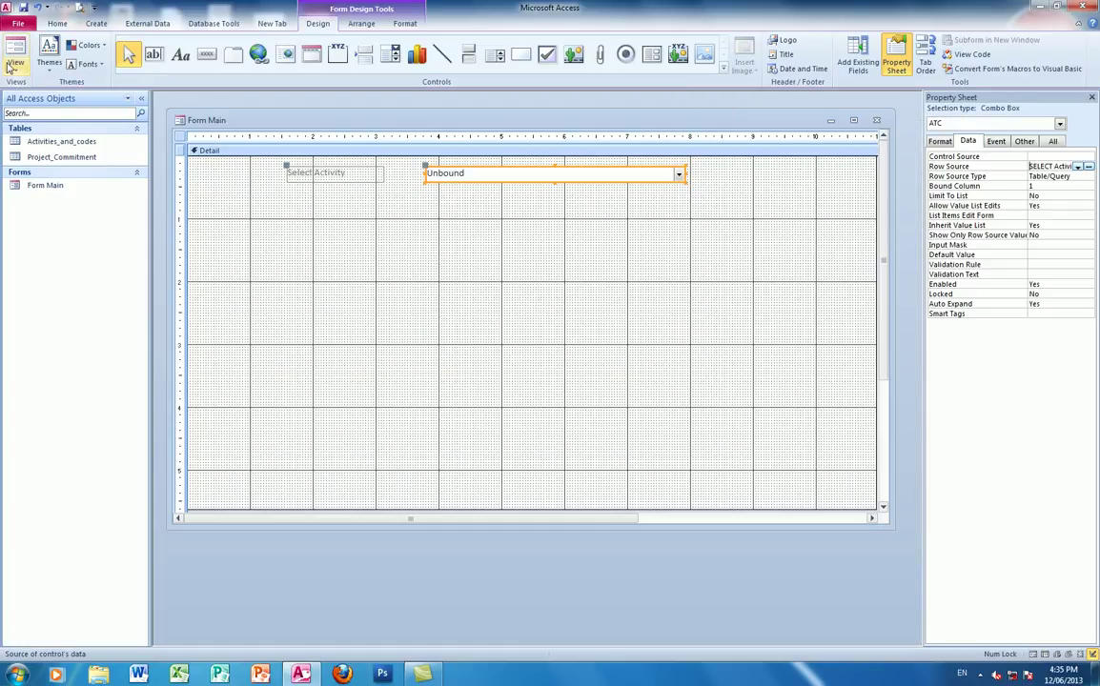
# Test the Select Activity combo box in Form view by choosing School Feeding, and close Form Main
pyautogui.click(15, 68)
pyautogui.click(38, 89)
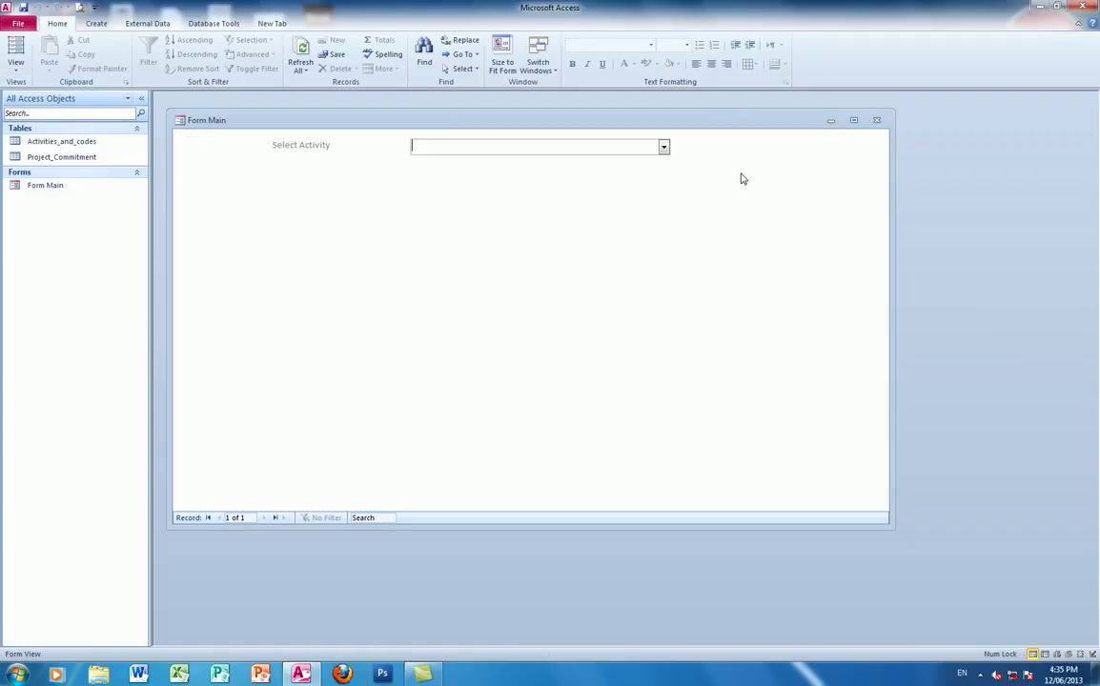
pyautogui.click(665, 147)
pyautogui.scroll(-1, 448, 248)
pyautogui.scroll(2, 448, 249)
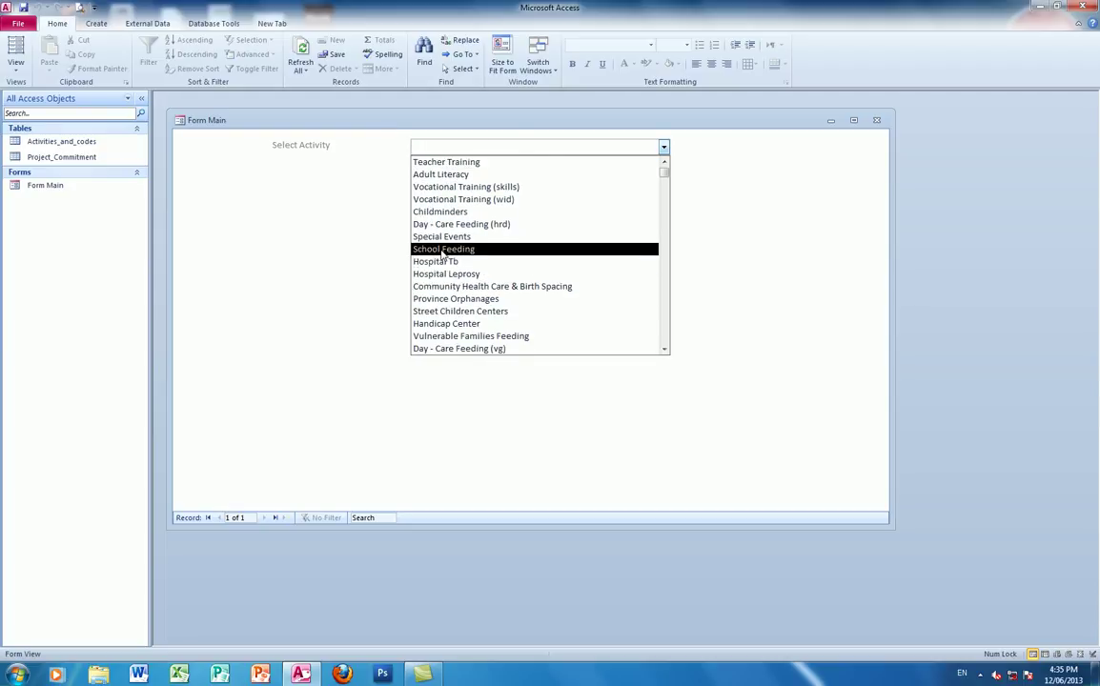
pyautogui.click(448, 249)
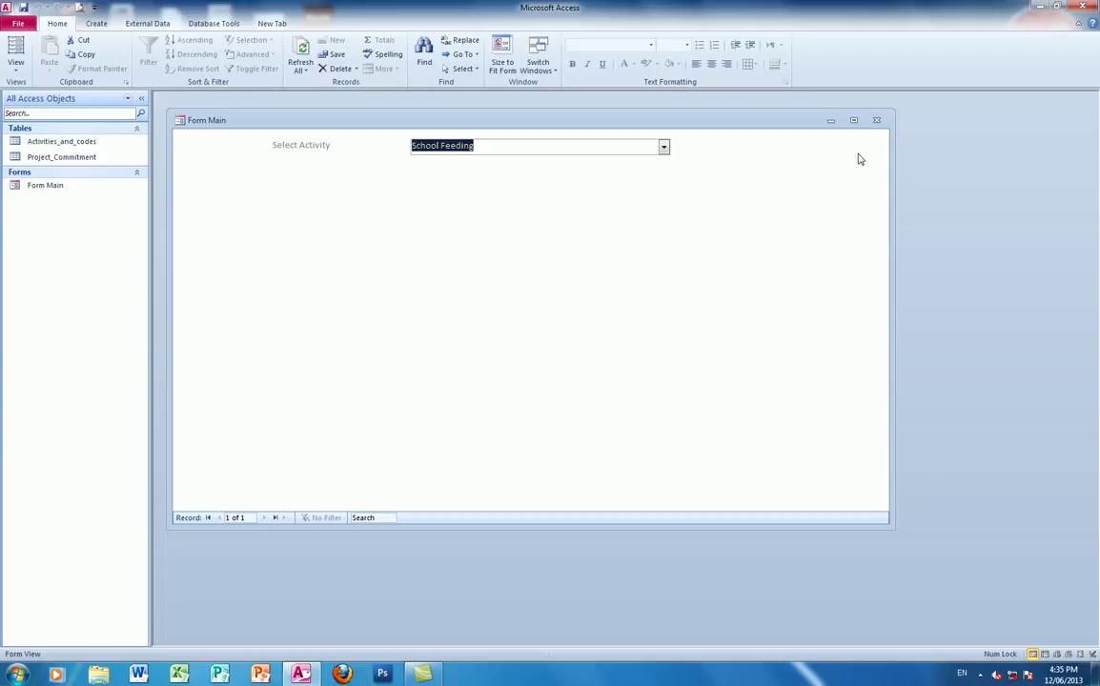
pyautogui.click(877, 121)
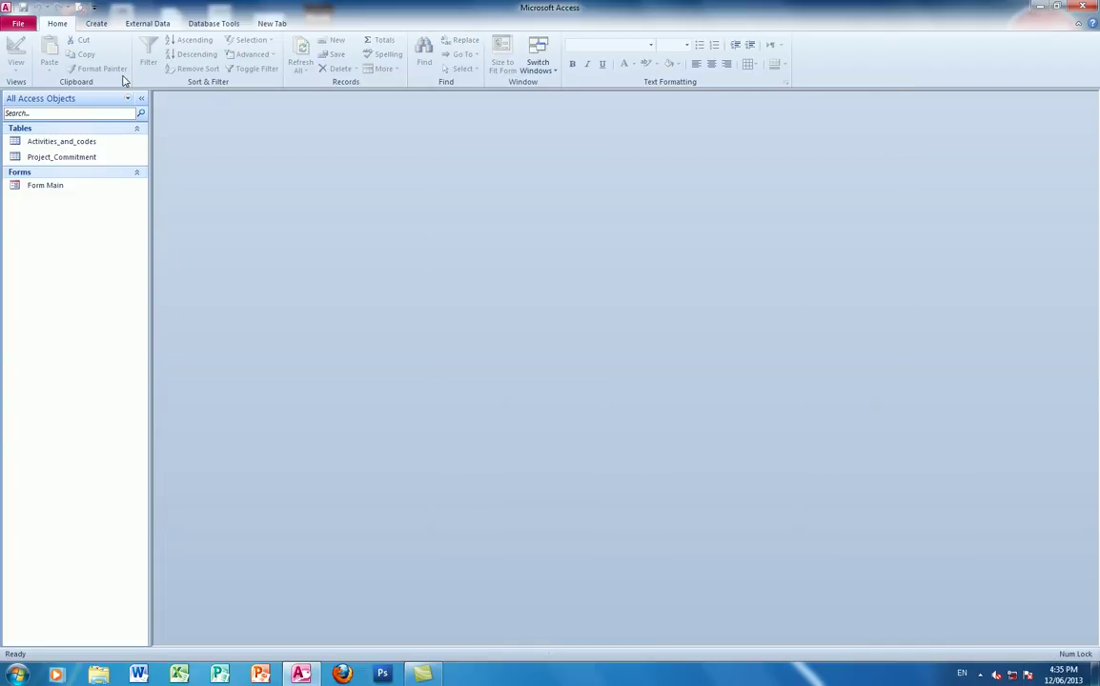
# Create a new query in Design view containing the Activities_and_codes and Project_Commitment tables
pyautogui.click(94, 23)
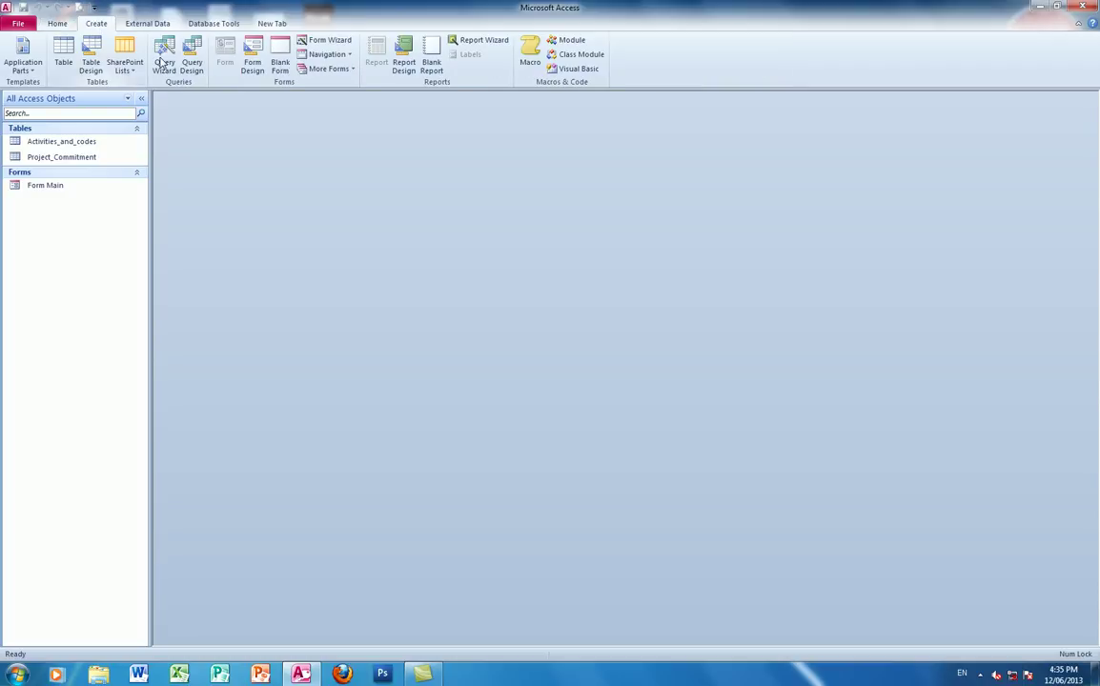
pyautogui.click(192, 63)
pyautogui.moveTo(483, 391); pyautogui.dragTo(367, 183)
pyautogui.doubleClick(366, 225)
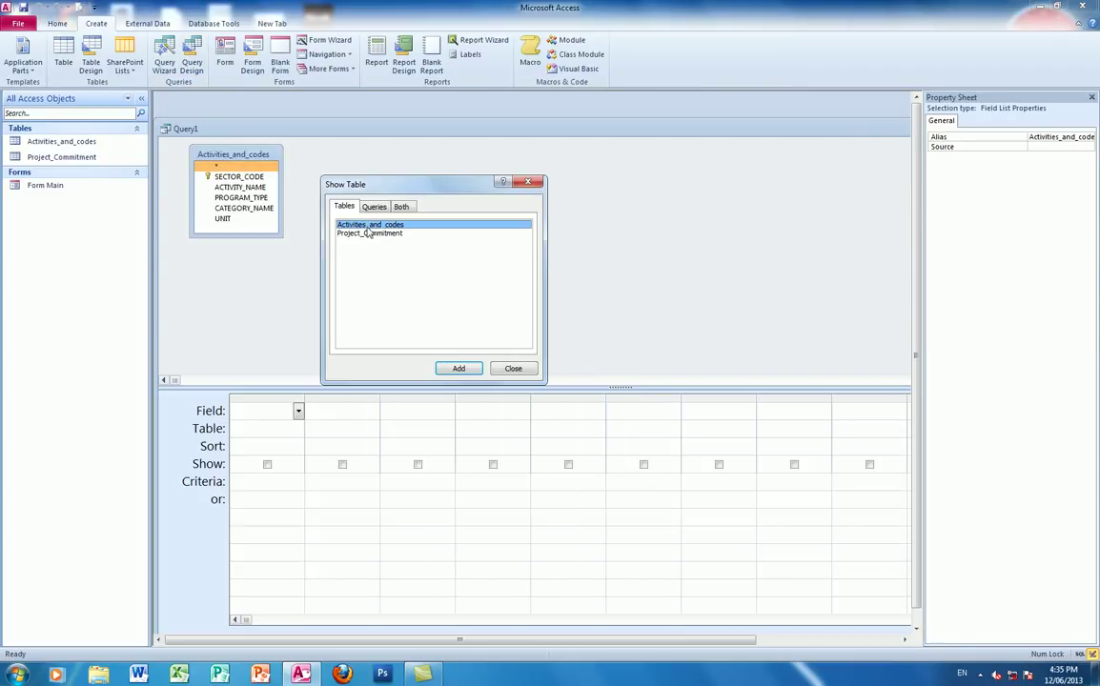
pyautogui.doubleClick(368, 234)
pyautogui.click(529, 183)
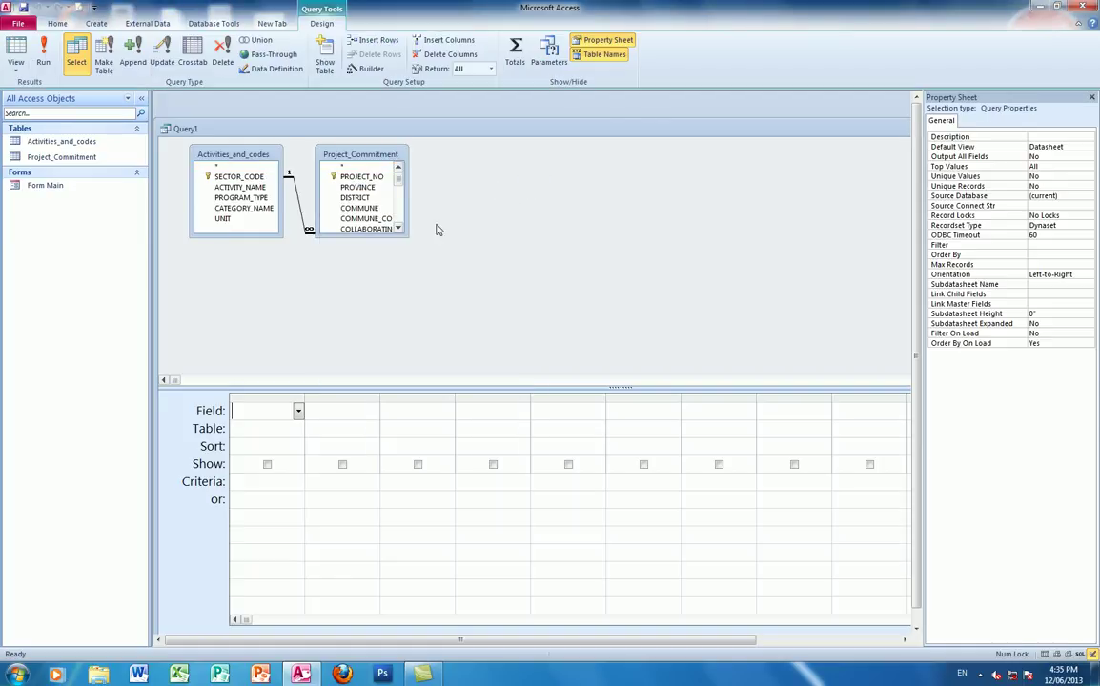
# Add ACTIVITY_NAME from Activities_and_codes and PROVINCE from Project_Commitment to the new query, enlarging the Project_Commitment field list
pyautogui.doubleClick(241, 187)
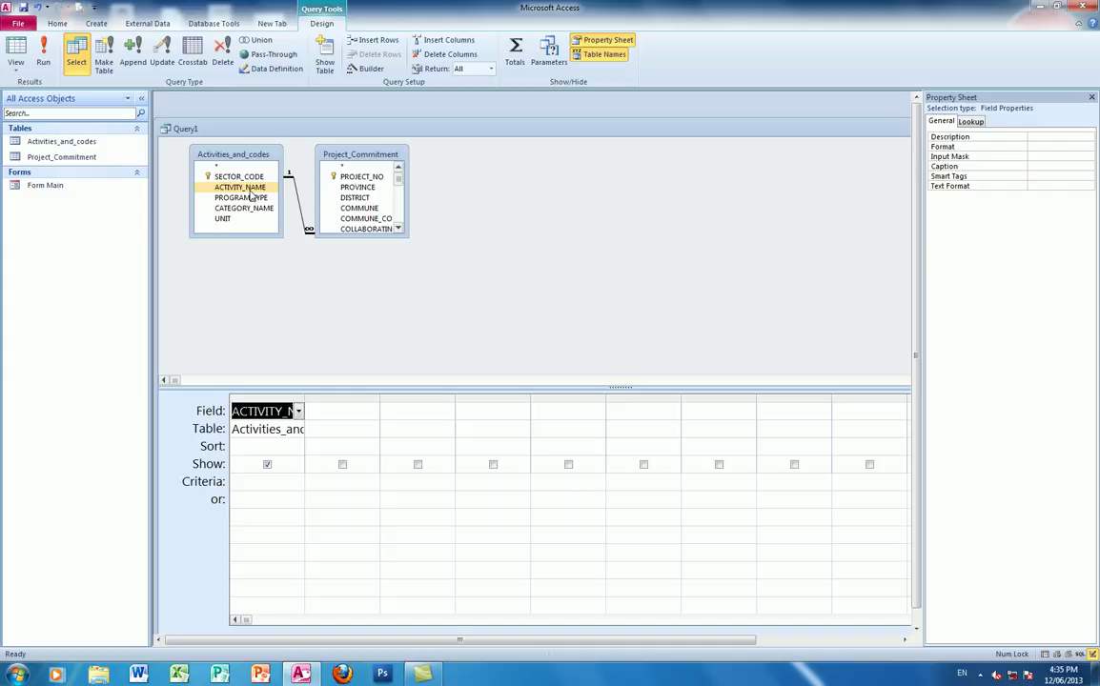
pyautogui.click(406, 238)
pyautogui.moveTo(406, 238); pyautogui.dragTo(460, 328)
pyautogui.doubleClick(361, 188)
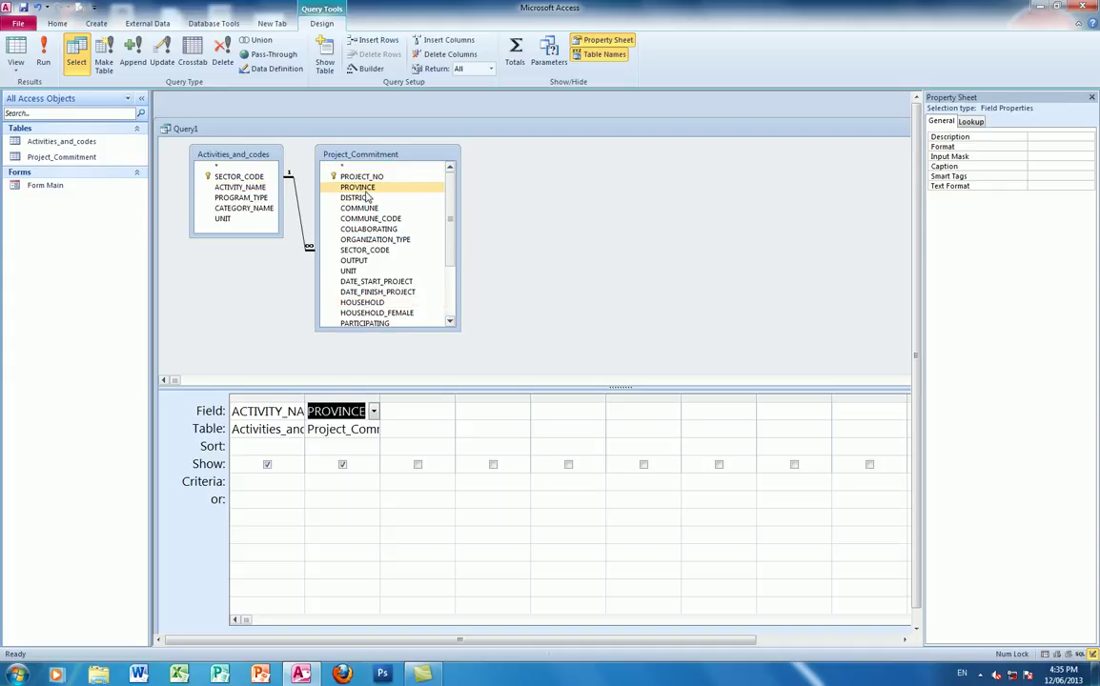
# Add the BENEFICIARIES, WHITE_RICE, CANNED_FISH, VEGETABLE_OIL and IODIZE_SALT fields from Project_Commitment to the query
pyautogui.scroll(-5, 452, 323)
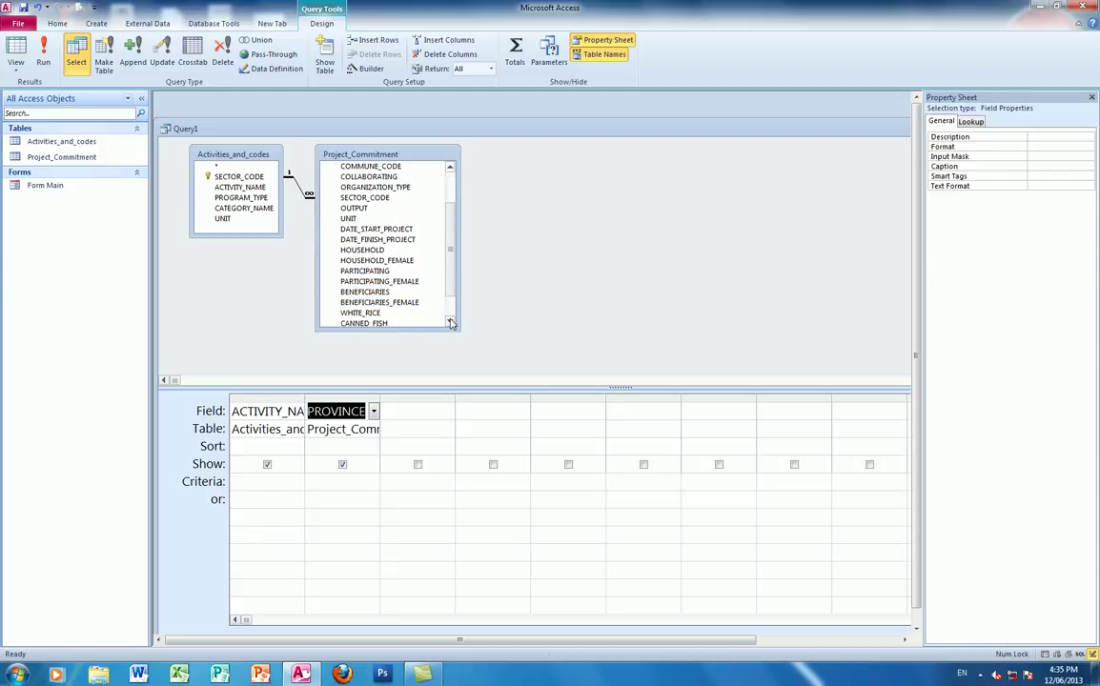
pyautogui.doubleClick(365, 292)
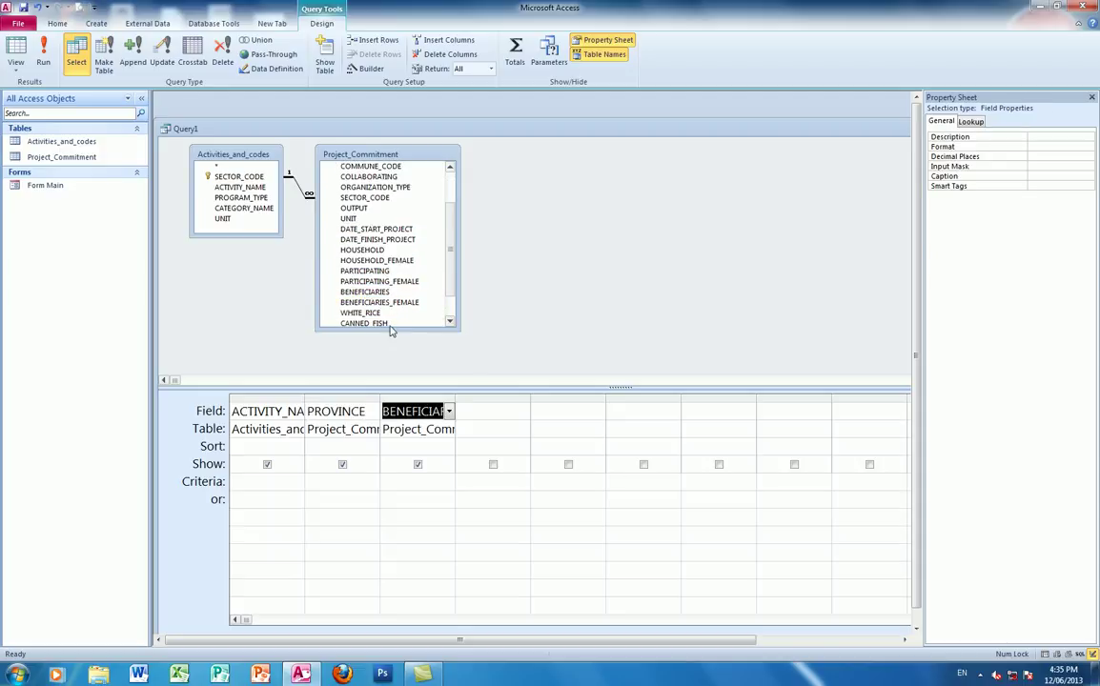
pyautogui.doubleClick(360, 313)
pyautogui.doubleClick(364, 322)
pyautogui.scroll(-1, 453, 325)
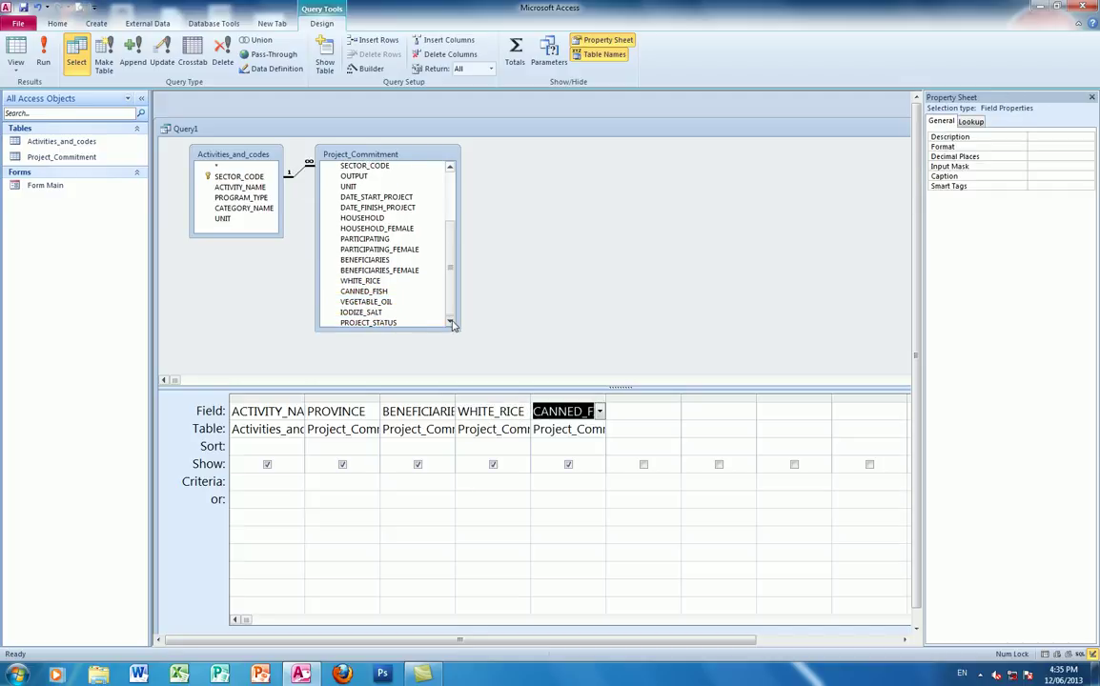
pyautogui.doubleClick(386, 303)
pyautogui.doubleClick(380, 311)
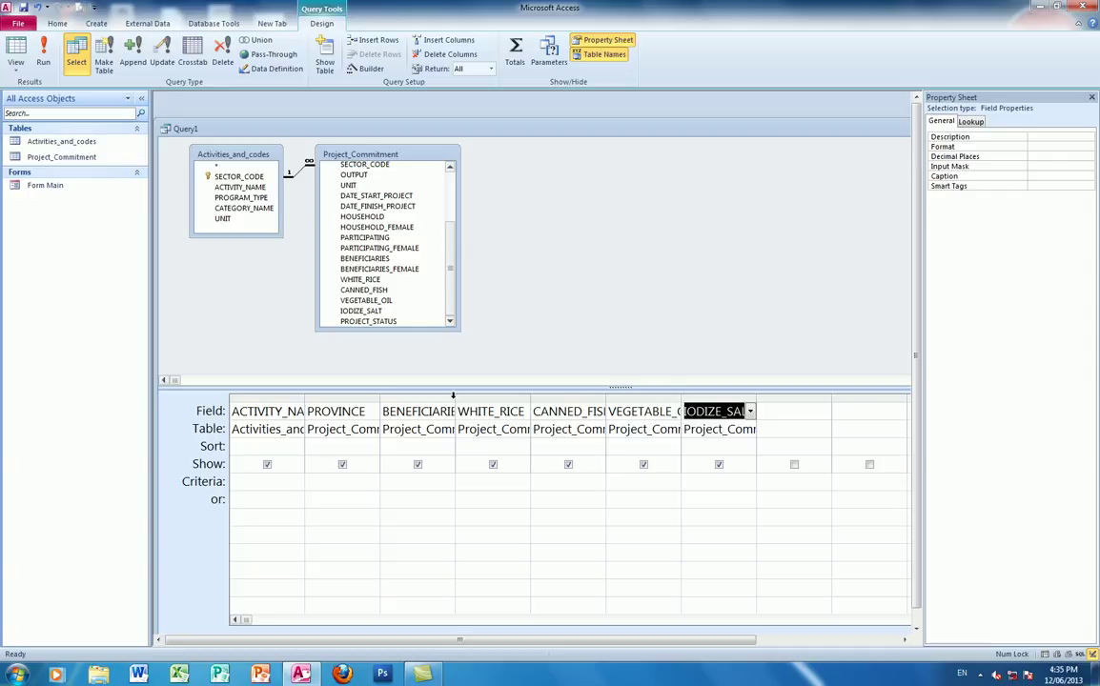
# Widen the BENEFICIARIES column and give BENEFICIARIES the alias Ben and WHITE_RICE the alias Rice
pyautogui.moveTo(456, 394); pyautogui.dragTo(469, 395)
pyautogui.click(411, 408)
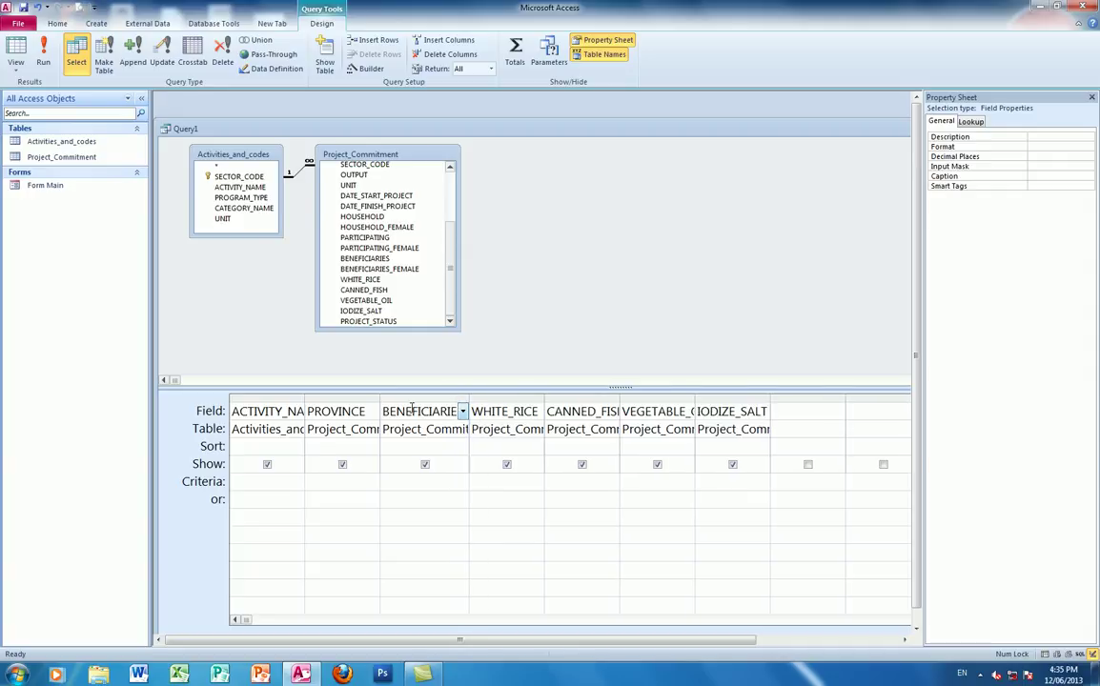
pyautogui.write('Ben:')
pyautogui.click(497, 411)
pyautogui.write('Rice')
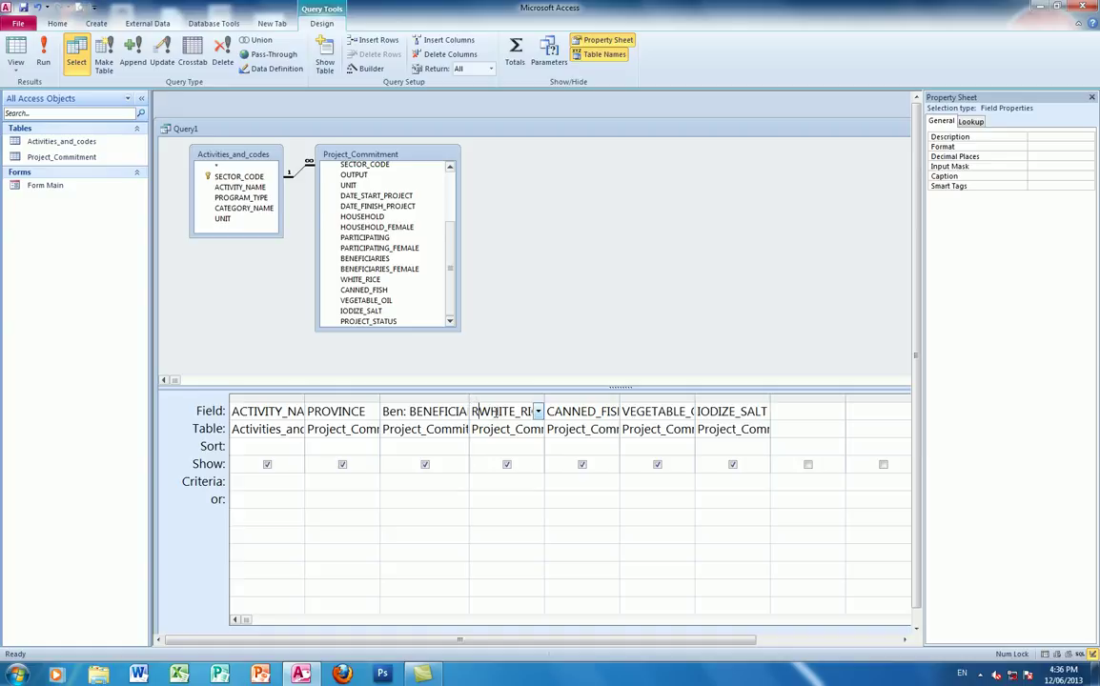
pyautogui.write(':')
# Give CANNED_FISH the alias Fish and VEGETABLE_OIL the alias Oil, widening both columns to show their names
pyautogui.click(549, 411)
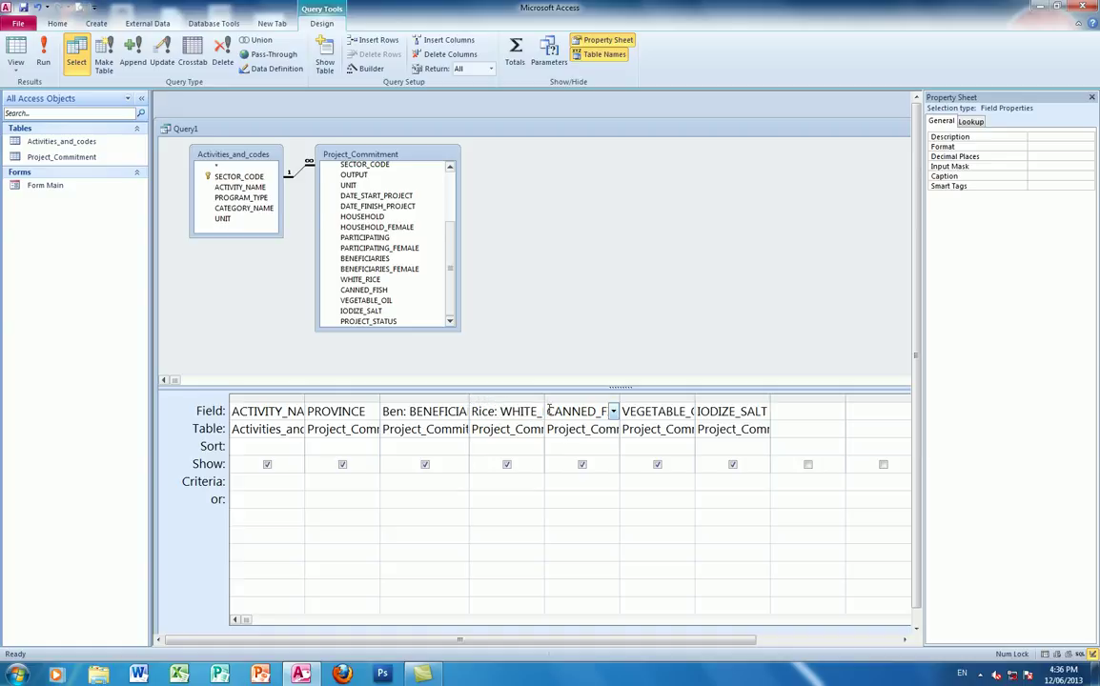
pyautogui.doubleClick(620, 397)
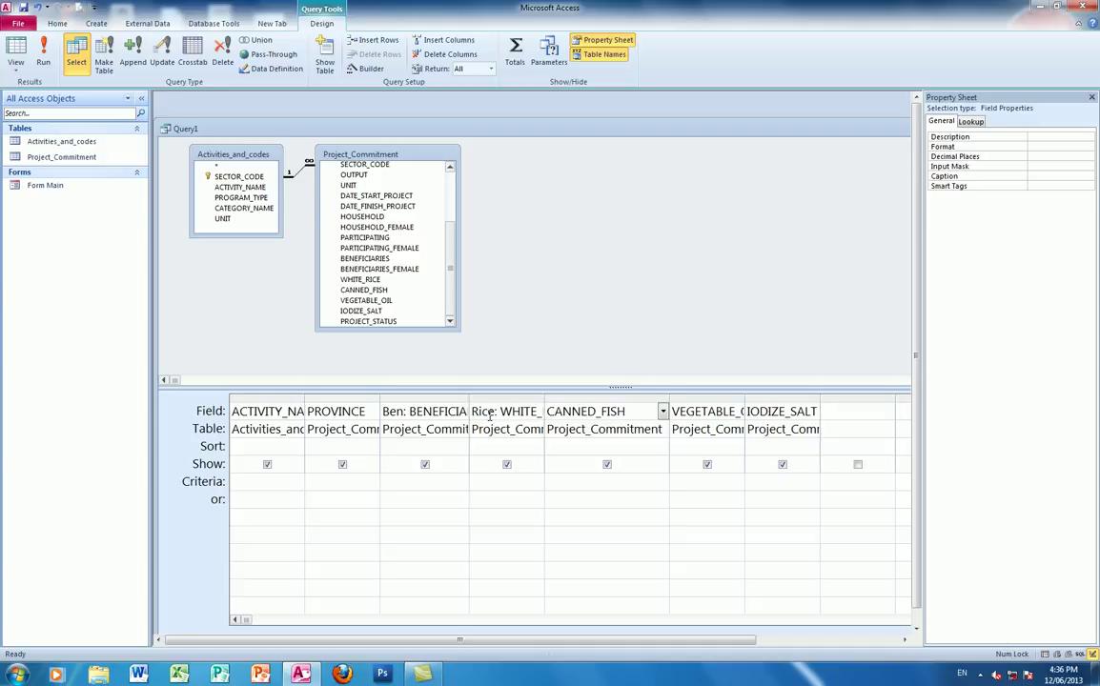
pyautogui.write('Fish')
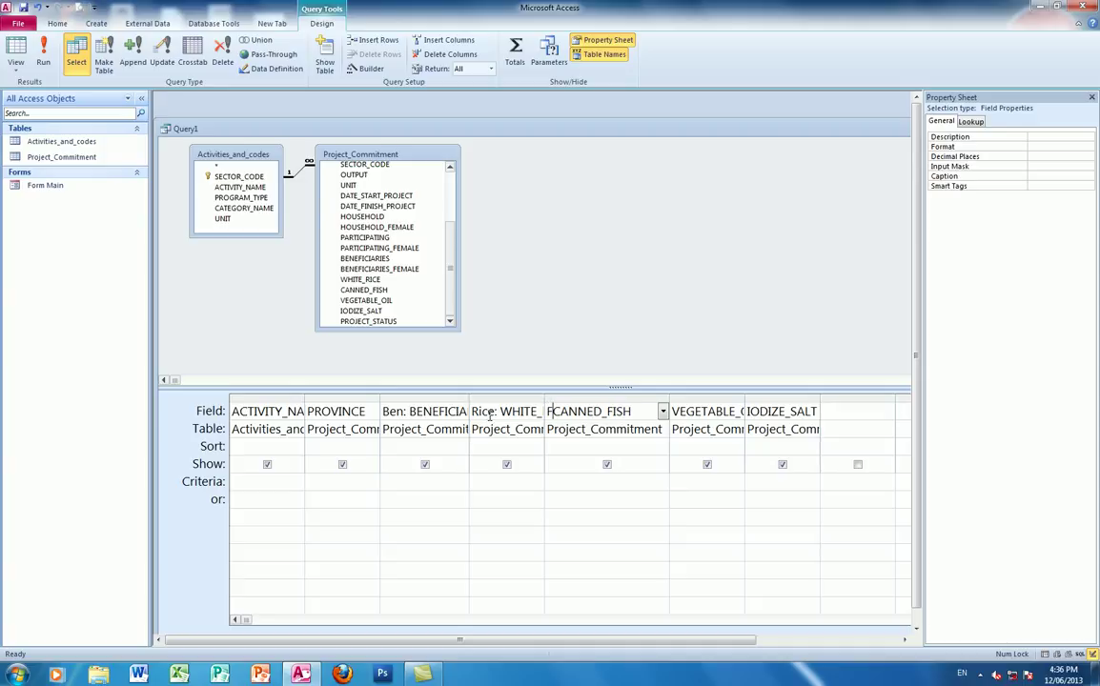
pyautogui.write(':')
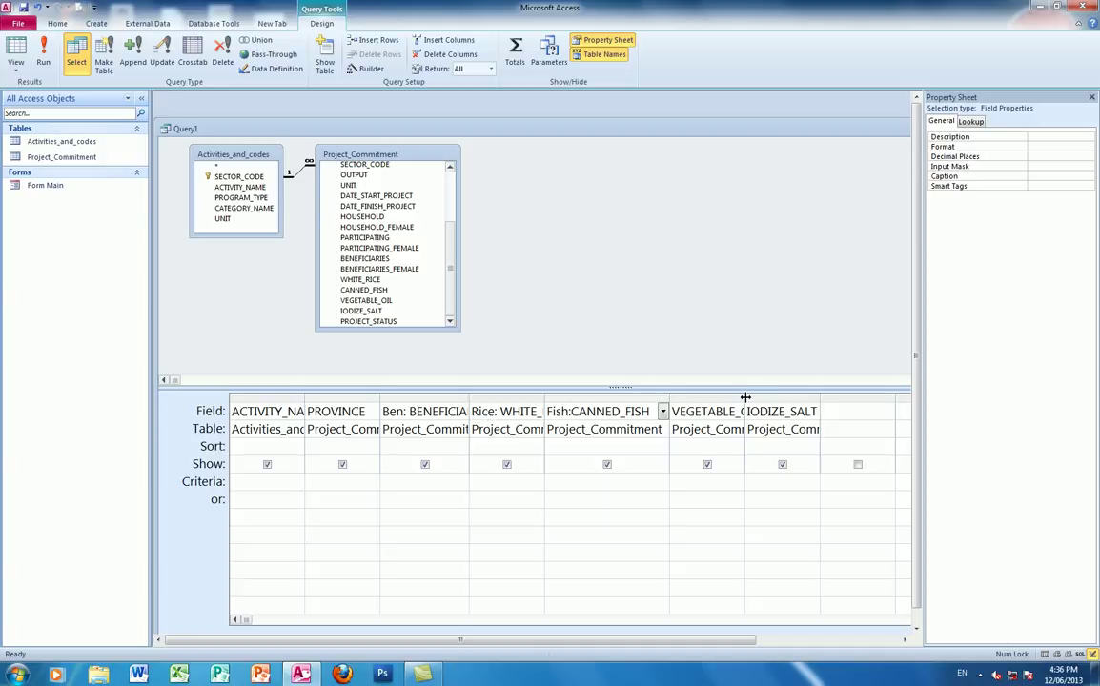
pyautogui.moveTo(800, 397); pyautogui.dragTo(800, 399)
pyautogui.click(675, 411)
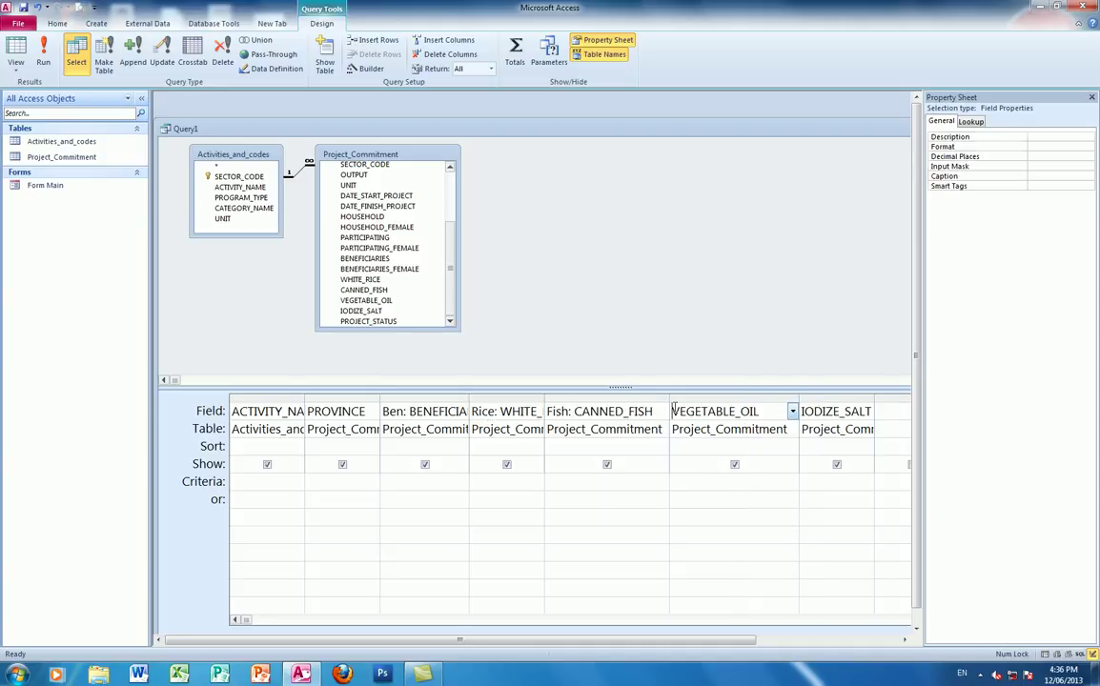
pyautogui.write('Oil:')
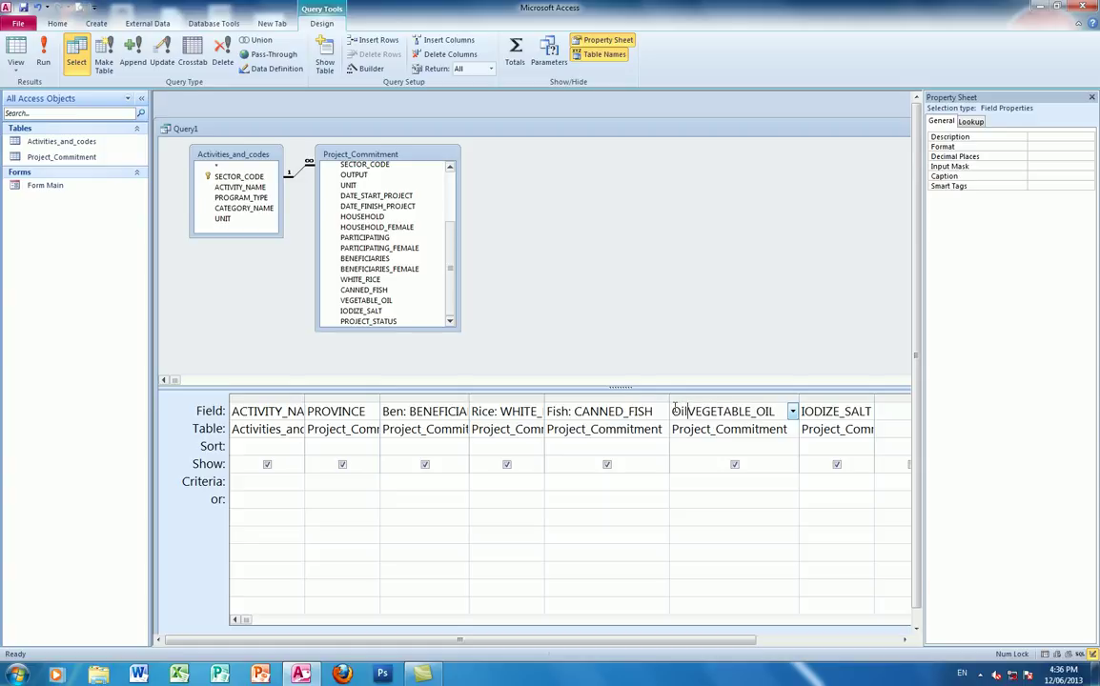
# Widen the IODIZE_SALT column and give it the alias Salt, and turn on the query's Totals row
pyautogui.click(820, 411)
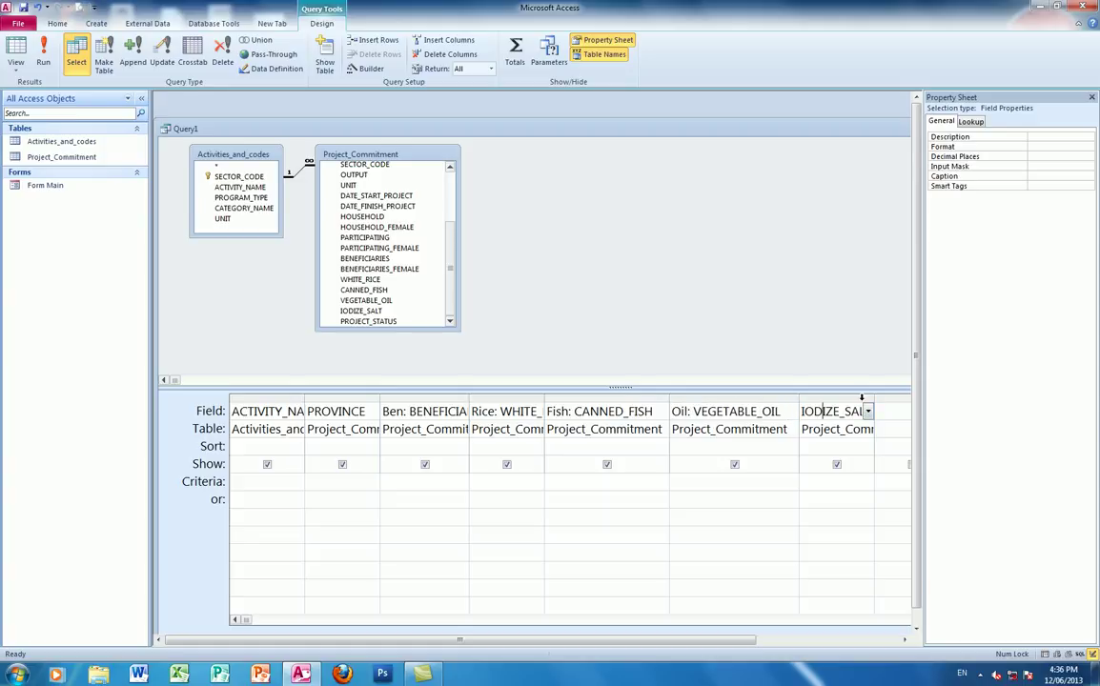
pyautogui.click(875, 399)
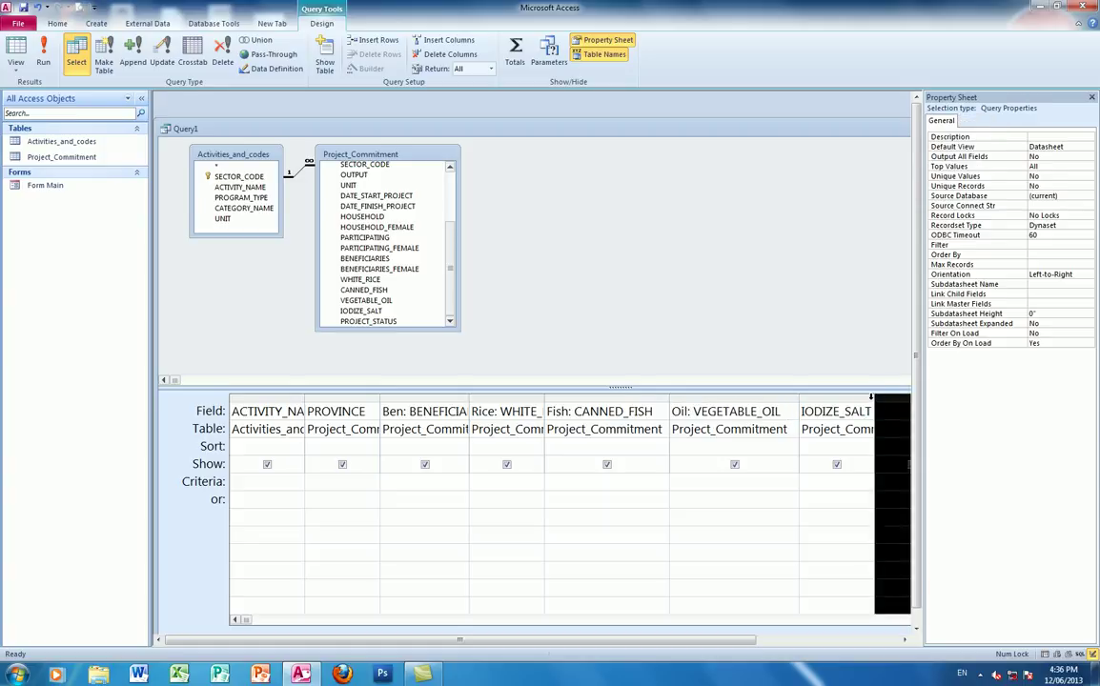
pyautogui.click(882, 410)
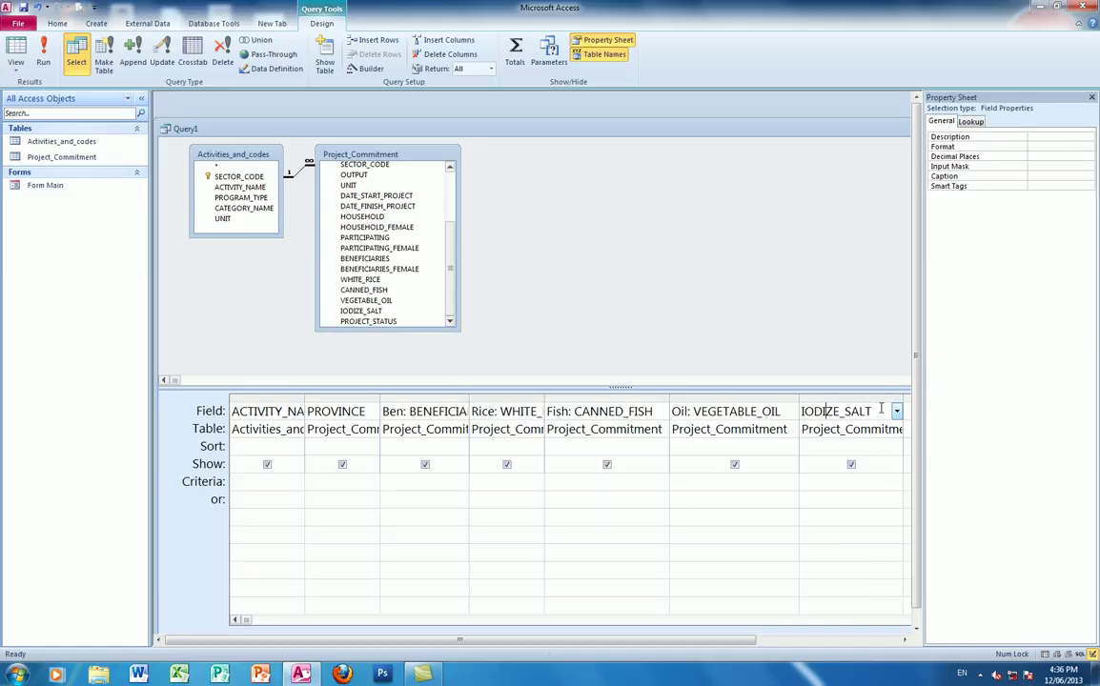
pyautogui.hotkey('shift', 'Tab')
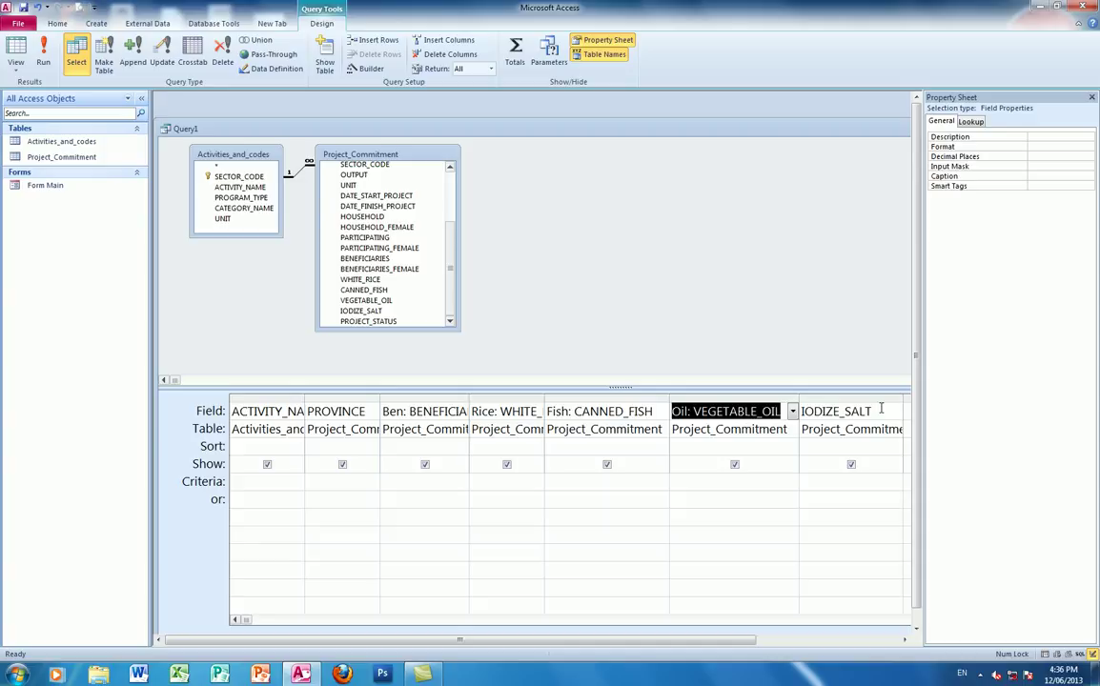
pyautogui.click(803, 411)
pyautogui.write('Salt')
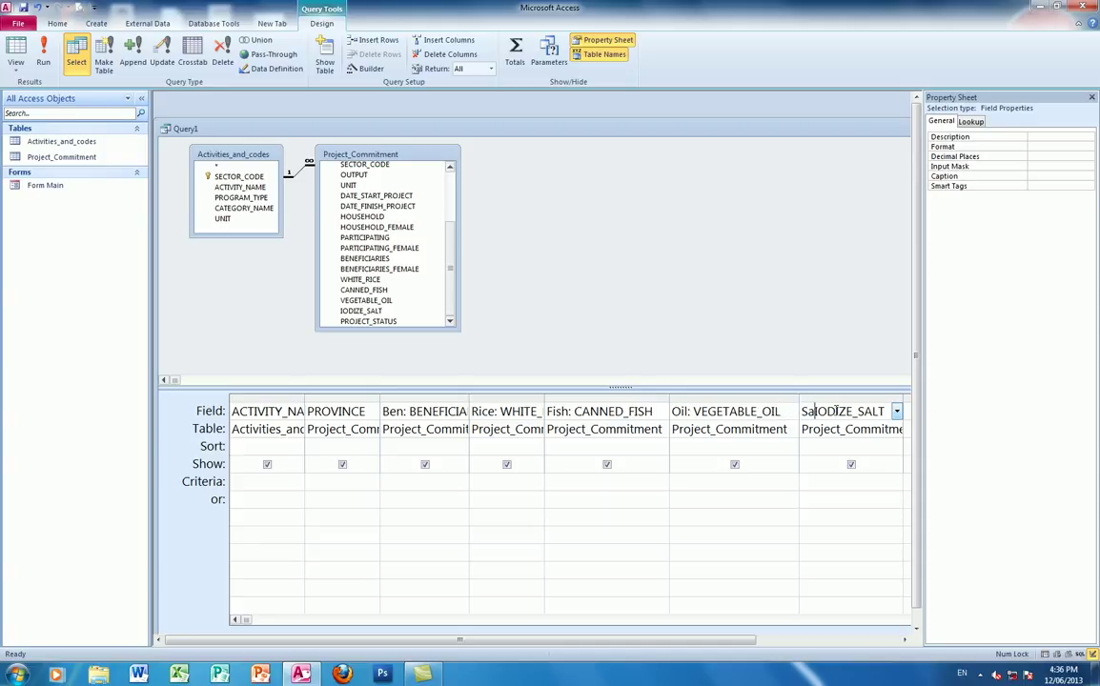
pyautogui.write(':')
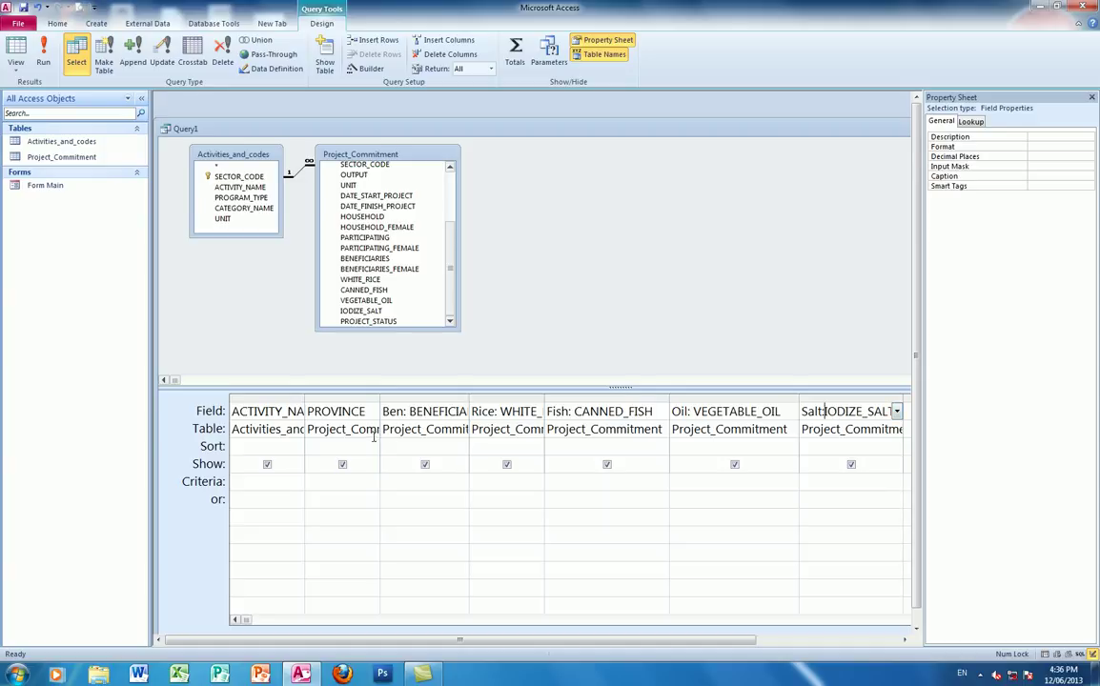
pyautogui.click(515, 53)
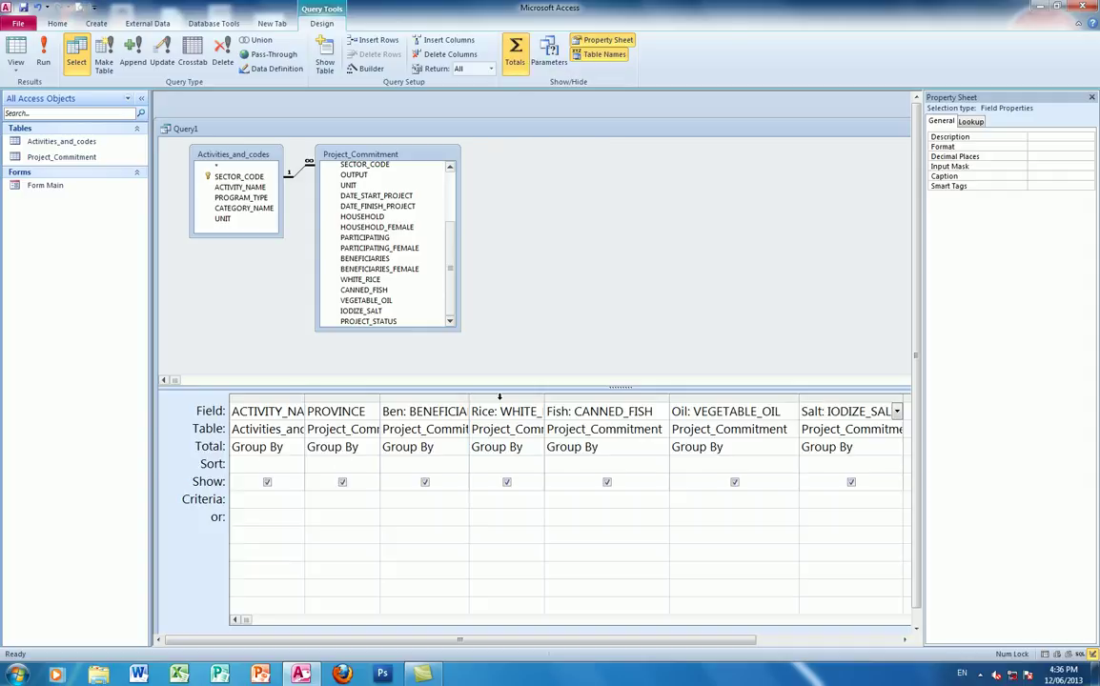
# Set the Total option of the Ben and Rice columns to Sum
pyautogui.click(448, 447)
pyautogui.click(462, 447)
pyautogui.click(426, 483)
pyautogui.click(530, 448)
pyautogui.click(538, 447)
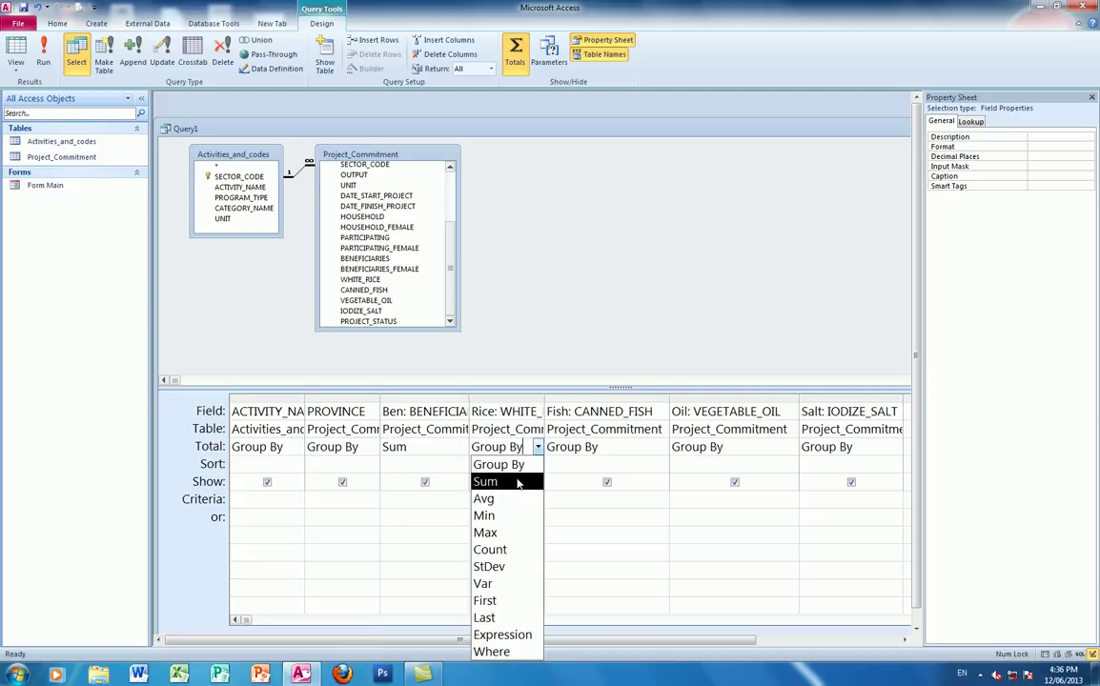
pyautogui.click(533, 481)
# Set the Total option of the Fish, Oil and Salt columns to Sum
pyautogui.click(635, 447)
pyautogui.click(663, 447)
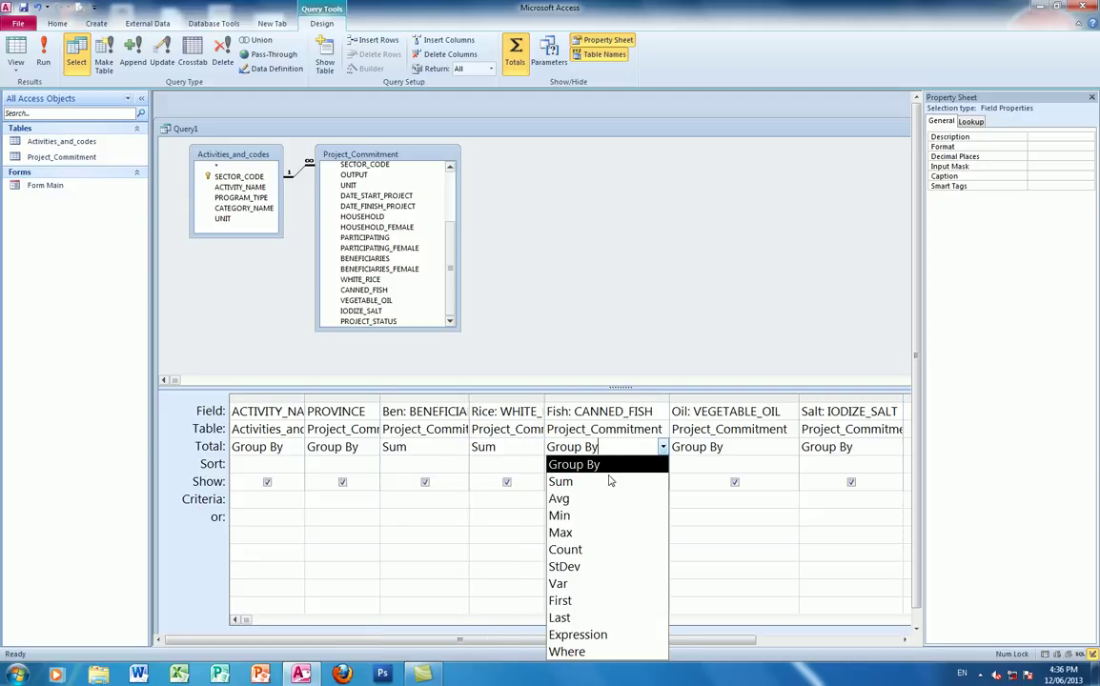
pyautogui.click(648, 482)
pyautogui.click(733, 447)
pyautogui.click(792, 447)
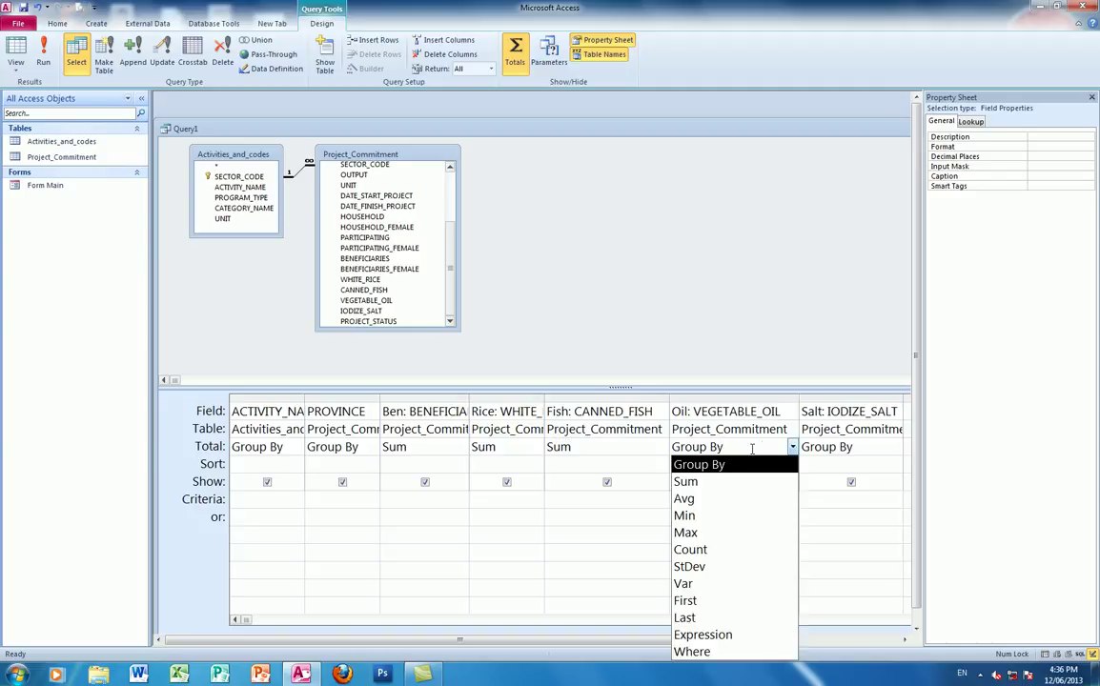
pyautogui.click(729, 482)
pyautogui.click(854, 448)
pyautogui.click(896, 447)
pyautogui.click(829, 482)
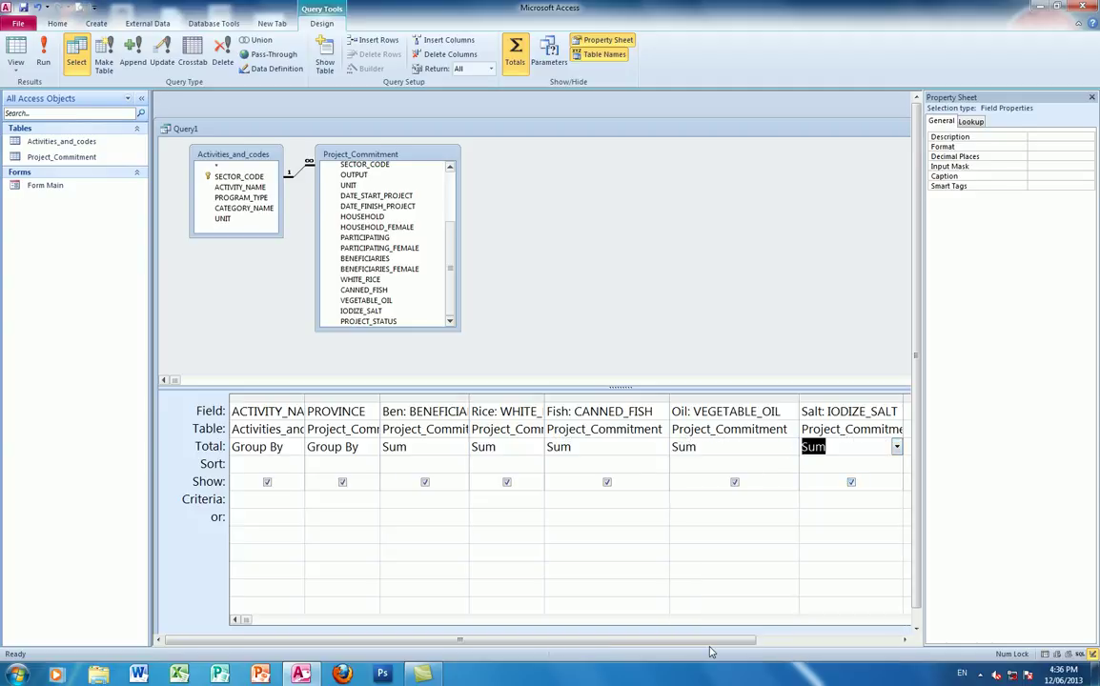
# Save the query as Qryfilter and close it
pyautogui.moveTo(774, 637); pyautogui.dragTo(839, 637)
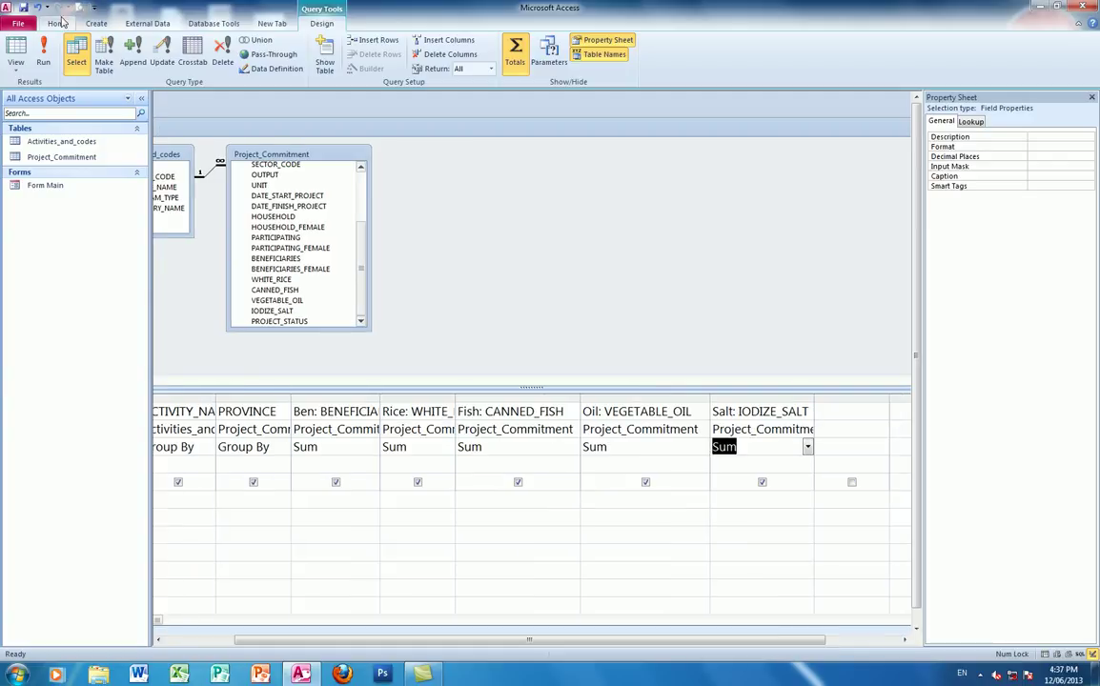
pyautogui.click(24, 9)
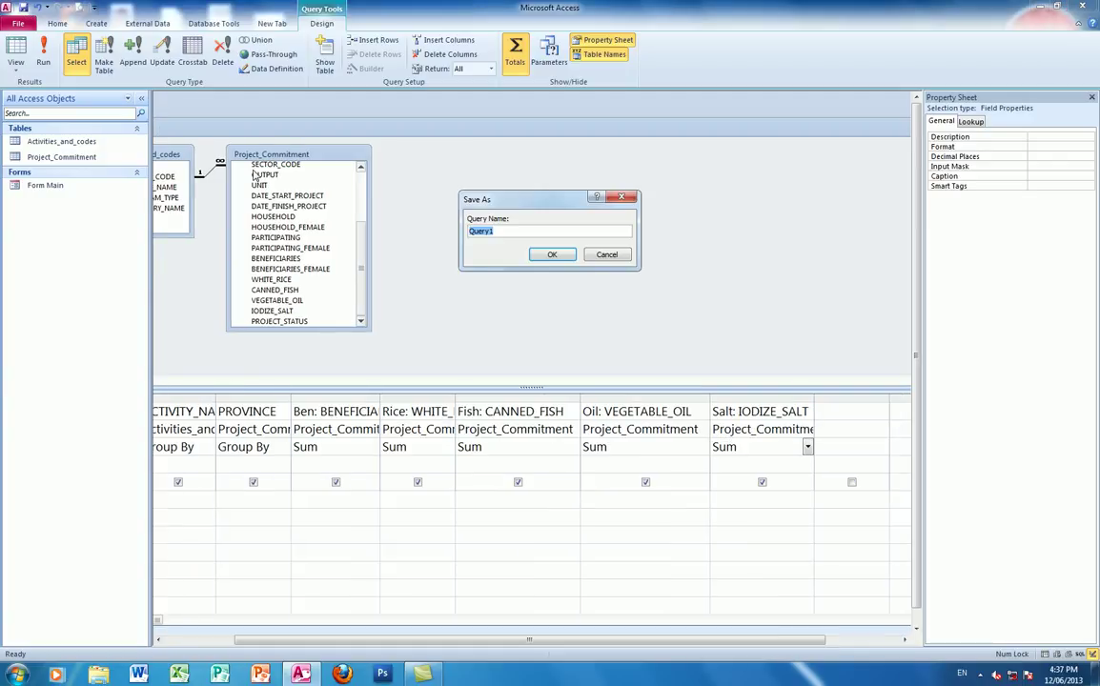
pyautogui.write('Qryfilt')
pyautogui.click(549, 254)
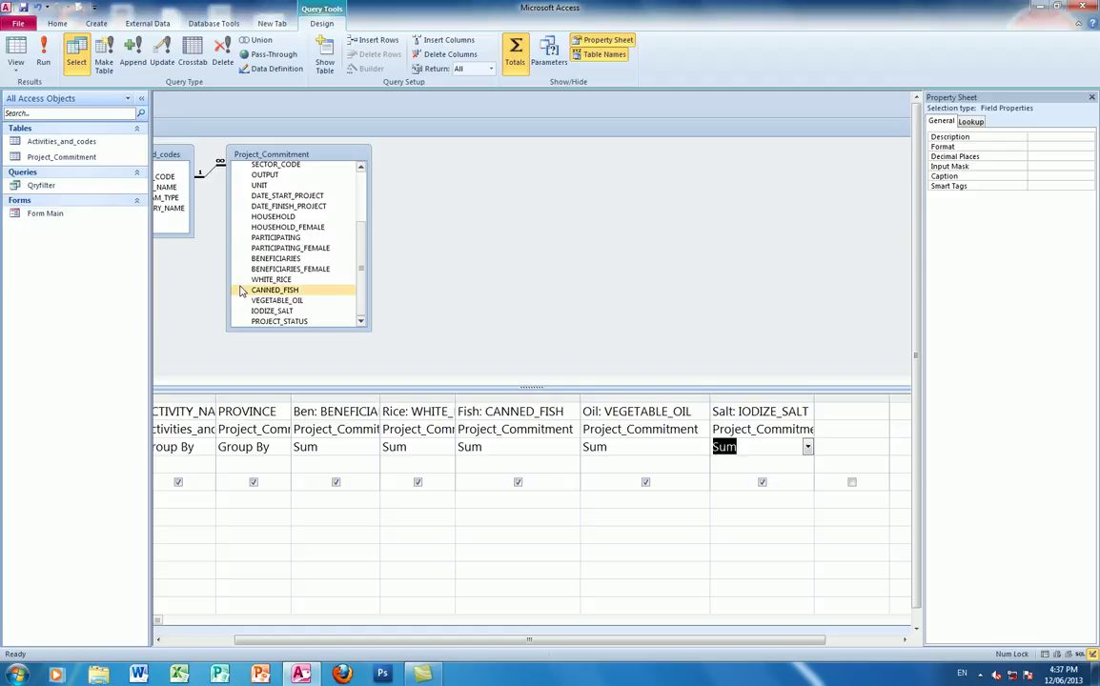
pyautogui.doubleClick(732, 124)
pyautogui.click(815, 133)
# Create a datasheet form based on the Qryfilter query
pyautogui.click(21, 187)
pyautogui.click(20, 190)
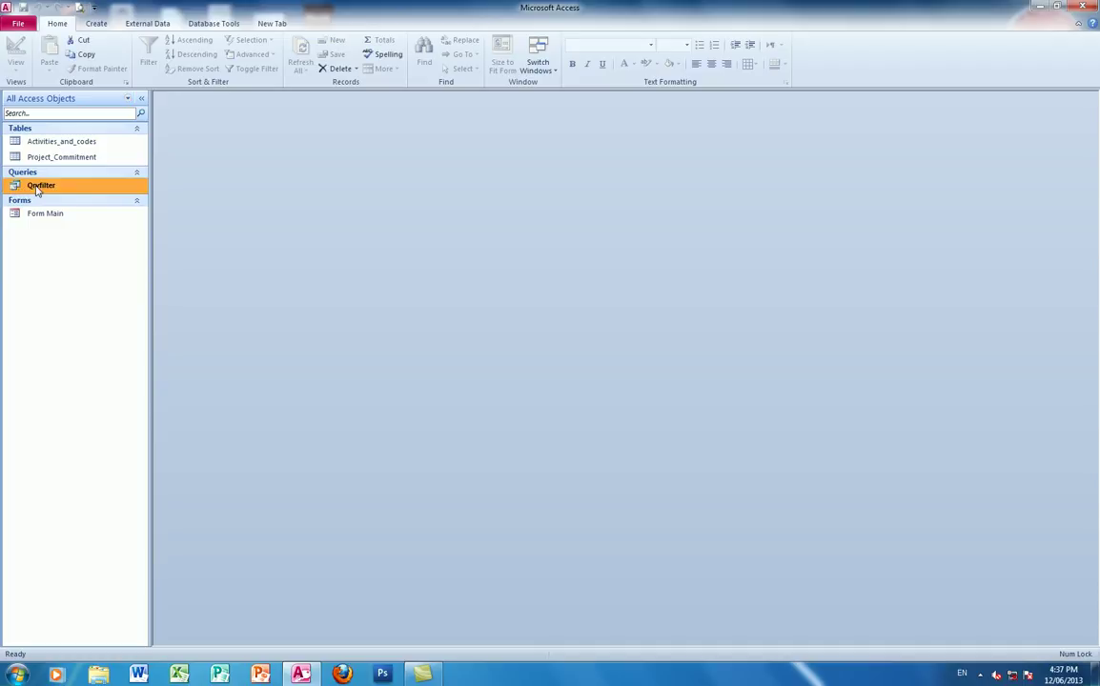
pyautogui.click(96, 23)
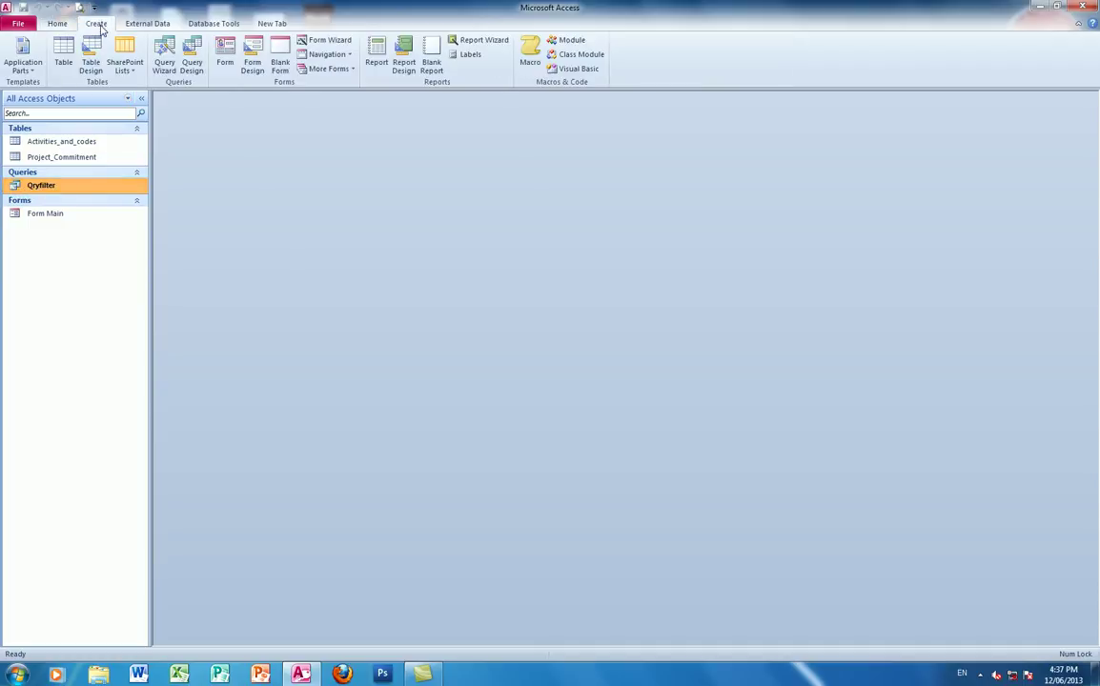
pyautogui.click(352, 70)
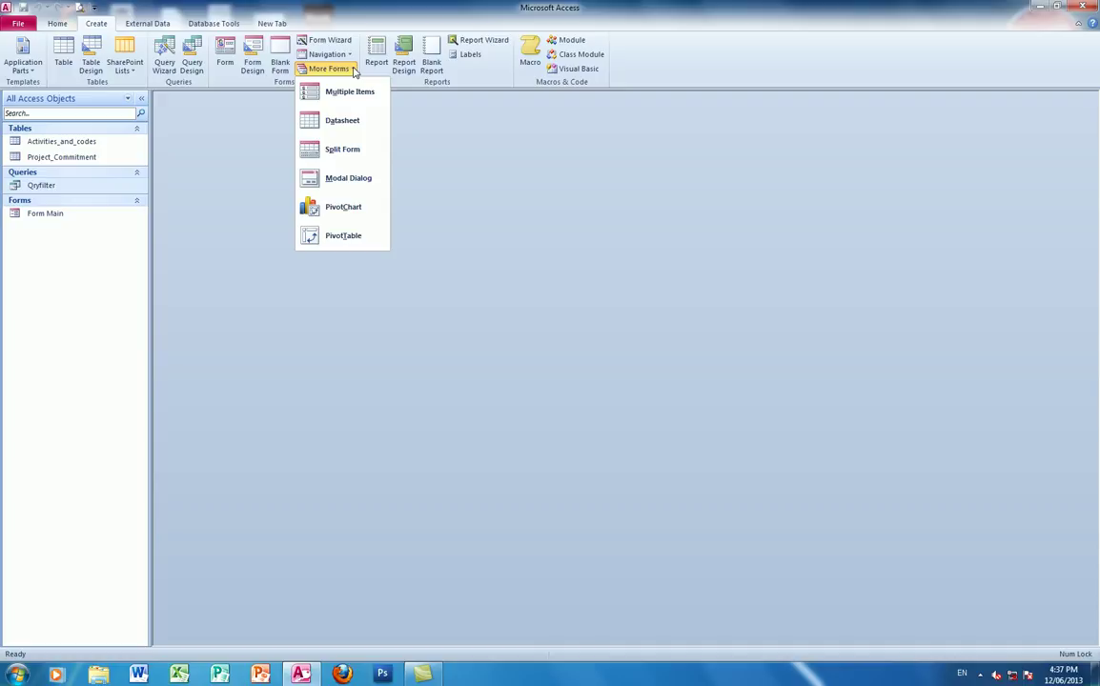
pyautogui.click(345, 122)
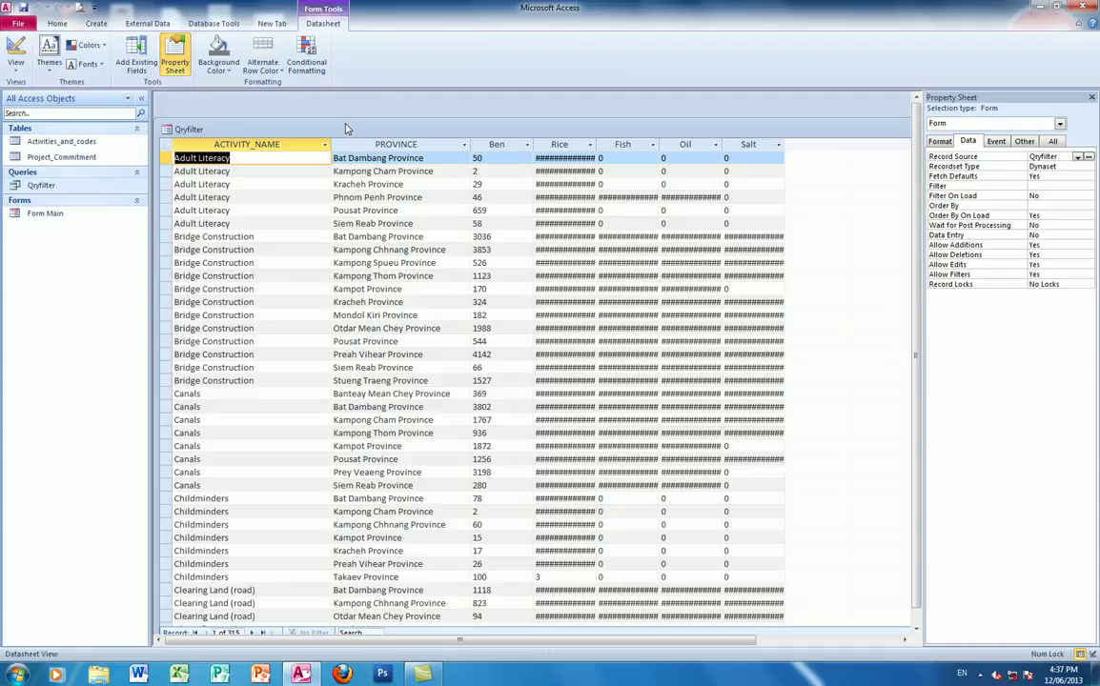
# Widen the Rice, Fish, Oil and Salt columns of the datasheet until their values show in full
pyautogui.moveTo(599, 140); pyautogui.dragTo(612, 140)
pyautogui.click(667, 144)
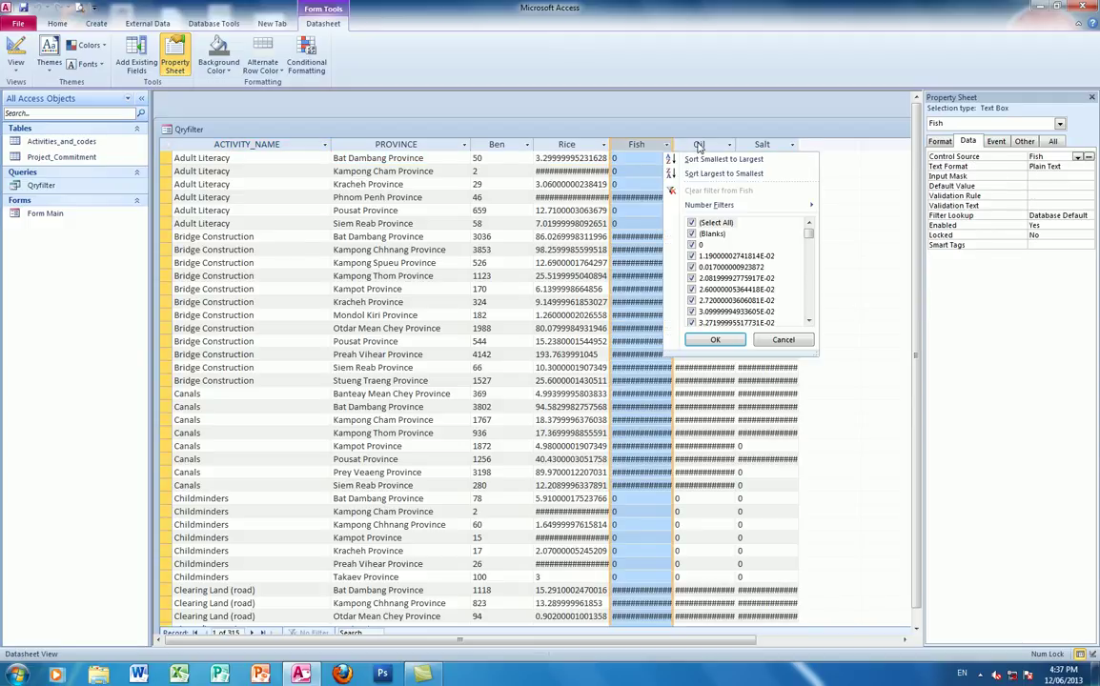
pyautogui.click(603, 149)
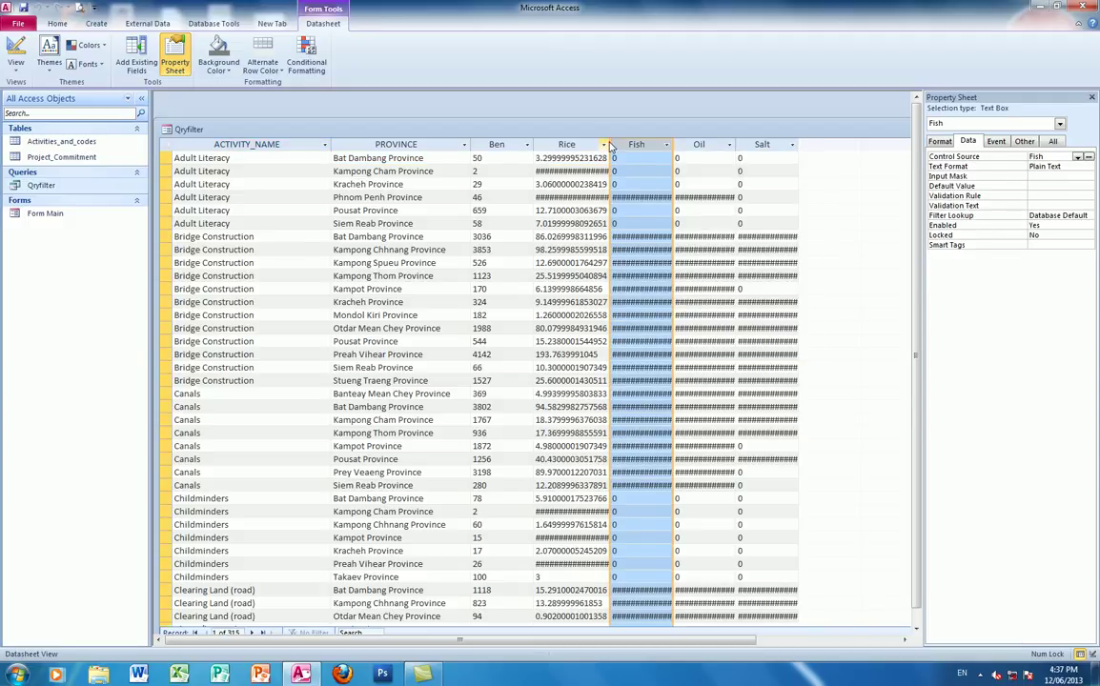
pyautogui.moveTo(609, 144); pyautogui.dragTo(633, 144)
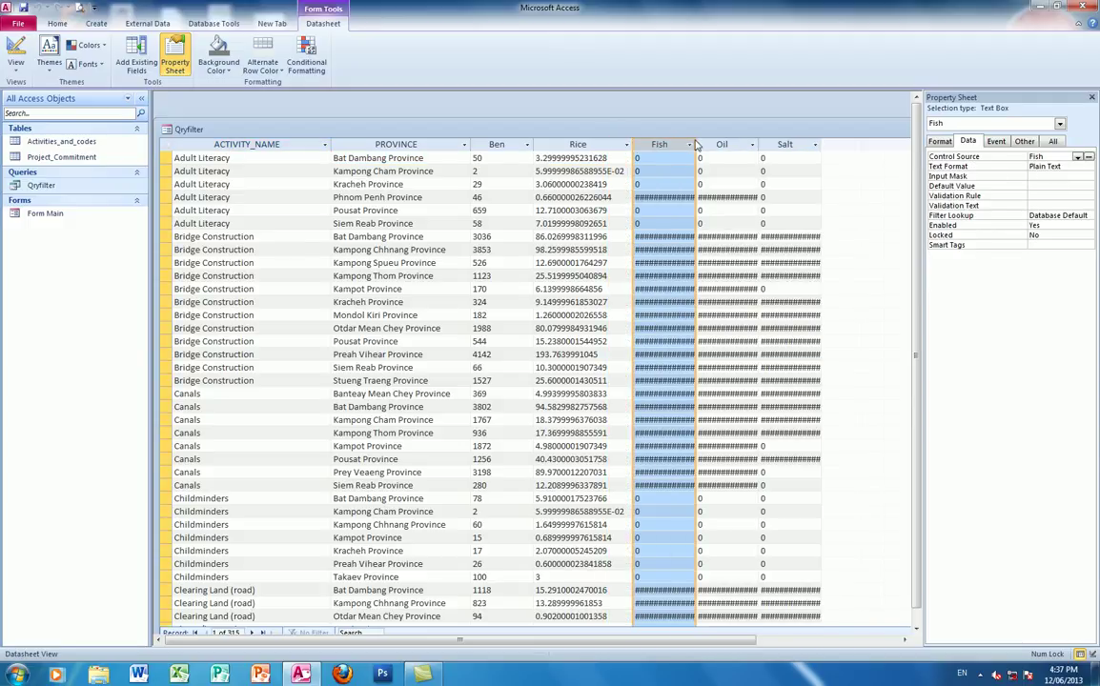
pyautogui.click(689, 144)
pyautogui.click(689, 144)
pyautogui.moveTo(697, 144); pyautogui.dragTo(810, 144)
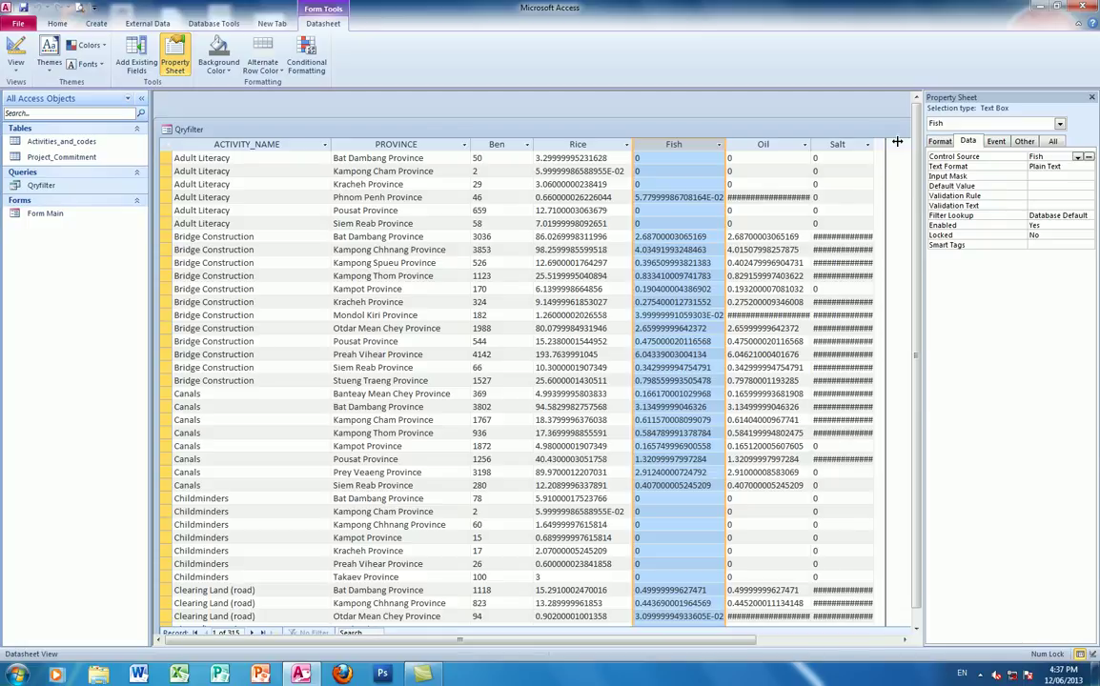
pyautogui.doubleClick(874, 144)
pyautogui.doubleClick(809, 144)
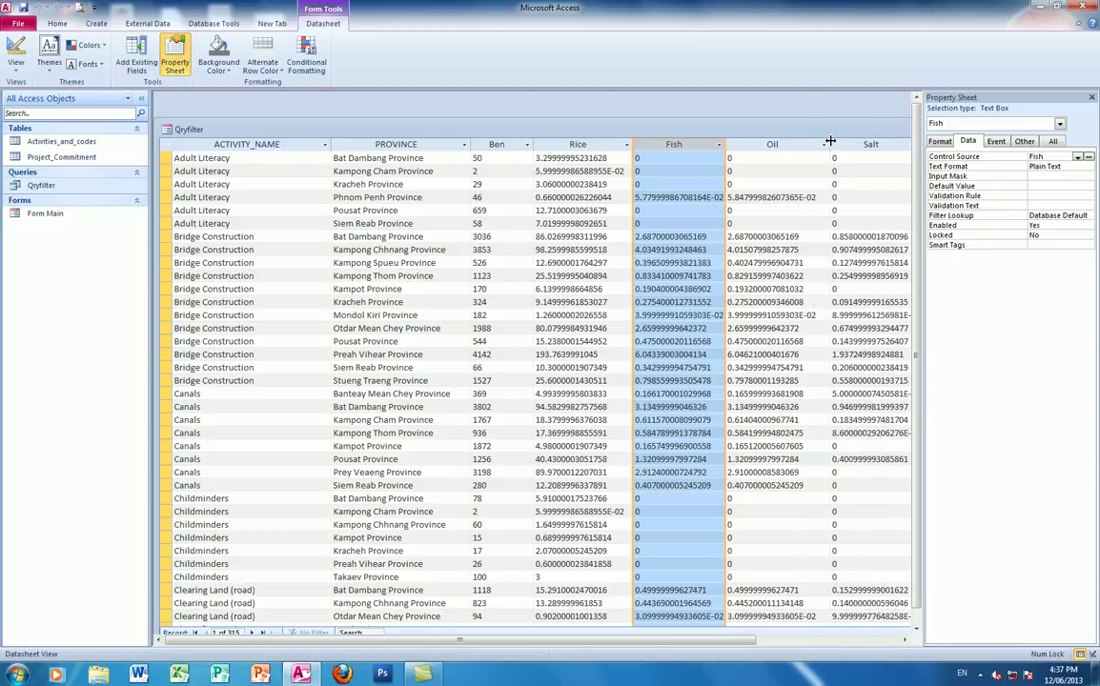
# Save the datasheet form as Form Sub and switch it to Design View
pyautogui.click(21, 9)
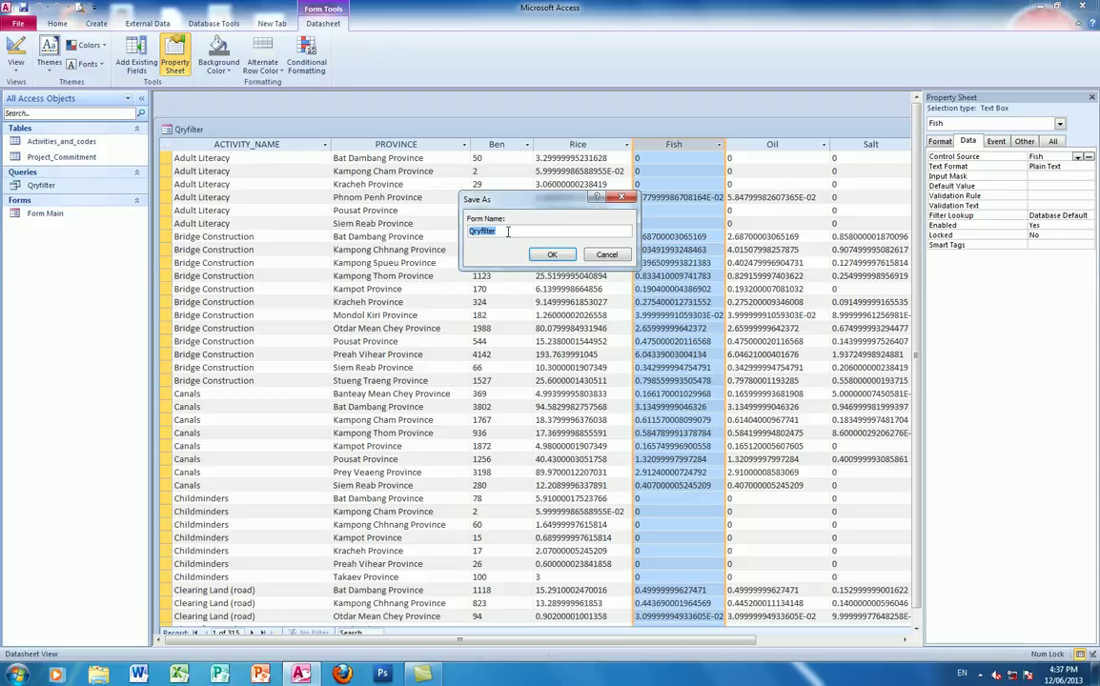
pyautogui.write('F')
pyautogui.click(548, 255)
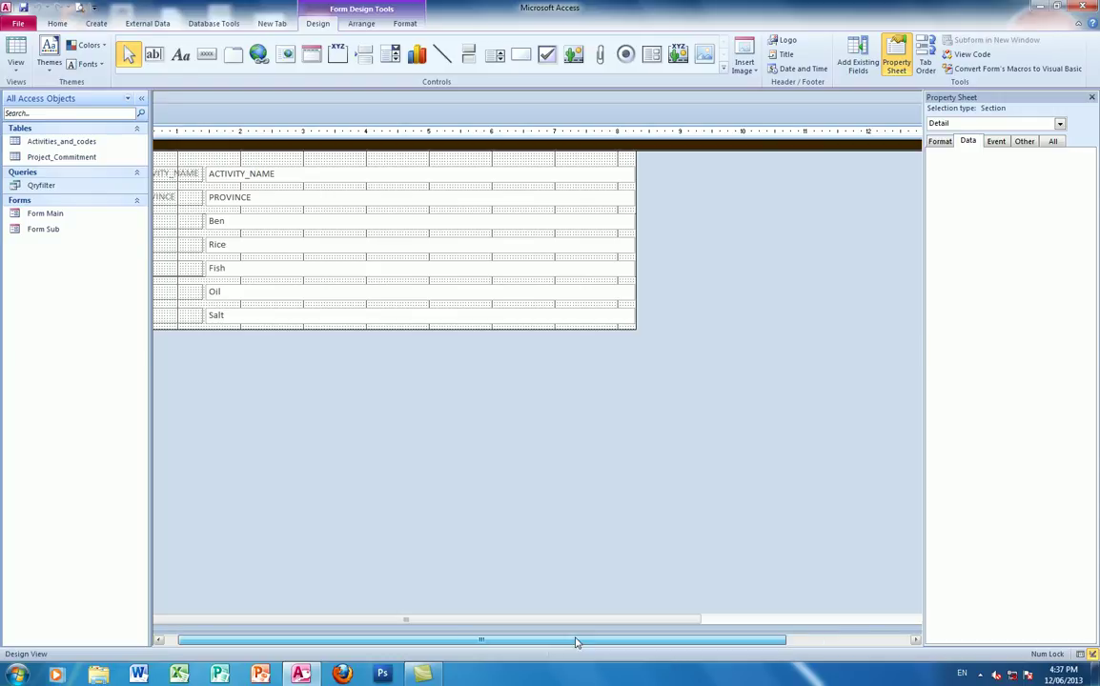
# Add a page header and footer to Form Sub, collapse the header and enlarge the footer to about 1.2 inches high
pyautogui.moveTo(577, 641); pyautogui.dragTo(388, 624)
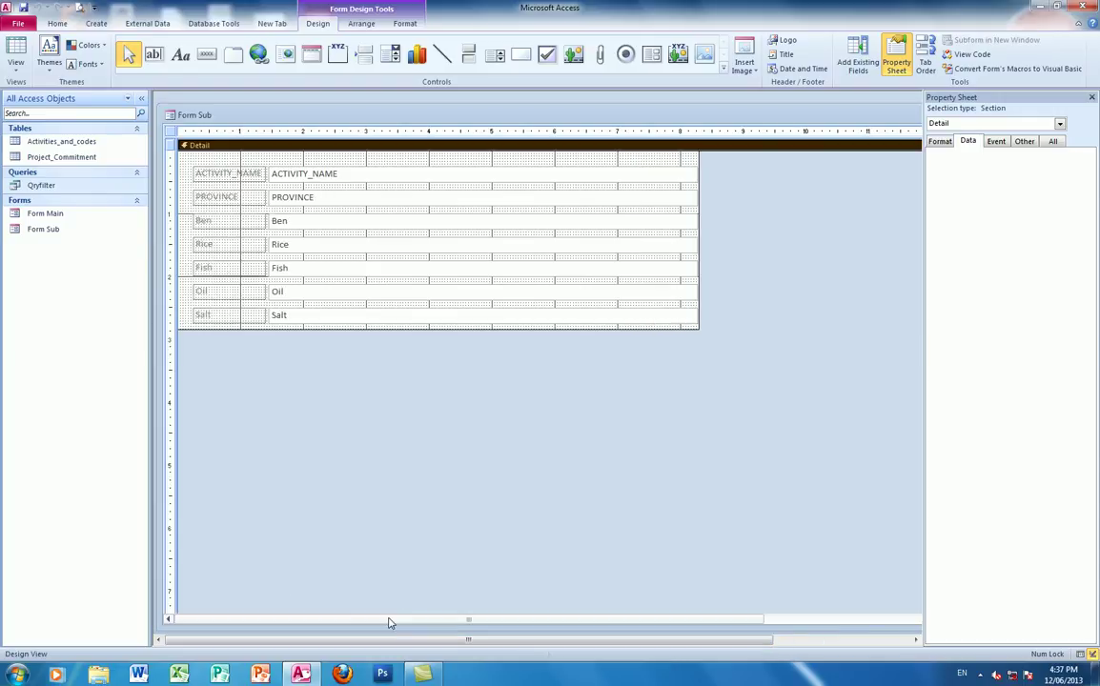
pyautogui.rightClick(182, 258)
pyautogui.click(215, 372)
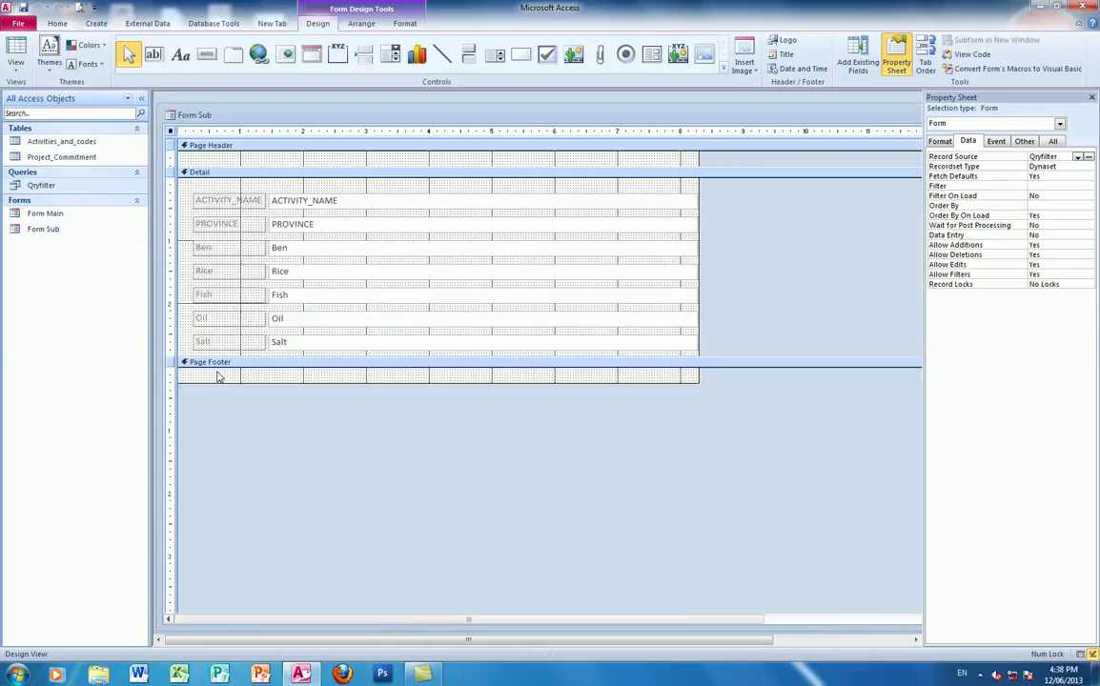
pyautogui.moveTo(249, 173); pyautogui.dragTo(248, 135)
pyautogui.moveTo(286, 365); pyautogui.dragTo(298, 428)
# Place an unbound text box in the upper part of the page footer and delete its attached label
pyautogui.click(154, 54)
pyautogui.moveTo(206, 364); pyautogui.dragTo(283, 375)
pyautogui.click(187, 371)
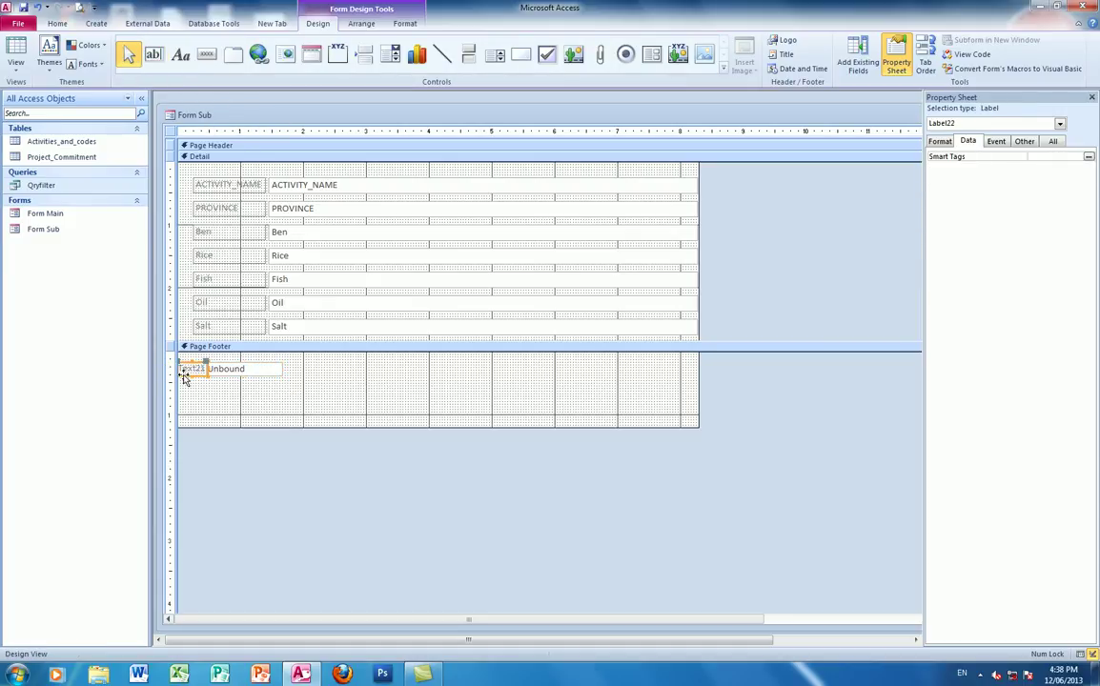
pyautogui.press('Delete')
# Nudge the footer text box to the left and paste five copies of it into the page footer
pyautogui.click(210, 371)
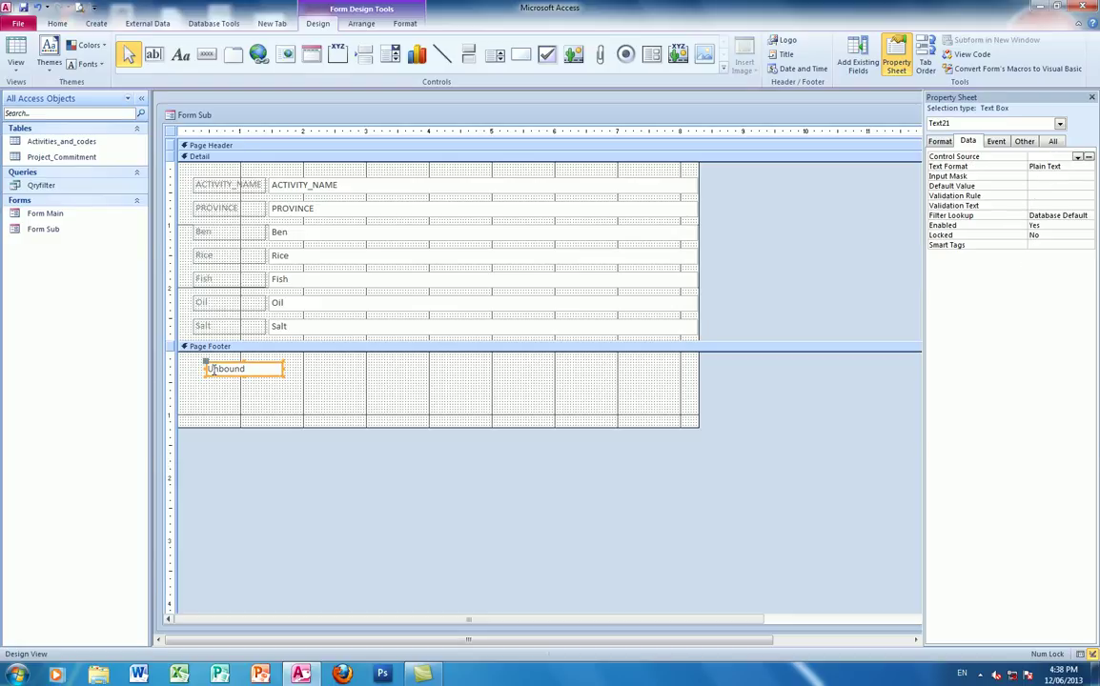
pyautogui.press('Left')
pyautogui.press('Left')
pyautogui.press('Left')
pyautogui.hotkey('ctrl', 'v')
pyautogui.hotkey('ctrl', 'v')
pyautogui.hotkey('ctrl', 'v')
pyautogui.hotkey('ctrl', 'v')
pyautogui.hotkey('ctrl', 'v')
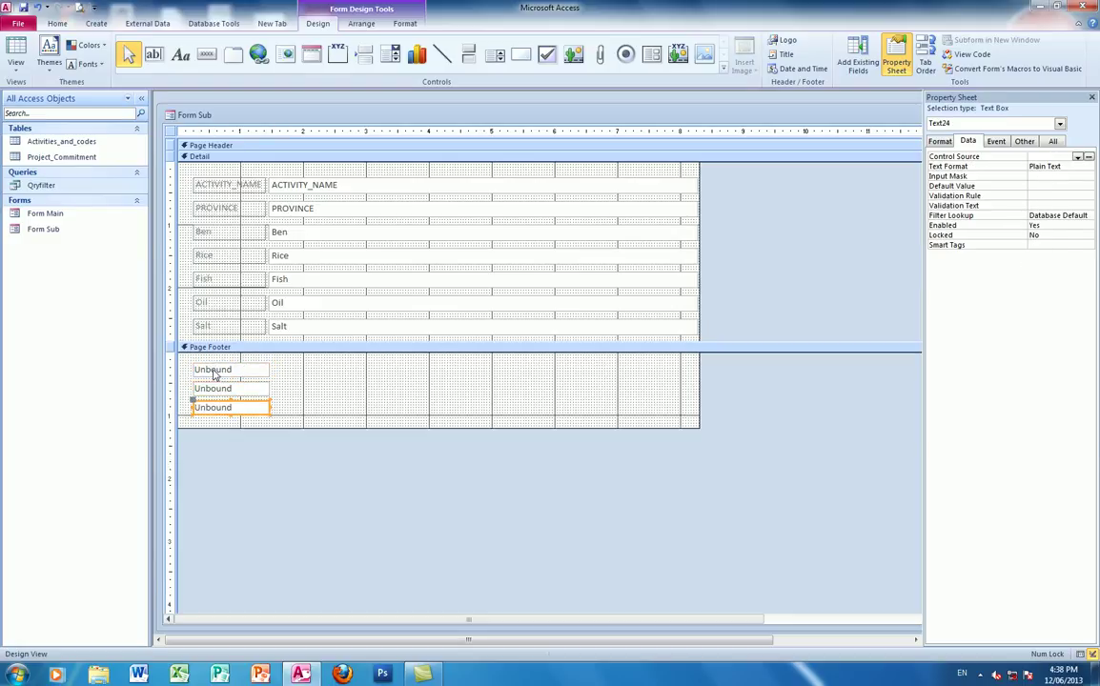
# Move two of the copies beside the first footer text box and align the three in one row
pyautogui.moveTo(216, 390); pyautogui.dragTo(302, 374)
pyautogui.moveTo(260, 412); pyautogui.dragTo(426, 377)
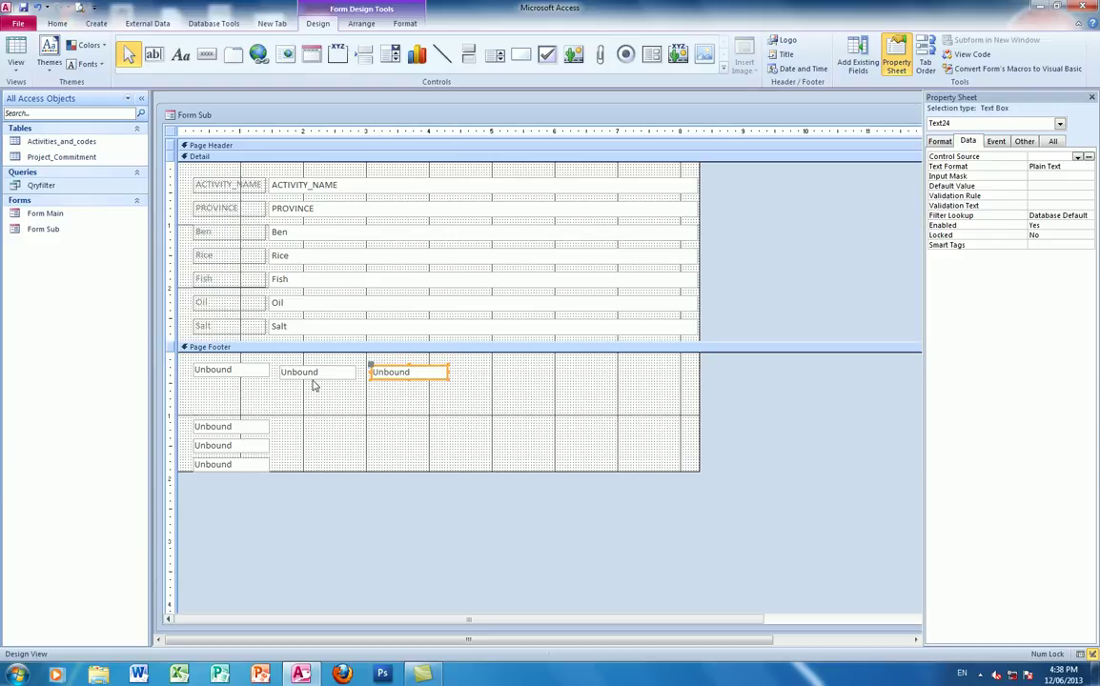
pyautogui.moveTo(304, 381); pyautogui.dragTo(302, 375)
pyautogui.click(384, 381)
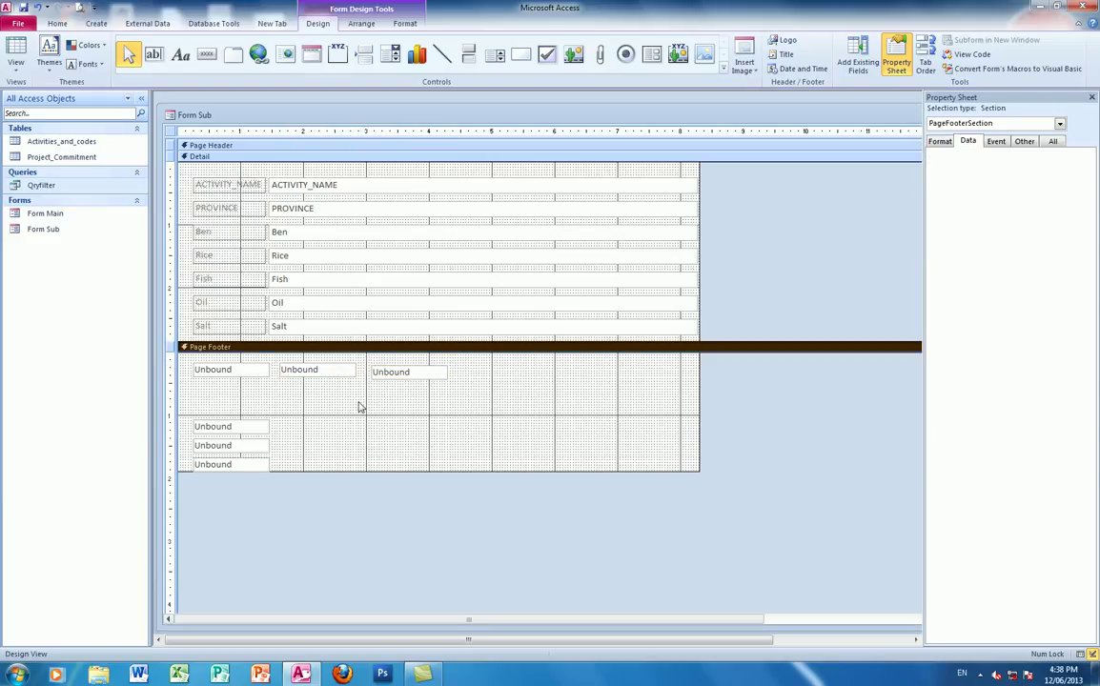
pyautogui.click(331, 372)
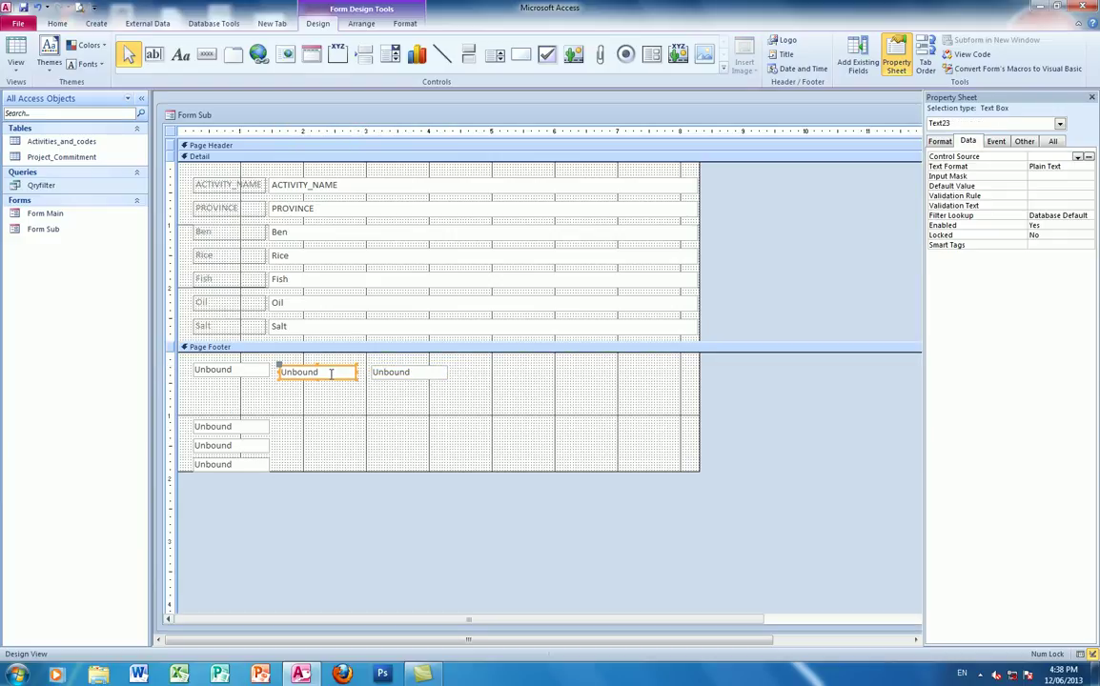
pyautogui.click(343, 429)
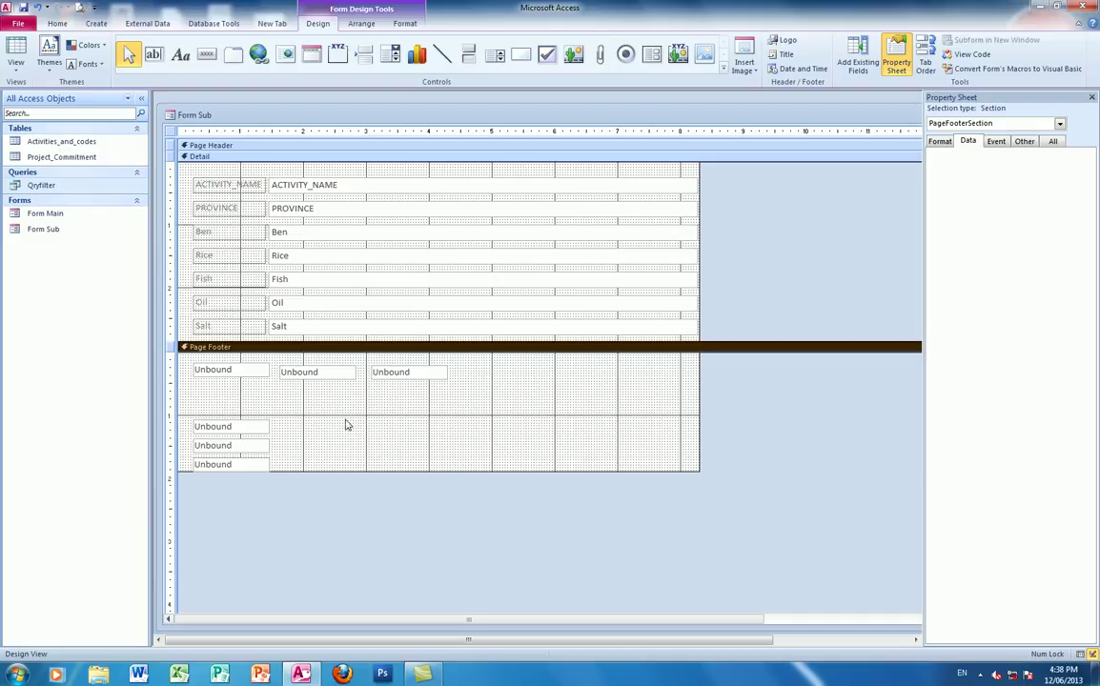
pyautogui.click(226, 374)
pyautogui.click(399, 379)
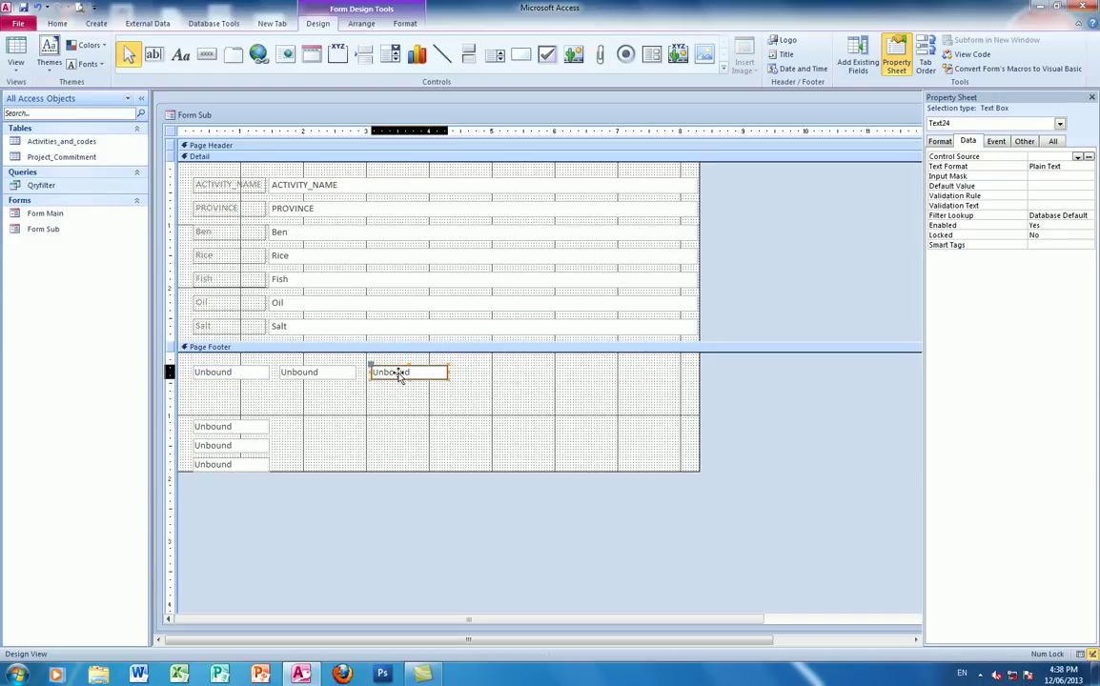
# Move the remaining copies into the same footer row and even out the spacing of all six text boxes
pyautogui.moveTo(401, 375); pyautogui.dragTo(516, 374)
pyautogui.moveTo(250, 446); pyautogui.dragTo(605, 373)
pyautogui.moveTo(253, 466); pyautogui.dragTo(691, 377)
pyautogui.click(333, 376)
pyautogui.moveTo(333, 384); pyautogui.dragTo(408, 379)
pyautogui.moveTo(505, 380); pyautogui.dragTo(496, 380)
pyautogui.moveTo(603, 380); pyautogui.dragTo(590, 382)
pyautogui.moveTo(656, 375); pyautogui.dragTo(651, 380)
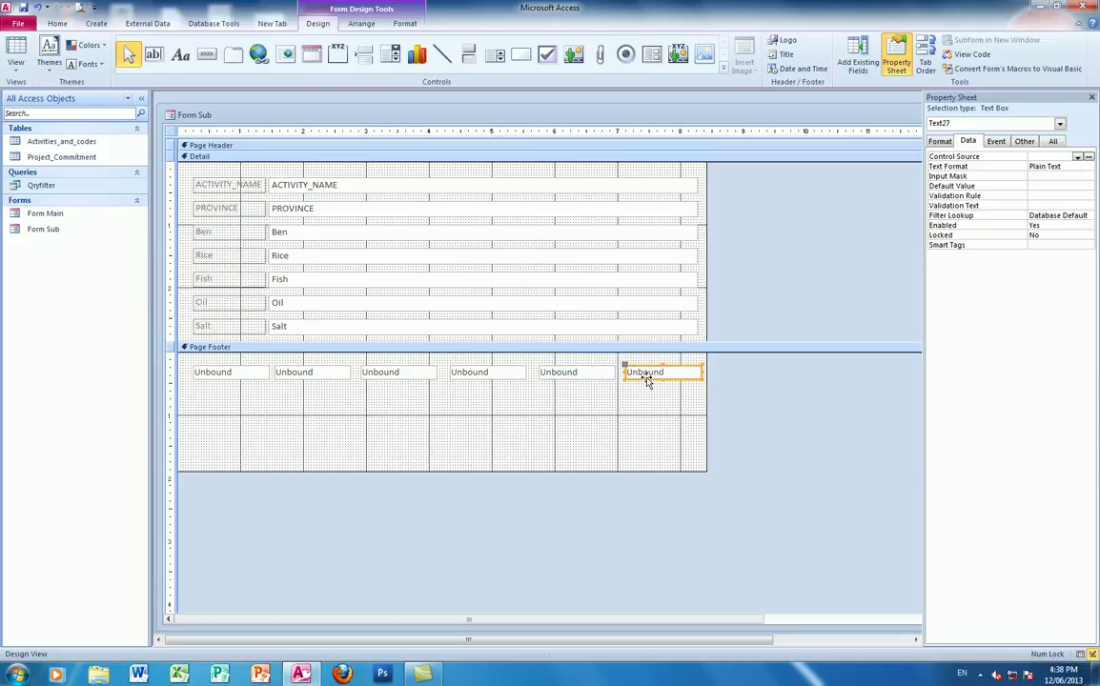
pyautogui.click(582, 376)
pyautogui.click(426, 384)
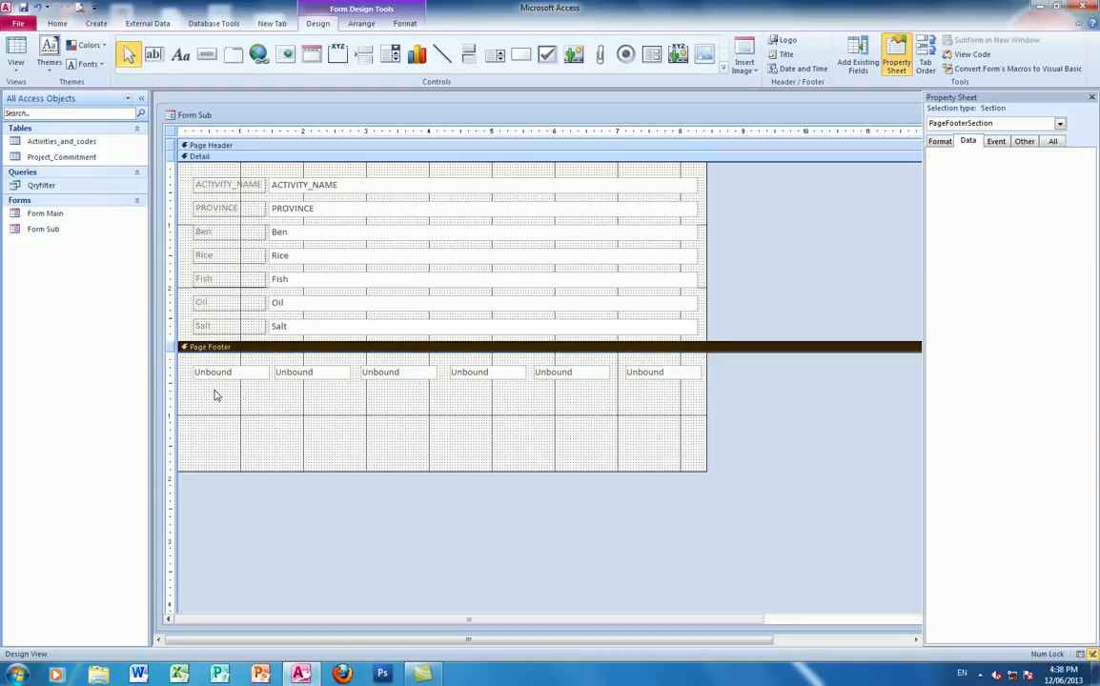
# Enter =Sum([Ben]) in the first footer text box and =Sum([Rice]) in the second
pyautogui.click(246, 377)
pyautogui.click(231, 374)
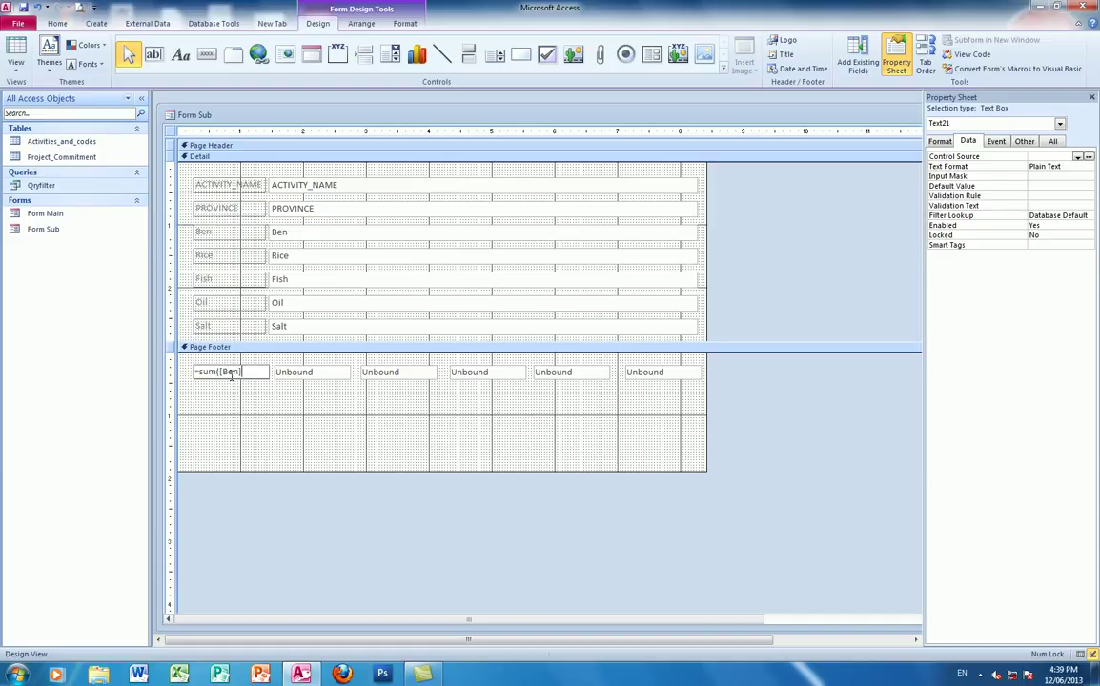
pyautogui.click(295, 371)
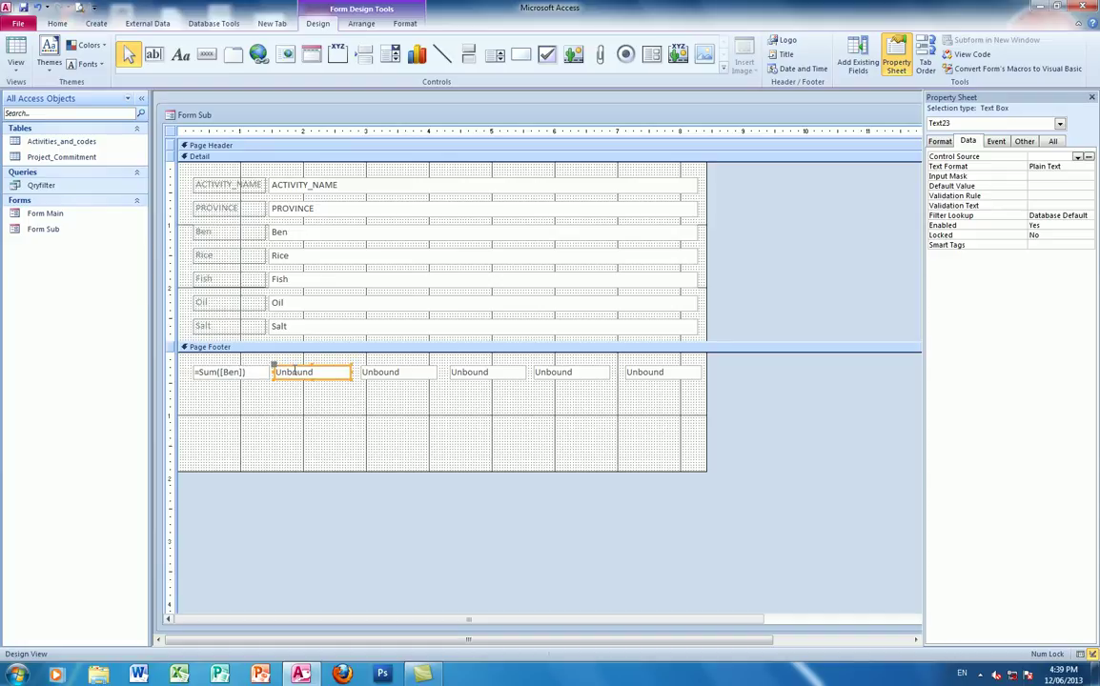
pyautogui.click(294, 372)
pyautogui.write('=sum([')
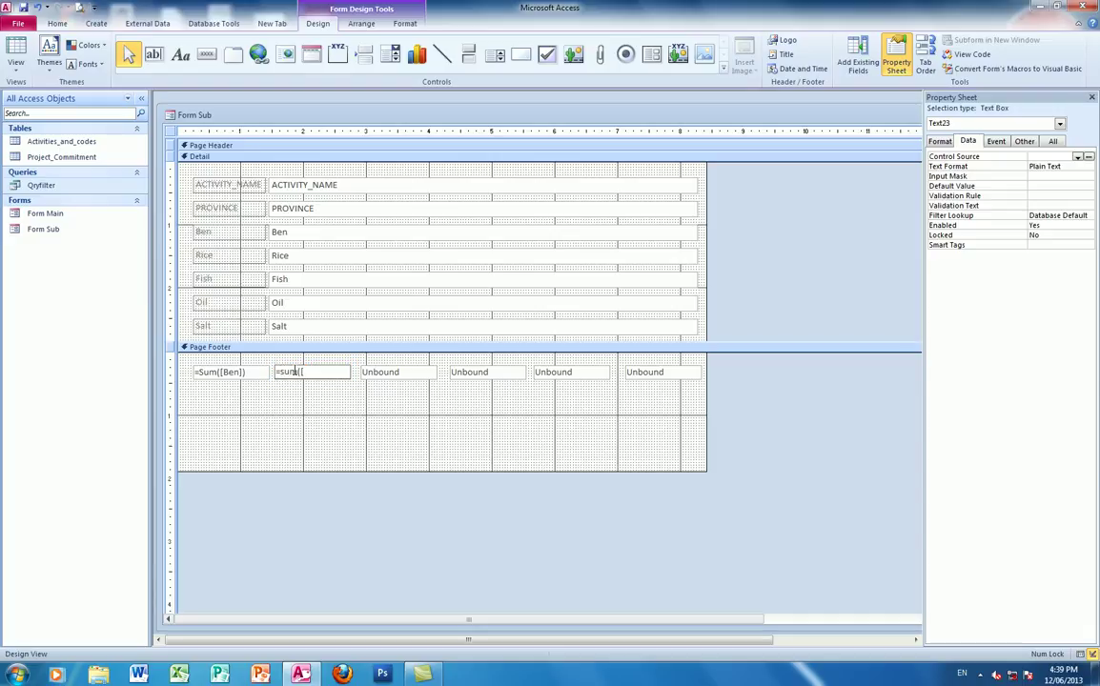
pyautogui.write('Rice])')
# Enter =Sum([Fish]) in the third page-footer text box and =Sum([Oil]) in the fourth
pyautogui.click(396, 372)
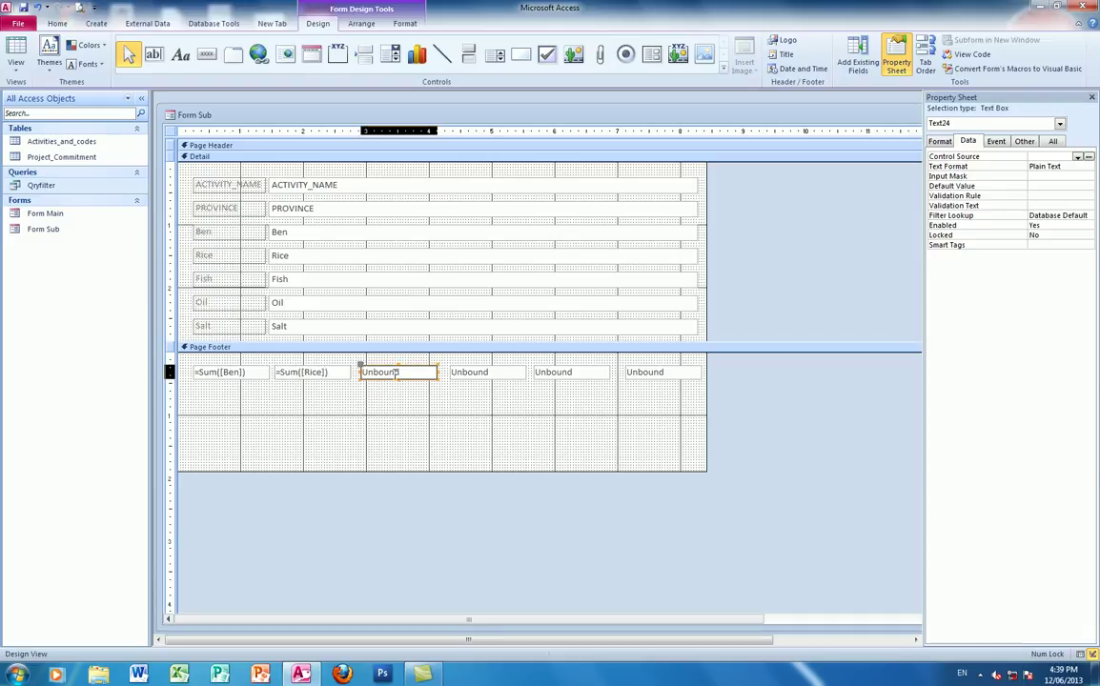
pyautogui.write('=sum([Fish')
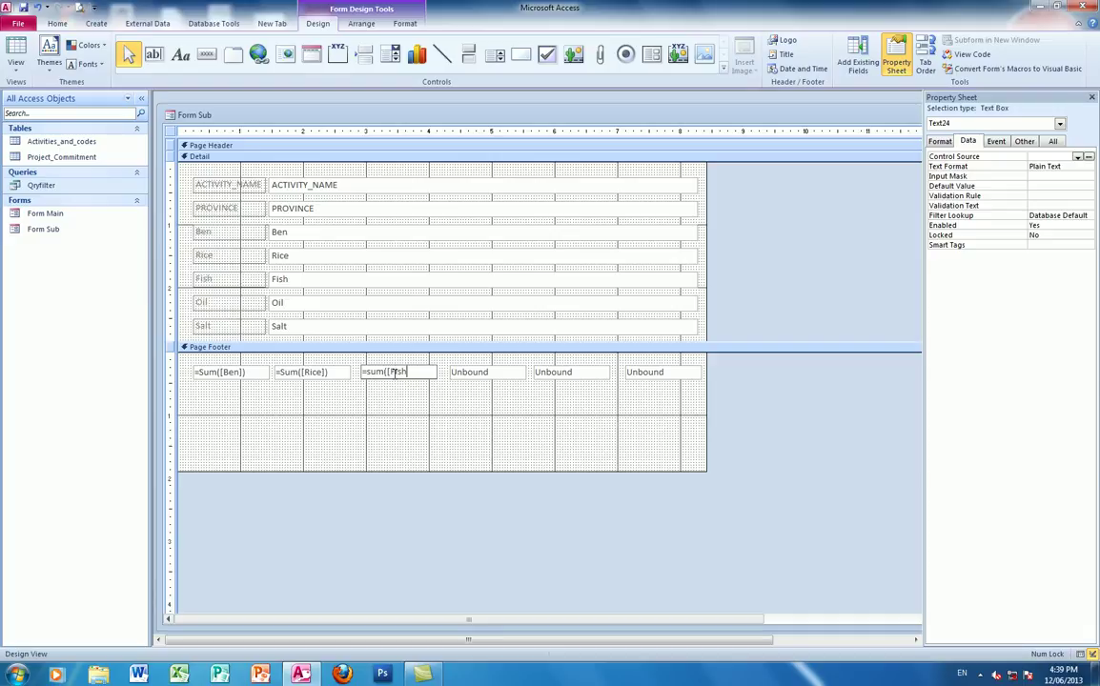
pyautogui.click(493, 373)
pyautogui.click(493, 373)
pyautogui.write('=sum([Oi')
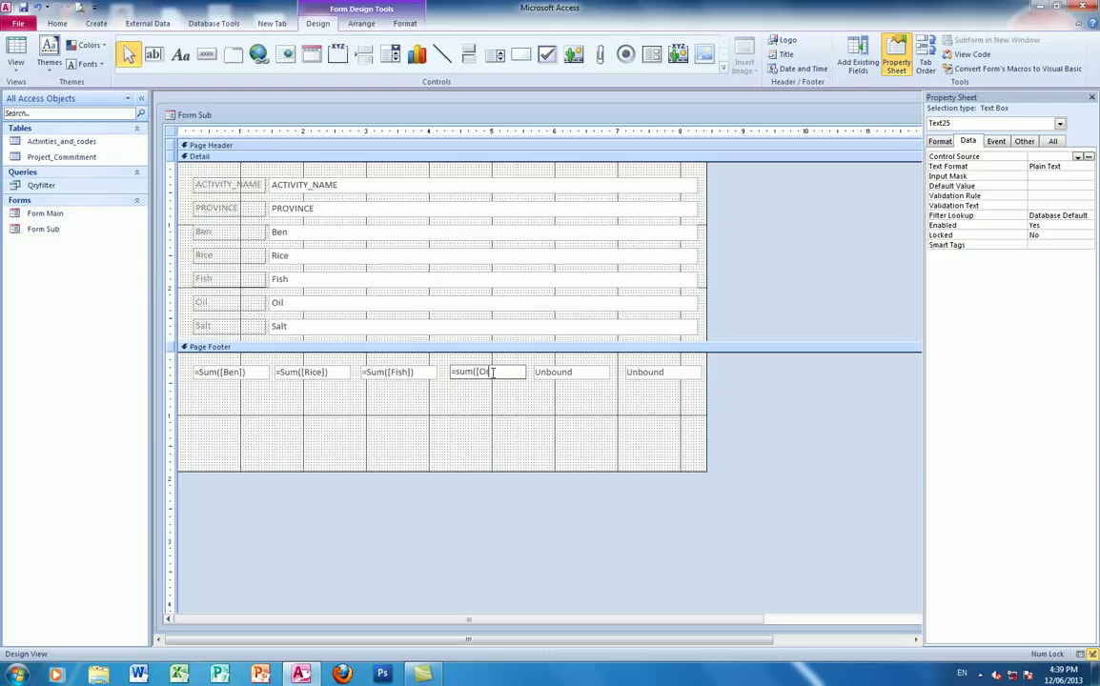
pyautogui.write('l])')
# Enter =Sum([Salt]) in the fifth page-footer text box and delete the unused sixth one
pyautogui.click(577, 371)
pyautogui.write('=sum([Salt')
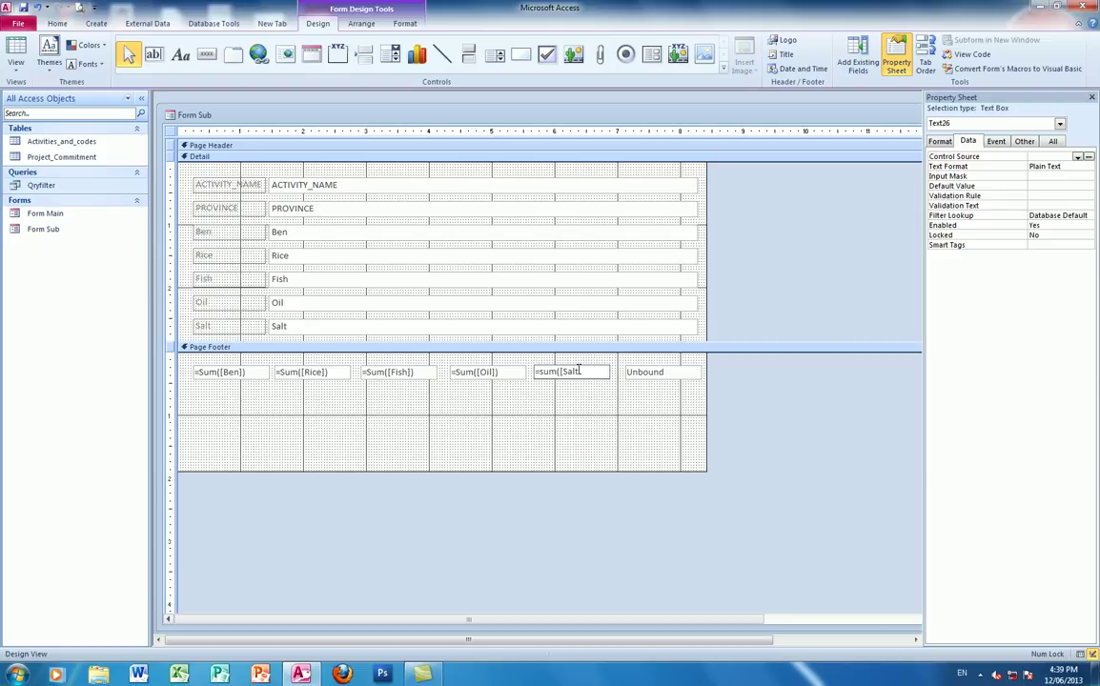
pyautogui.click(651, 380)
pyautogui.press('Delete')
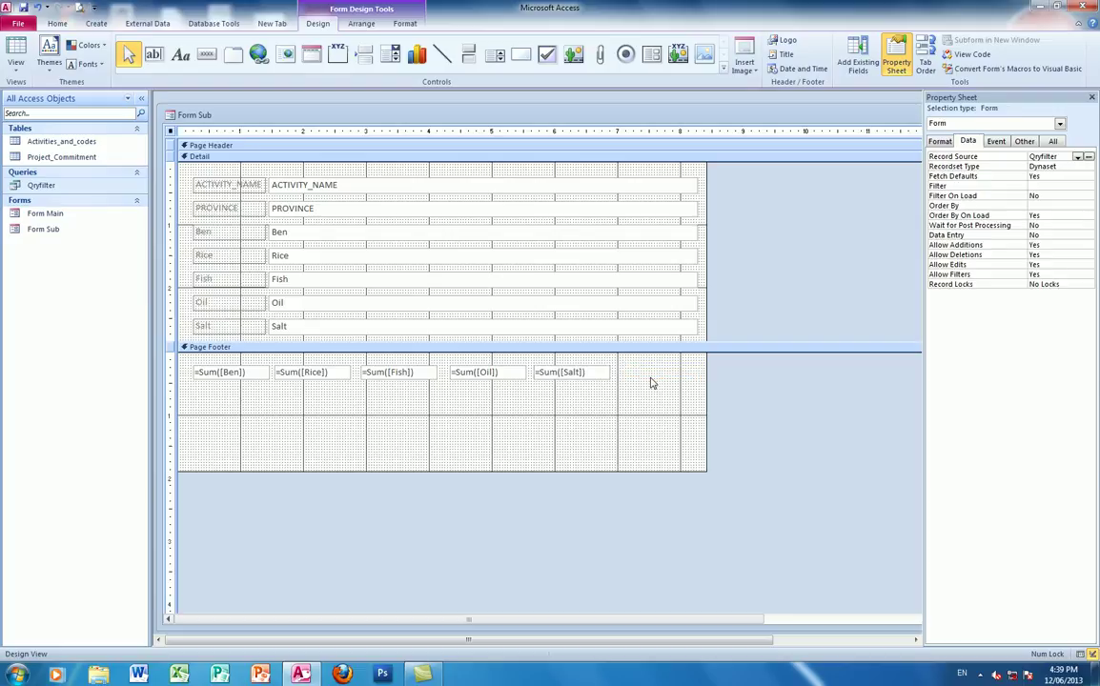
# Name the footer text box that sums Ben txtben and the one that sums Rice txtrice
pyautogui.click(229, 372)
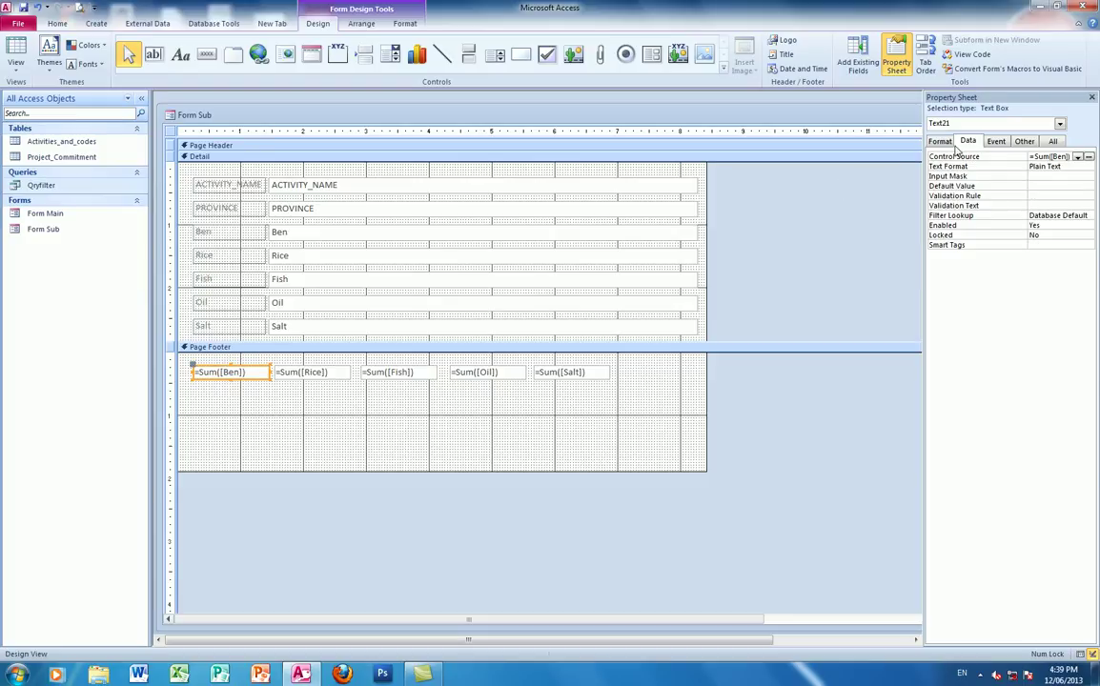
pyautogui.click(1024, 141)
pyautogui.doubleClick(1041, 156)
pyautogui.write('tx')
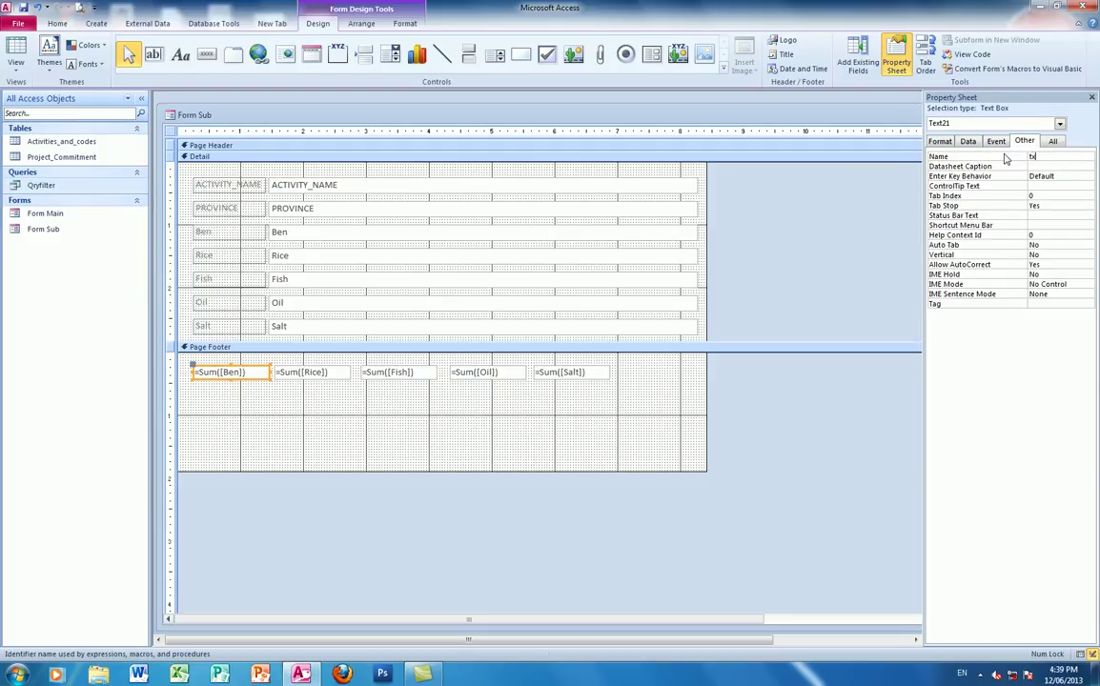
pyautogui.write('tben')
pyautogui.click(303, 373)
pyautogui.click(1065, 157)
pyautogui.doubleClick(1064, 156)
pyautogui.write('trice')
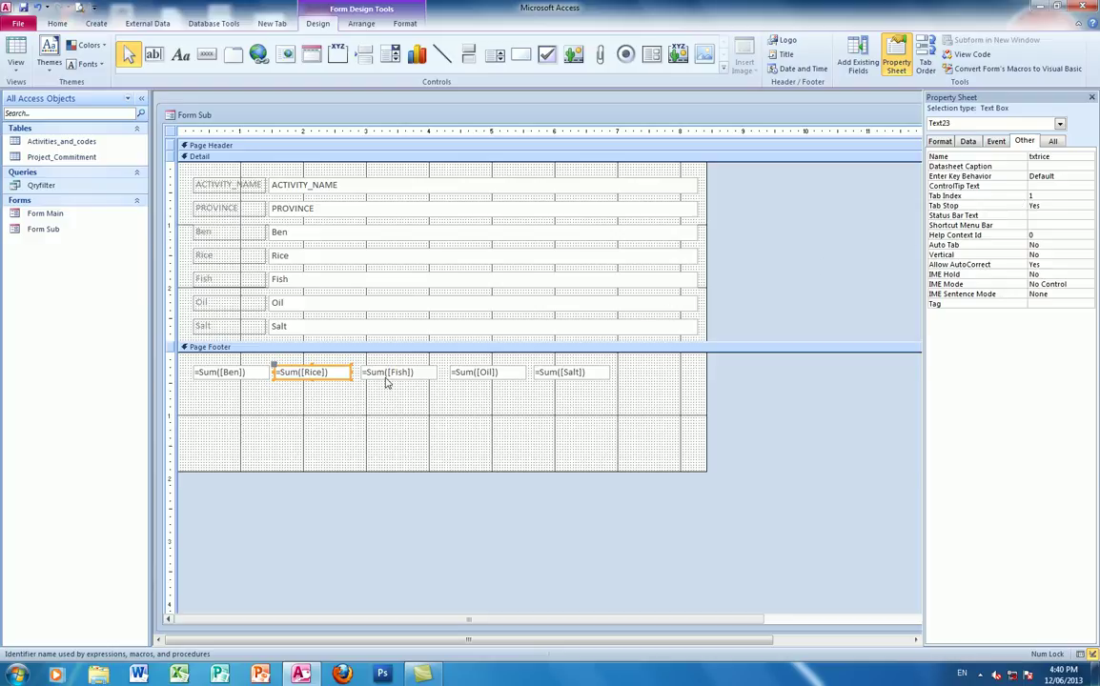
pyautogui.click(249, 375)
pyautogui.click(278, 374)
# Name the footer text boxes that sum Fish, Oil and Salt txtfish, txtoil and txtsalt
pyautogui.click(385, 373)
pyautogui.doubleClick(1061, 156)
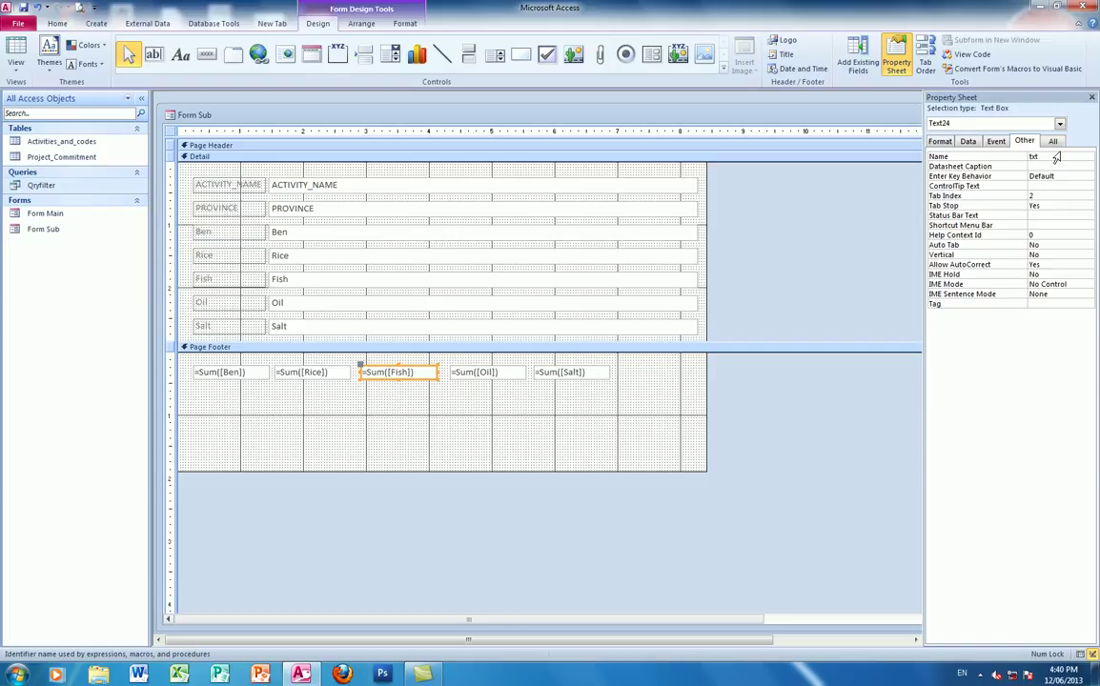
pyautogui.write('txtfish')
pyautogui.click(477, 372)
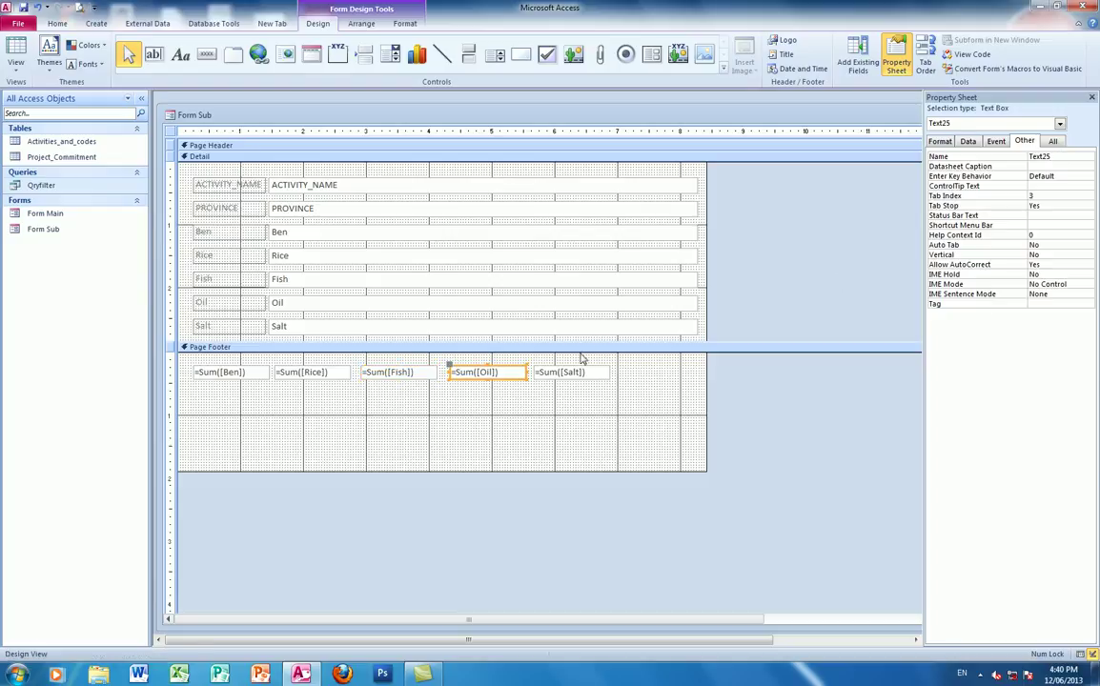
pyautogui.doubleClick(1060, 156)
pyautogui.write('txtoil')
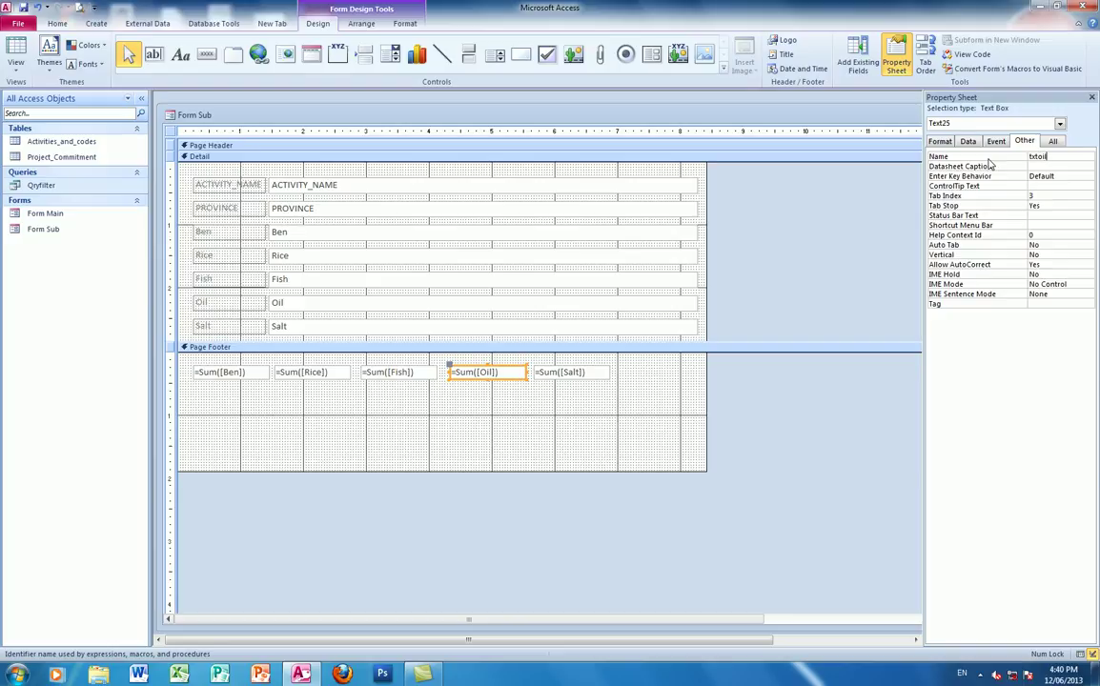
pyautogui.click(561, 378)
pyautogui.doubleClick(1054, 156)
pyautogui.write('t')
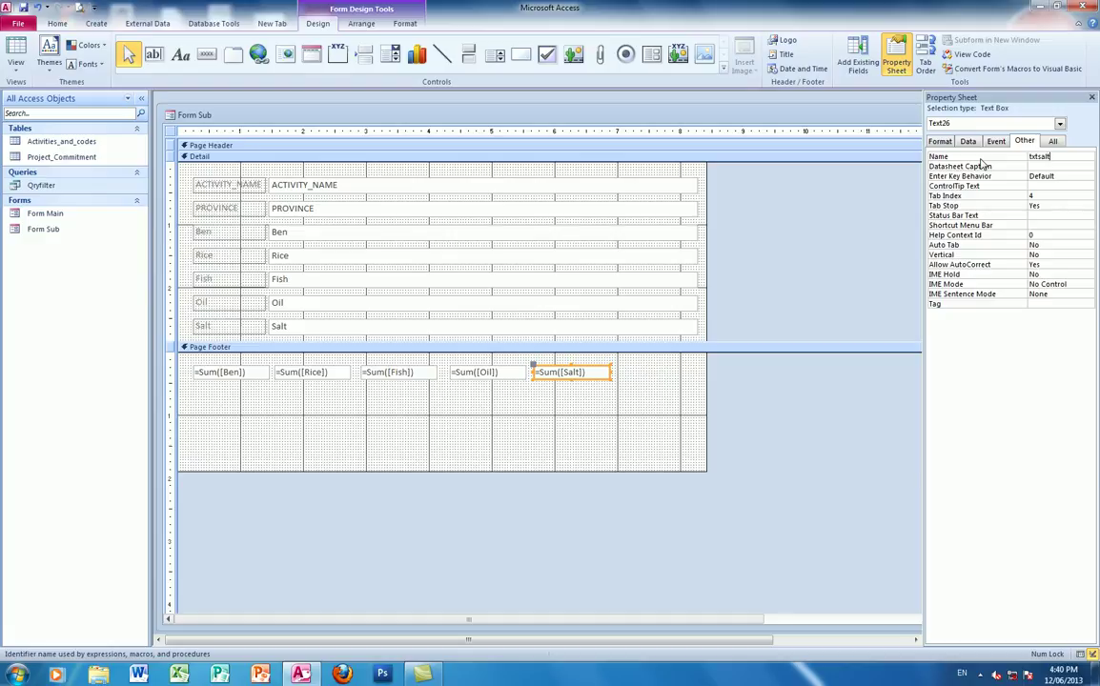
# Preview Form Sub as a form and look through its datasheet records
pyautogui.click(18, 67)
pyautogui.click(58, 91)
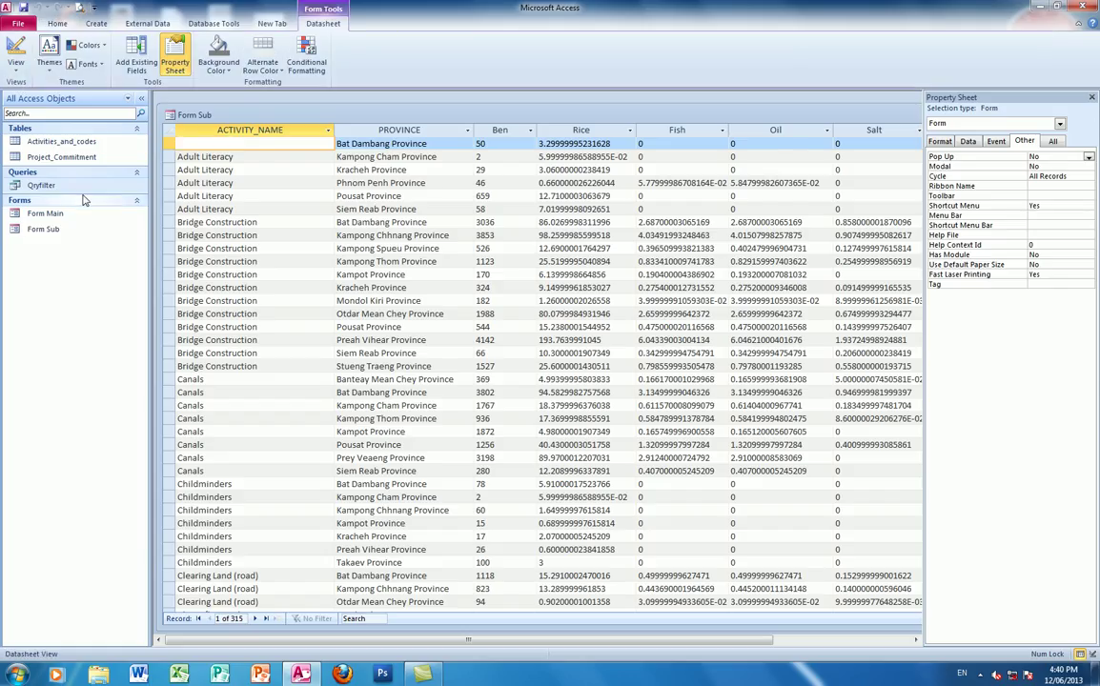
pyautogui.scroll(-9, 84, 199)
pyautogui.scroll(-18, 84, 199)
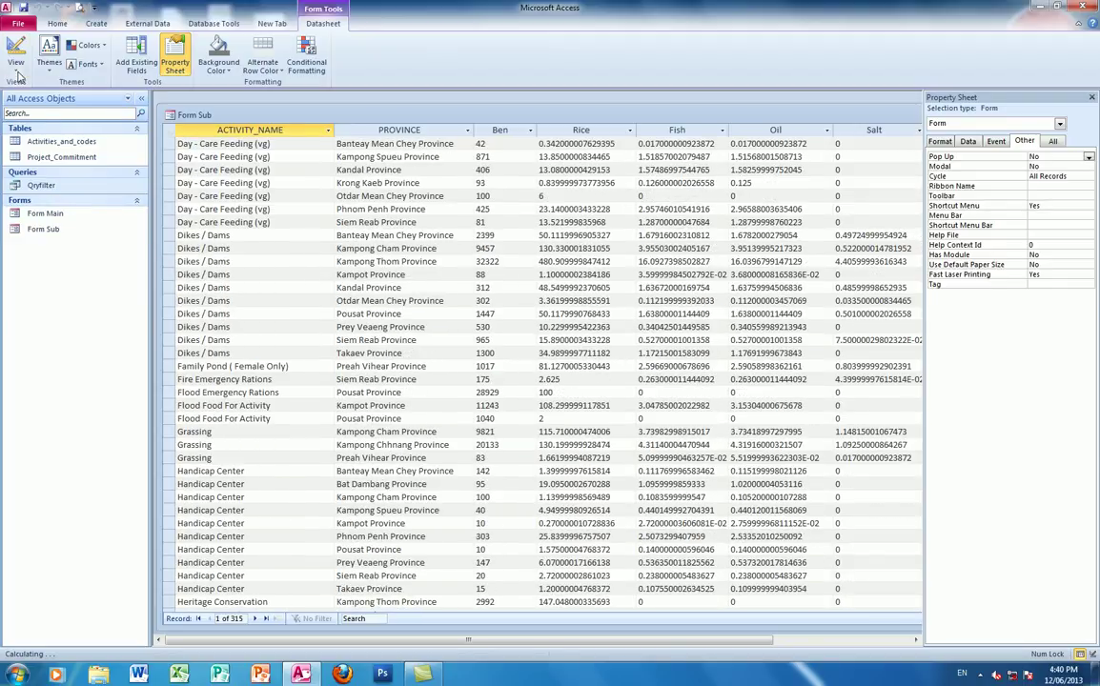
# Switch Form Sub back to Design view, then save and close it
pyautogui.click(17, 75)
pyautogui.click(50, 120)
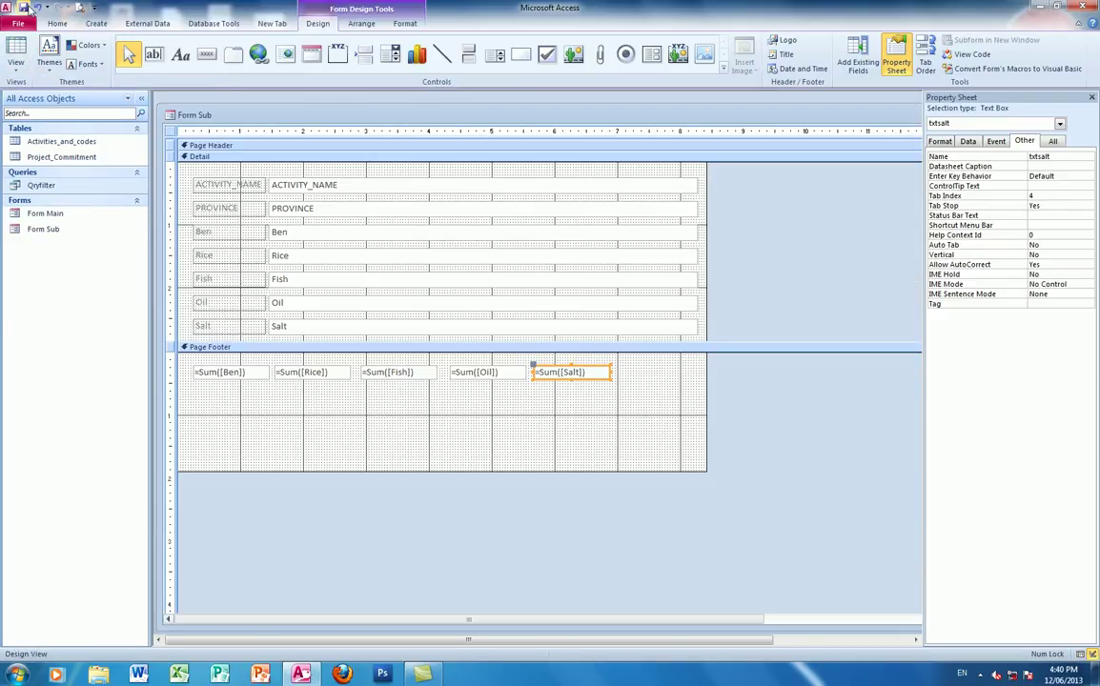
pyautogui.doubleClick(518, 116)
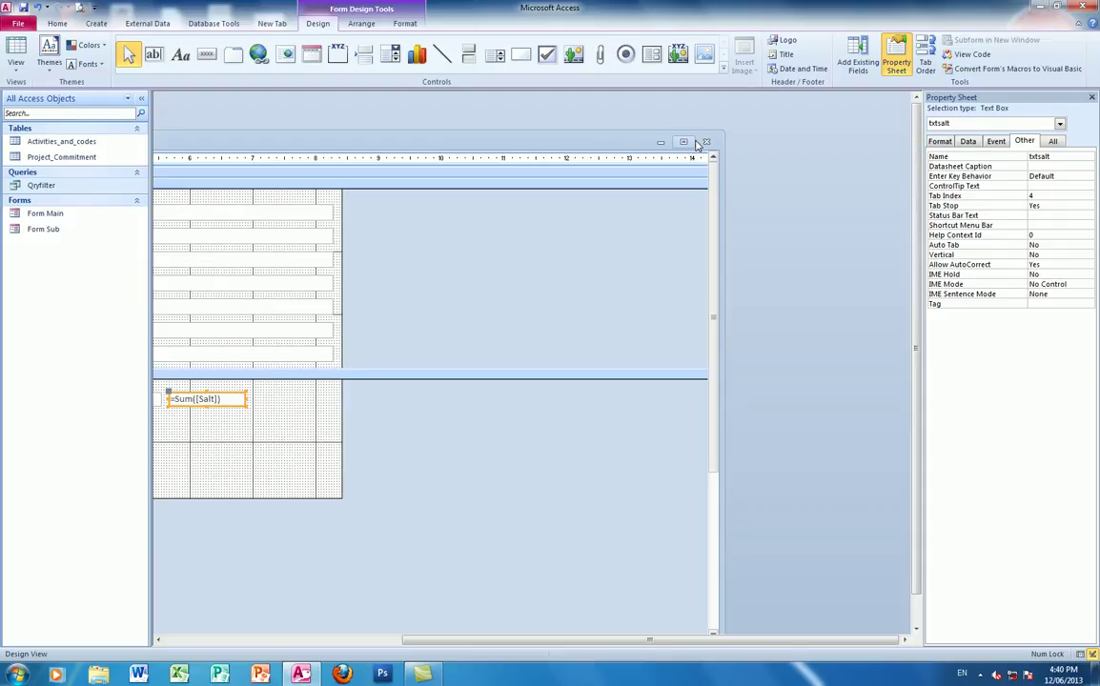
pyautogui.click(708, 143)
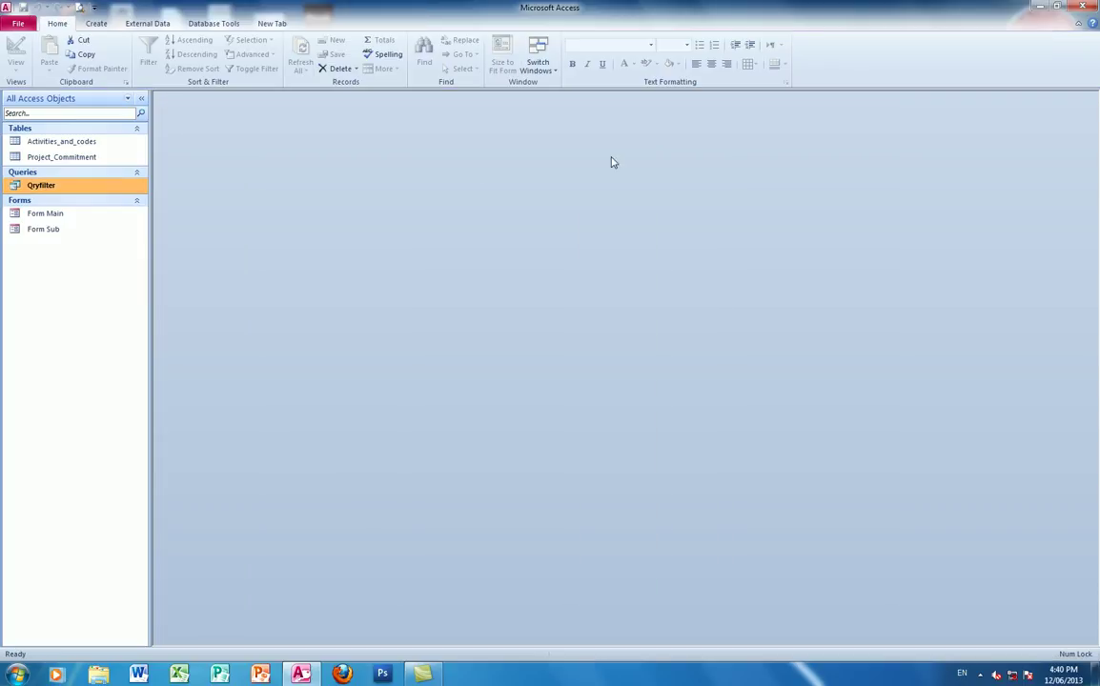
# Open Form Main in Design view
pyautogui.doubleClick(43, 216)
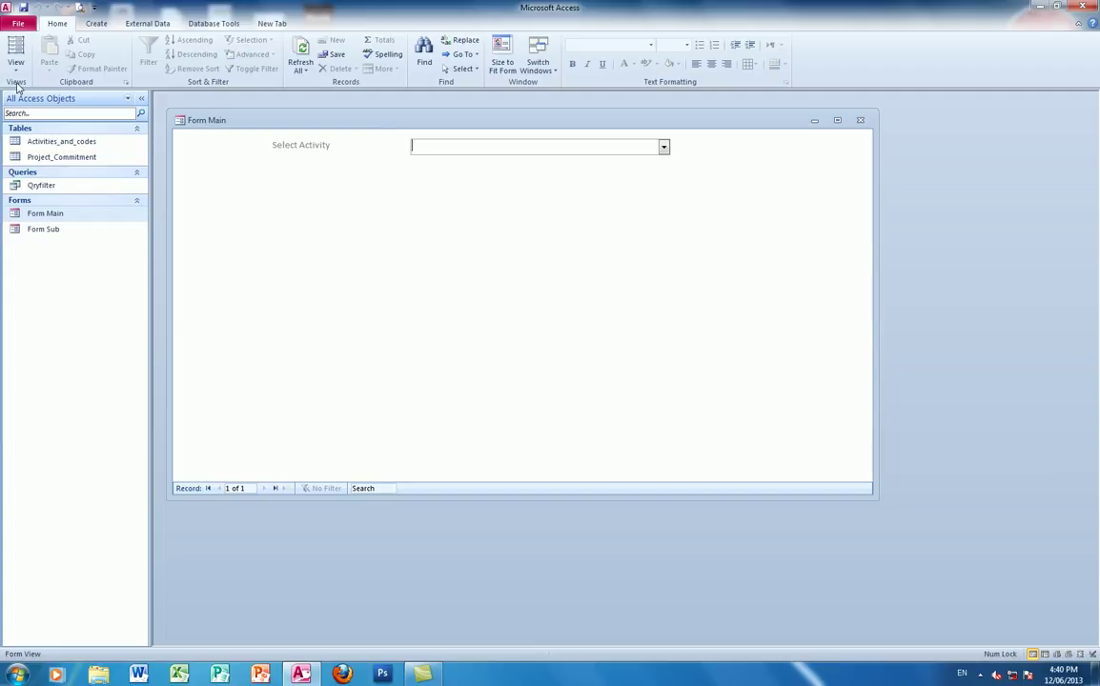
pyautogui.click(16, 71)
pyautogui.click(40, 235)
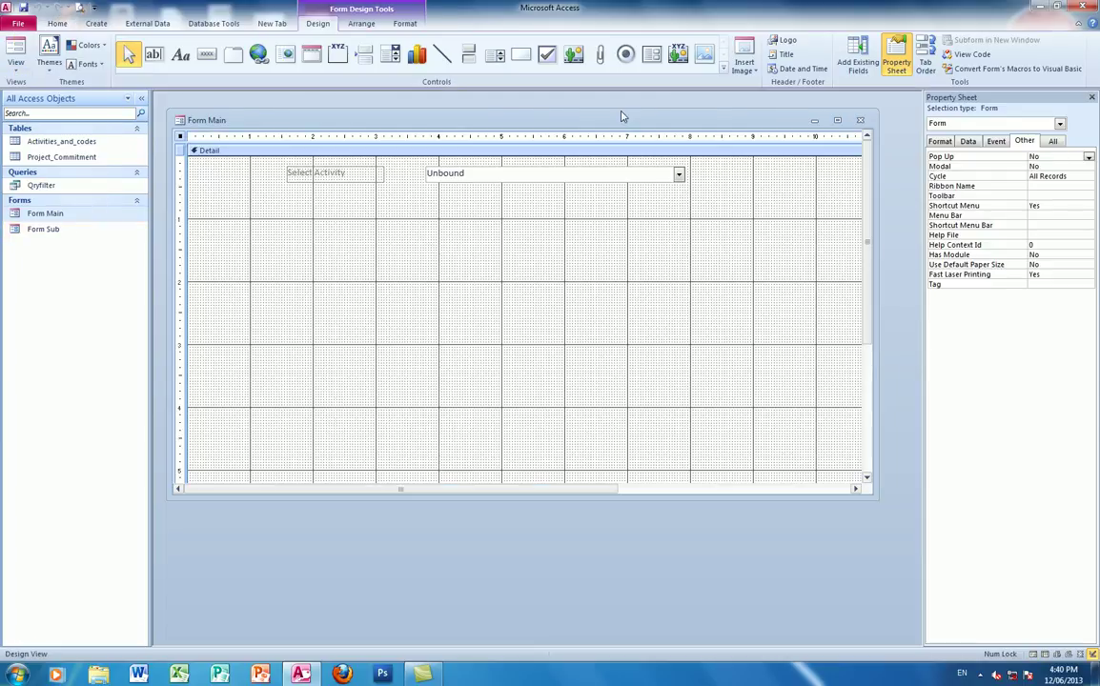
# Insert a wide subform below the activity combo box, based on the existing Form Sub, and name it ATCsub
pyautogui.click(652, 59)
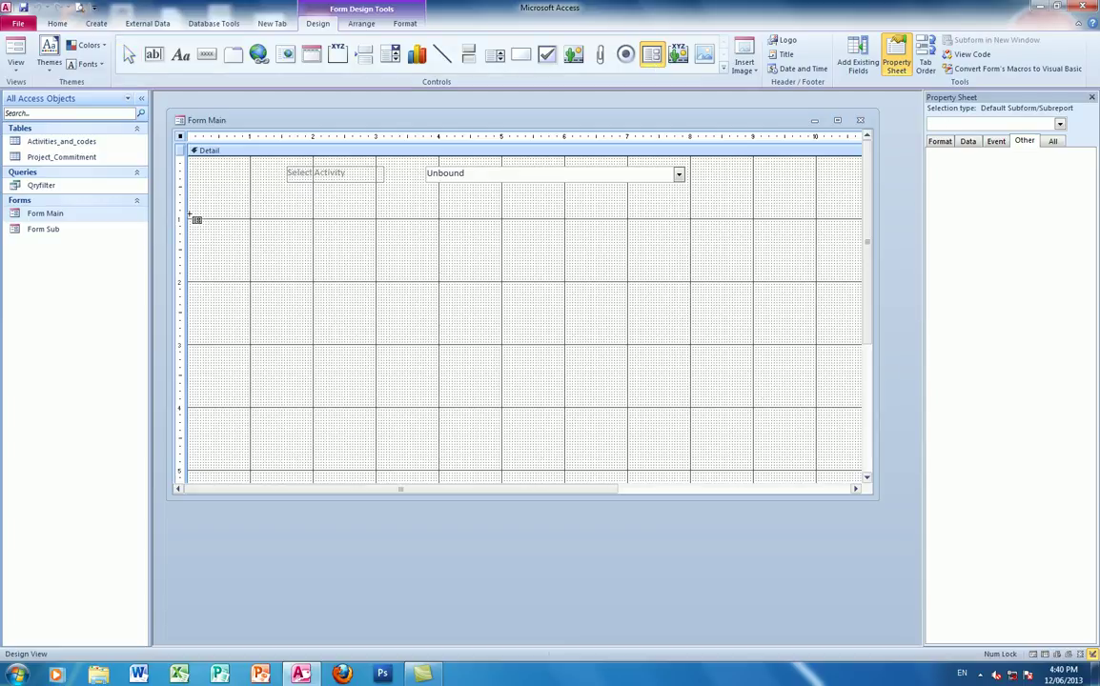
pyautogui.moveTo(193, 198); pyautogui.dragTo(849, 433)
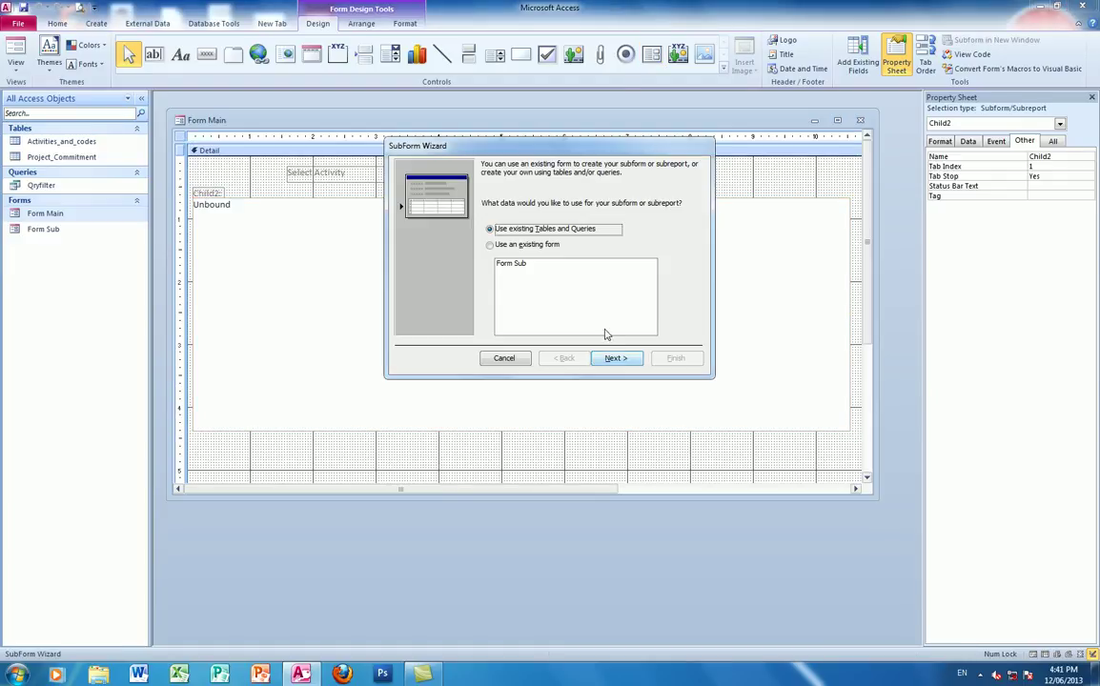
pyautogui.click(491, 246)
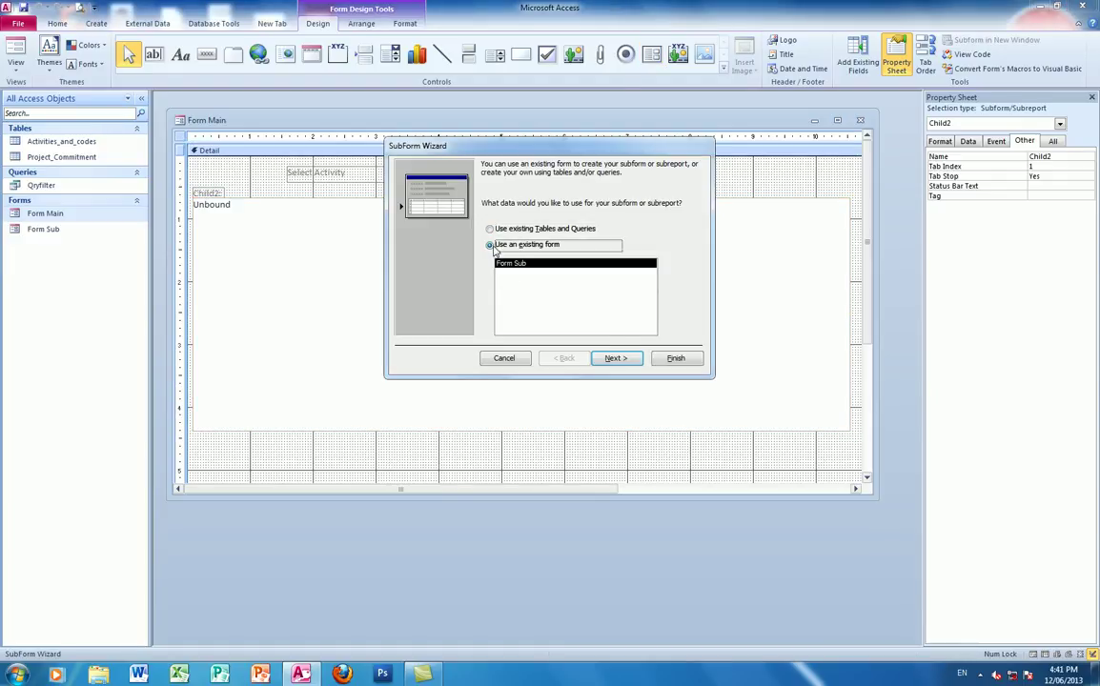
pyautogui.click(627, 358)
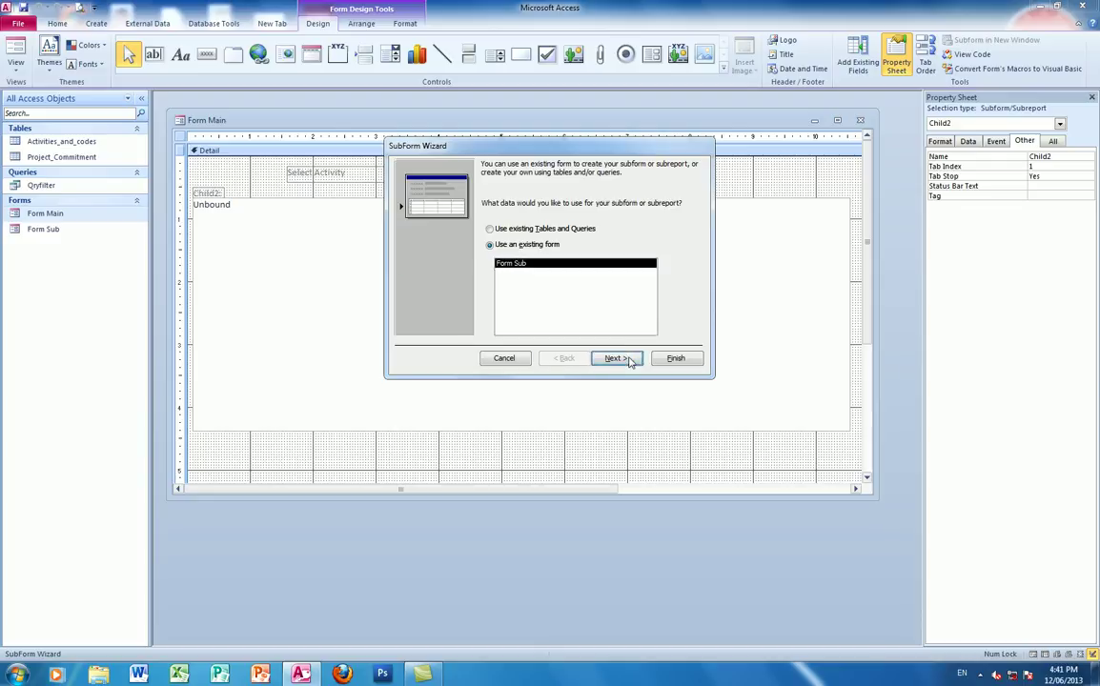
pyautogui.write('ATCsub')
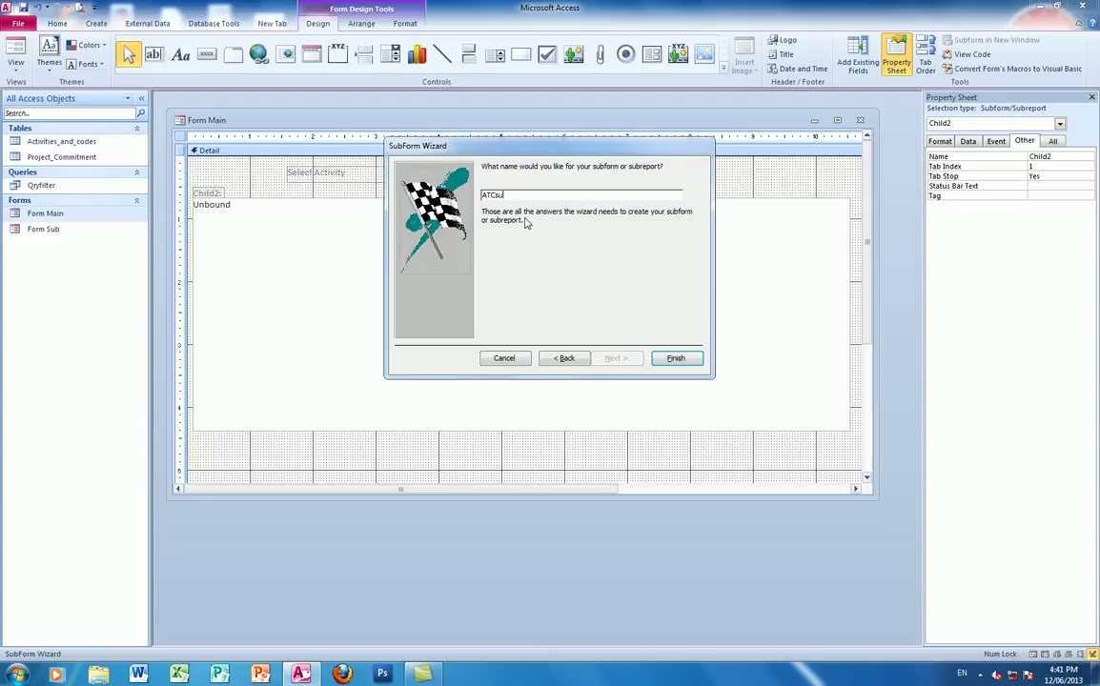
pyautogui.click(677, 359)
# Check how the ATCsub subform displays in Form view and return Form Main to Design view
pyautogui.click(17, 67)
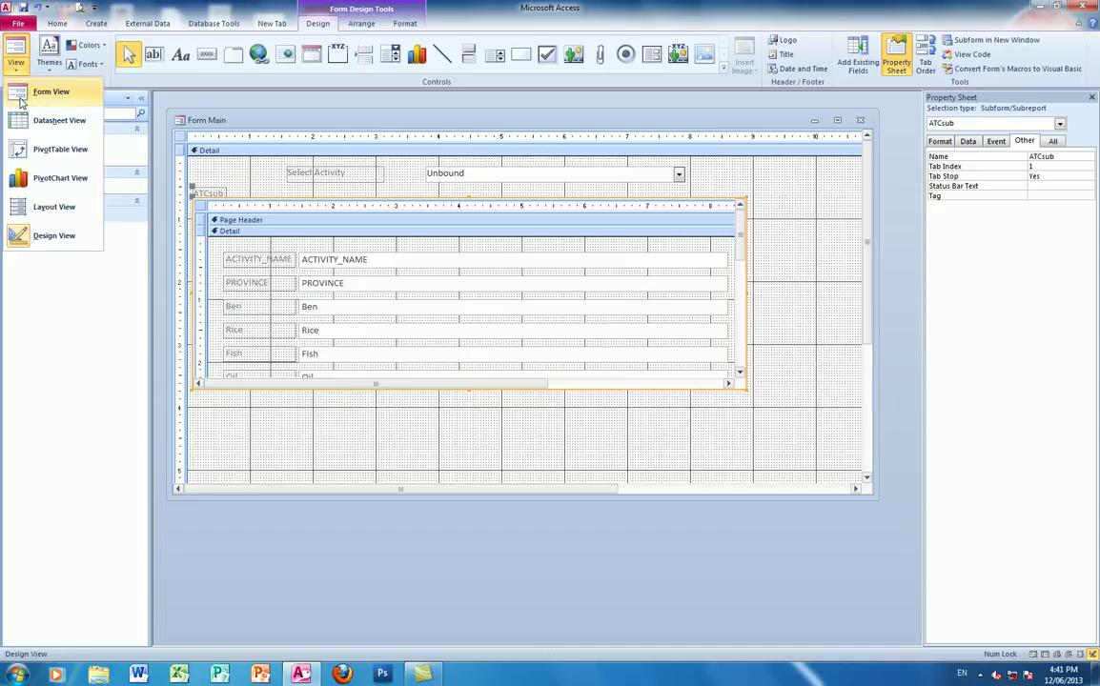
pyautogui.click(43, 84)
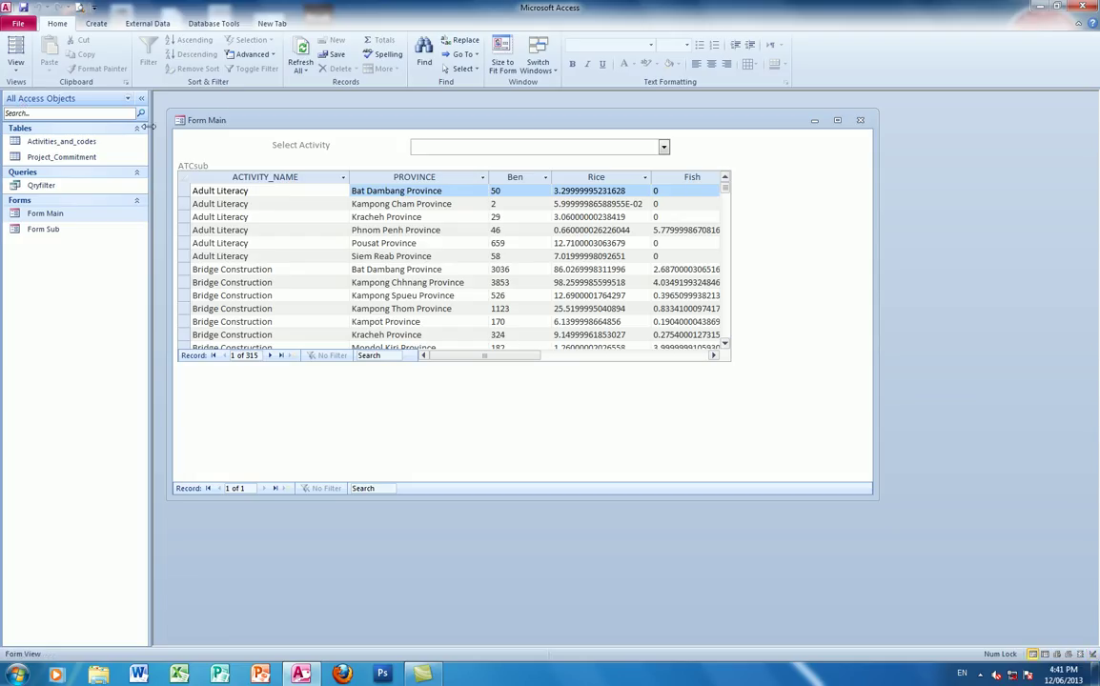
pyautogui.click(16, 65)
pyautogui.click(50, 236)
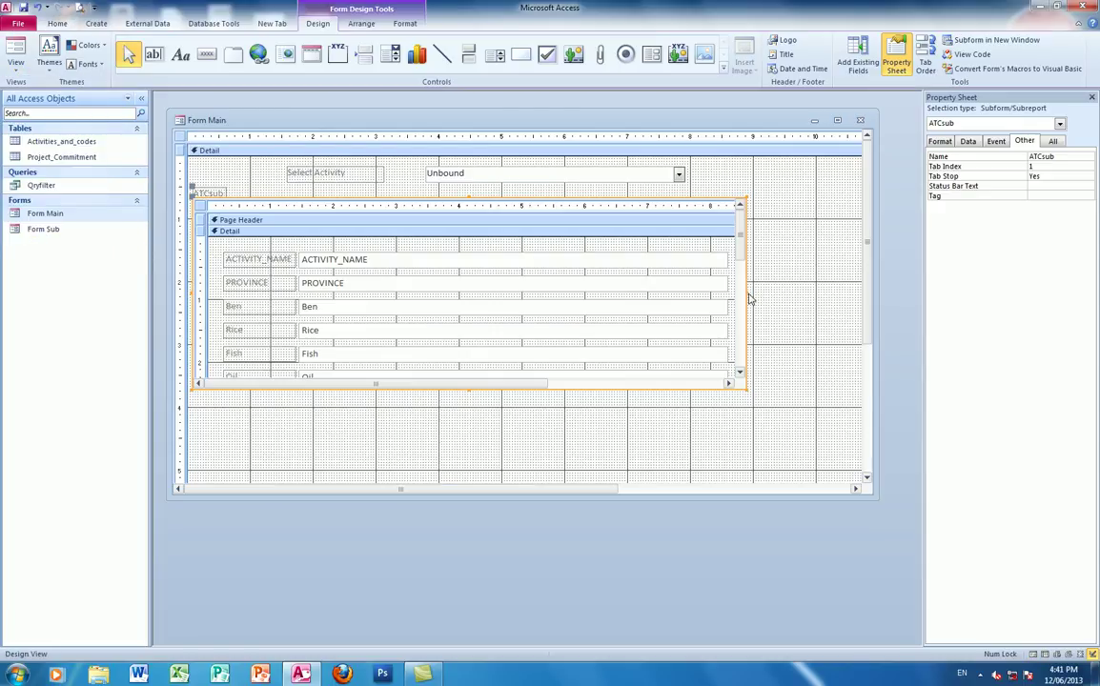
# Widen the ATCsub subform almost to the form window's edge and check its columns in Form view
pyautogui.moveTo(747, 292); pyautogui.dragTo(858, 291)
pyautogui.click(16, 65)
pyautogui.click(14, 84)
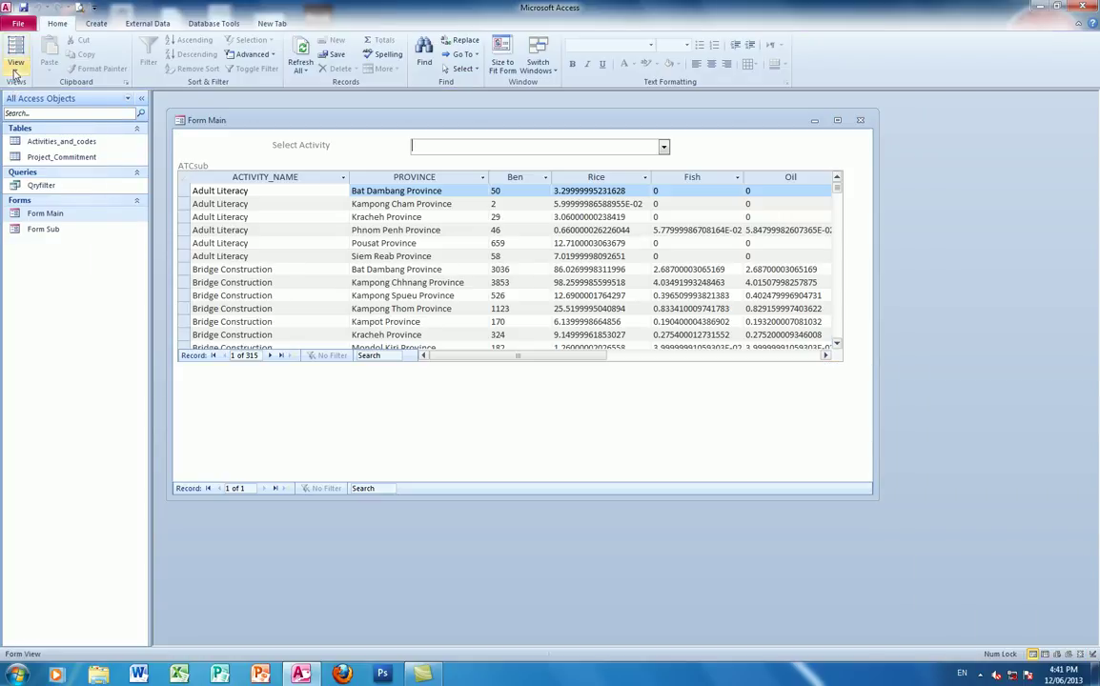
pyautogui.click(16, 63)
pyautogui.click(23, 228)
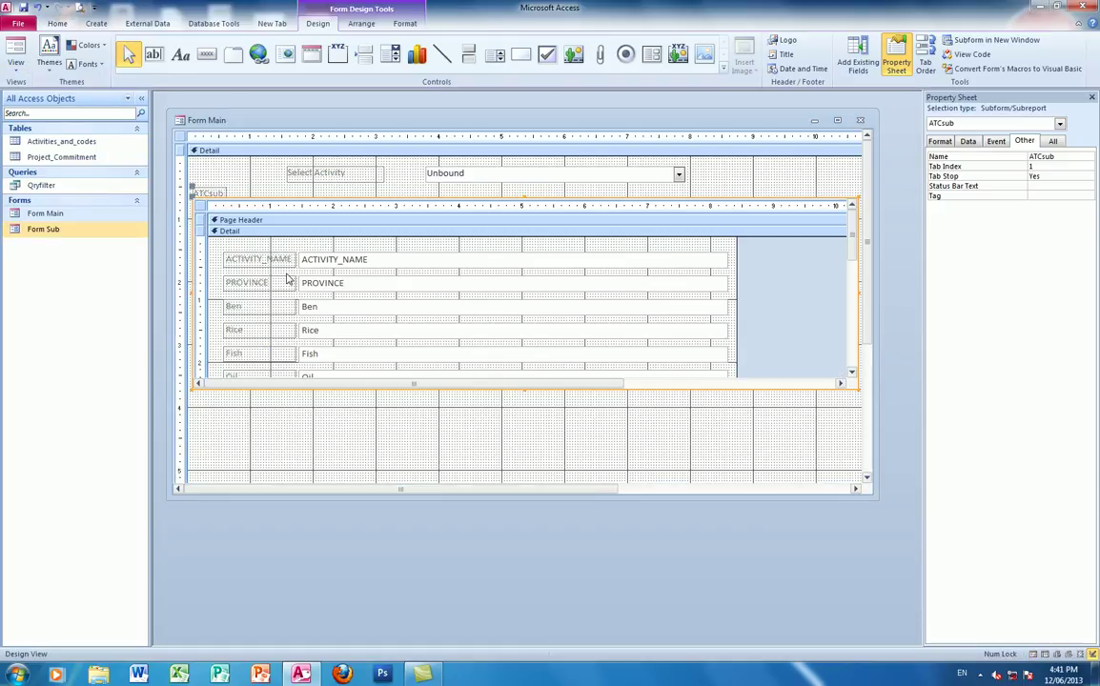
# Widen the Form Main window, extend the ATCsub subform to about the 11.2-inch ruler mark, and check it in Form view
pyautogui.moveTo(875, 272); pyautogui.dragTo(900, 276)
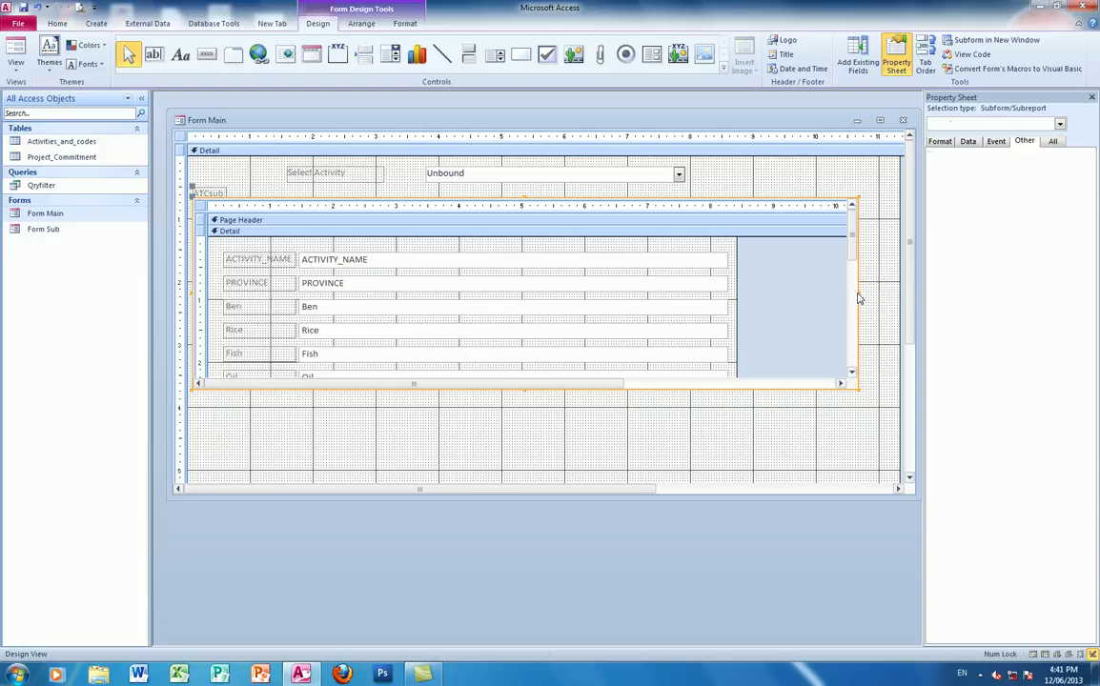
pyautogui.click(858, 292)
pyautogui.scroll(-3, 858, 292)
pyautogui.click(606, 204)
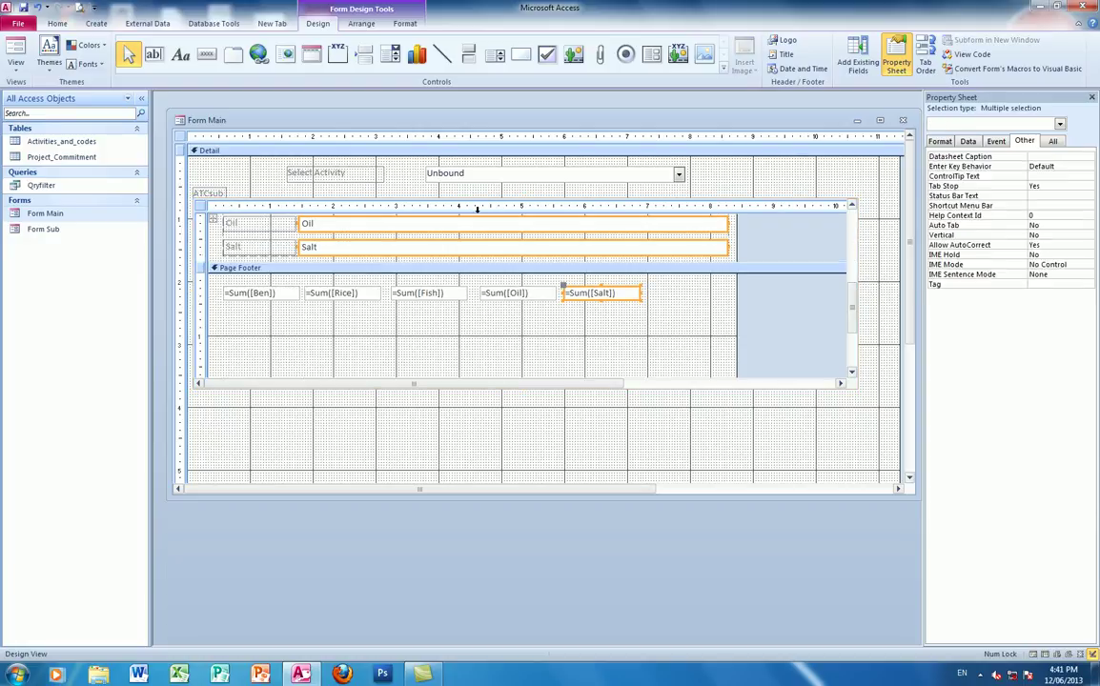
pyautogui.click(233, 199)
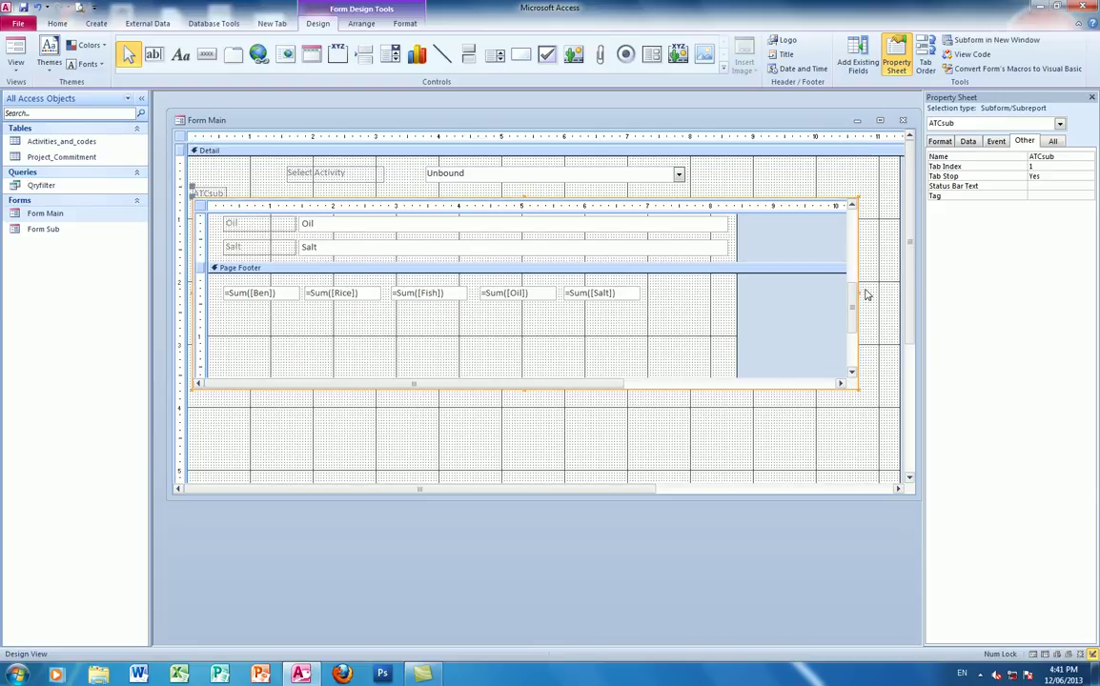
pyautogui.moveTo(857, 293); pyautogui.dragTo(896, 296)
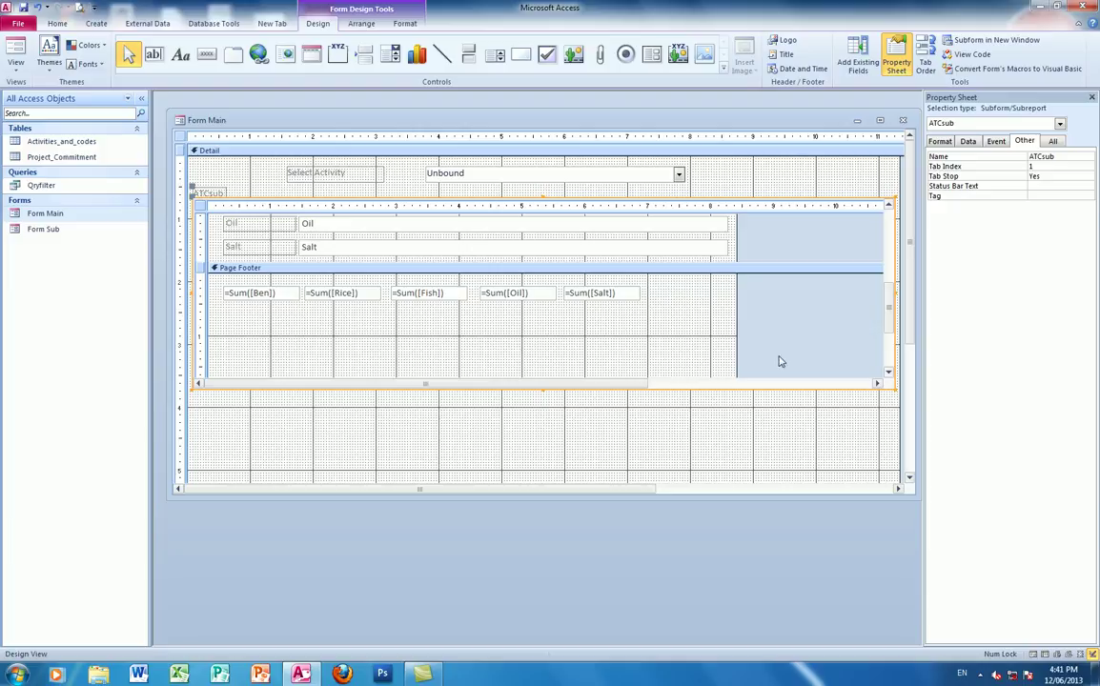
pyautogui.click(16, 63)
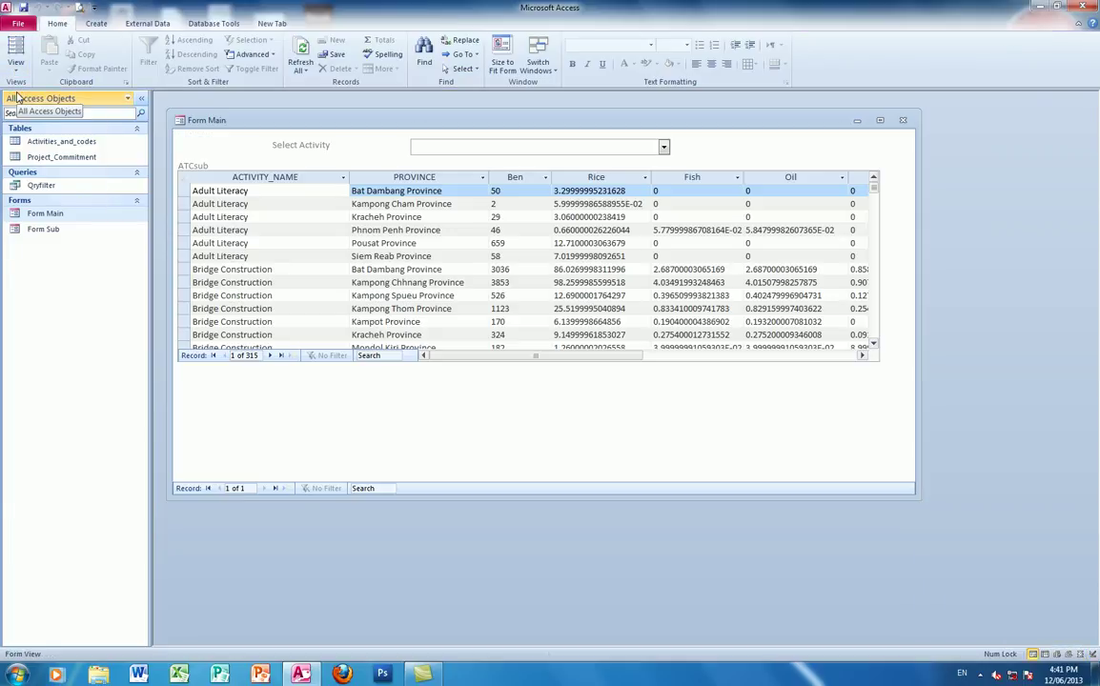
# Return to Design view, widen Form Main and ATCsub to about the 11.6-inch mark, and check the columns in Form view
pyautogui.click(15, 69)
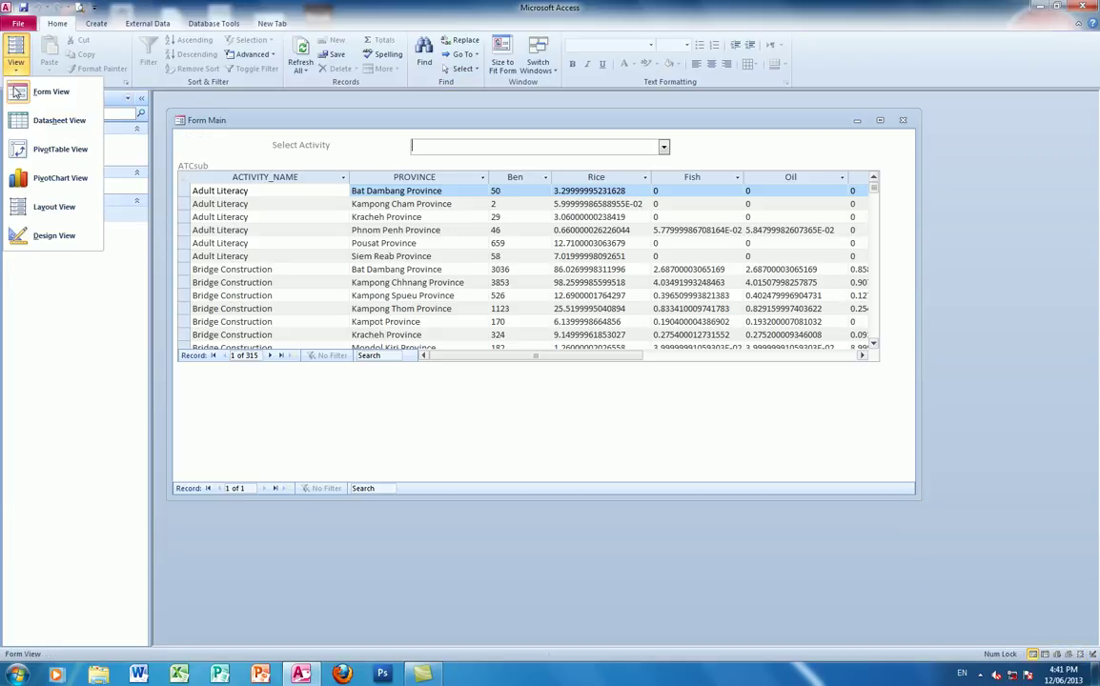
pyautogui.click(55, 236)
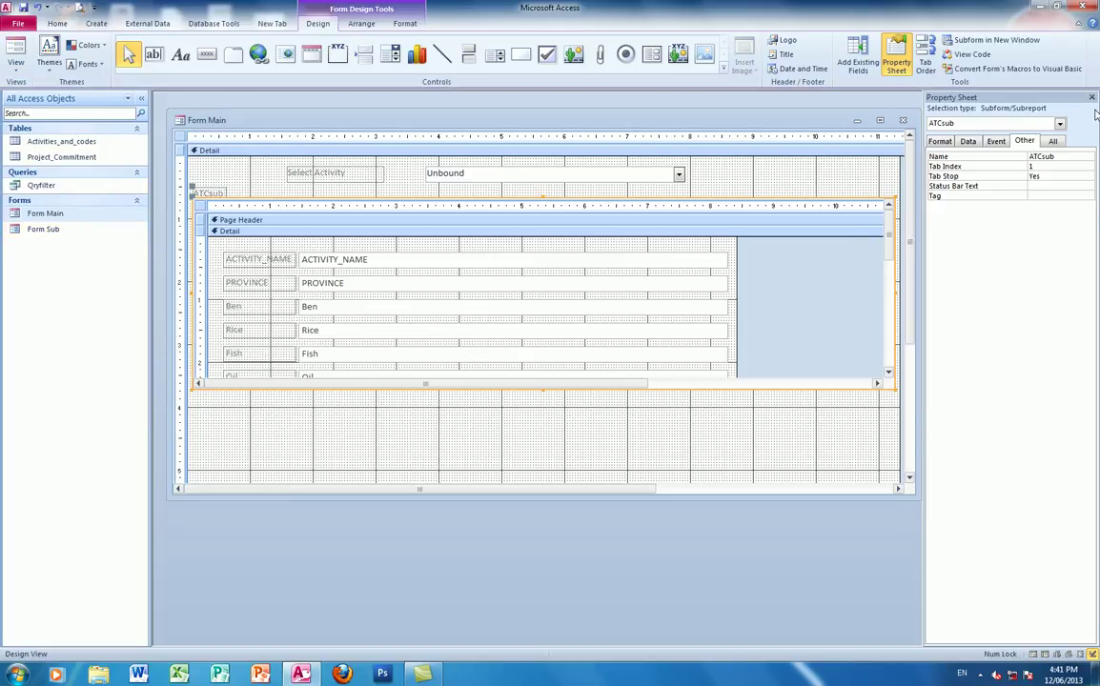
pyautogui.click(1091, 97)
pyautogui.moveTo(916, 213)
pyautogui.mouseDown()
pyautogui.moveTo(939, 215)
pyautogui.moveTo(917, 217)
pyautogui.mouseUp()
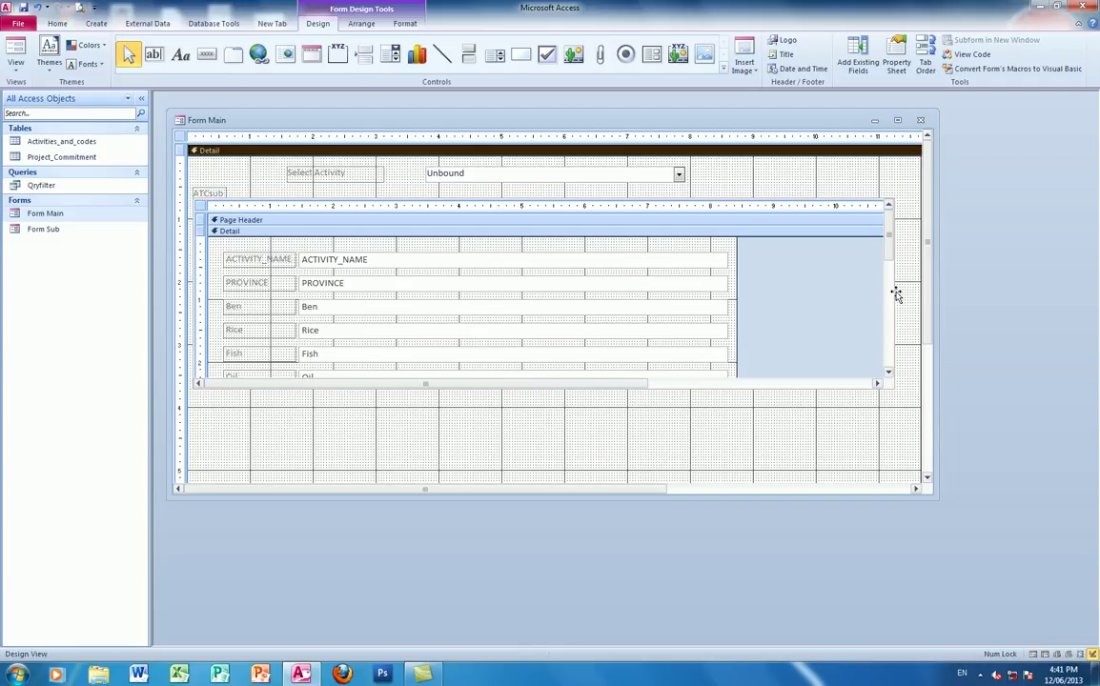
pyautogui.moveTo(894, 293); pyautogui.dragTo(918, 292)
pyautogui.click(15, 48)
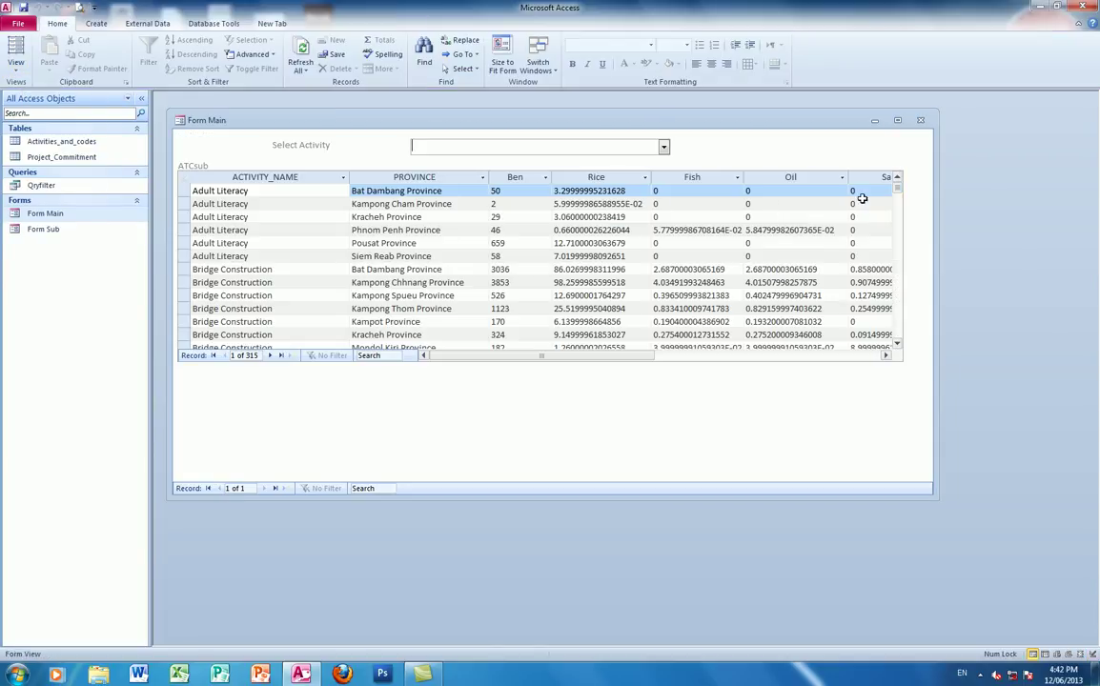
# Back in Design view, widen Form Main's detail area to about 12.2 inches, stretch ATCsub to fit, and adjust the form window in Form view
pyautogui.click(16, 67)
pyautogui.click(31, 214)
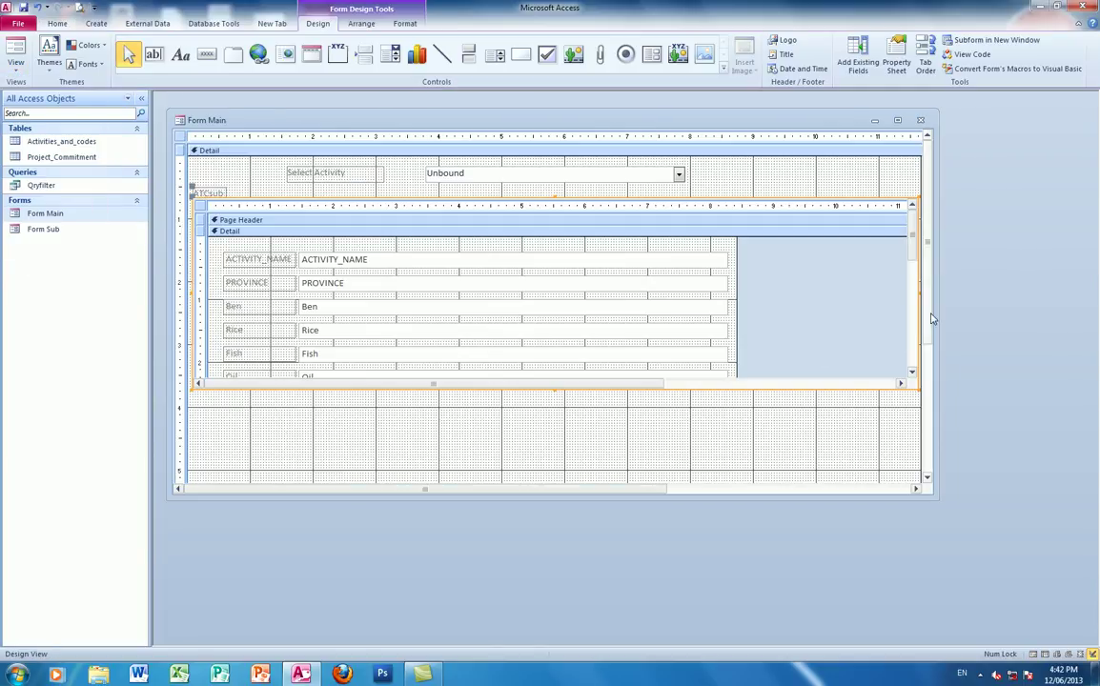
pyautogui.moveTo(934, 307); pyautogui.dragTo(972, 305)
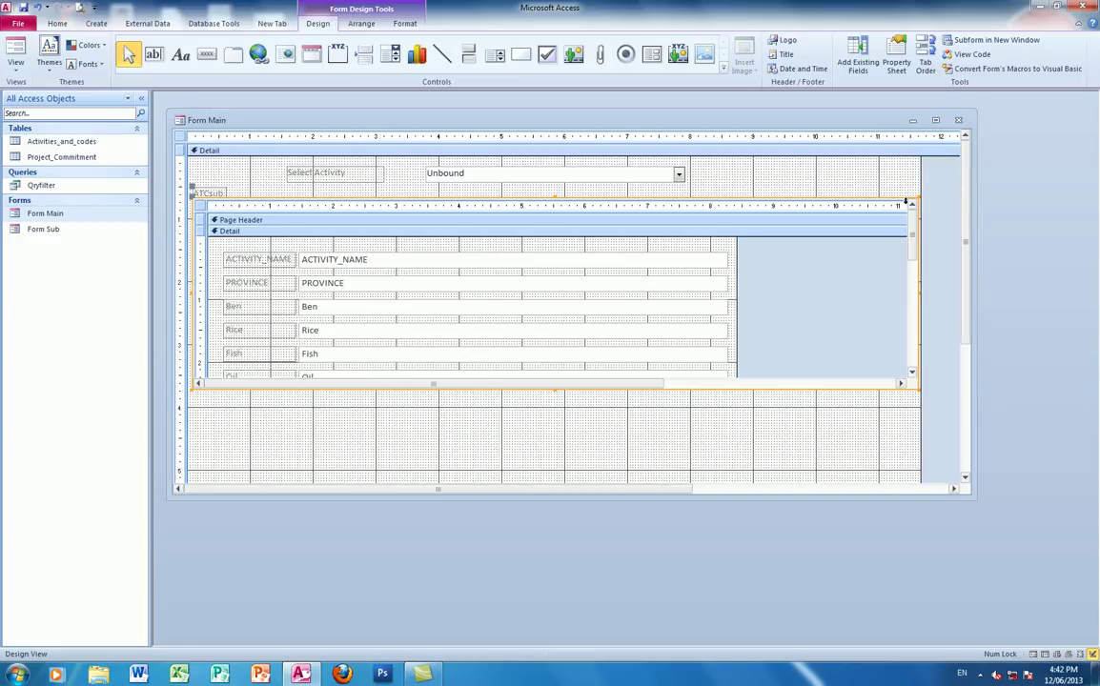
pyautogui.moveTo(918, 180); pyautogui.dragTo(954, 181)
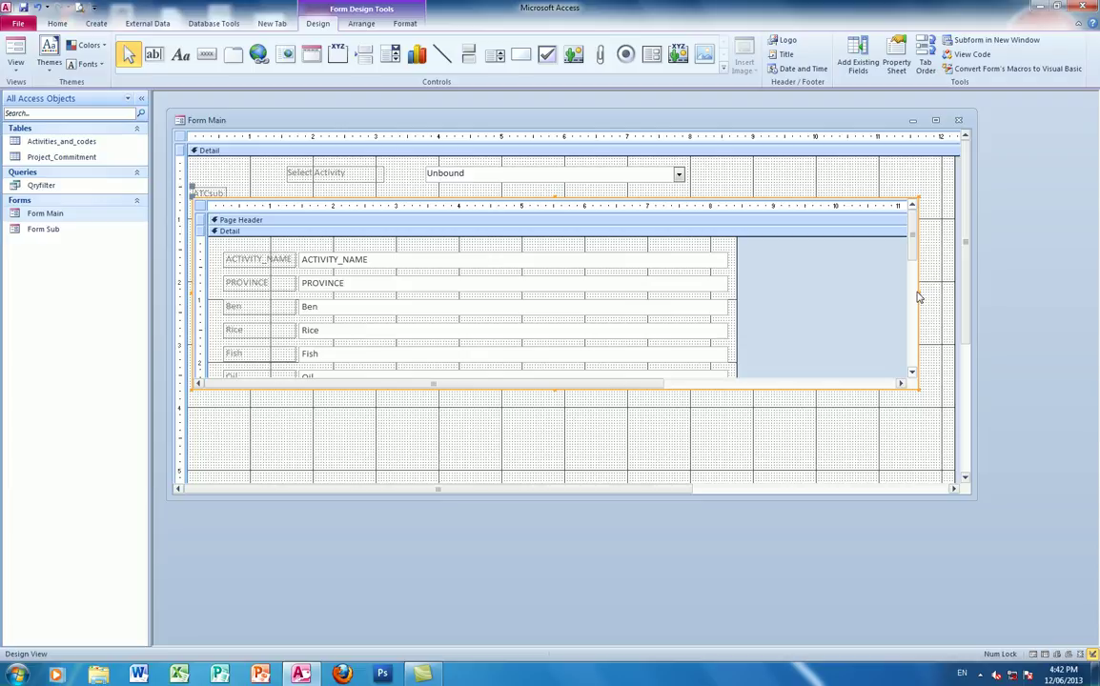
pyautogui.moveTo(919, 293); pyautogui.dragTo(950, 293)
pyautogui.click(16, 65)
pyautogui.click(17, 90)
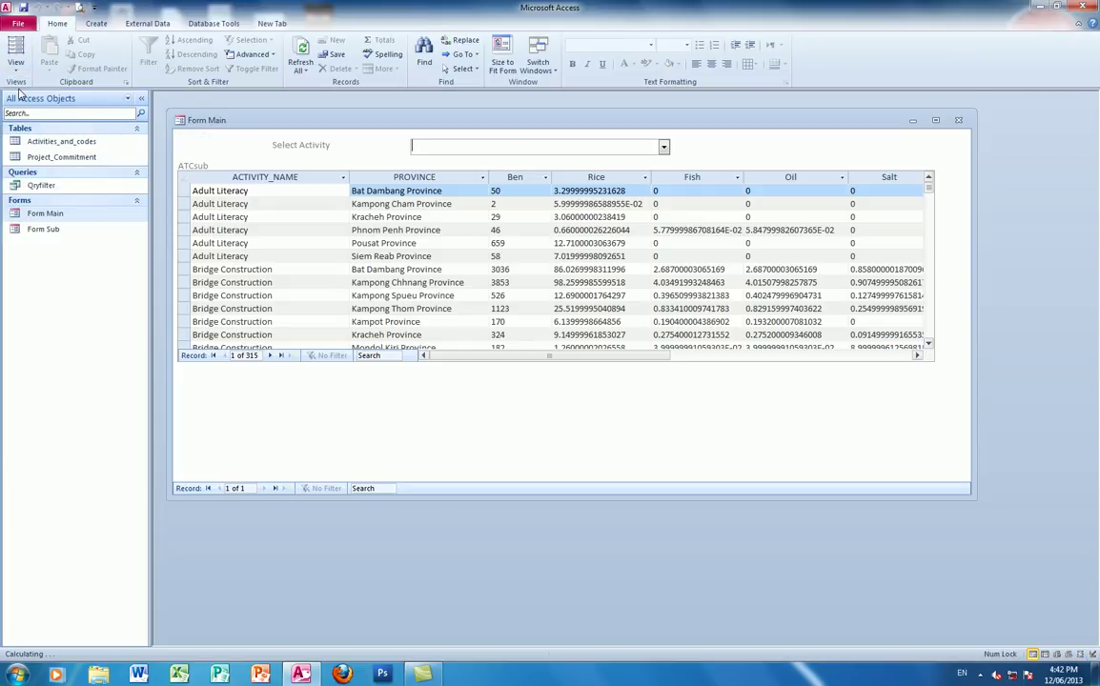
pyautogui.moveTo(973, 221); pyautogui.dragTo(929, 181)
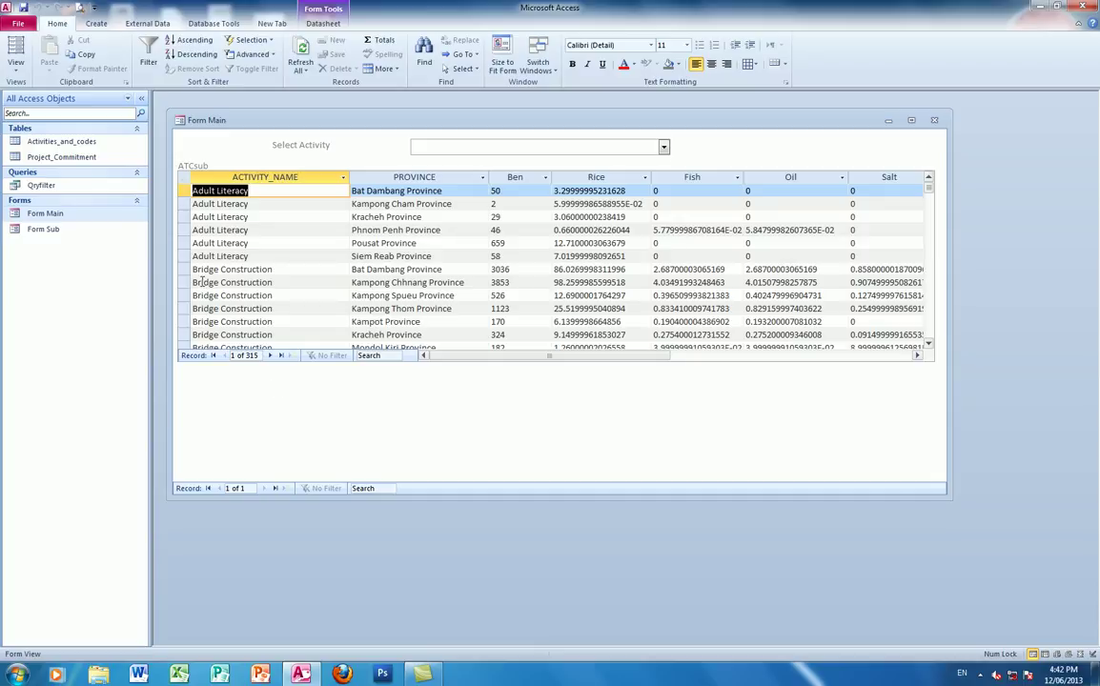
# In Design view, set both Record Selectors and Navigation Buttons to No for the form inside the ATCsub subform
pyautogui.click(16, 65)
pyautogui.click(30, 235)
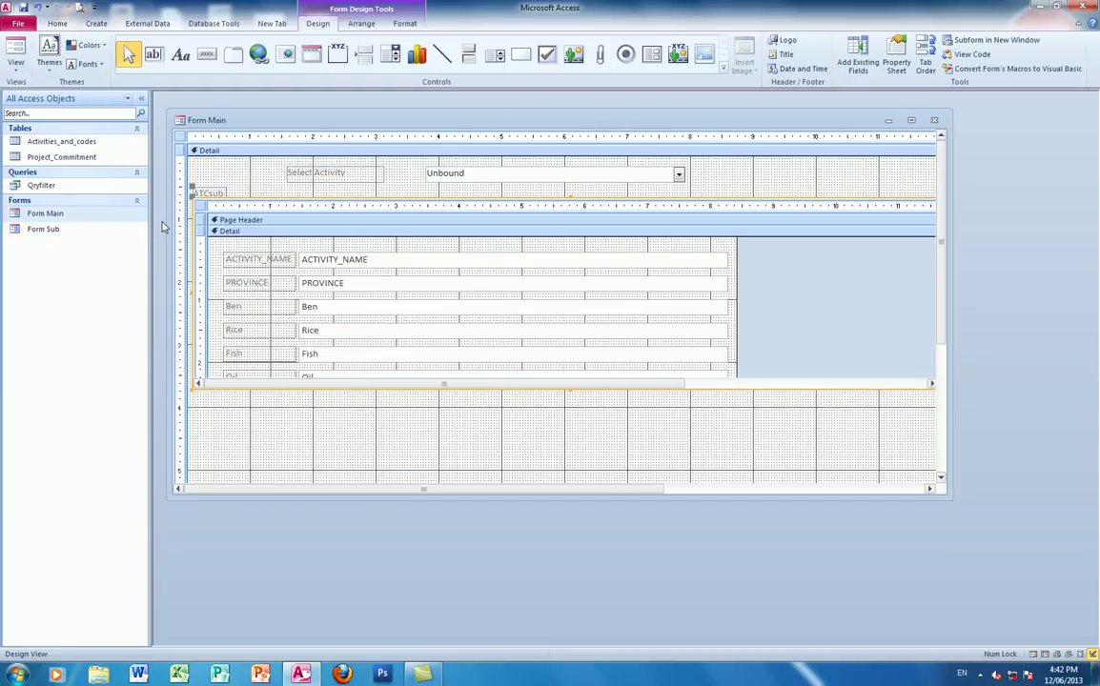
pyautogui.click(200, 207)
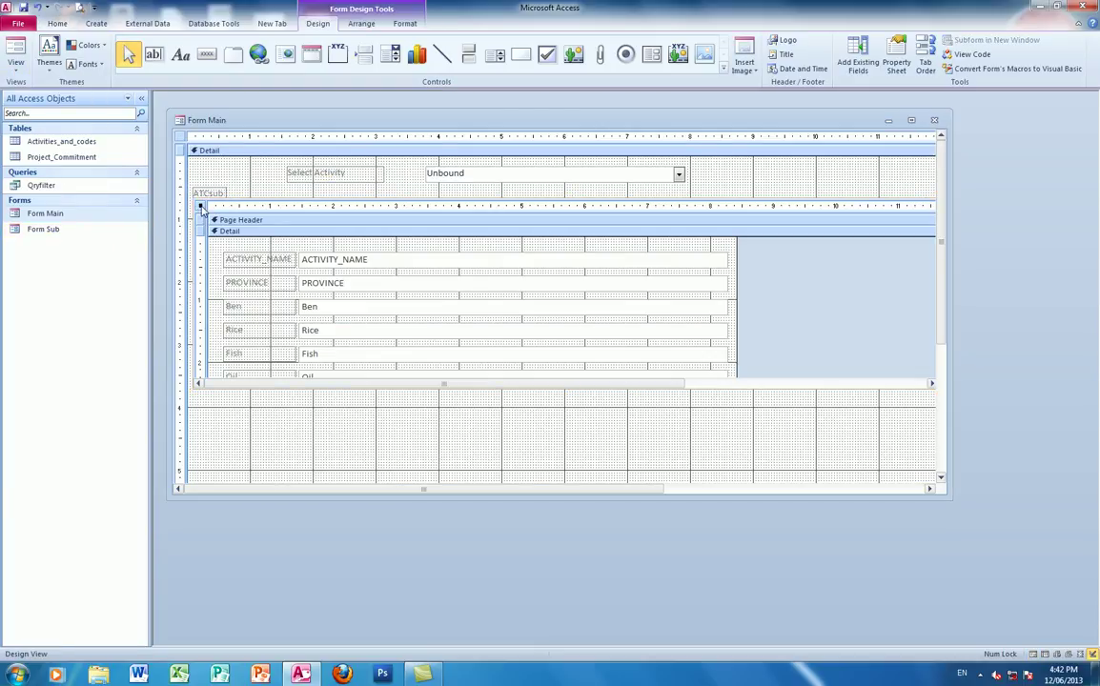
pyautogui.click(896, 59)
pyautogui.click(940, 141)
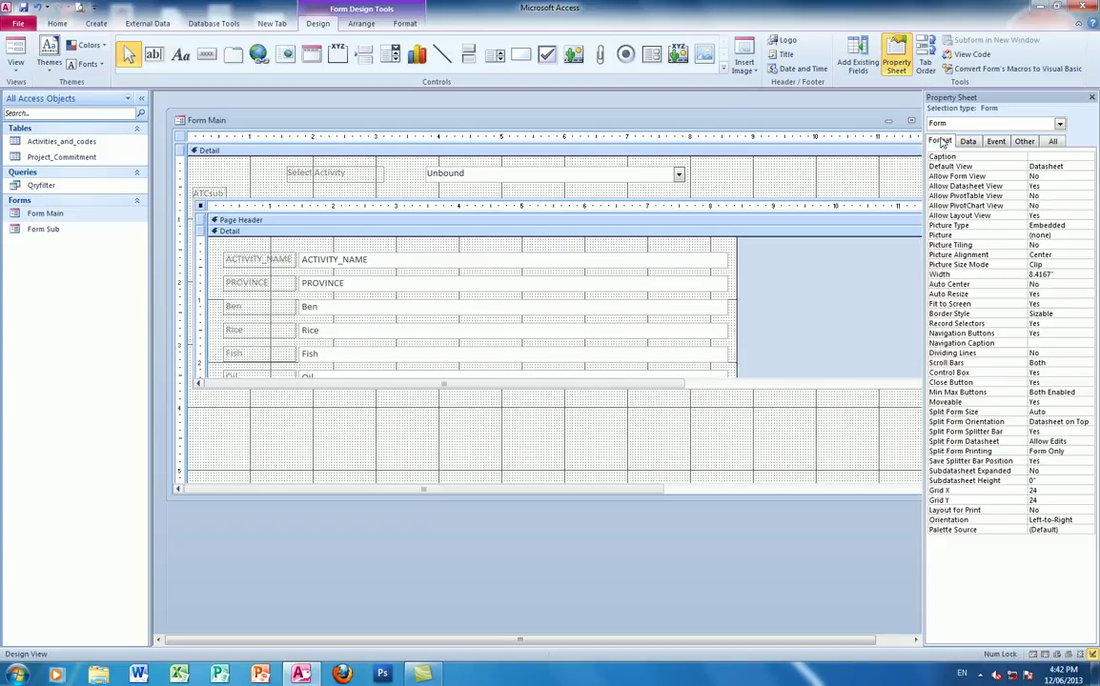
pyautogui.click(1067, 323)
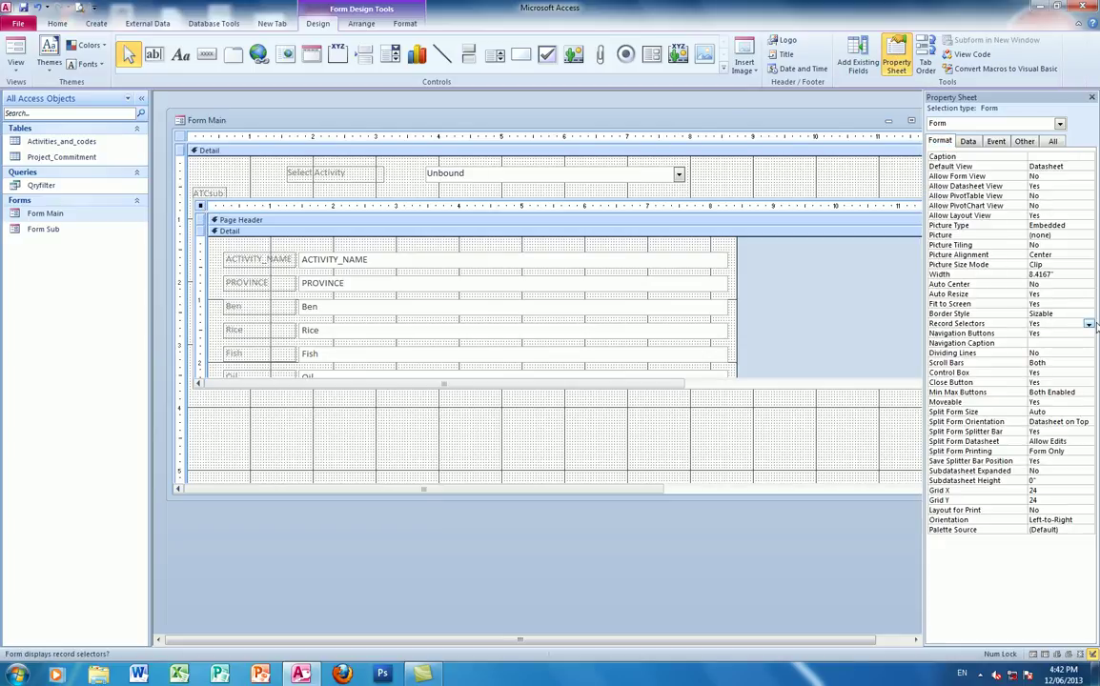
pyautogui.click(1090, 326)
pyautogui.click(1058, 345)
pyautogui.click(1090, 334)
pyautogui.click(1089, 334)
pyautogui.click(1049, 354)
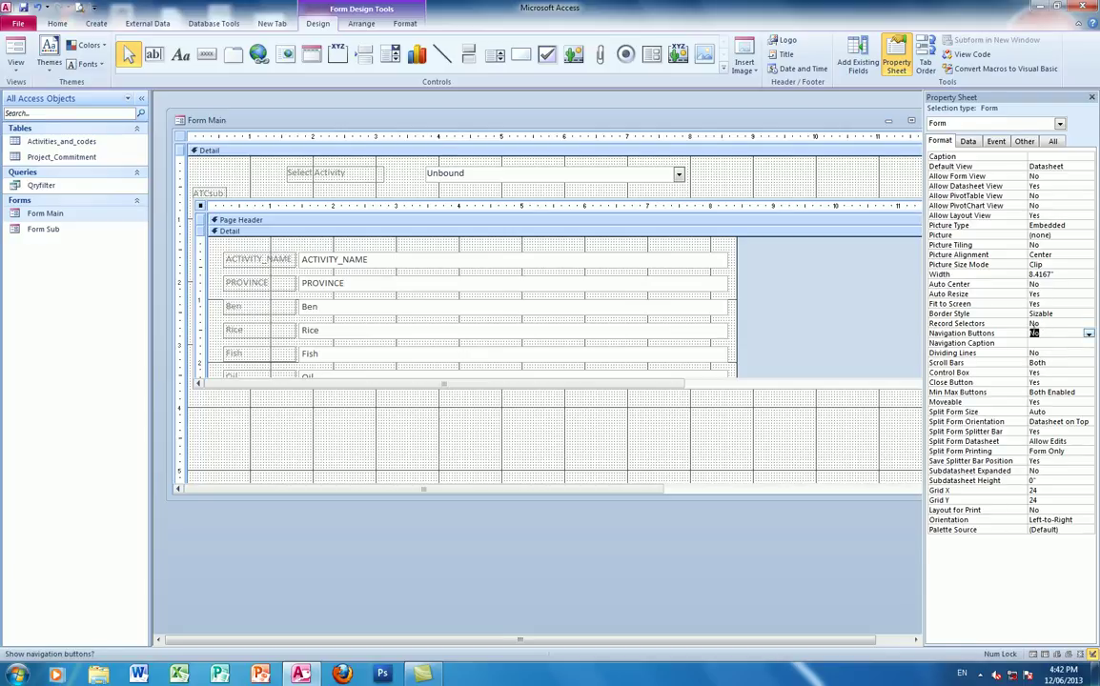
# Check in Form view how the ATCsub datasheet displays with its navigation buttons turned off
pyautogui.click(16, 65)
pyautogui.click(19, 91)
pyautogui.click(17, 65)
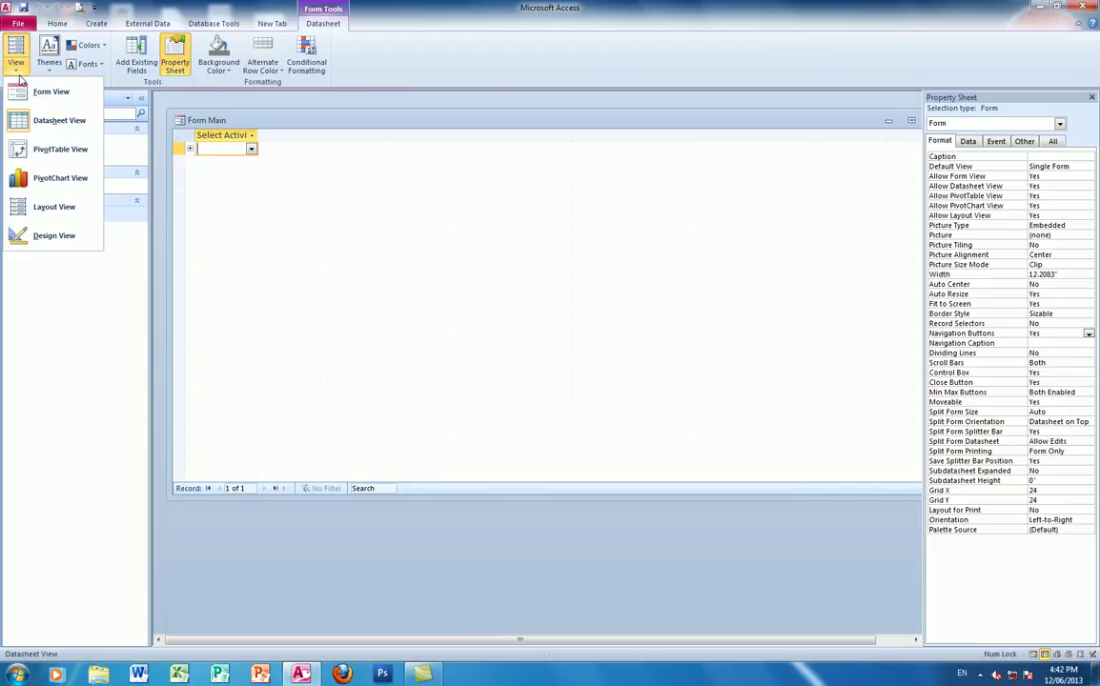
pyautogui.click(29, 89)
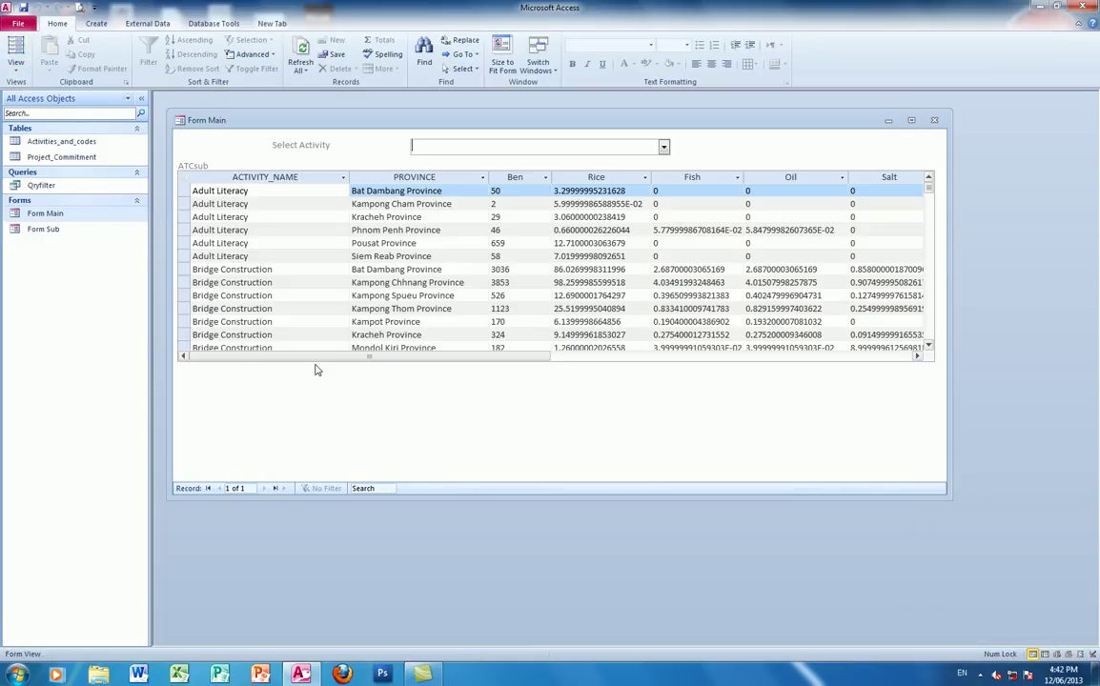
pyautogui.click(454, 358)
pyautogui.moveTo(454, 359); pyautogui.dragTo(229, 343)
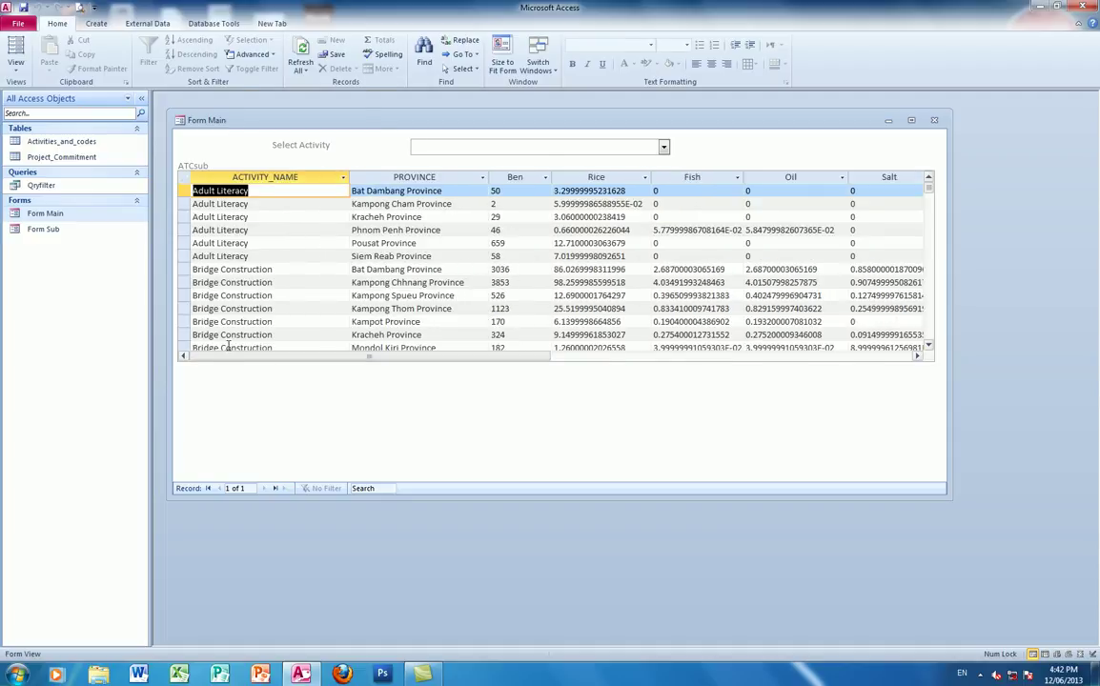
# Set the ATCsub datasheet's alternate row color to No Color
pyautogui.click(273, 204)
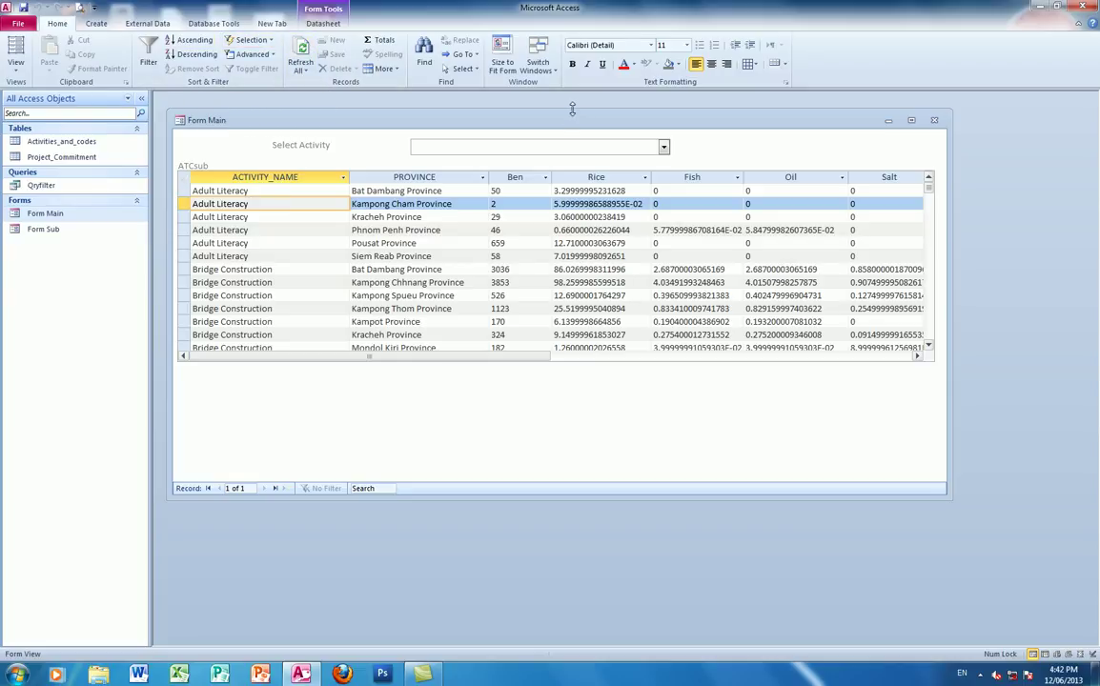
pyautogui.click(323, 23)
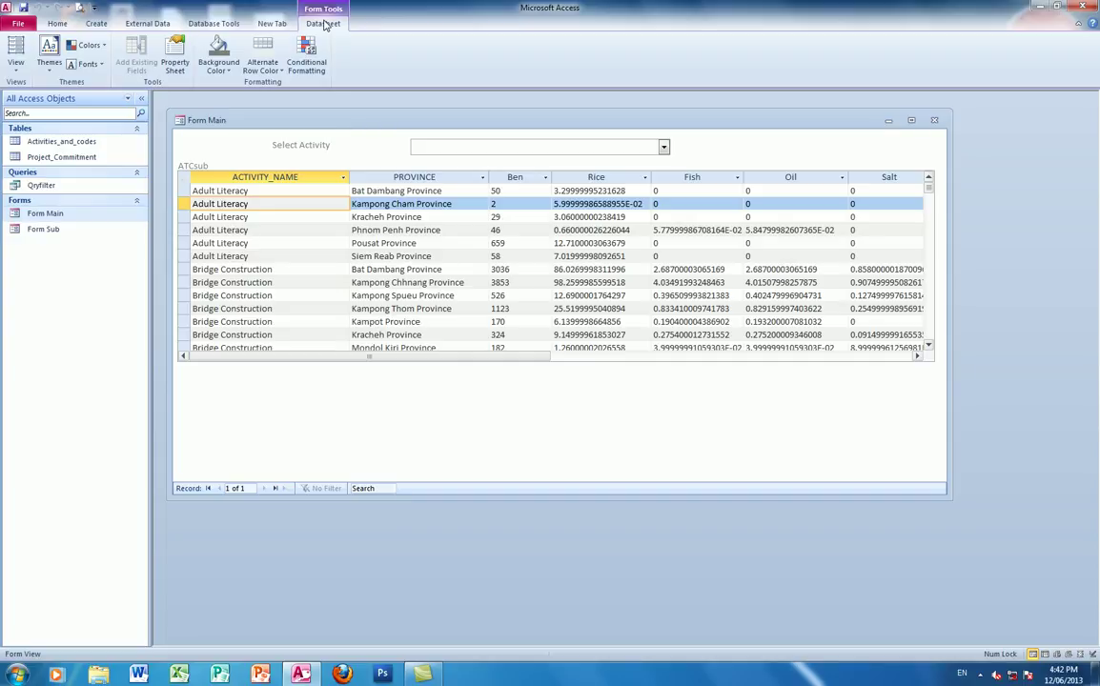
pyautogui.click(280, 74)
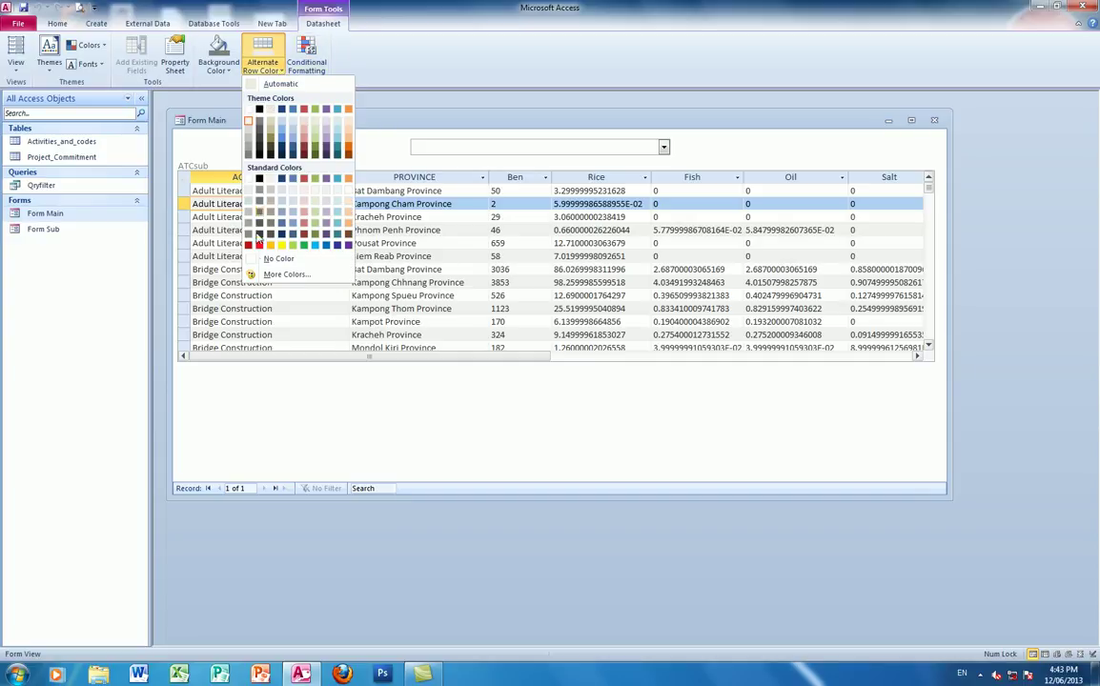
pyautogui.click(256, 258)
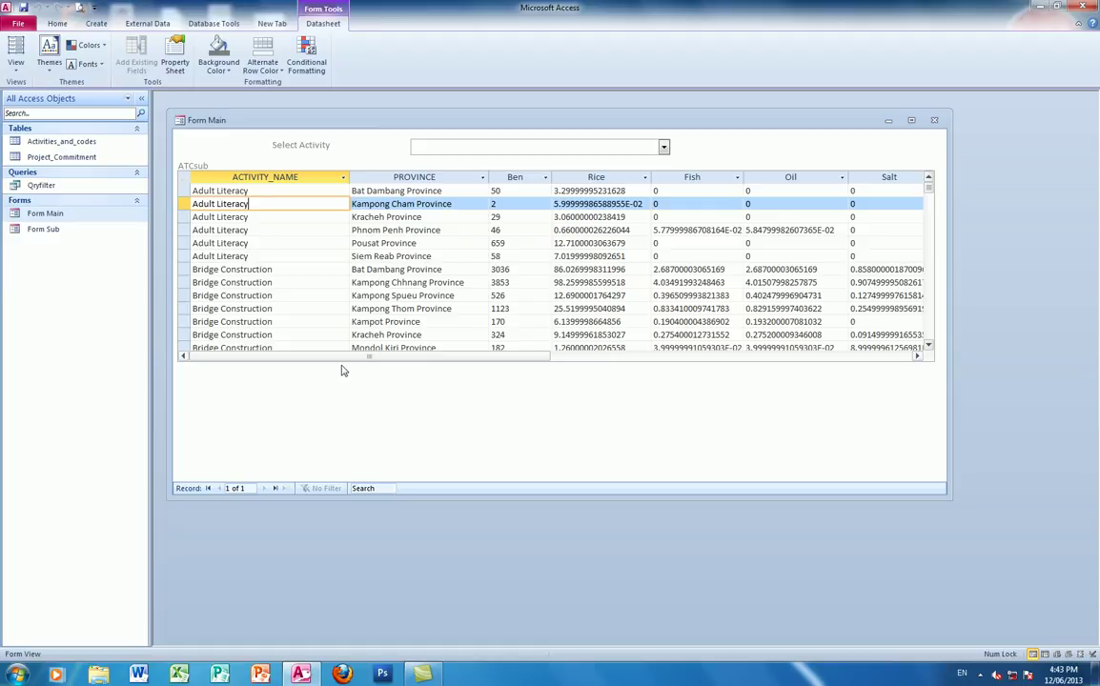
# Return Form Main to Design view, saving the changes to Form Main and Form Sub
pyautogui.moveTo(327, 360); pyautogui.dragTo(286, 363)
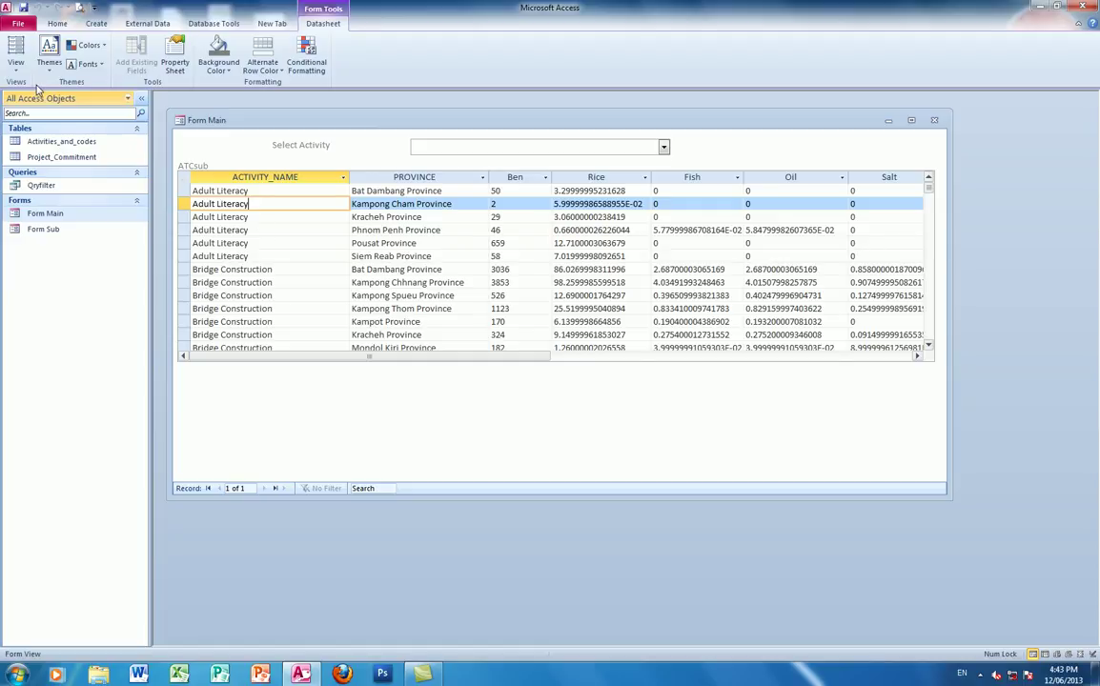
pyautogui.click(16, 65)
pyautogui.click(43, 233)
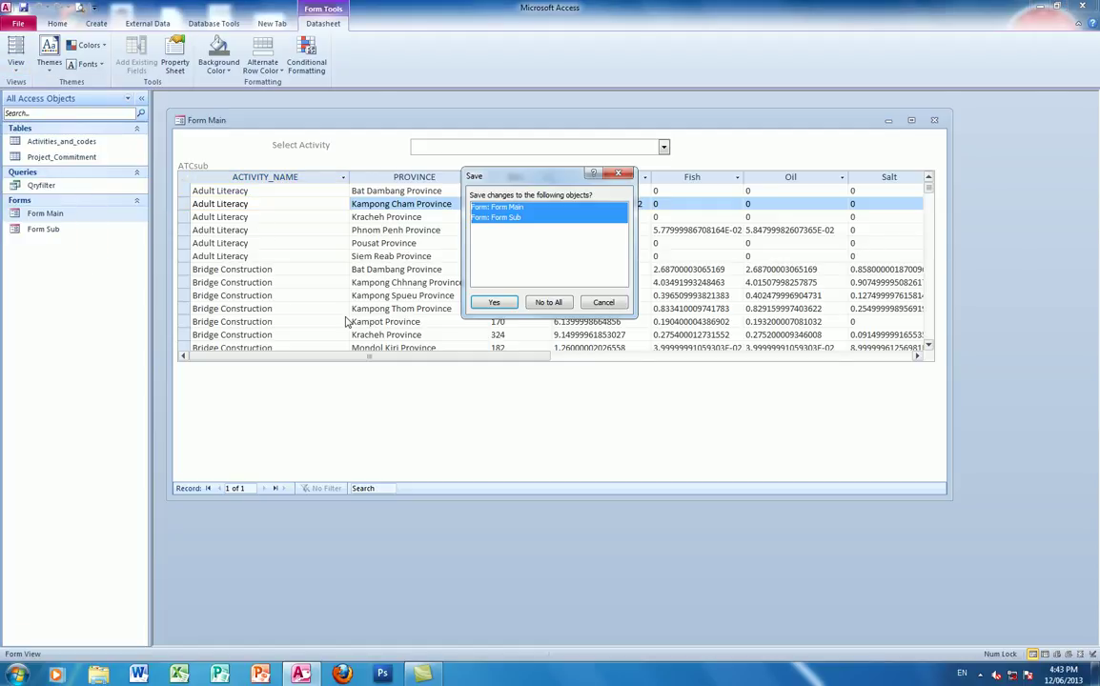
pyautogui.click(493, 302)
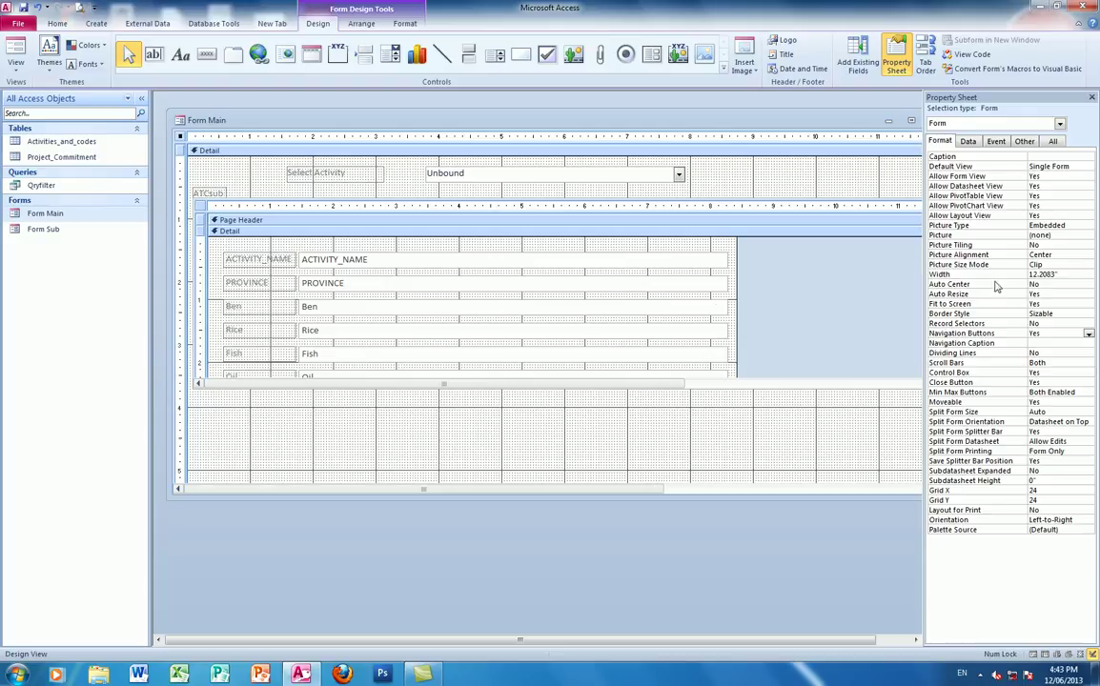
# Hide the property sheet, widen the form window, extend ATCsub to about the 12.4-inch mark, and check the Salt column in Form view
pyautogui.press('F4')
pyautogui.moveTo(952, 177)
pyautogui.mouseDown()
pyautogui.moveTo(983, 178)
pyautogui.moveTo(955, 182)
pyautogui.moveTo(968, 182)
pyautogui.mouseUp()
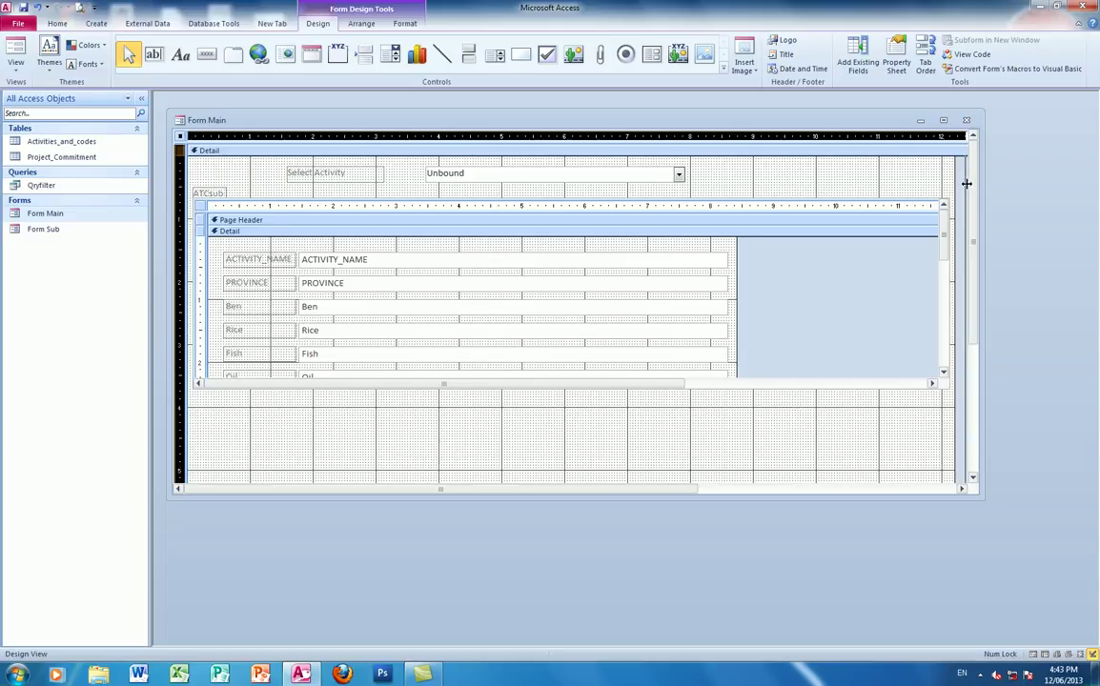
pyautogui.click(194, 207)
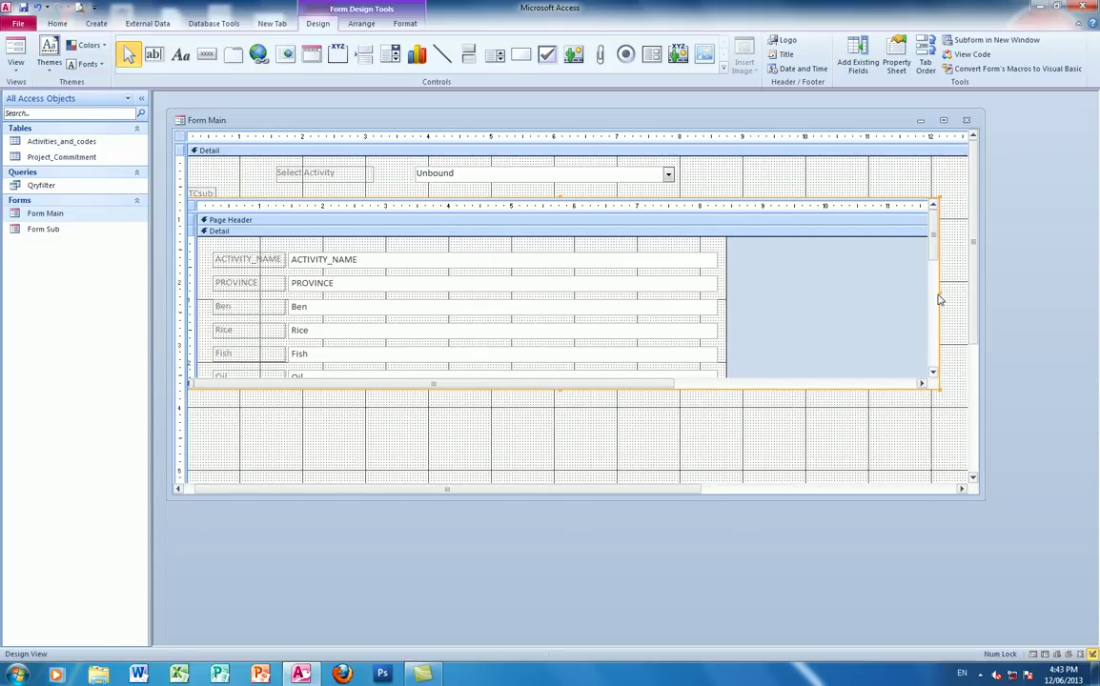
pyautogui.moveTo(940, 291); pyautogui.dragTo(954, 294)
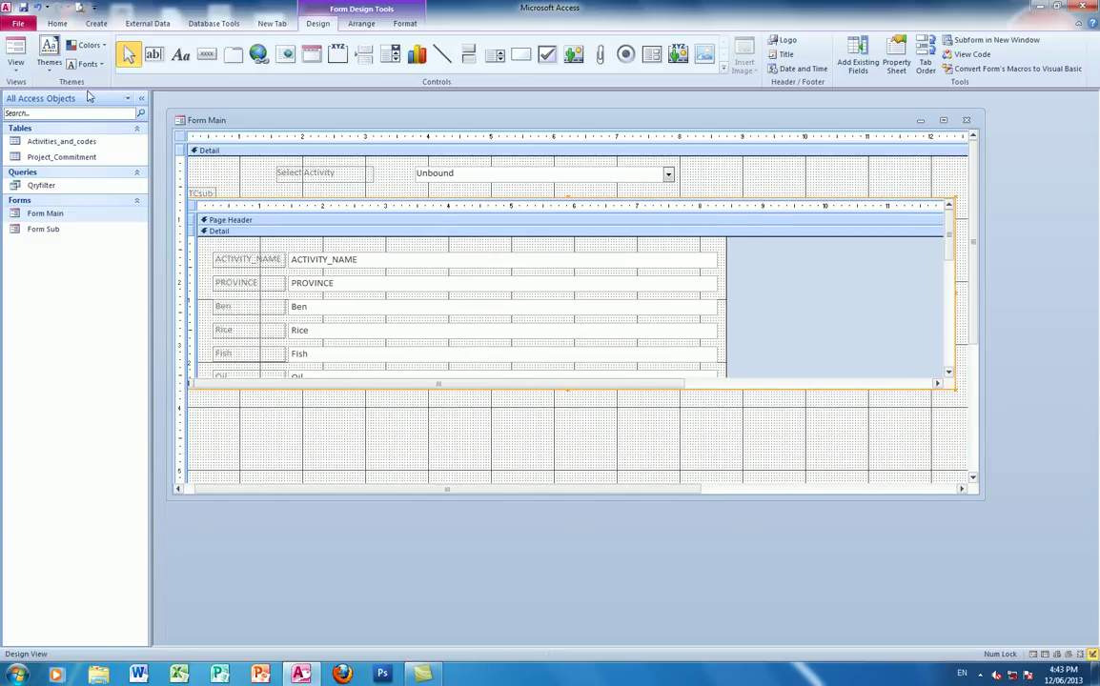
pyautogui.click(15, 67)
pyautogui.click(21, 92)
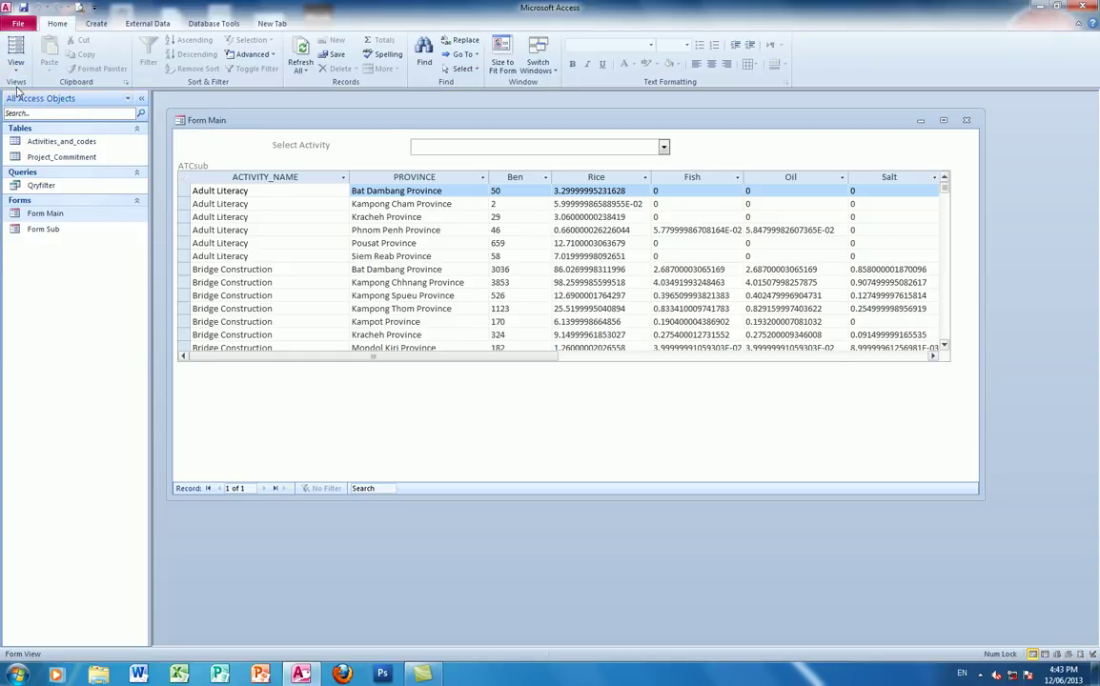
# Widen the form window, extend ATCsub to about the 12.6-inch mark in Design view, and browse the datasheet in Form view
pyautogui.click(18, 68)
pyautogui.click(36, 231)
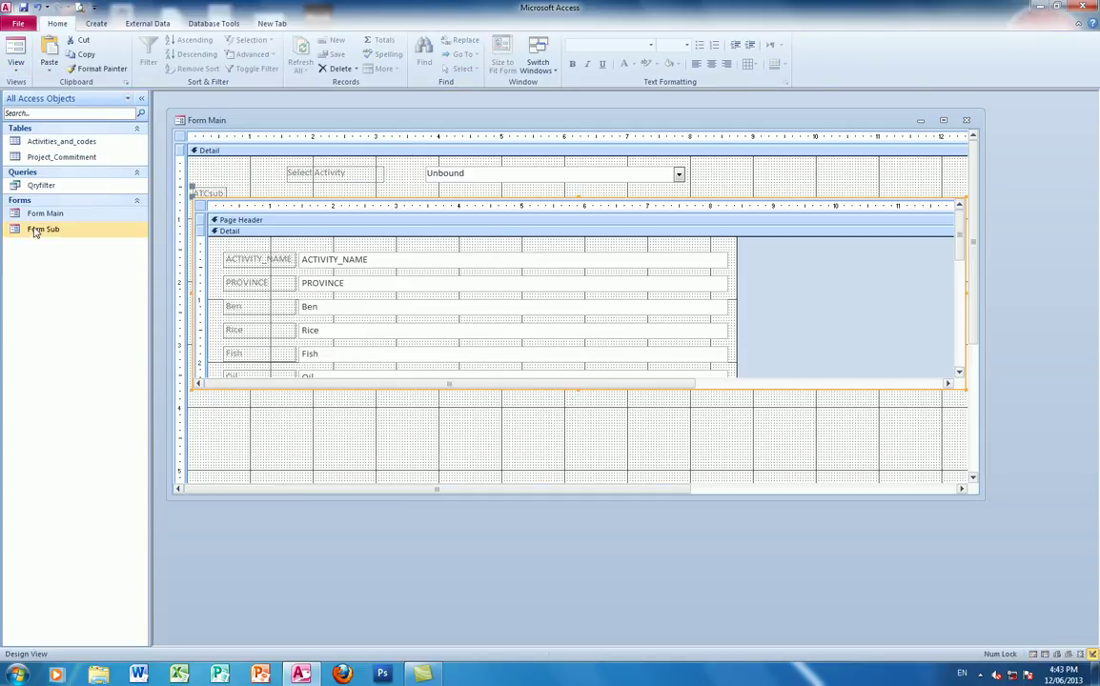
pyautogui.moveTo(983, 236); pyautogui.dragTo(1001, 236)
pyautogui.moveTo(965, 292); pyautogui.dragTo(976, 292)
pyautogui.click(16, 59)
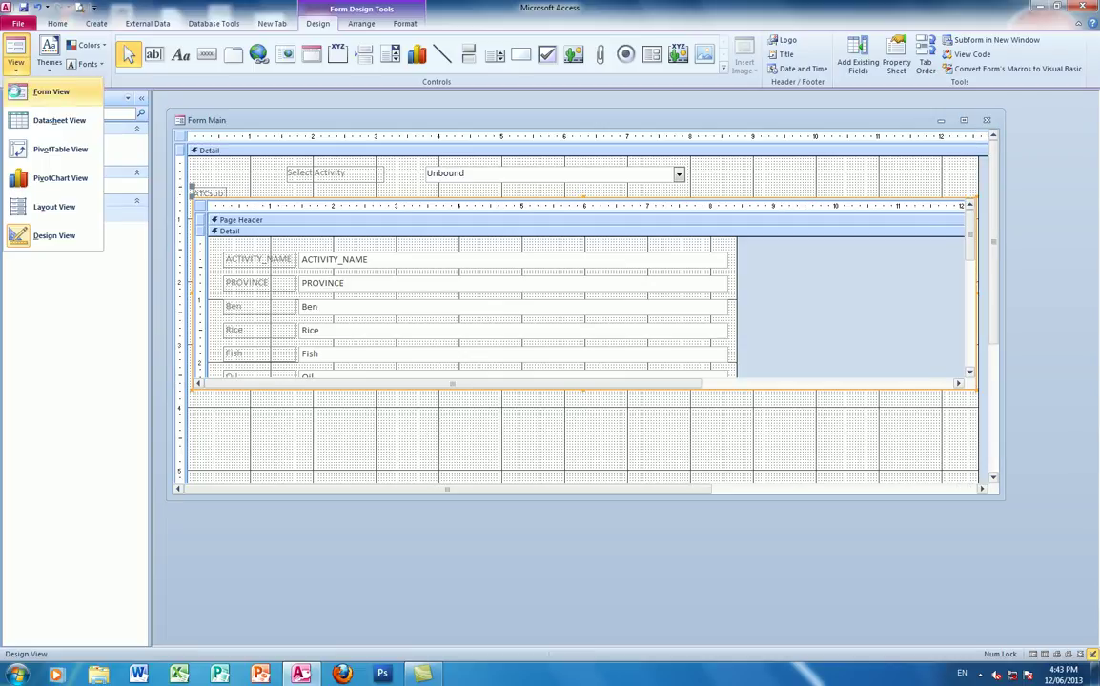
pyautogui.click(48, 91)
pyautogui.moveTo(957, 212); pyautogui.dragTo(965, 245)
pyautogui.scroll(1, 706, 238)
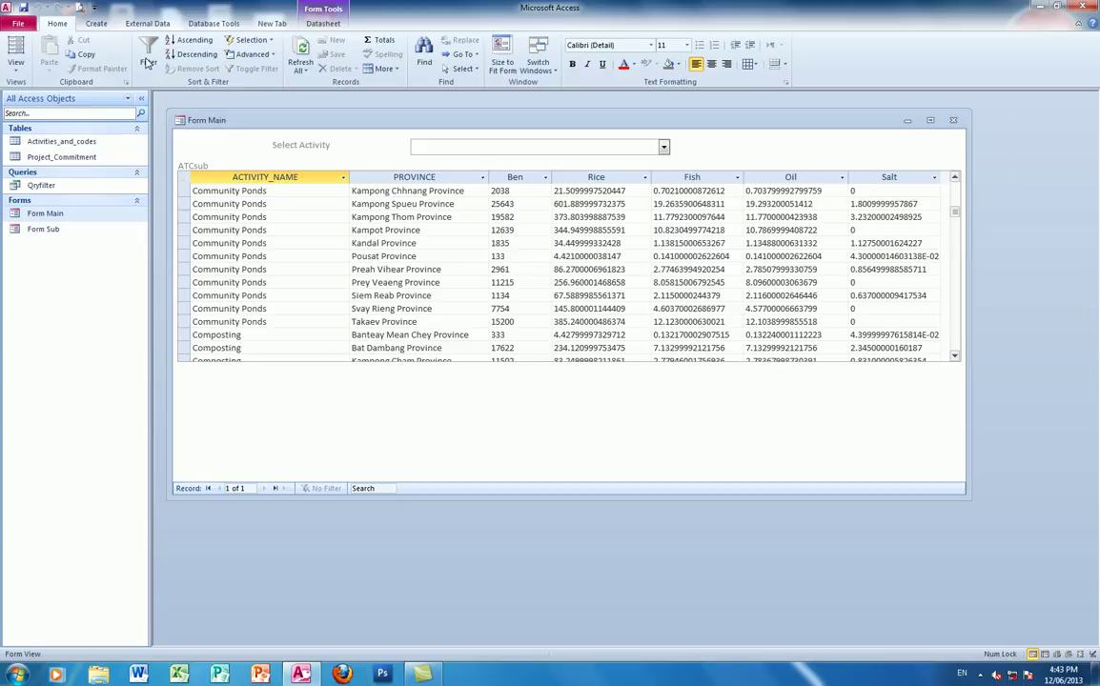
# Save Form Main over the existing version, extend ATCsub down to about the 5-inch mark, and show the result in Form view
pyautogui.click(17, 72)
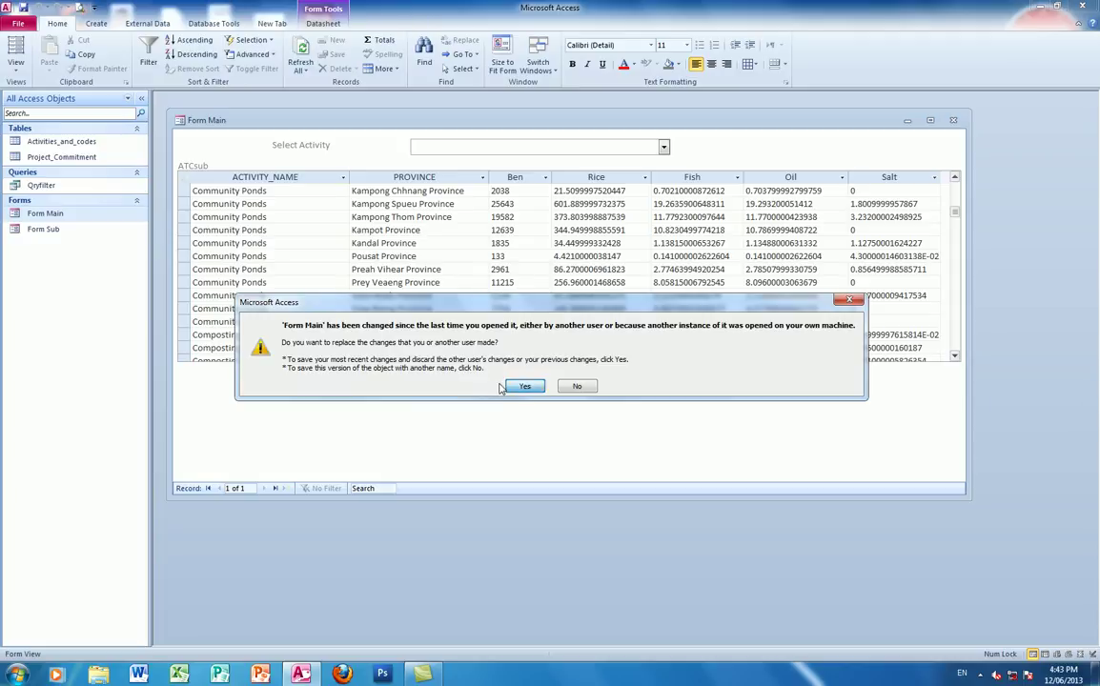
pyautogui.click(524, 386)
pyautogui.click(17, 74)
pyautogui.click(56, 234)
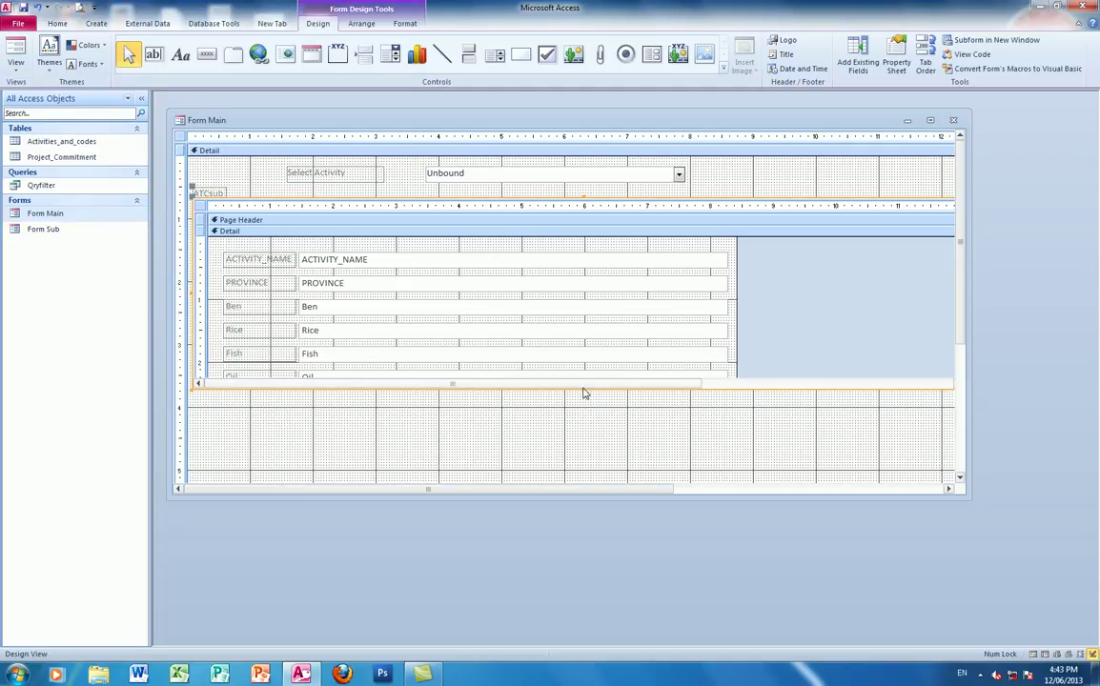
pyautogui.moveTo(583, 389); pyautogui.dragTo(604, 529)
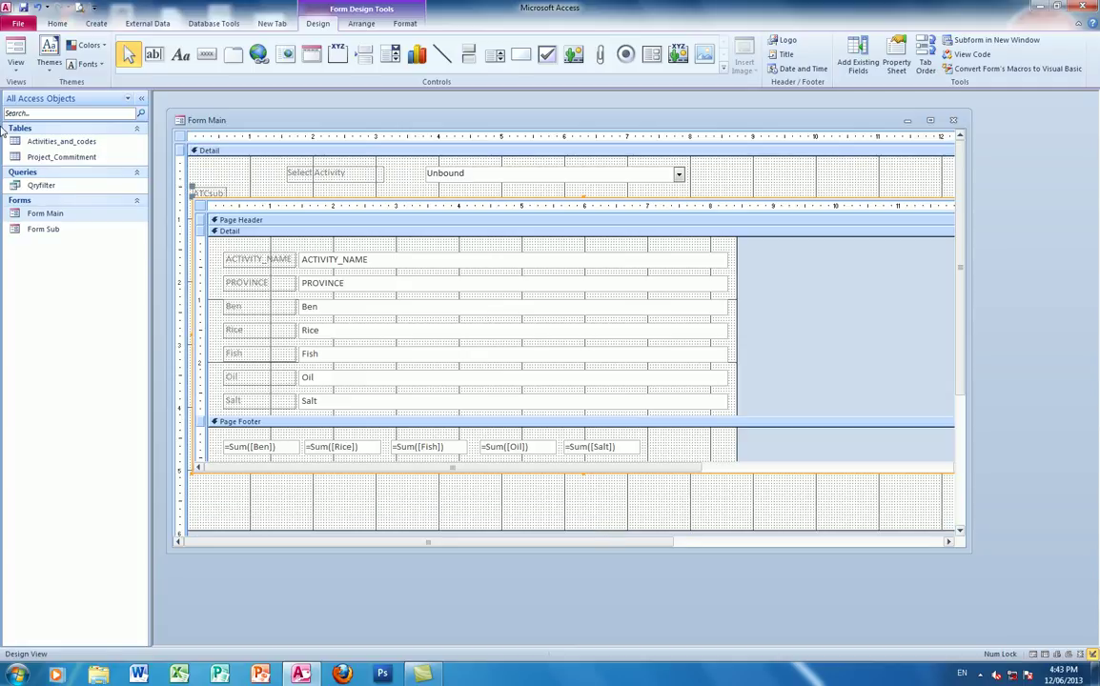
pyautogui.click(15, 76)
pyautogui.click(38, 91)
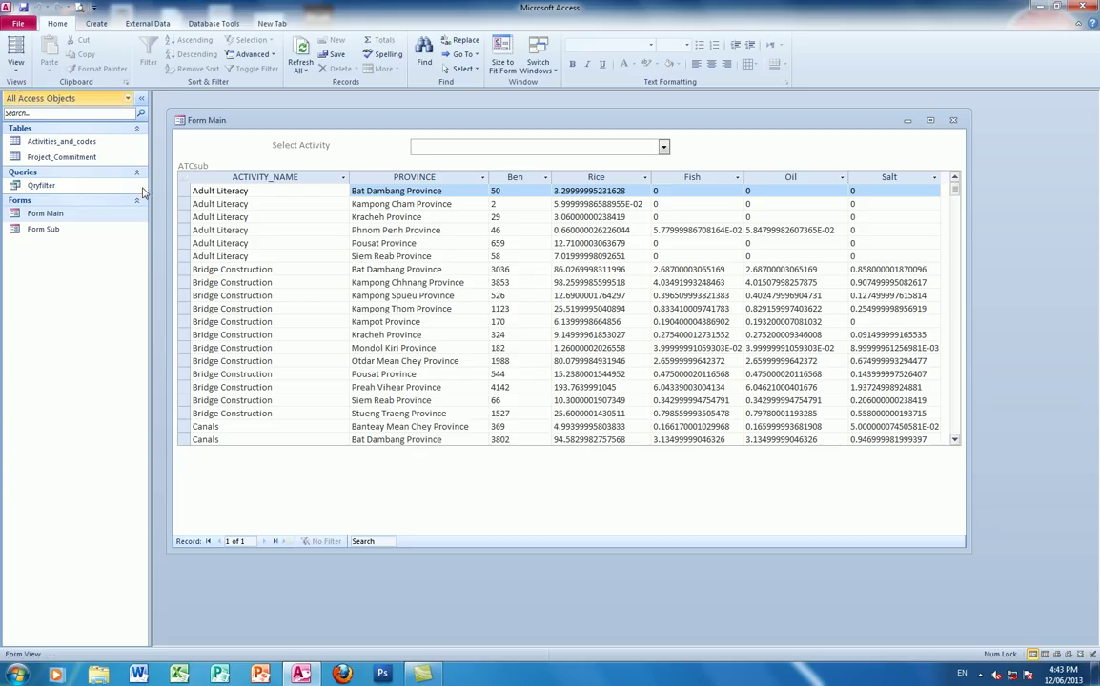
# Test the Select Activity combo box with Vocational Training (wid), Day - Care Feeding (hrd) and Province Orphanages
pyautogui.click(611, 145)
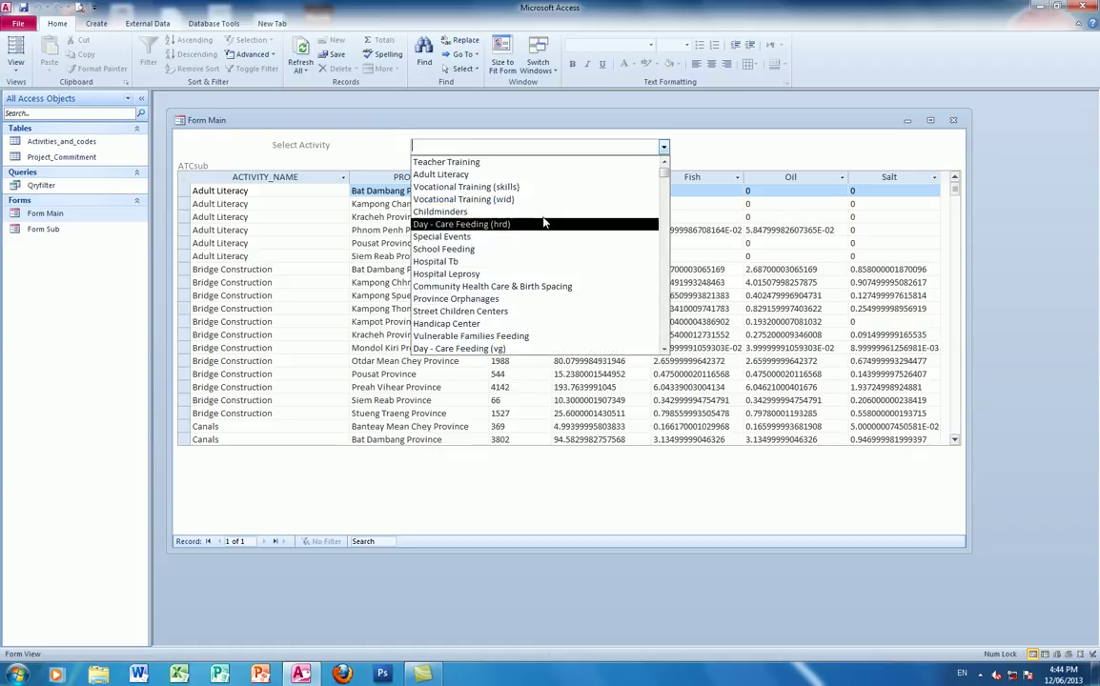
pyautogui.click(504, 199)
pyautogui.click(604, 143)
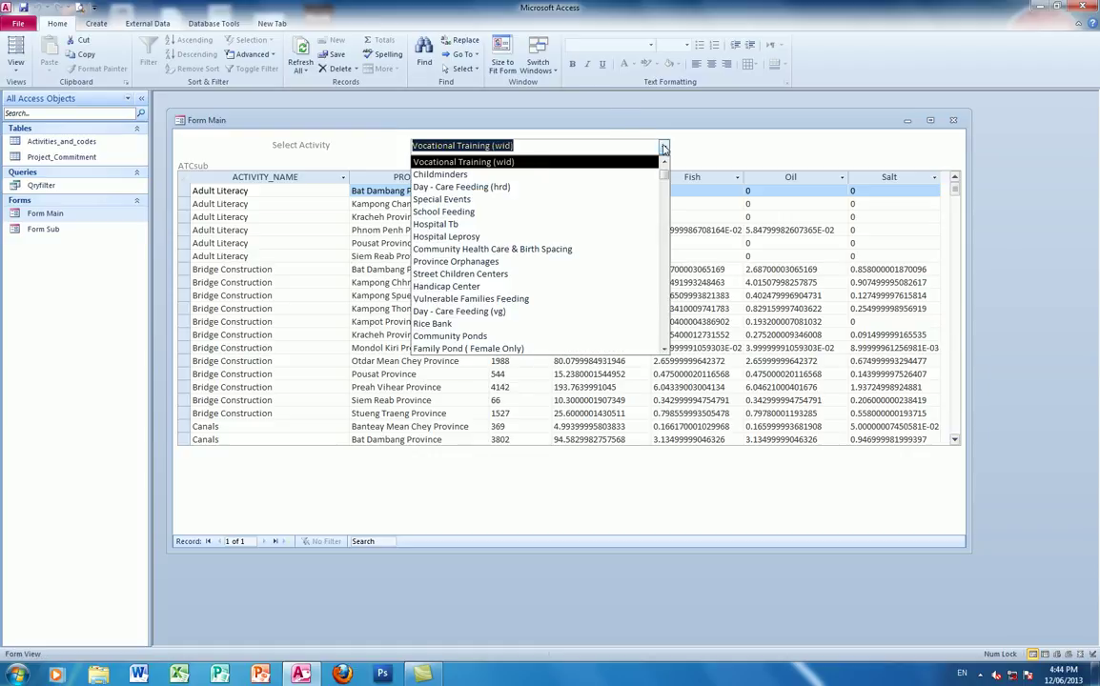
pyautogui.click(442, 179)
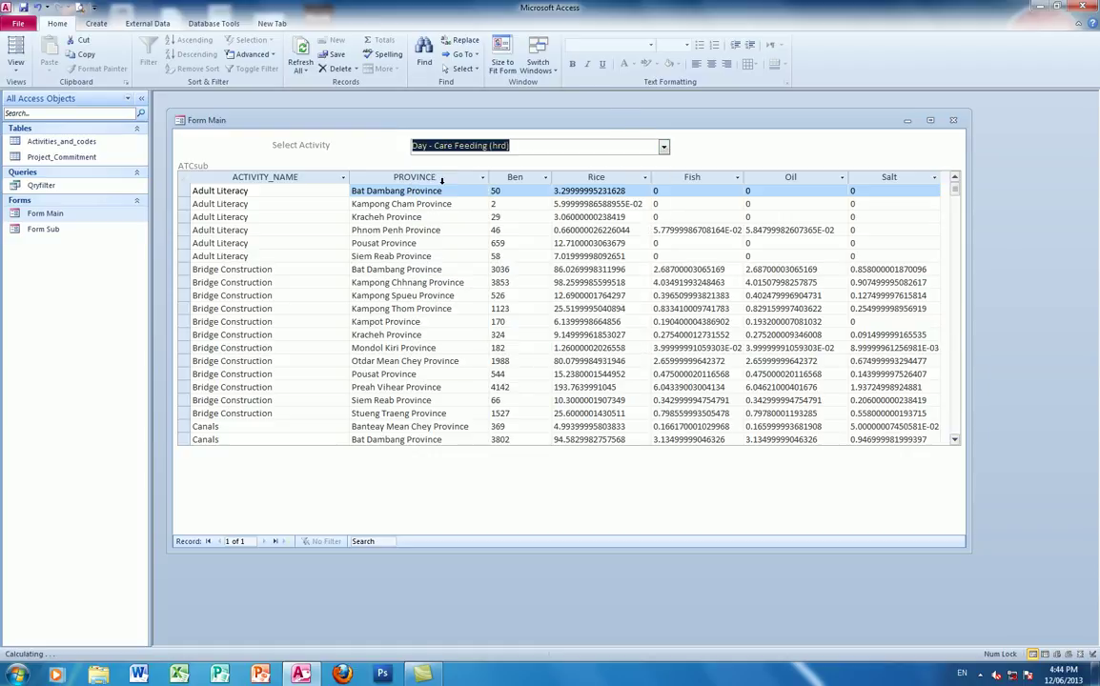
pyautogui.click(663, 146)
pyautogui.click(461, 239)
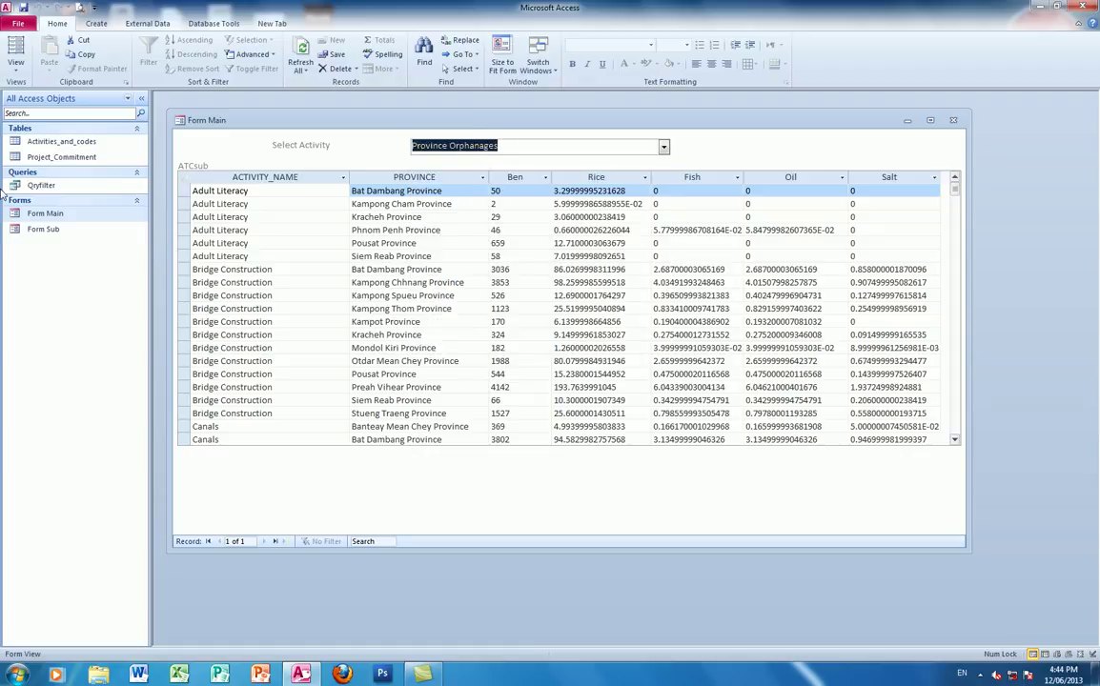
# In Design view, open the Qryfilter record source of the form embedded in ATCsub in the query builder
pyautogui.click(15, 59)
pyautogui.click(38, 241)
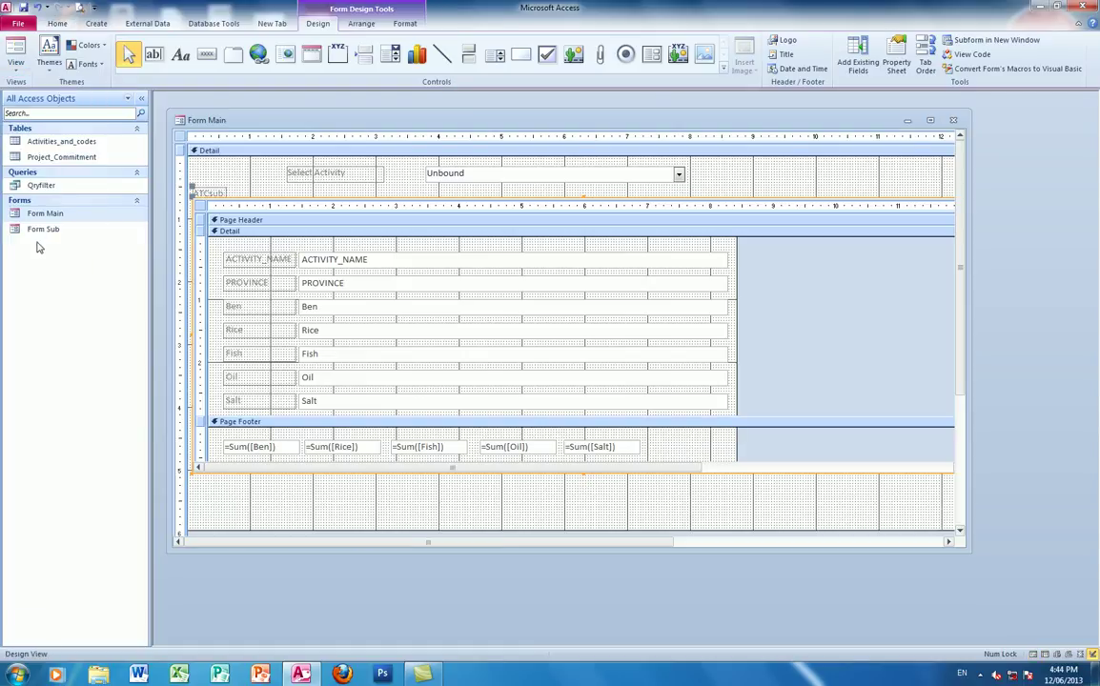
pyautogui.click(200, 206)
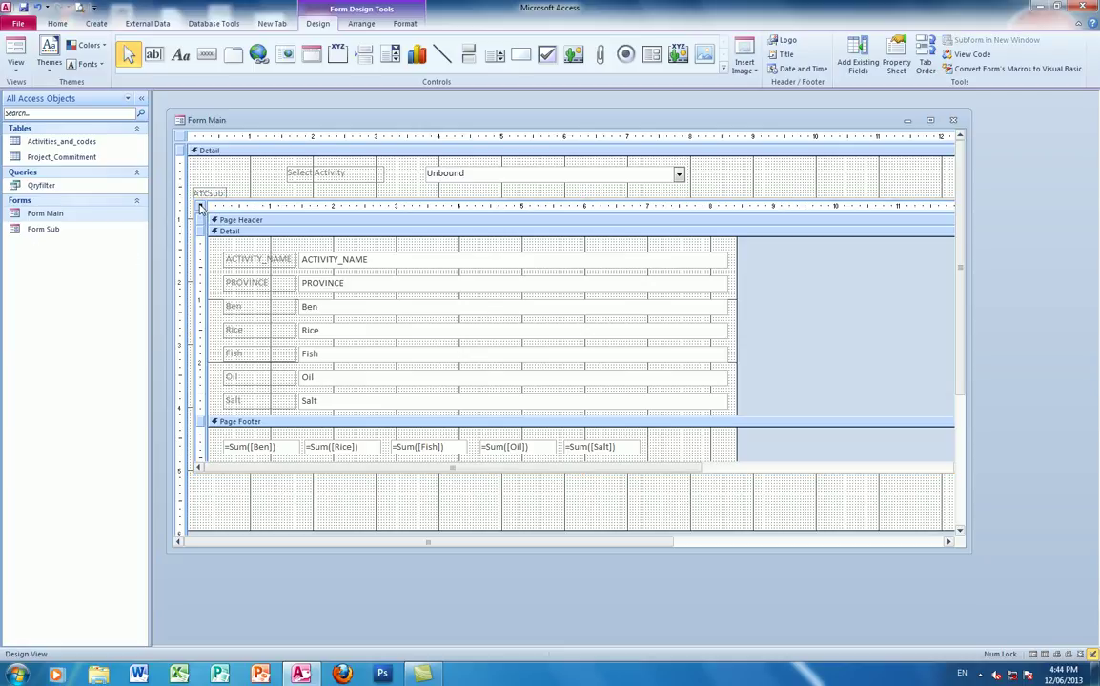
pyautogui.click(897, 61)
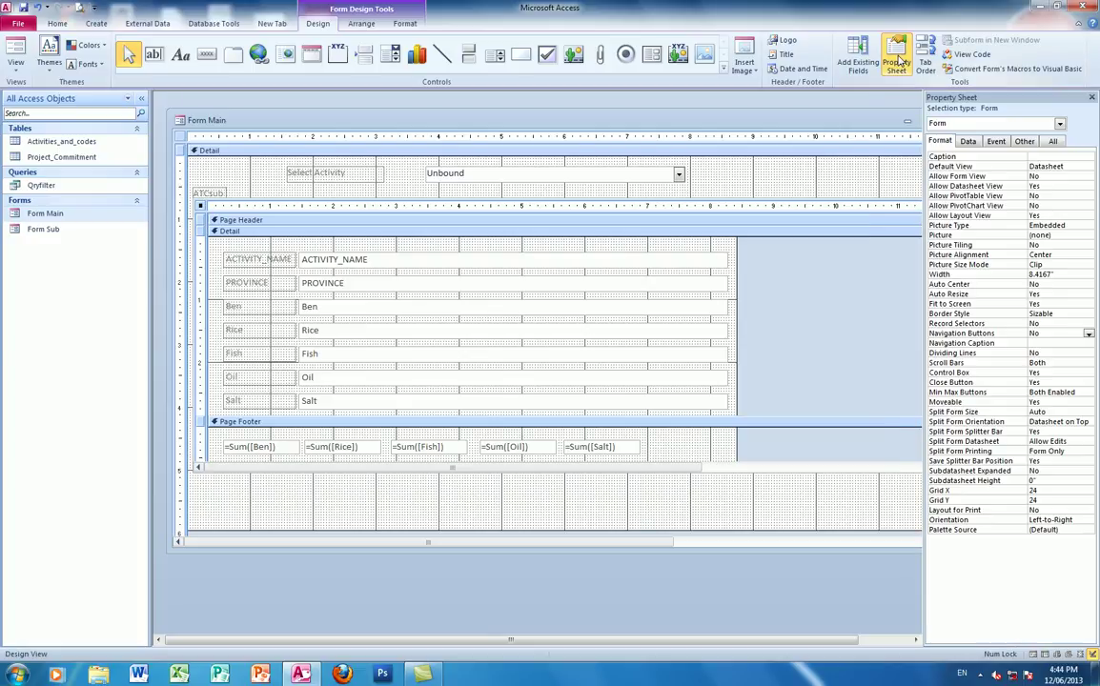
pyautogui.click(968, 141)
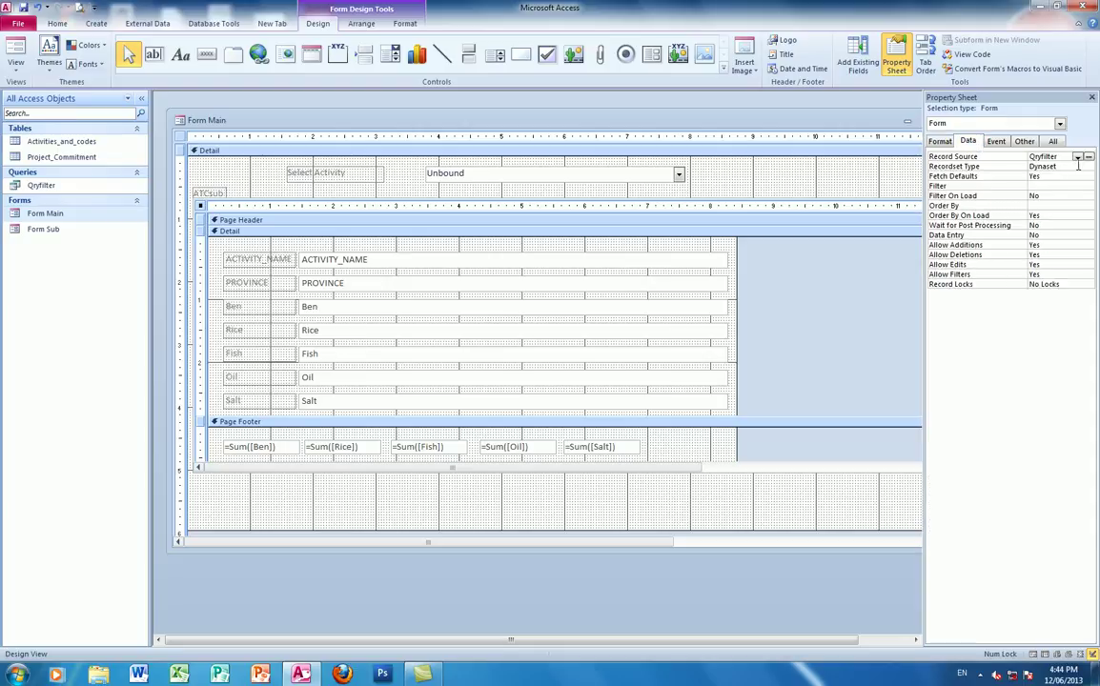
pyautogui.click(1090, 158)
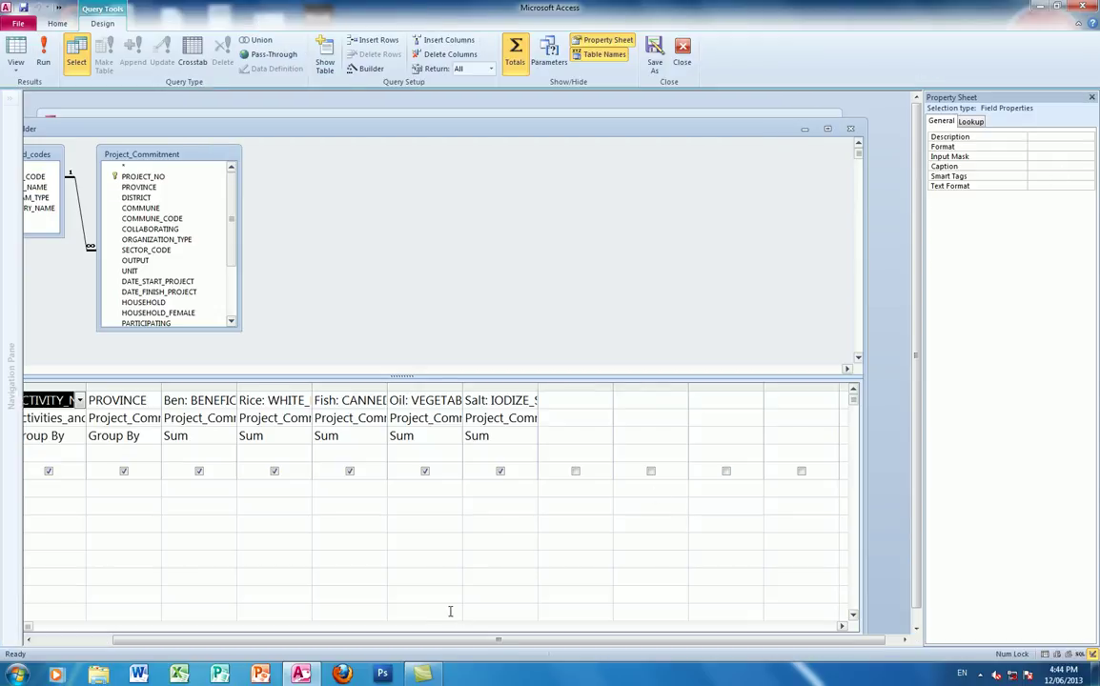
# Build the criteria expression Forms![Form Main]![ATC] for the ACTIVITY_NAME column of Qryfilter
pyautogui.moveTo(474, 639); pyautogui.dragTo(152, 639)
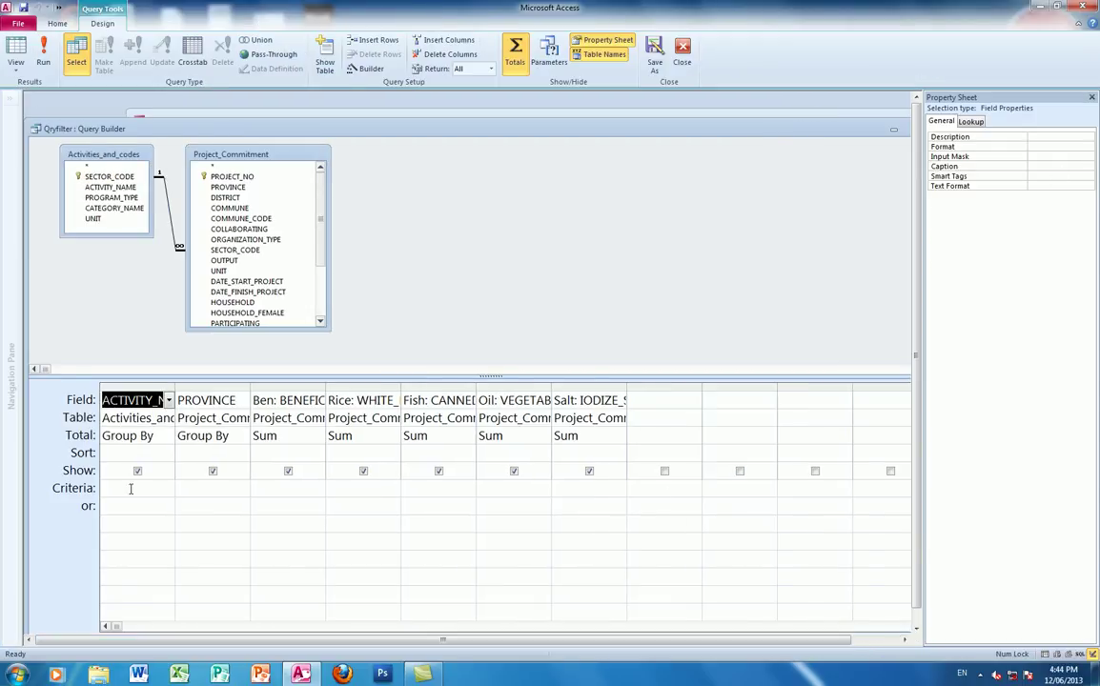
pyautogui.click(116, 489)
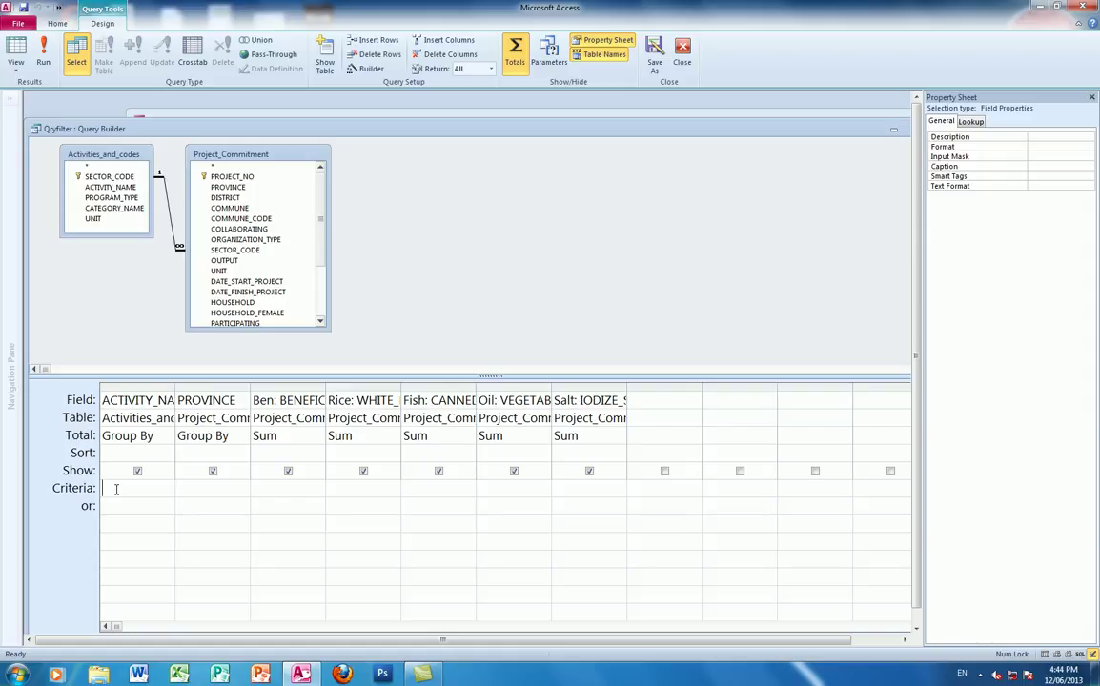
pyautogui.rightClick(116, 489)
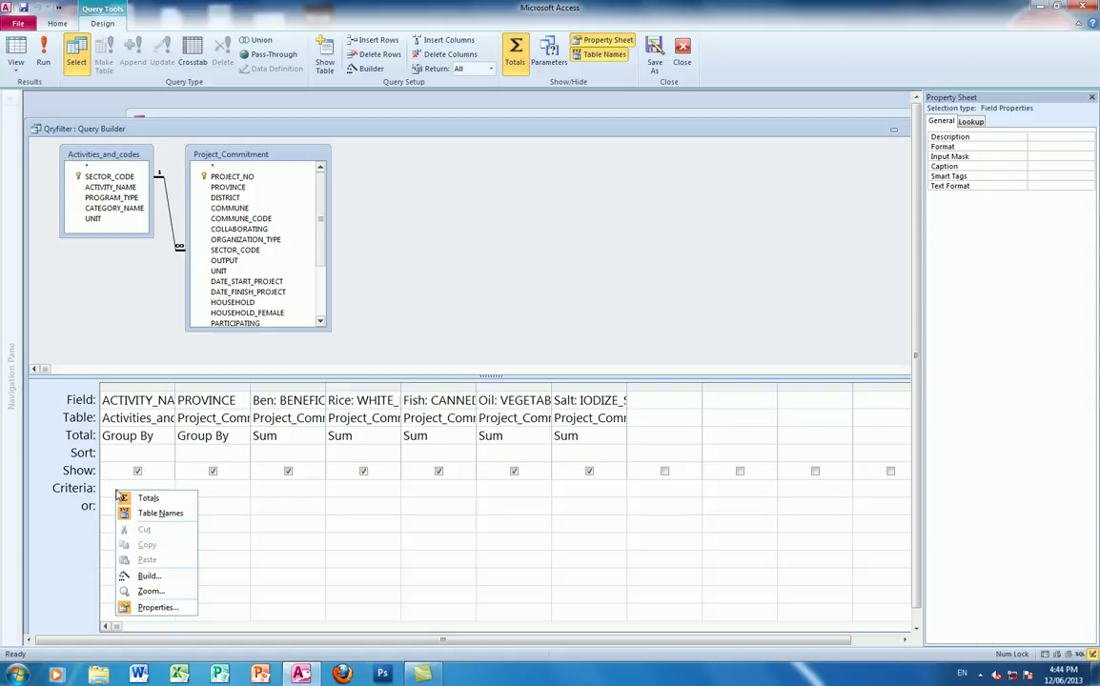
pyautogui.click(143, 566)
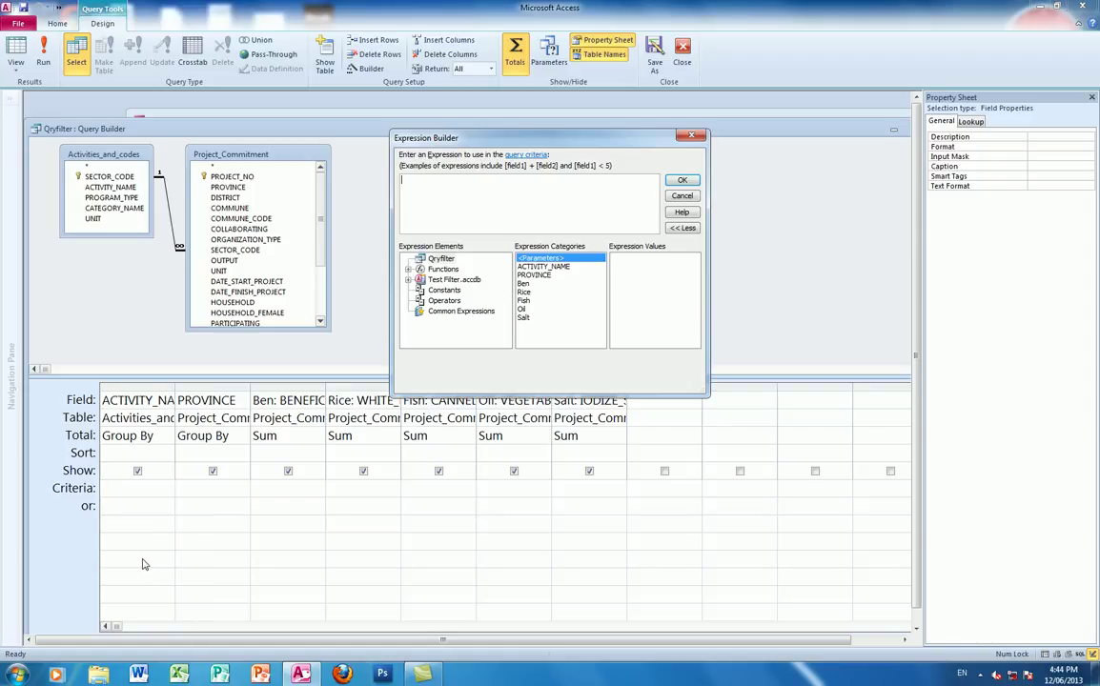
pyautogui.click(408, 280)
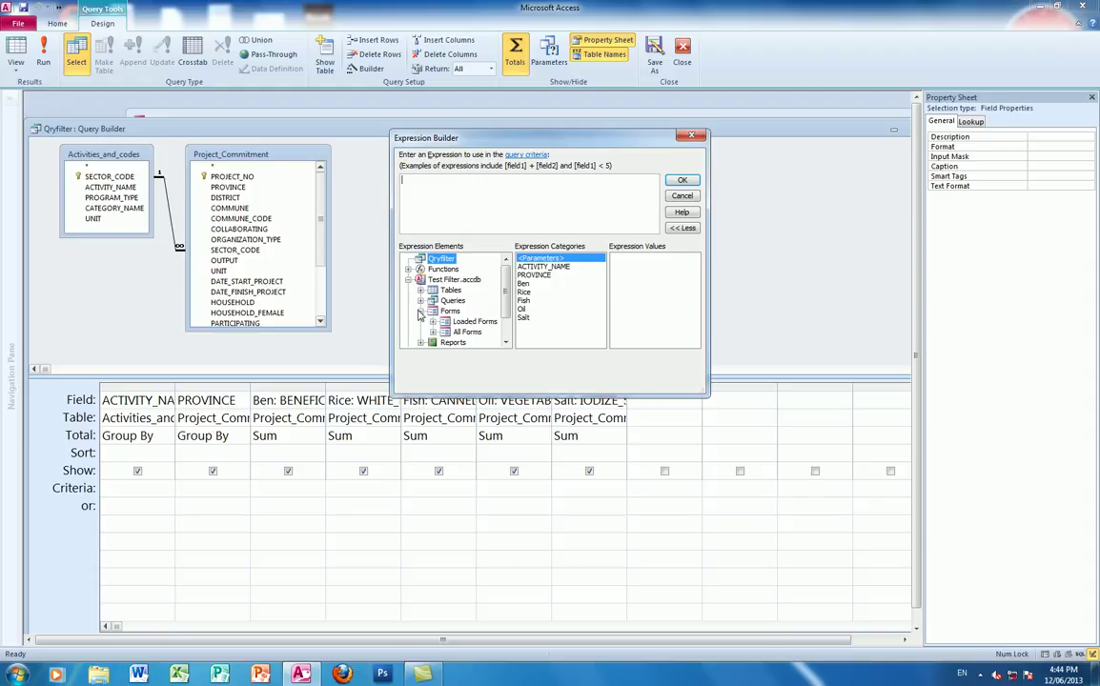
pyautogui.click(419, 312)
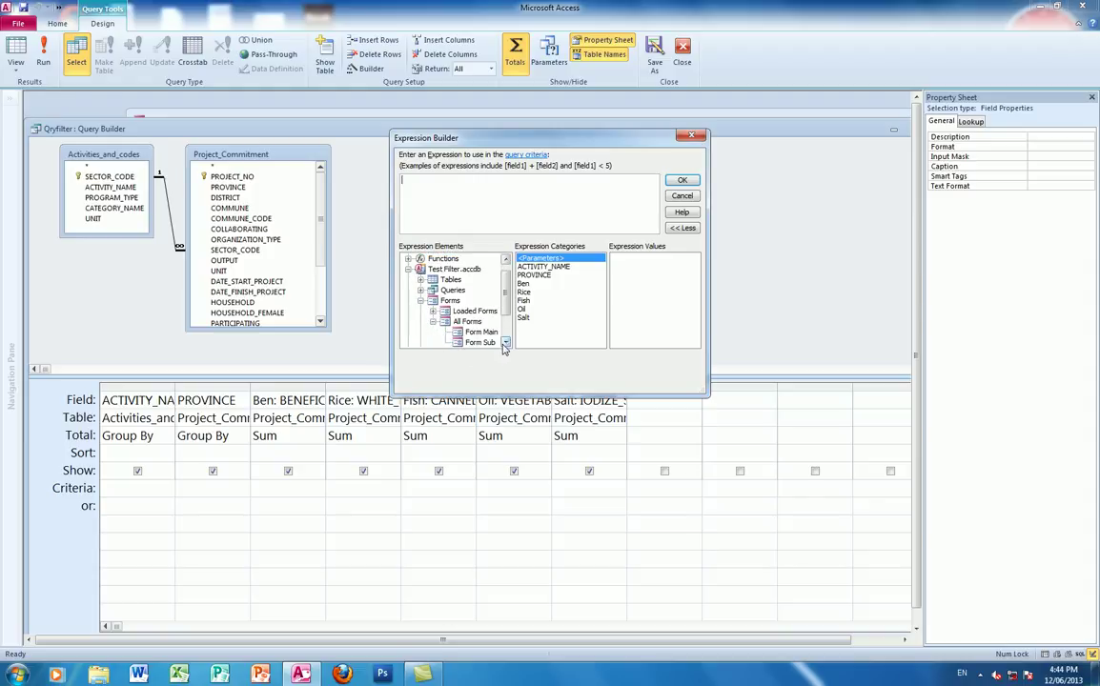
pyautogui.scroll(-1, 476, 339)
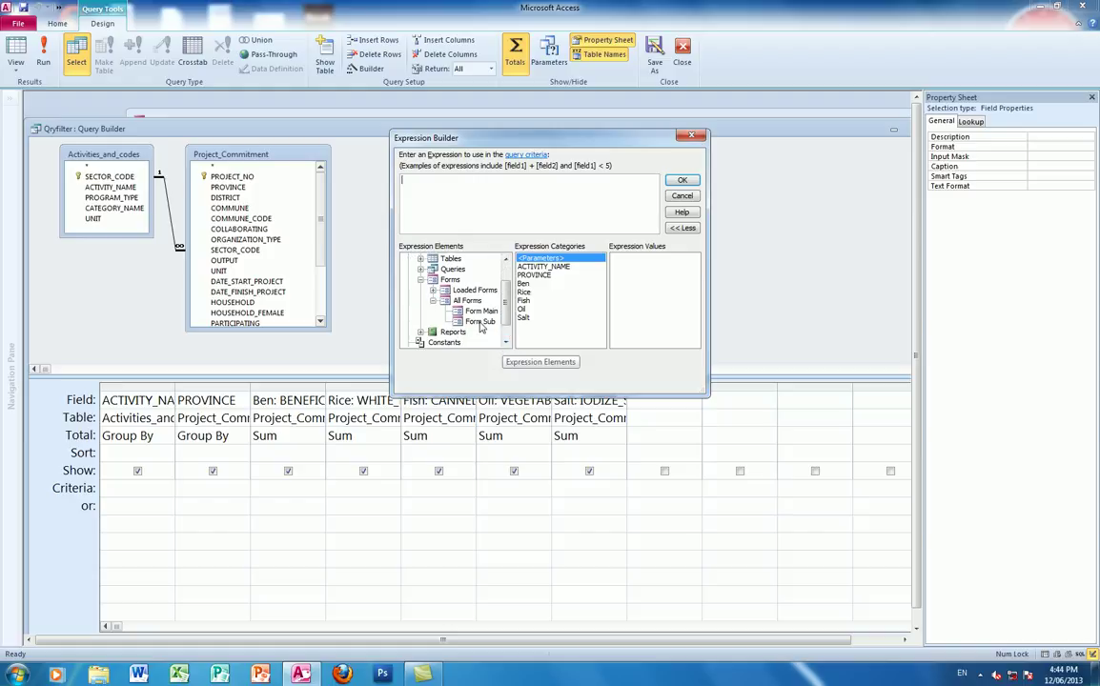
pyautogui.click(480, 322)
pyautogui.click(479, 313)
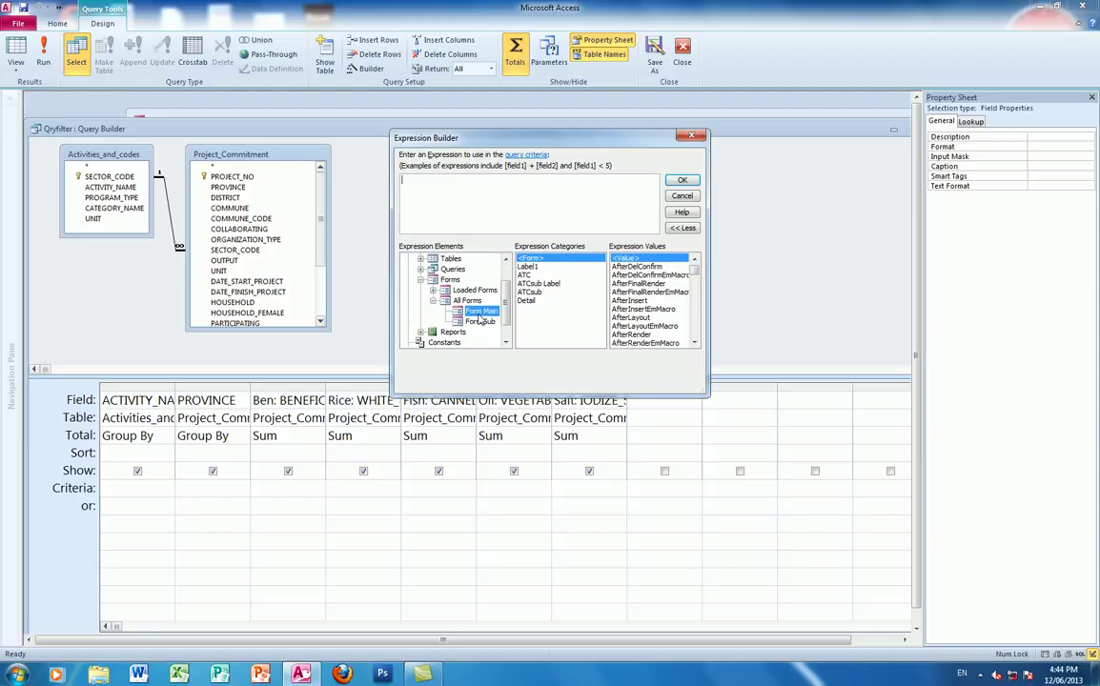
pyautogui.doubleClick(524, 277)
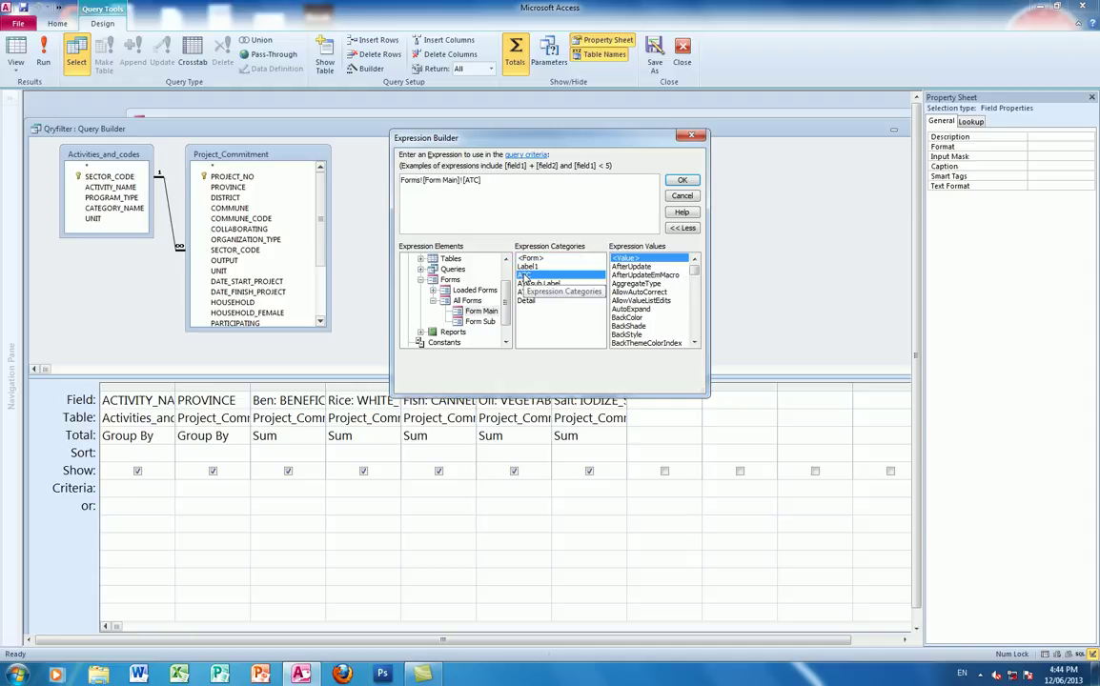
pyautogui.click(482, 199)
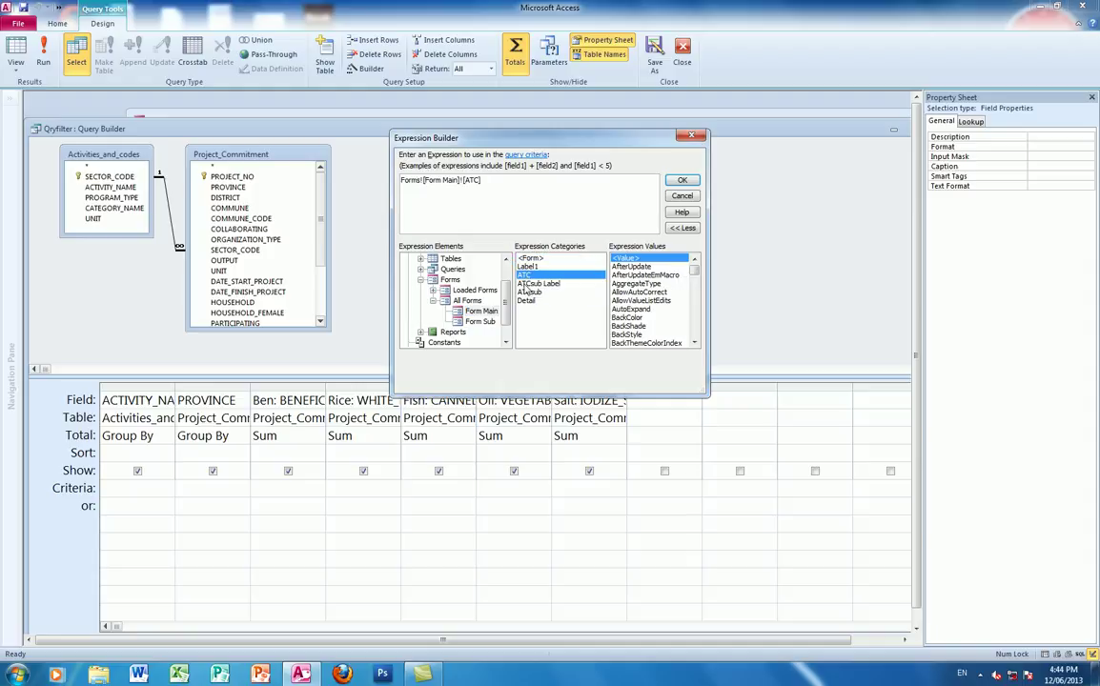
pyautogui.click(682, 182)
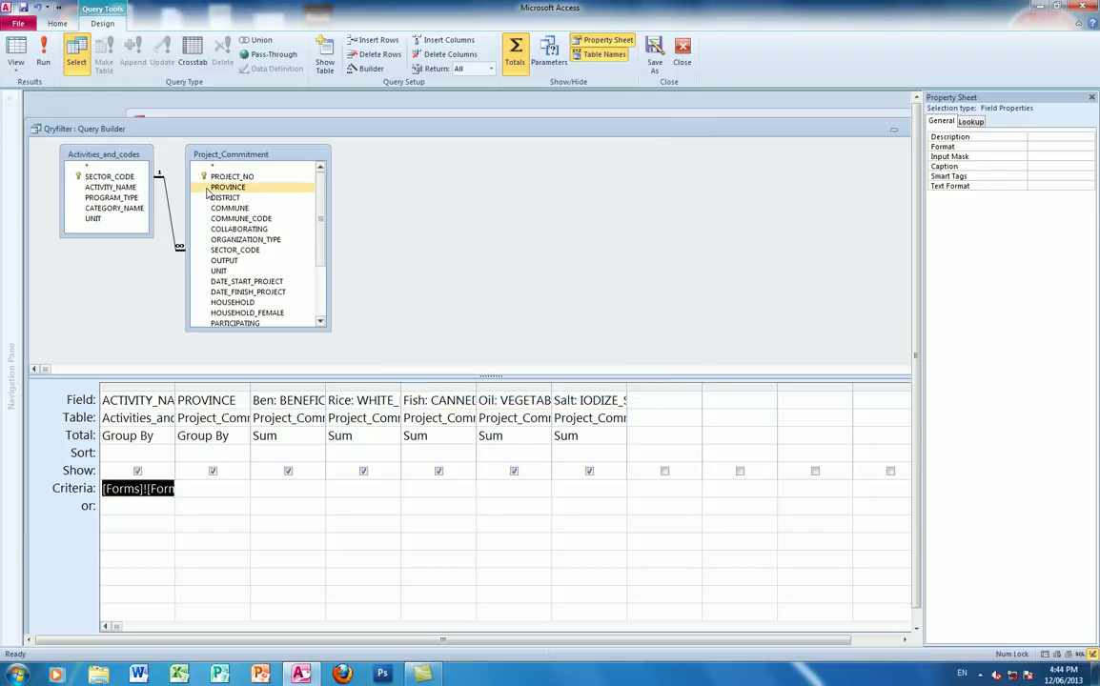
# Save Qryfilter, hide the property sheet and close the query builder
pyautogui.click(24, 7)
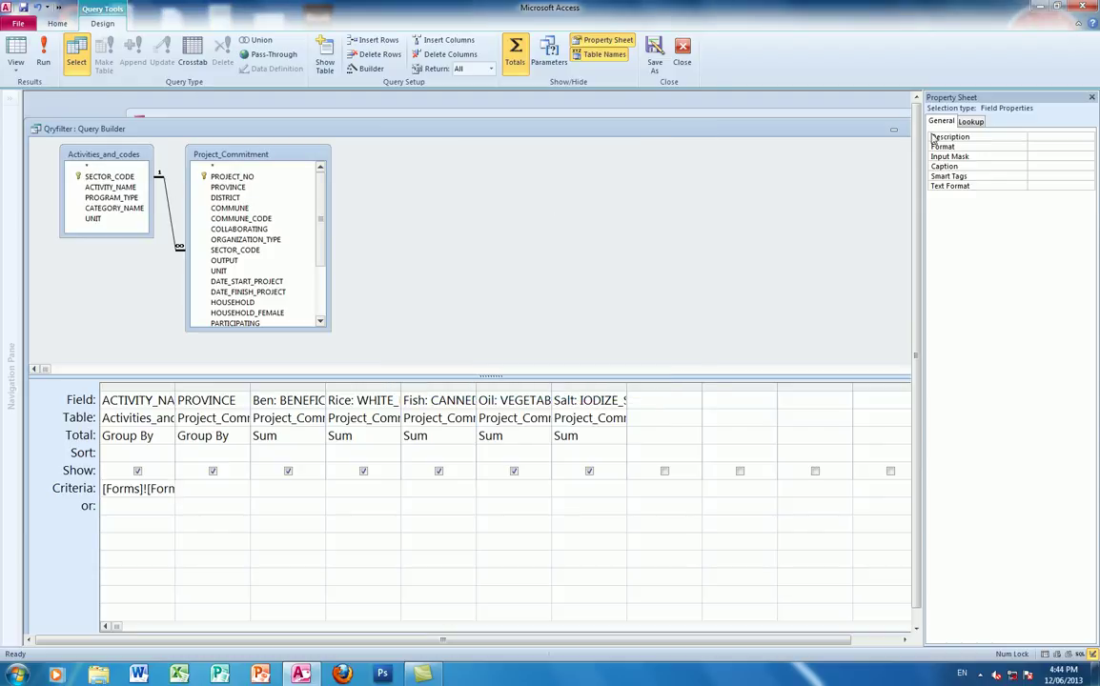
pyautogui.click(1093, 98)
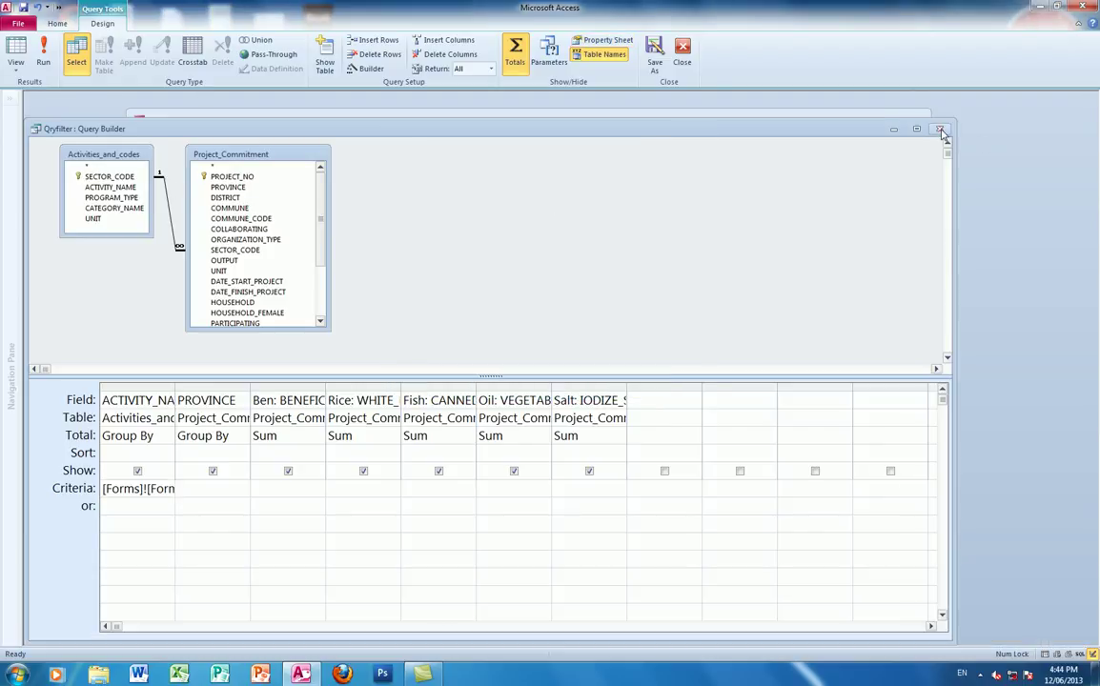
pyautogui.click(682, 54)
# Check in Form view whether the ATCsub datasheet follows the chosen activity, ending with Community Ponds
pyautogui.click(15, 67)
pyautogui.click(43, 91)
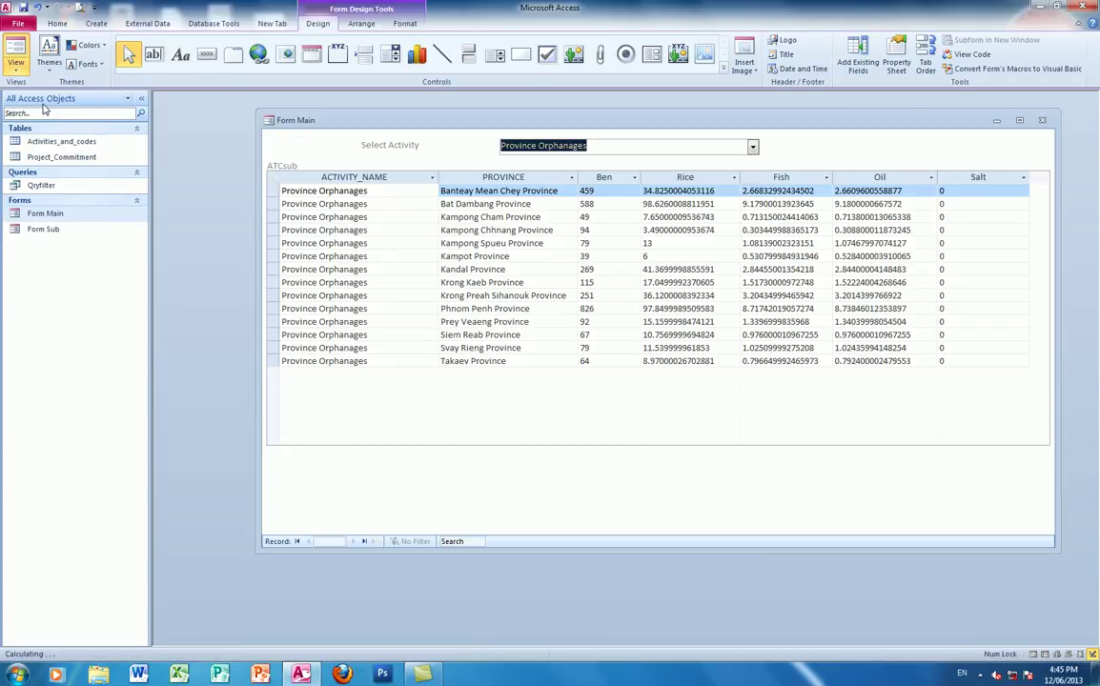
pyautogui.click(754, 148)
pyautogui.press('Down')
pyautogui.press('Down')
pyautogui.press('Return')
pyautogui.click(753, 148)
pyautogui.click(513, 202)
# In Design view, assign an event procedure to the After Update event of the ATC combo box and open its code
pyautogui.click(14, 68)
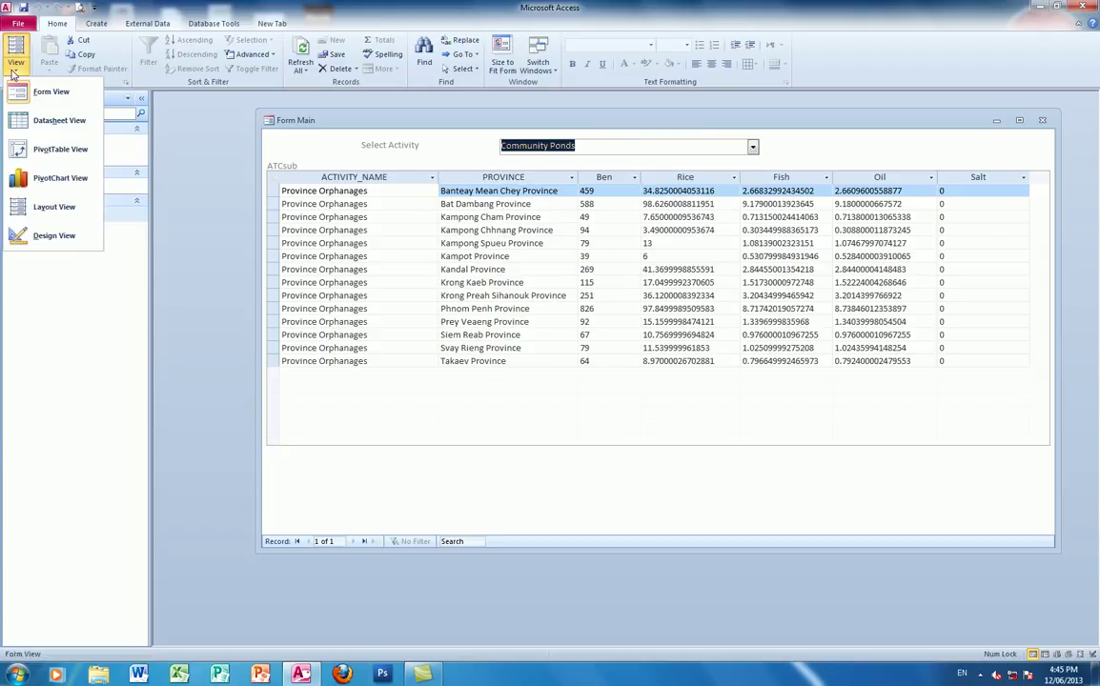
pyautogui.click(47, 235)
pyautogui.click(550, 179)
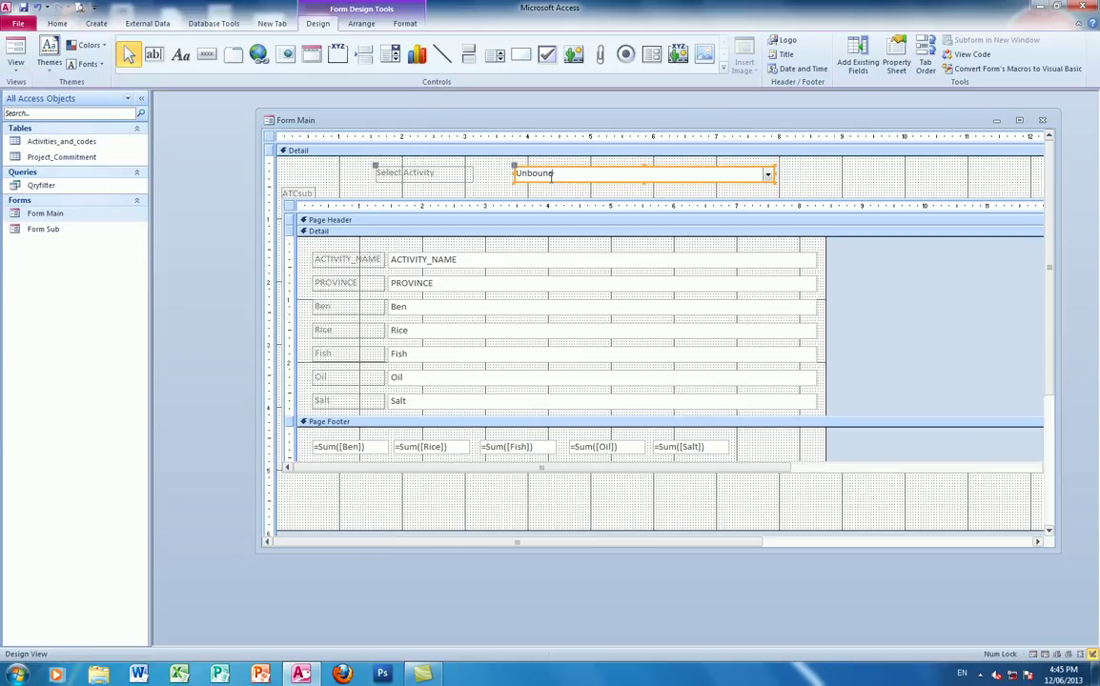
pyautogui.click(897, 52)
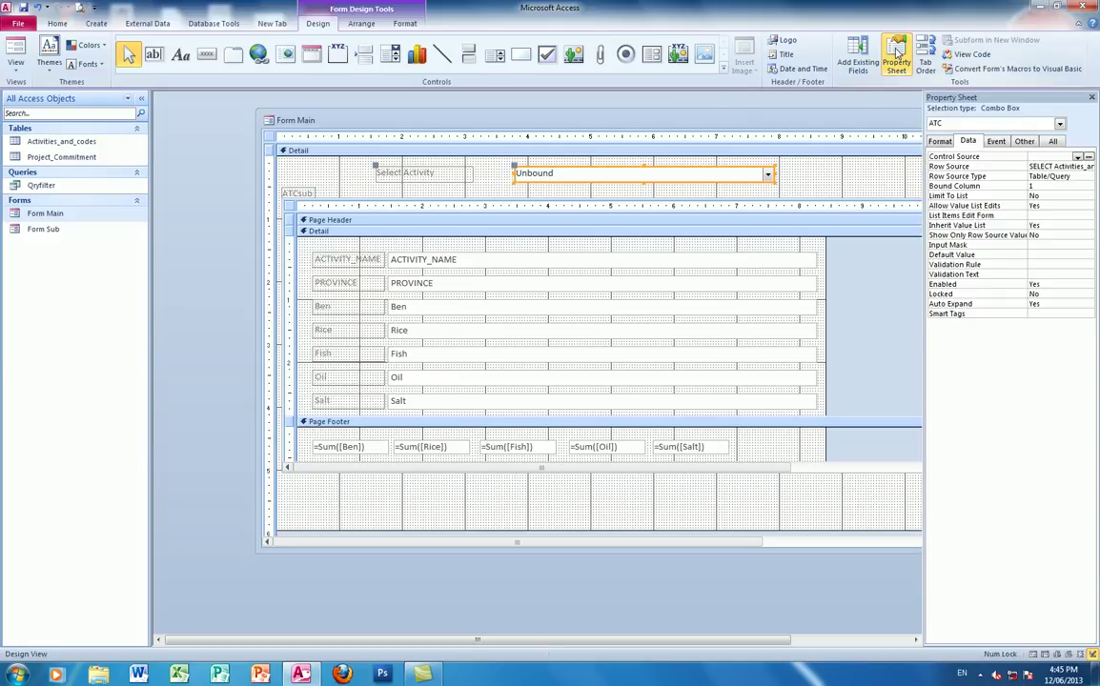
pyautogui.click(996, 141)
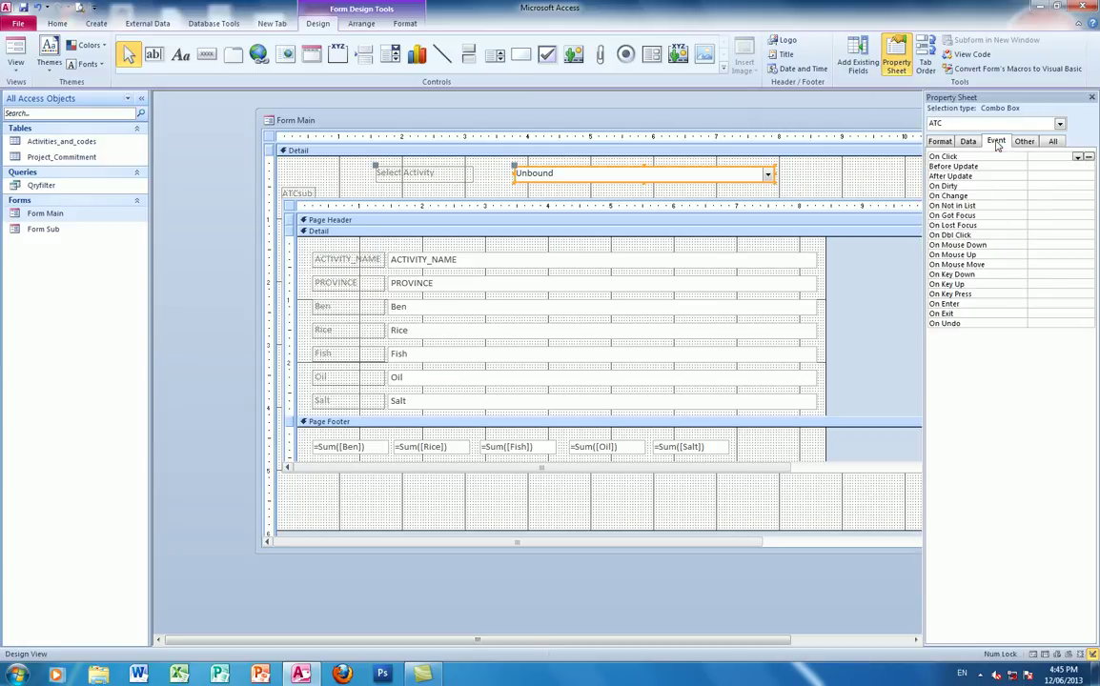
pyautogui.click(1049, 176)
pyautogui.click(1077, 178)
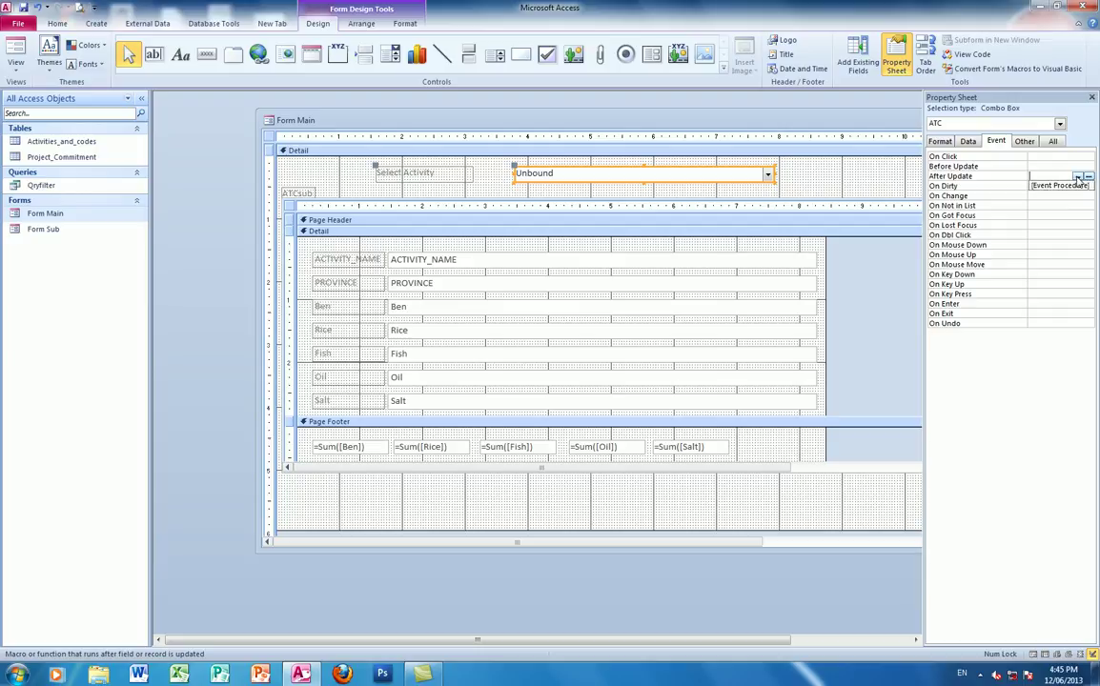
pyautogui.click(1061, 185)
pyautogui.click(1089, 177)
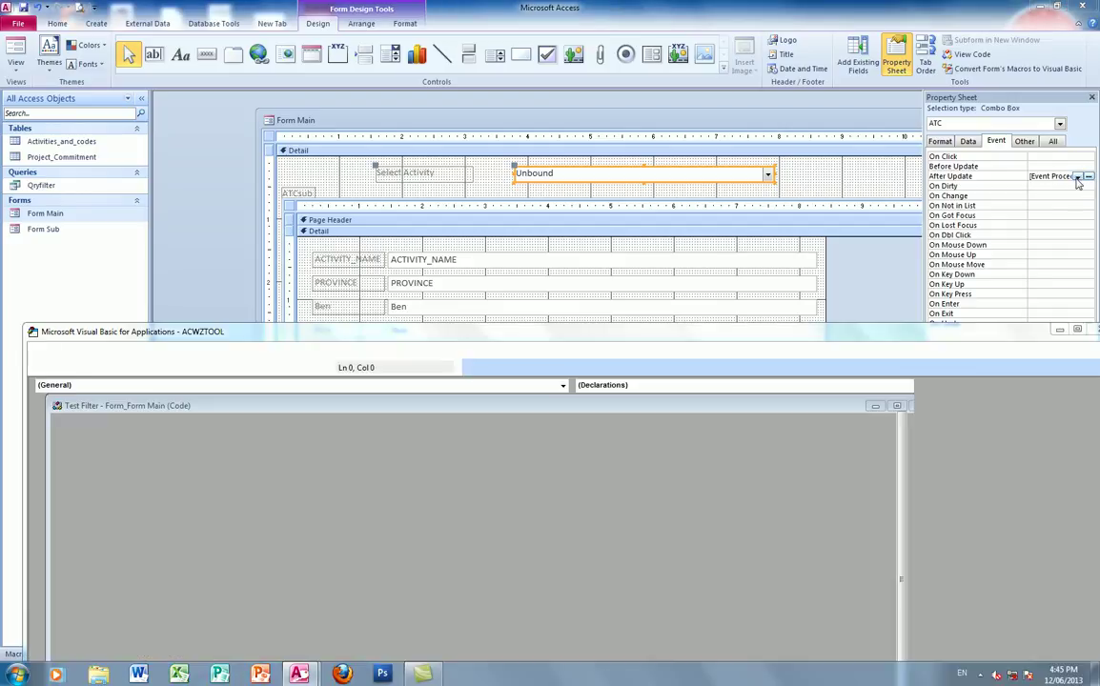
# Add Me.ATCsub.Requery to the ATC_AfterUpdate procedure and save the changes to Form Main and Form Sub
pyautogui.moveTo(444, 326); pyautogui.dragTo(459, 227)
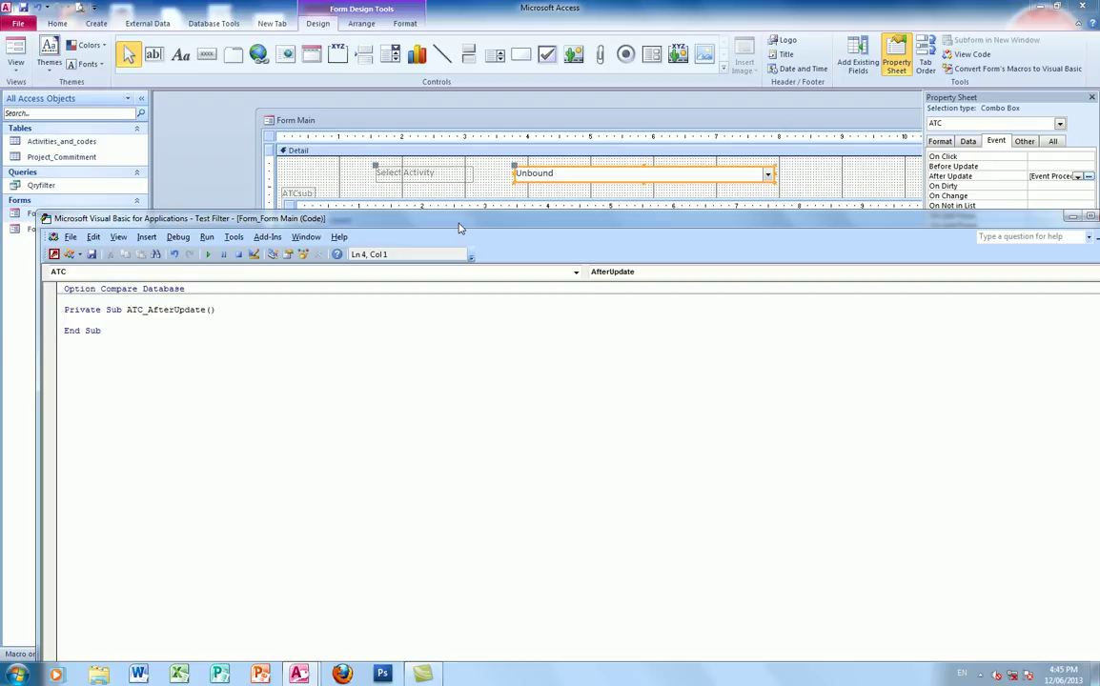
pyautogui.write('Me.At')
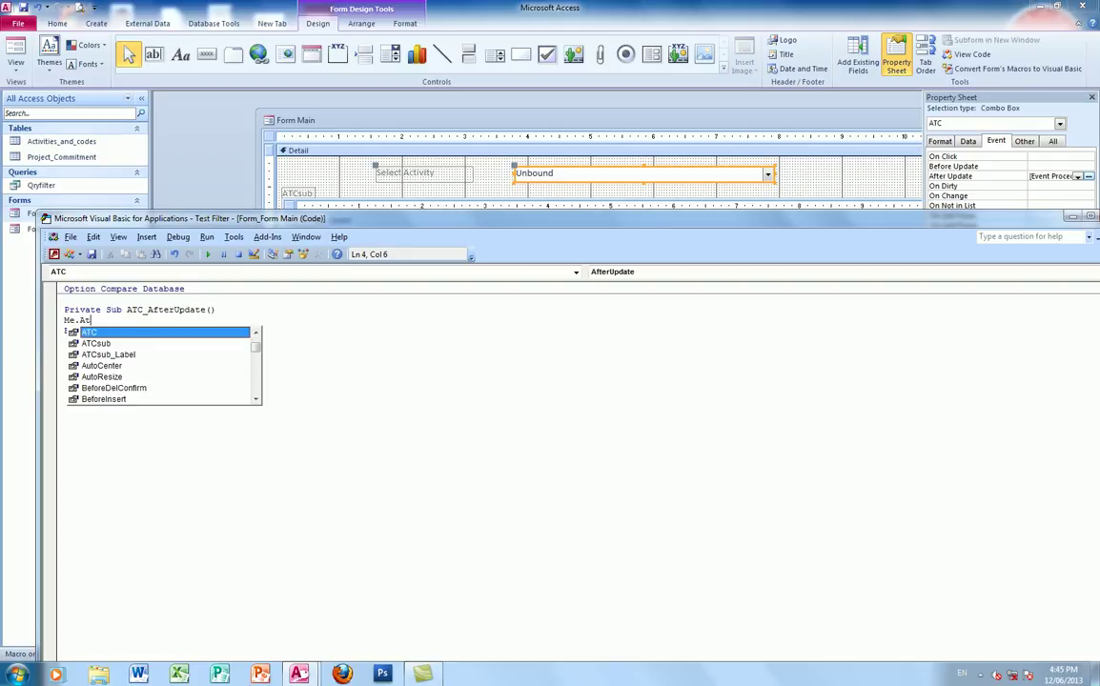
pyautogui.press('Down')
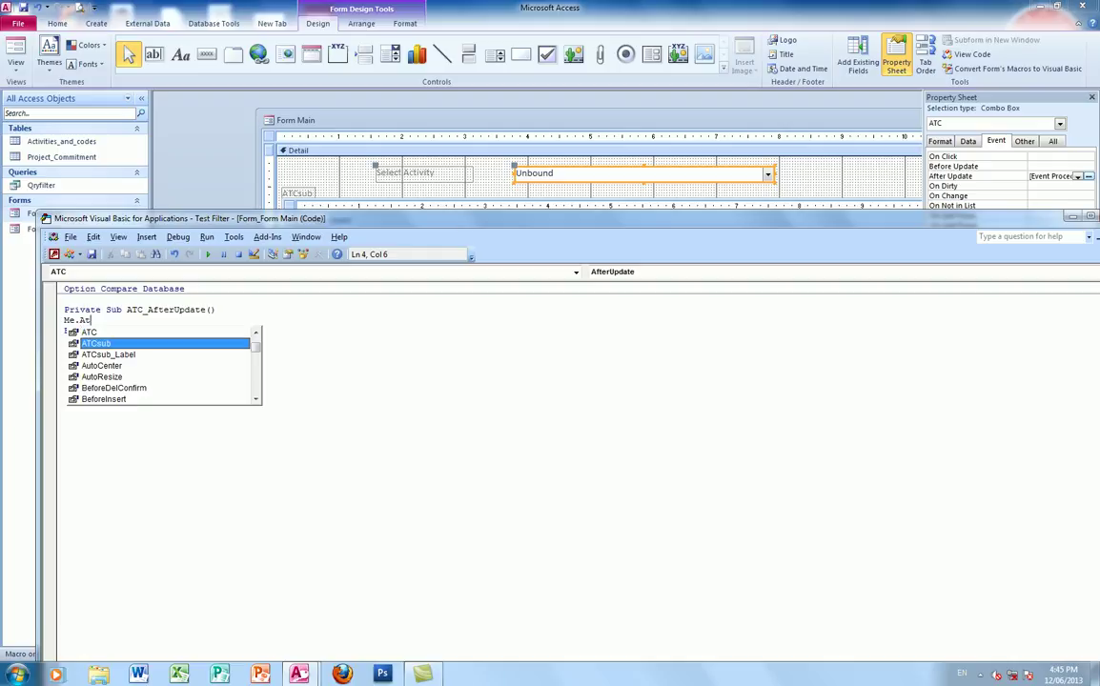
pyautogui.press('Tab')
pyautogui.write('.r')
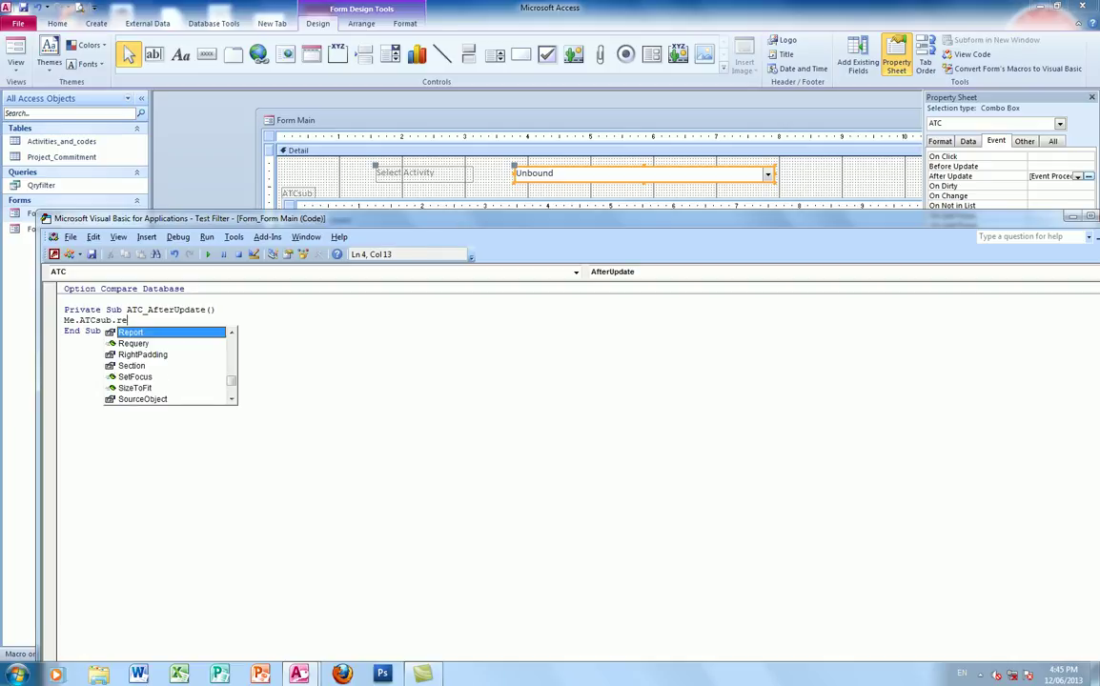
pyautogui.write('e')
pyautogui.press('Down')
pyautogui.press('Tab')
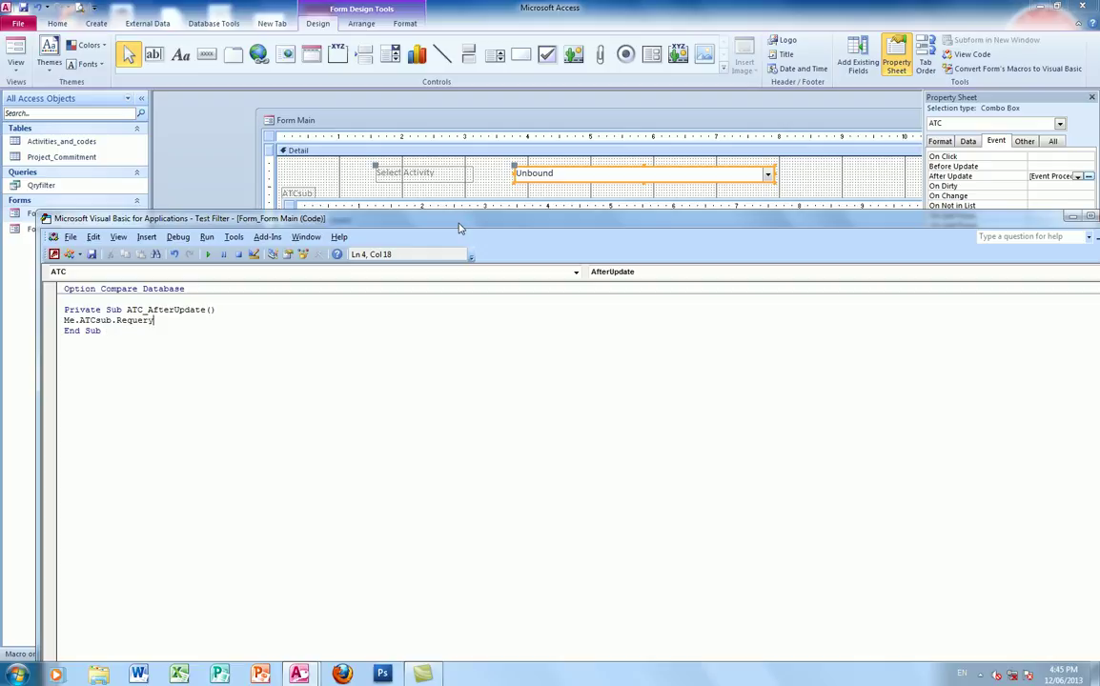
pyautogui.click(91, 253)
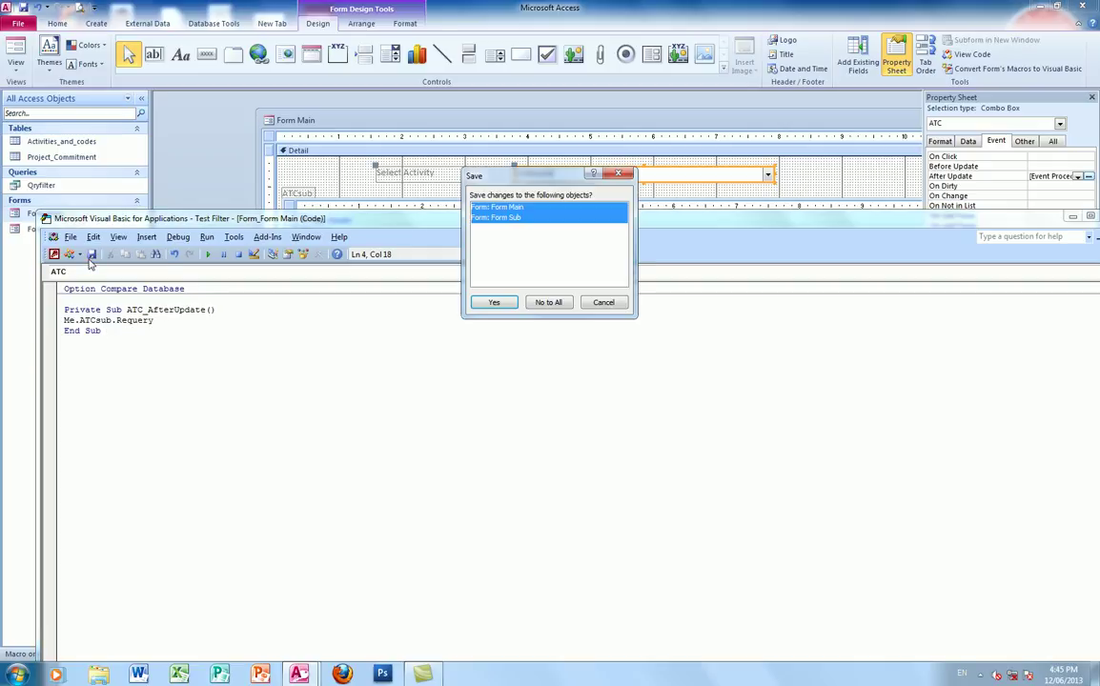
pyautogui.click(493, 302)
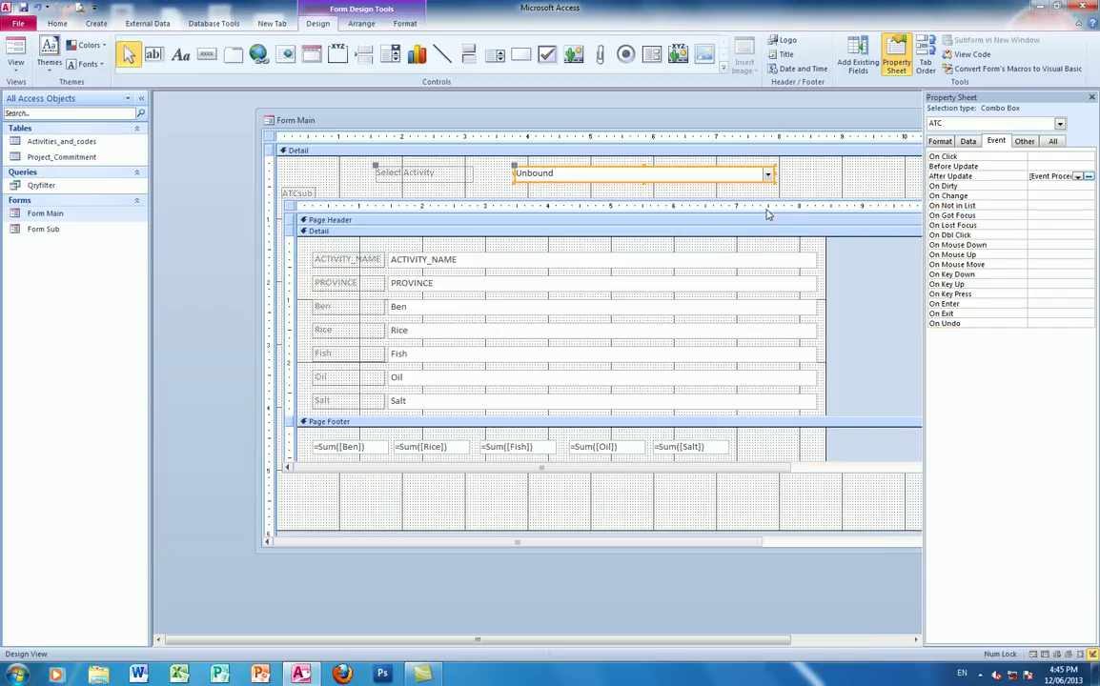
# Test the activity filter in Form view with Family Pond ( Female Only), Tertiary Road Repair, Other Community Structures and Crop Diversification
pyautogui.click(761, 187)
pyautogui.click(13, 71)
pyautogui.click(43, 106)
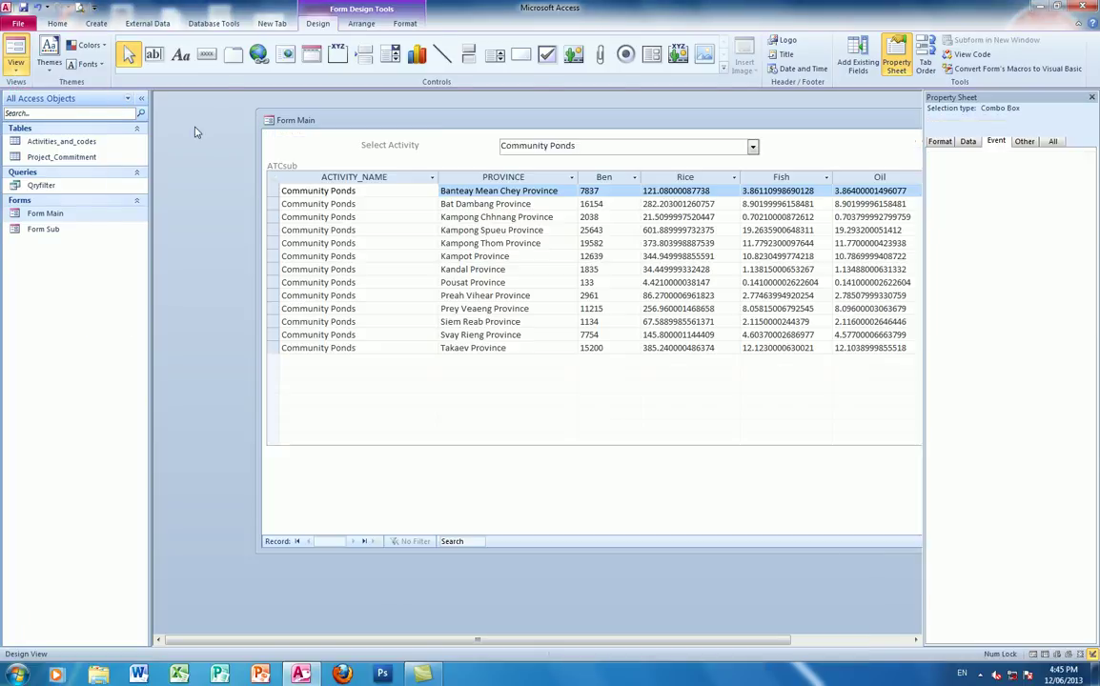
pyautogui.click(752, 146)
pyautogui.click(558, 175)
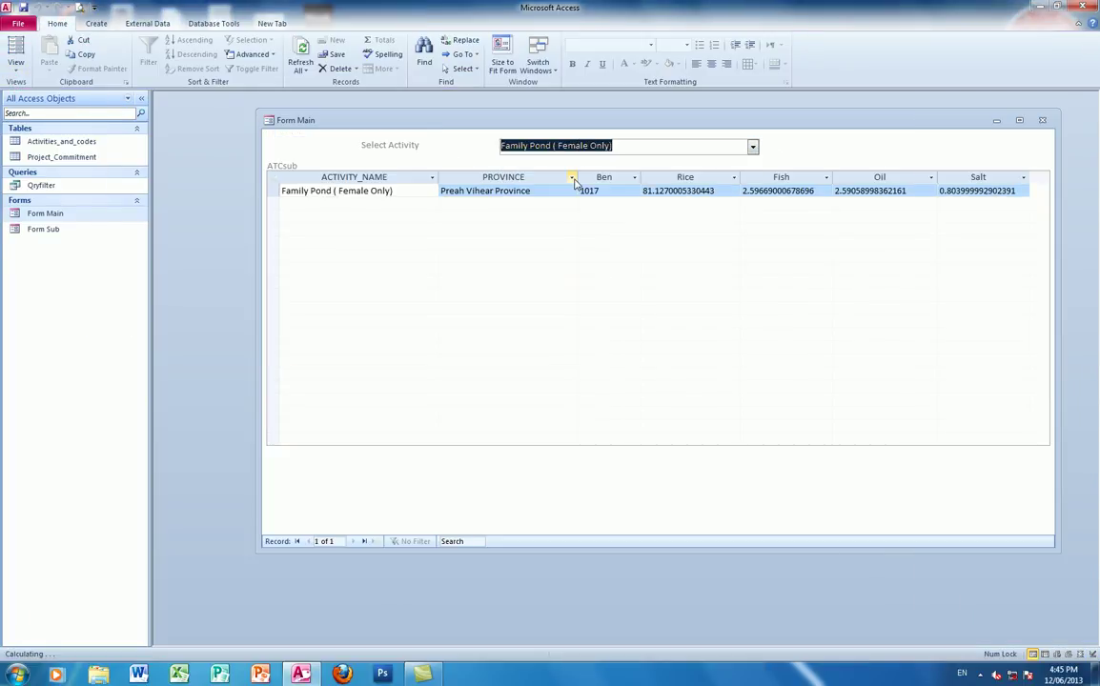
pyautogui.click(752, 146)
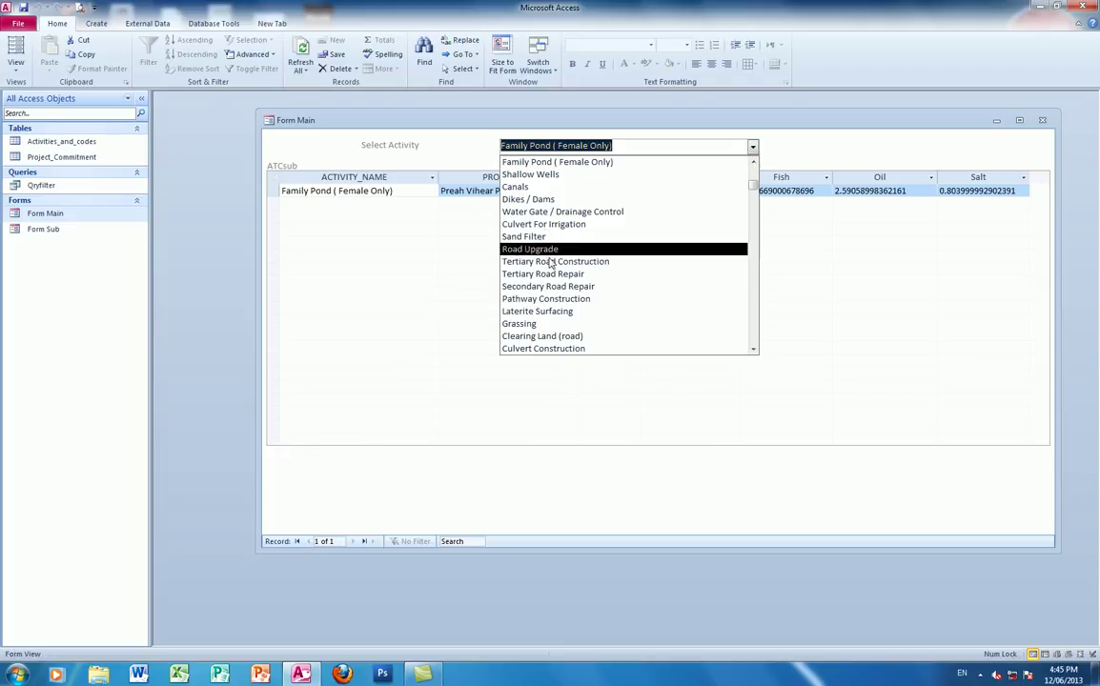
pyautogui.click(584, 274)
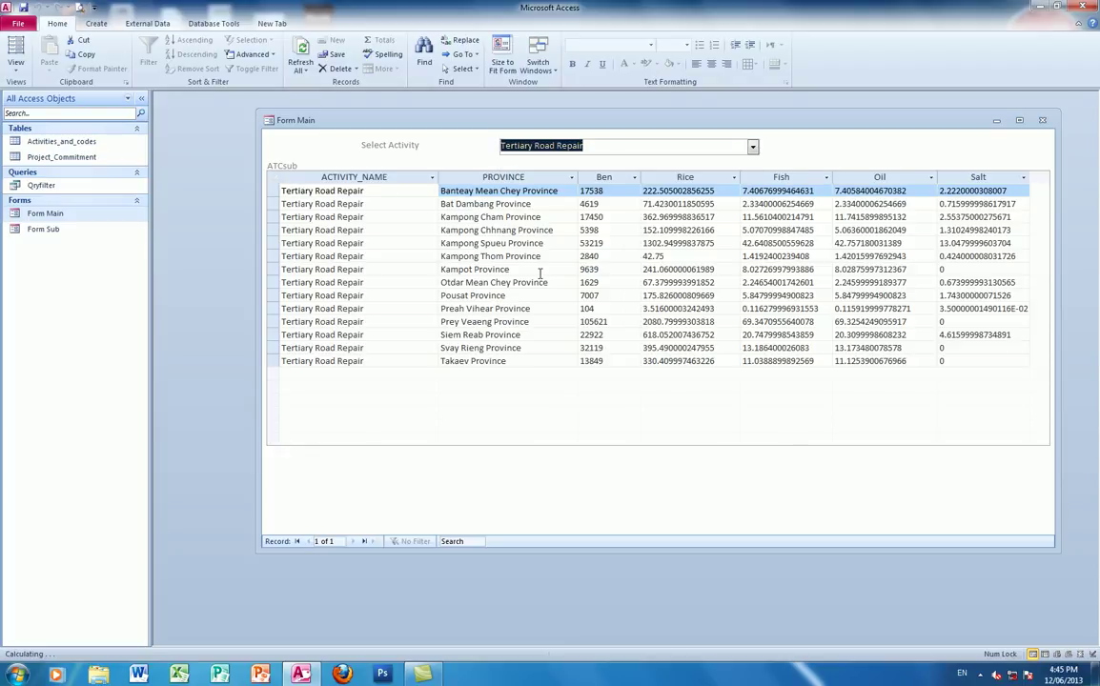
pyautogui.click(752, 146)
pyautogui.click(521, 270)
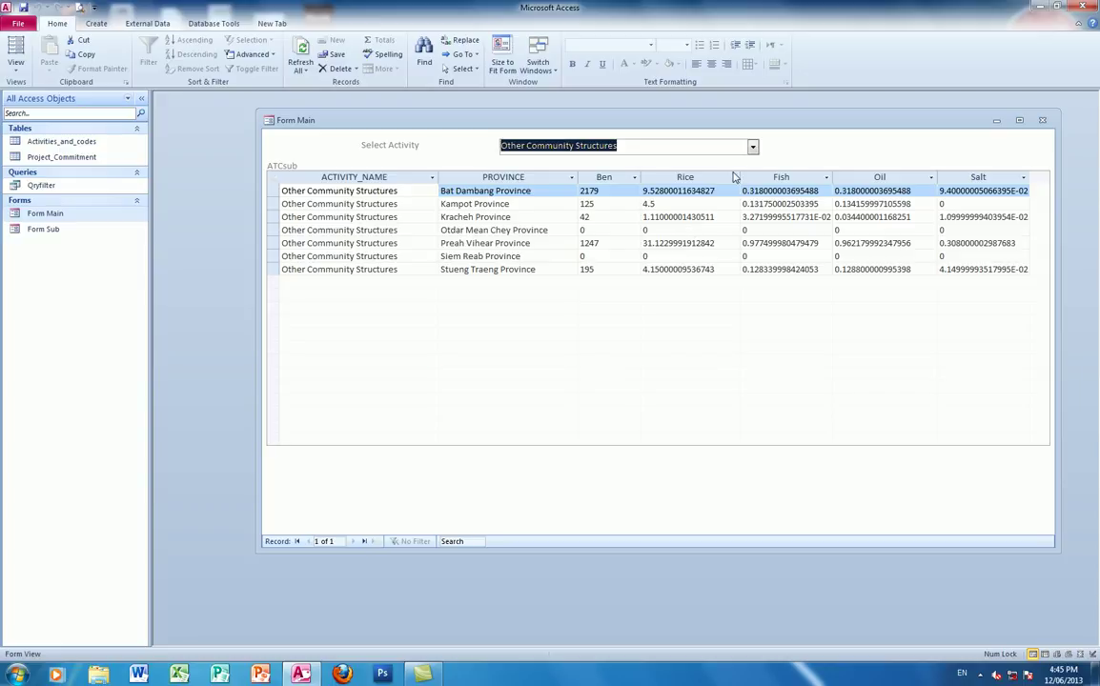
pyautogui.click(752, 146)
pyautogui.click(561, 238)
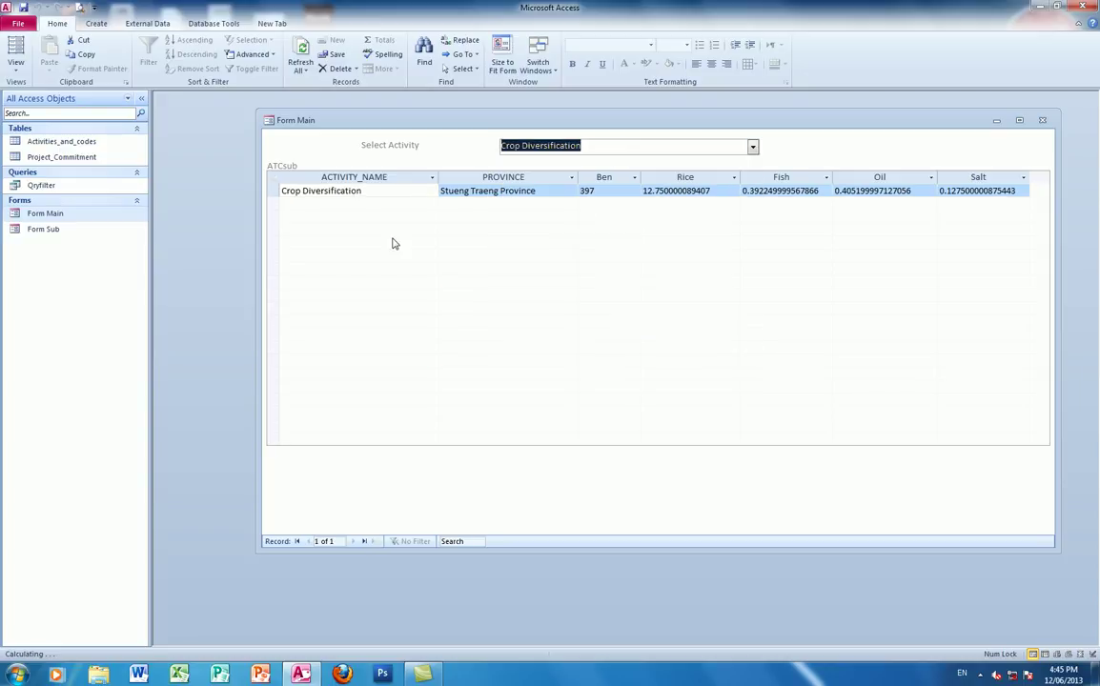
# Browse the activity list back to its beginning and check the datasheet filtered for Teacher Training
pyautogui.click(752, 146)
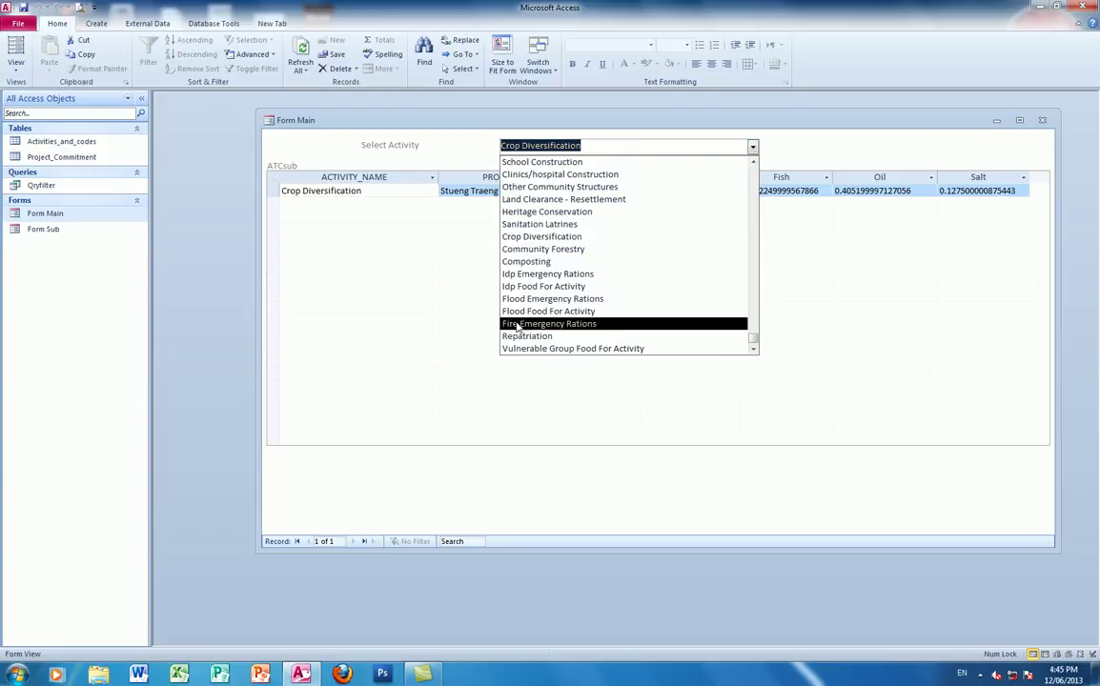
pyautogui.scroll(1, 519, 329)
pyautogui.scroll(2, 528, 295)
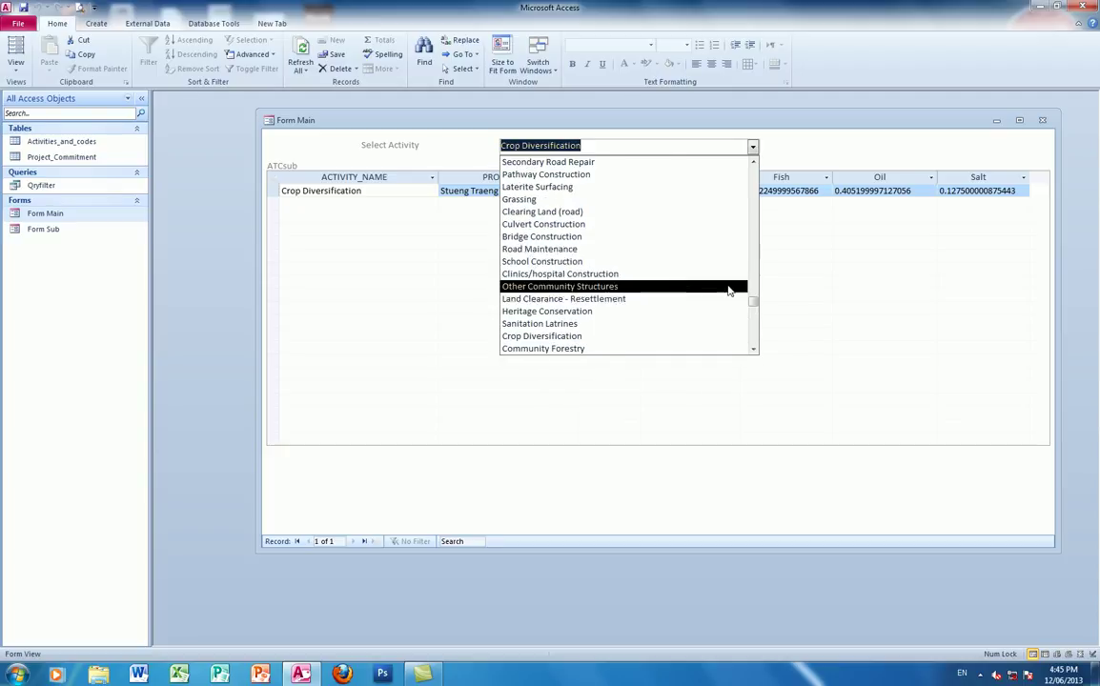
pyautogui.scroll(4, 747, 206)
pyautogui.scroll(-4, 746, 206)
pyautogui.scroll(9, 753, 191)
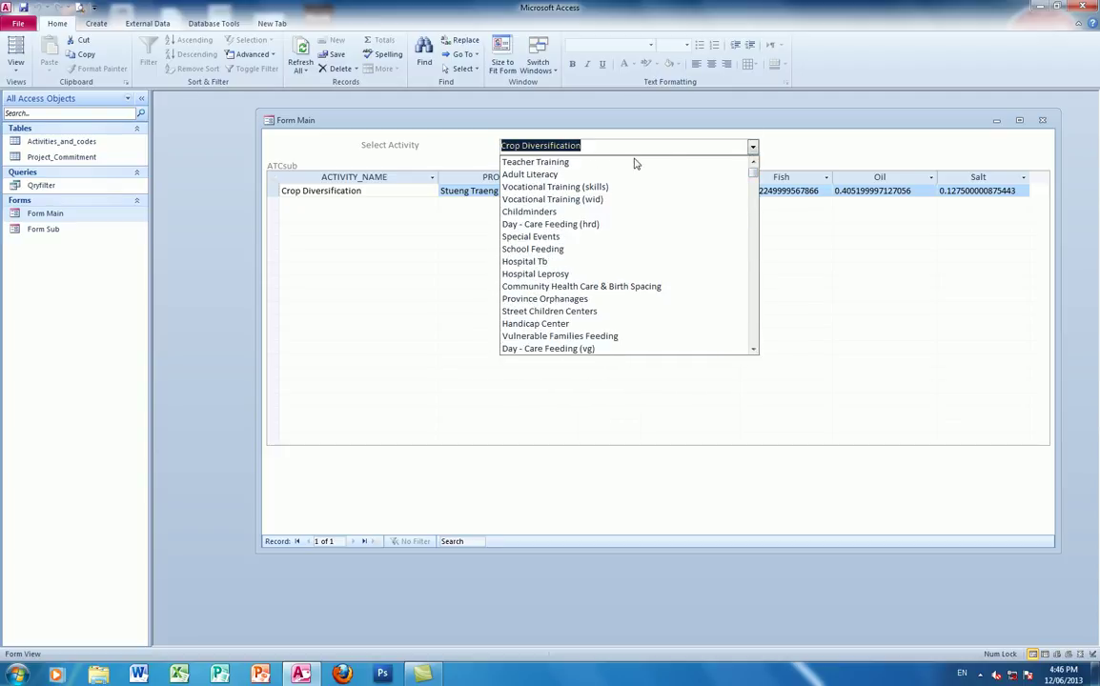
pyautogui.click(667, 162)
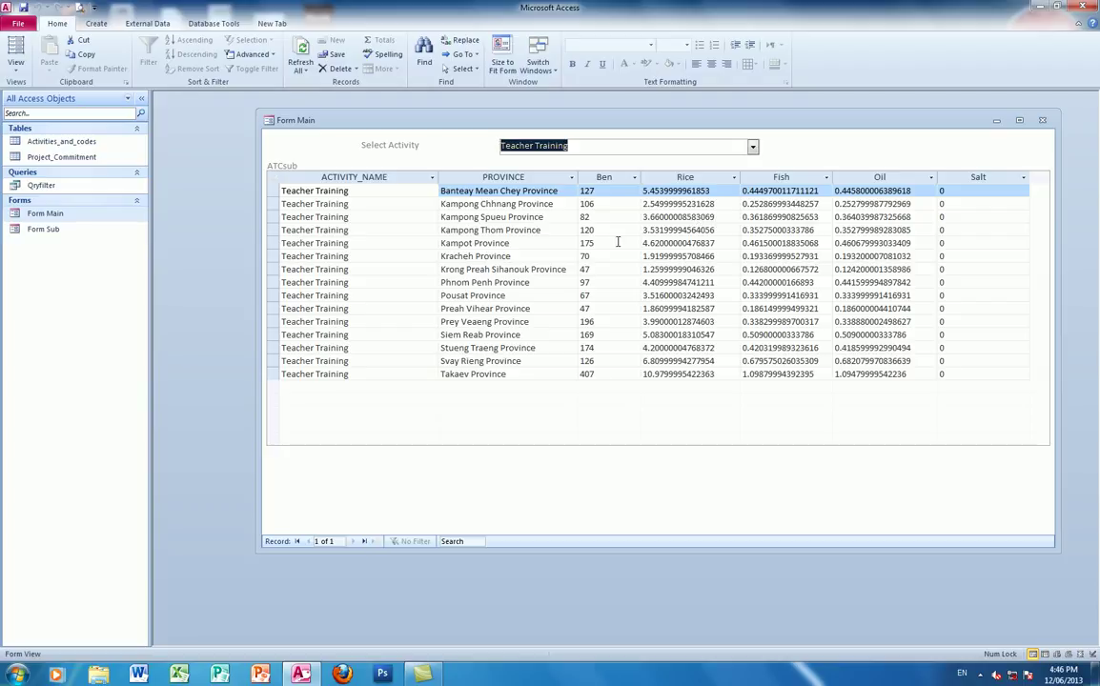
# Shift the Form Main window, return to Design view and place an unbound text box below the ATCsub subform
pyautogui.moveTo(656, 122); pyautogui.dragTo(570, 115)
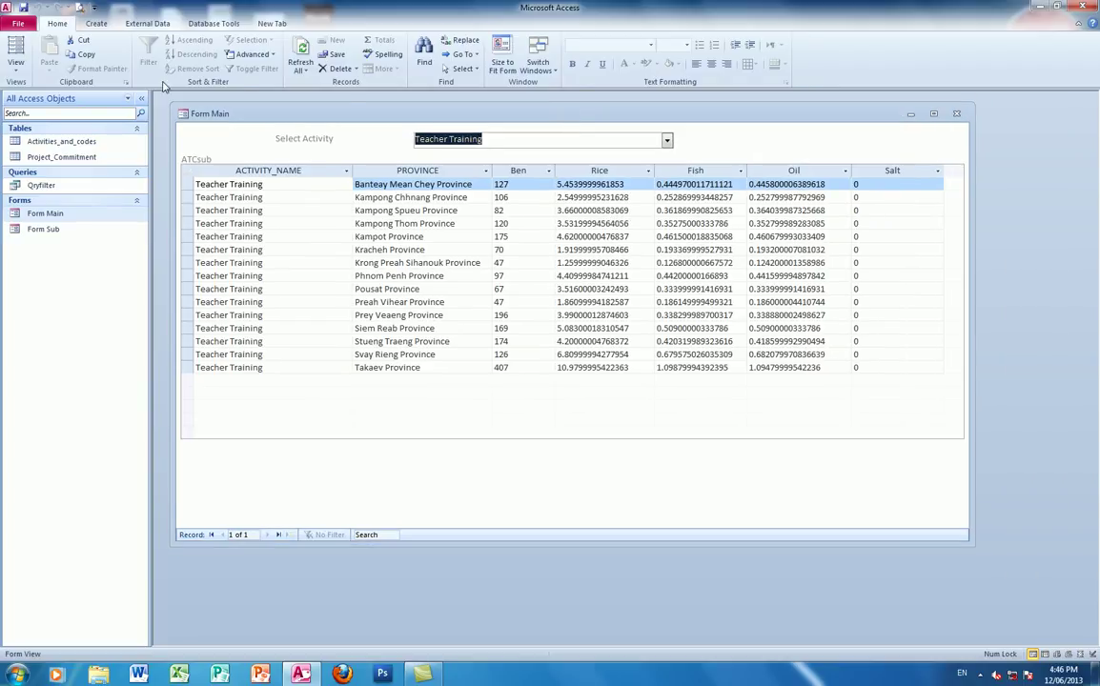
pyautogui.click(15, 67)
pyautogui.click(48, 235)
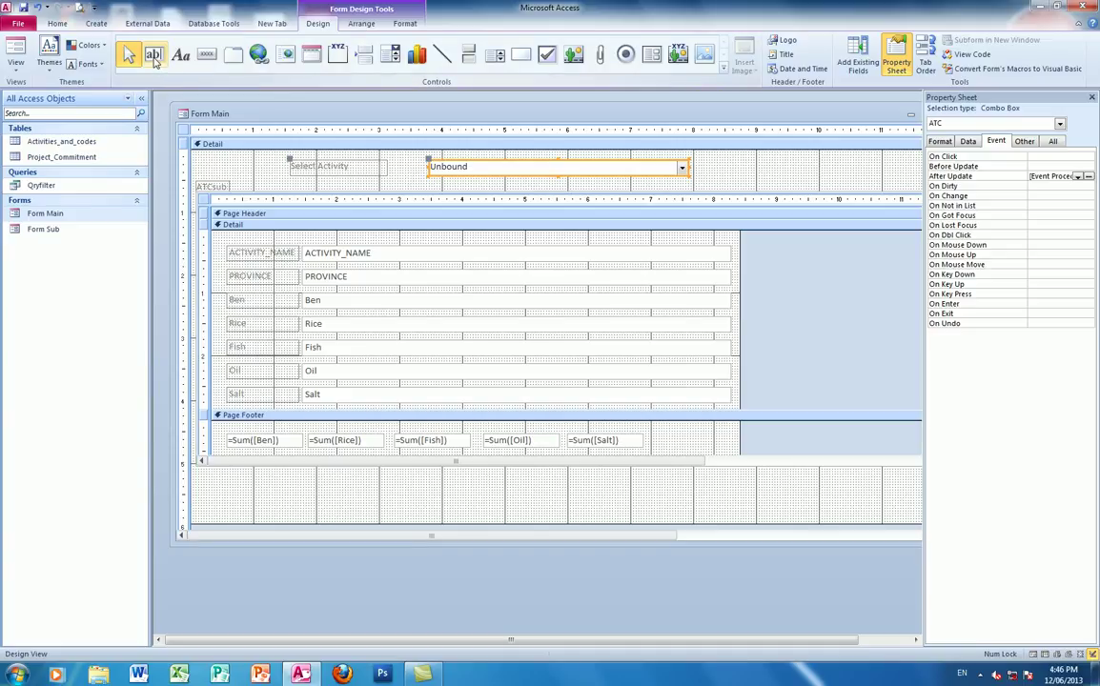
pyautogui.click(154, 55)
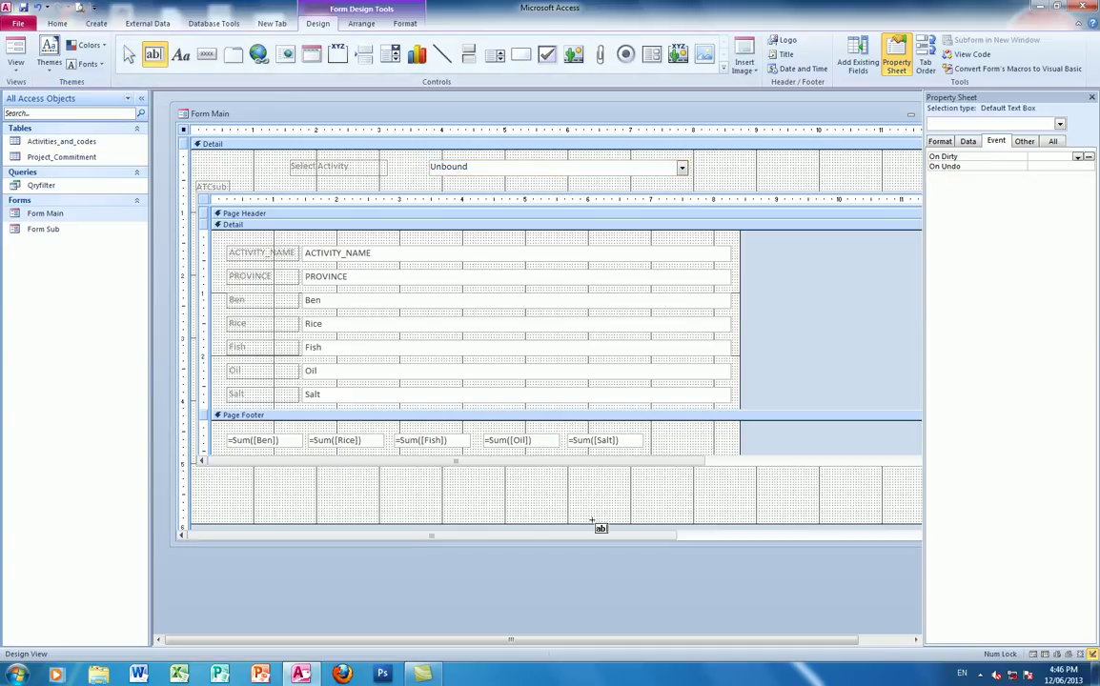
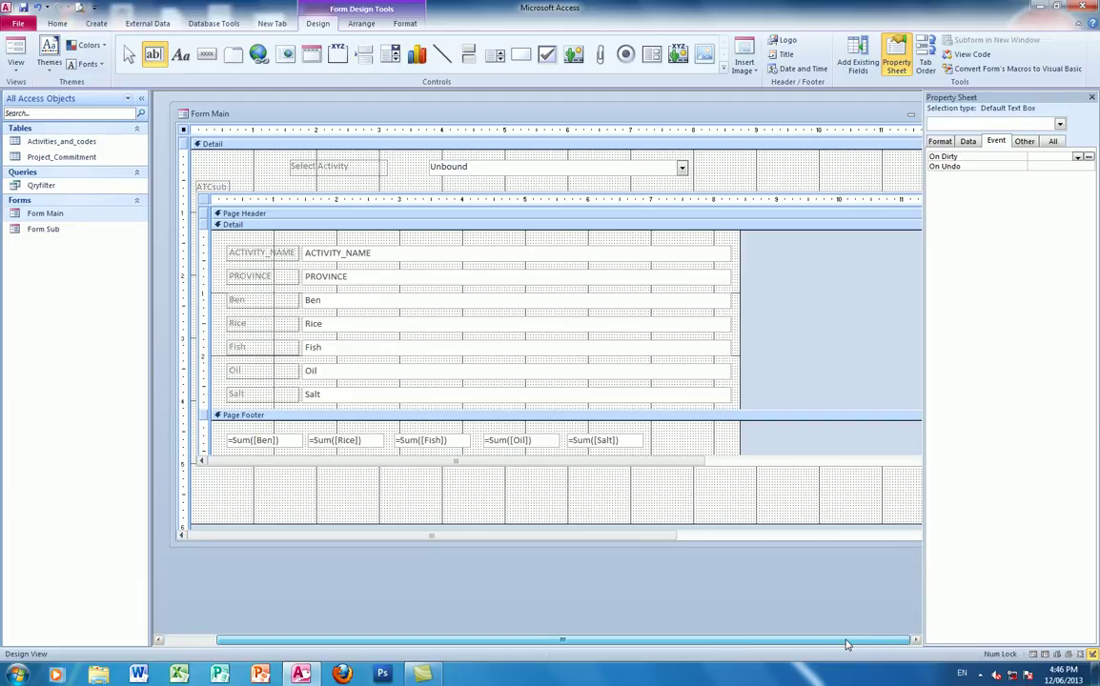
pyautogui.hscroll(2, 846, 644)
pyautogui.moveTo(457, 483)
pyautogui.mouseDown()
pyautogui.moveTo(552, 500)
pyautogui.moveTo(456, 491)
pyautogui.mouseUp()
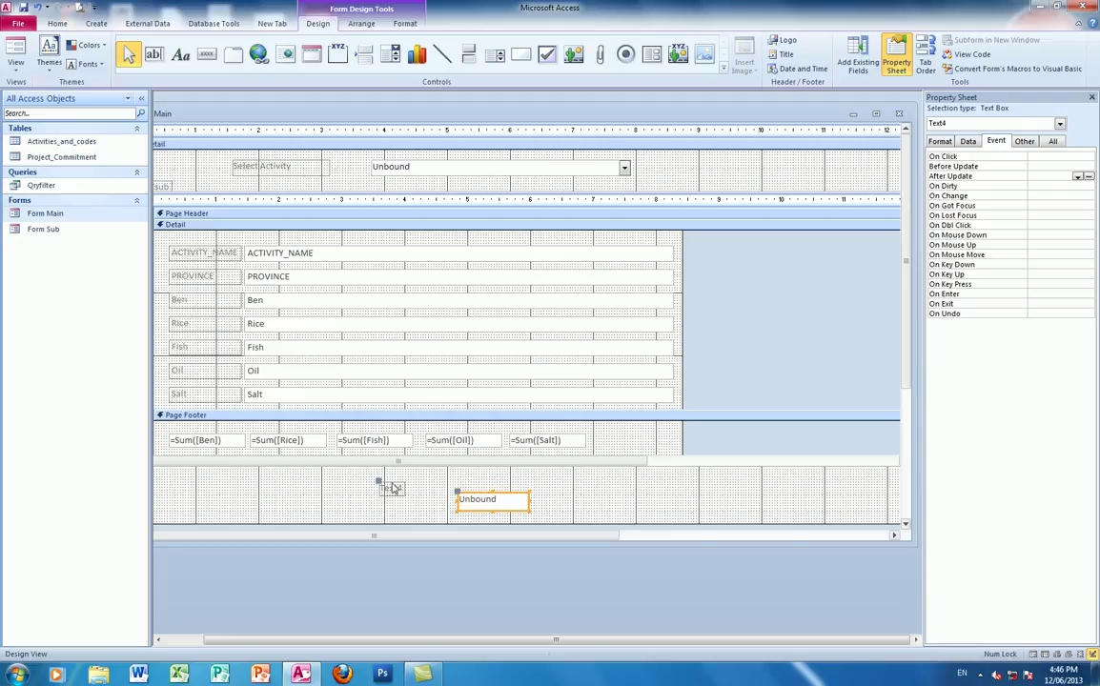
# Move the new text box's label directly above the box and widen it to the box's width
pyautogui.moveTo(381, 484); pyautogui.dragTo(467, 477)
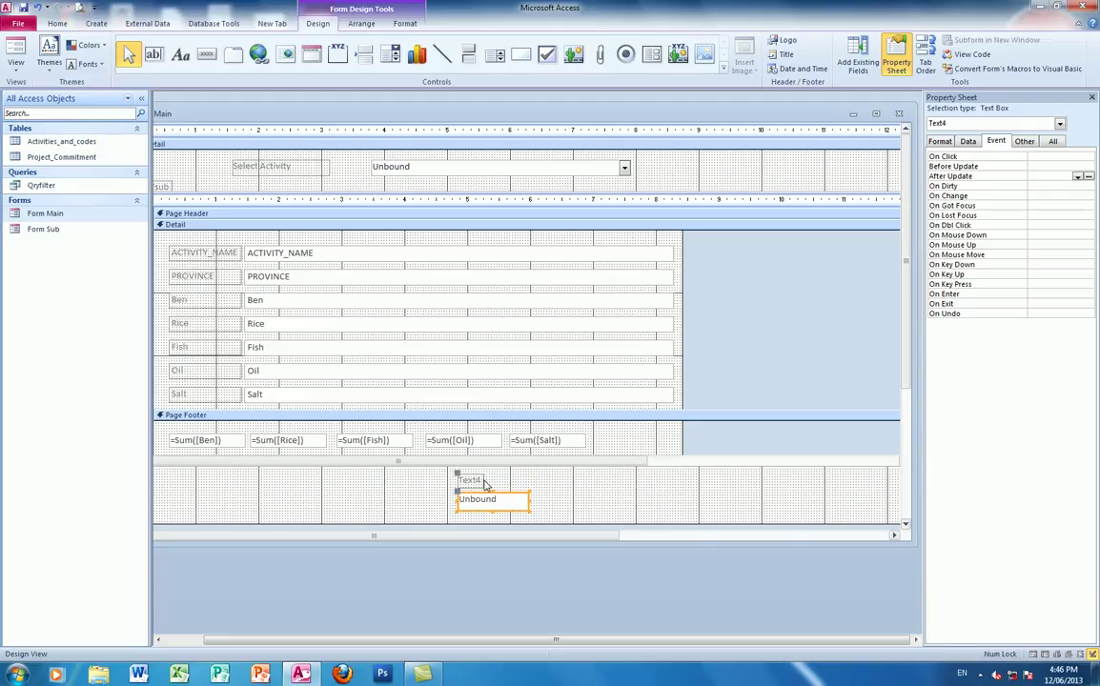
pyautogui.click(481, 484)
pyautogui.moveTo(487, 481); pyautogui.dragTo(528, 484)
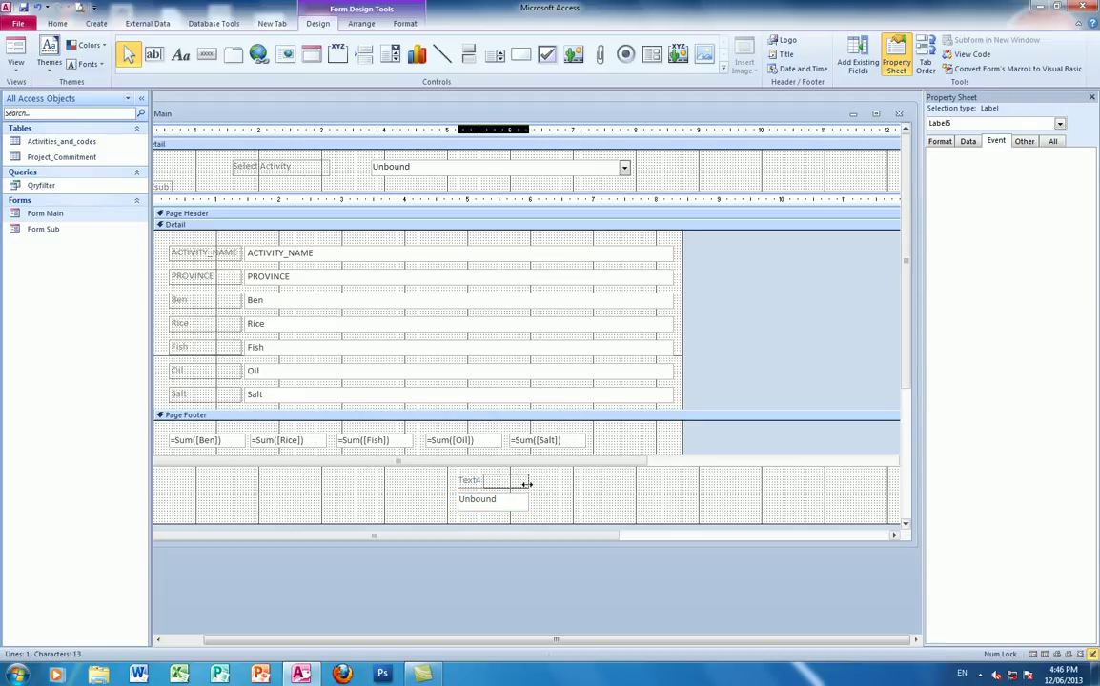
pyautogui.click(535, 494)
pyautogui.click(491, 481)
pyautogui.click(574, 494)
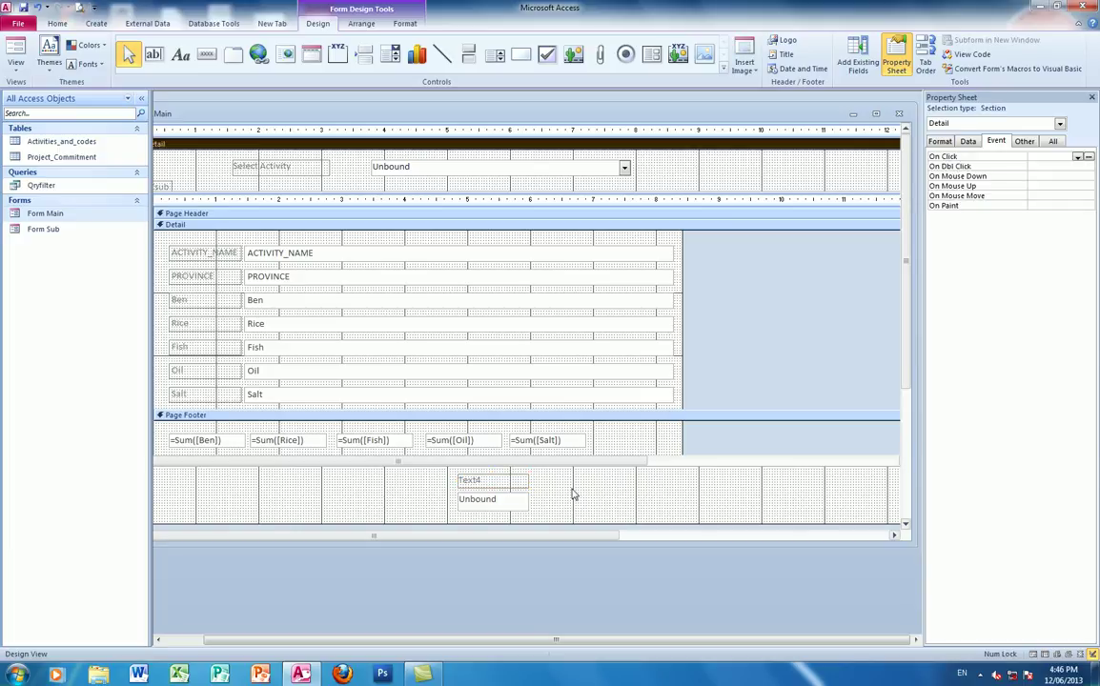
# Change the label's caption to Total Ben and select the unbound text box beneath it
pyautogui.click(488, 483)
pyautogui.click(494, 474)
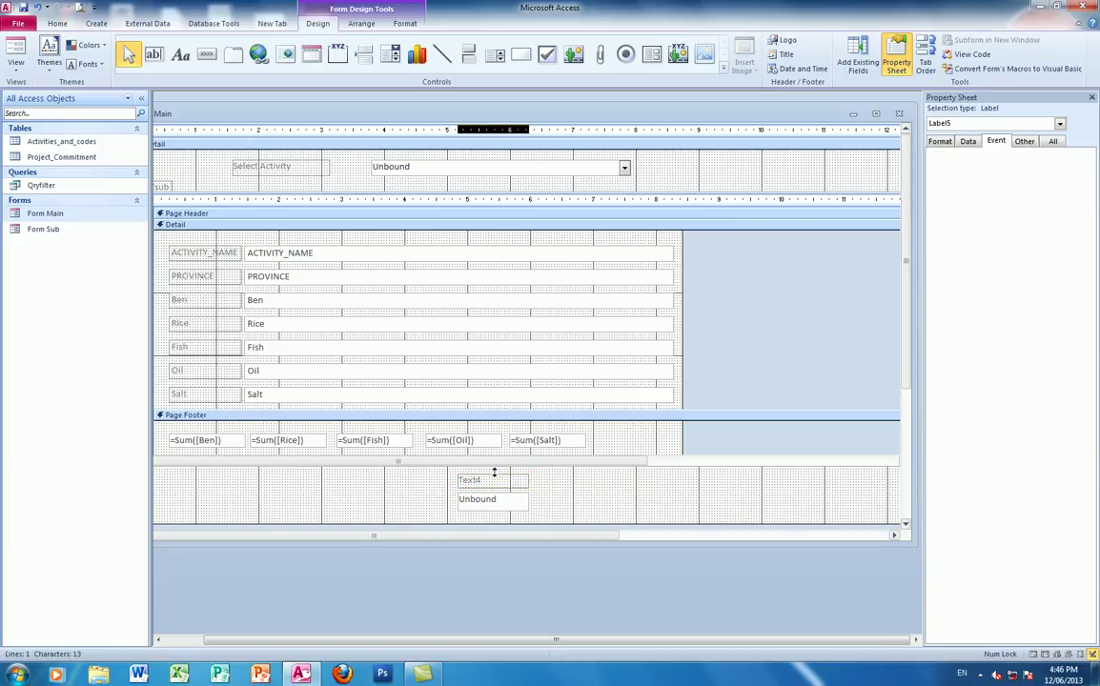
pyautogui.doubleClick(475, 481)
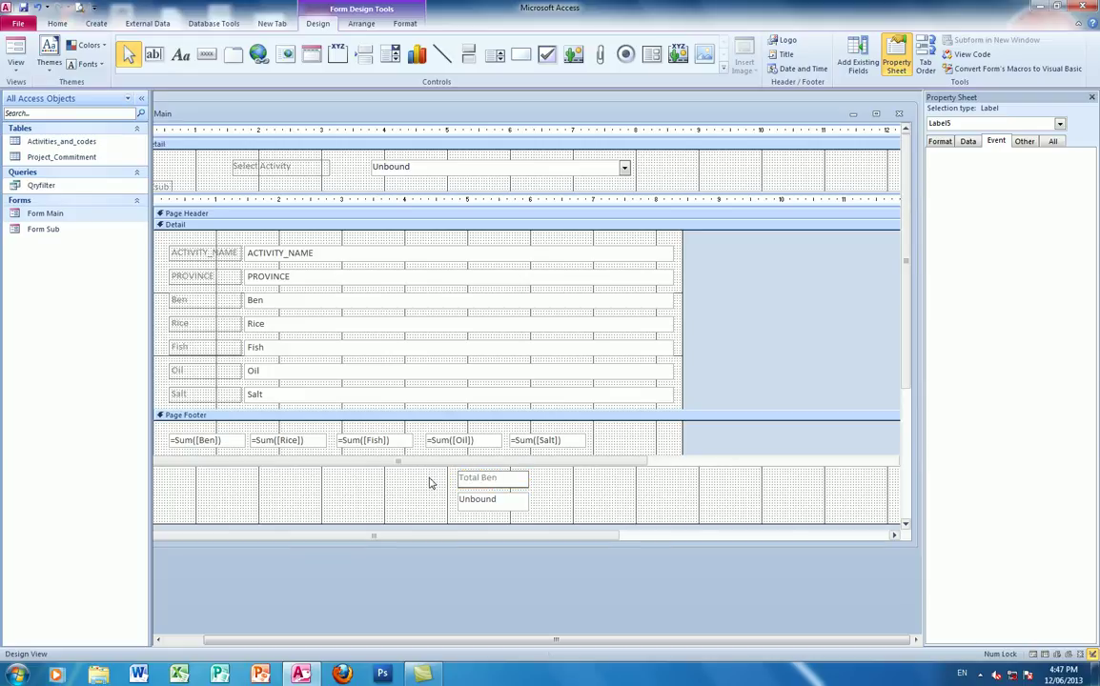
pyautogui.click(537, 488)
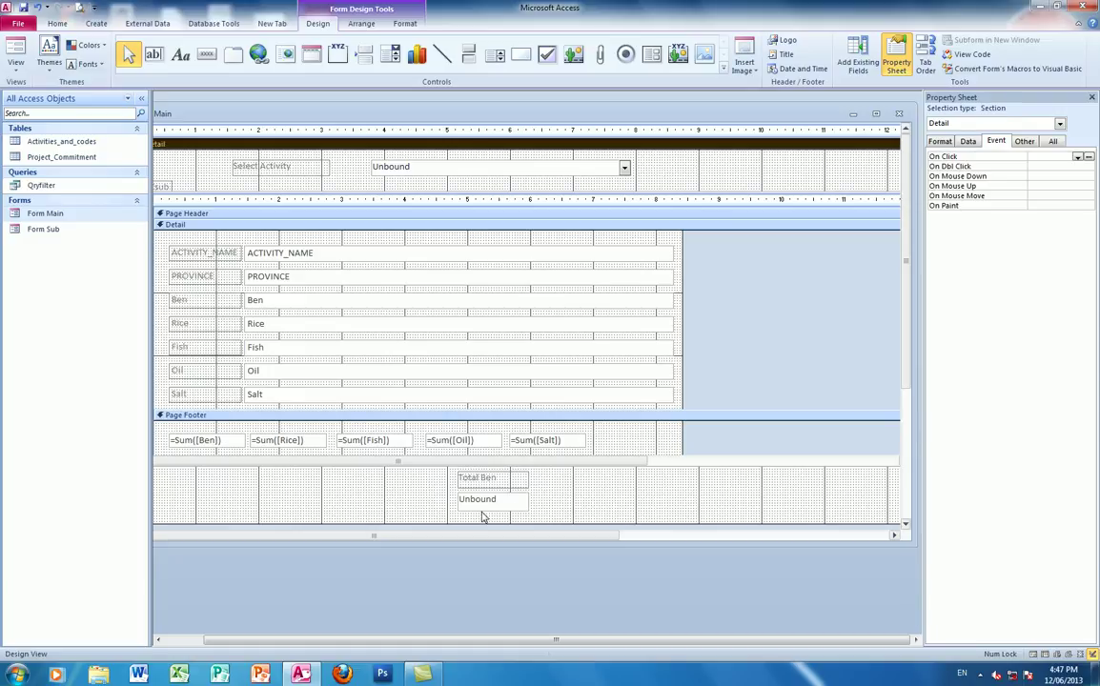
pyautogui.click(498, 499)
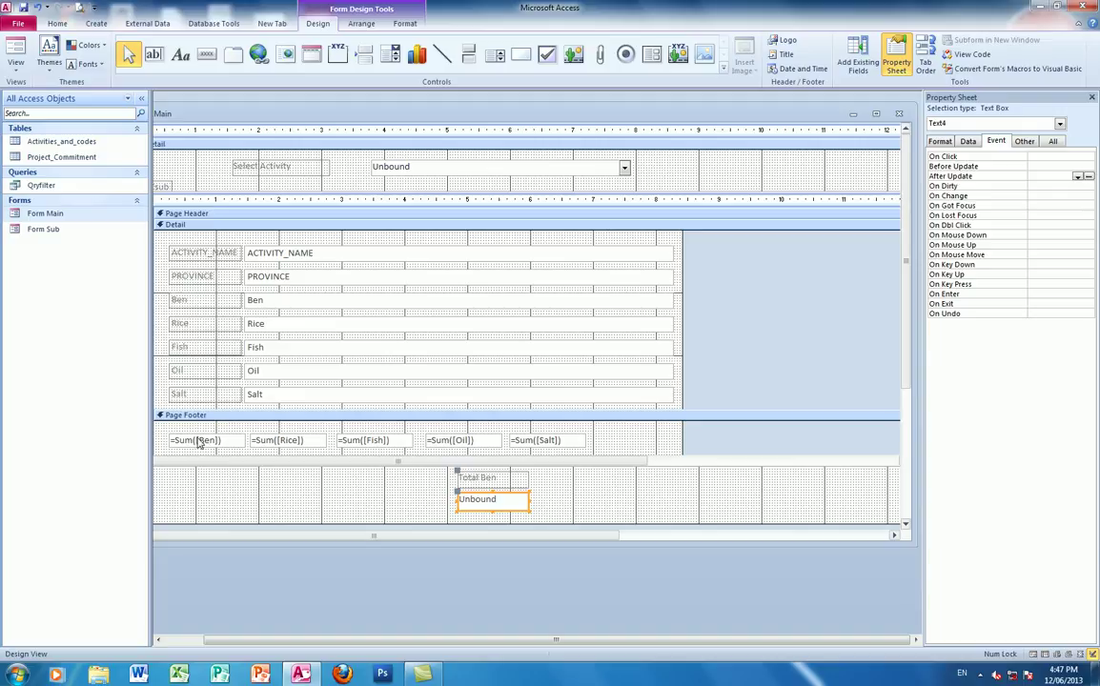
# Bind the text box under Total Ben to Form Sub's txtben control using the Expression Builder
pyautogui.click(472, 499)
pyautogui.click(968, 141)
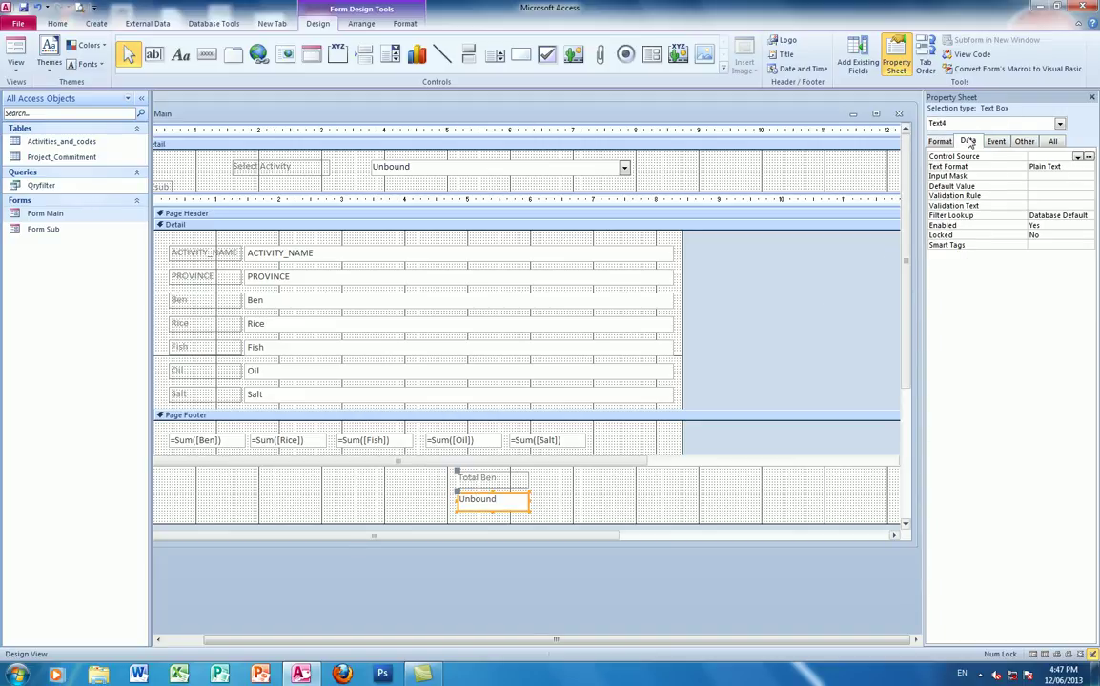
pyautogui.click(1089, 157)
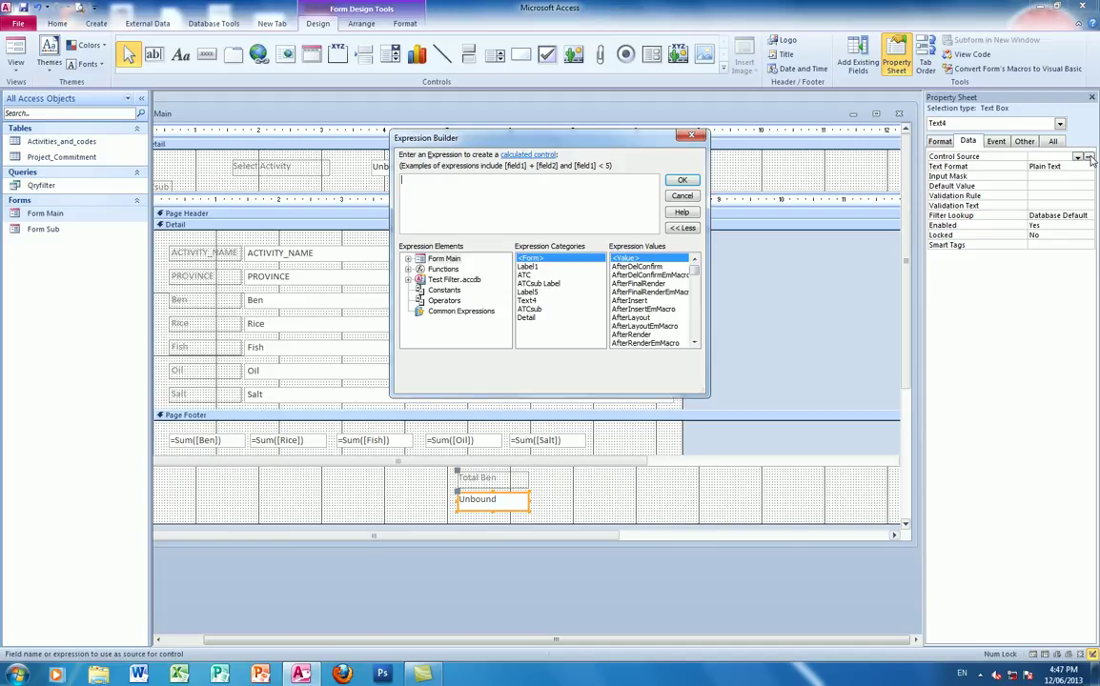
pyautogui.click(408, 263)
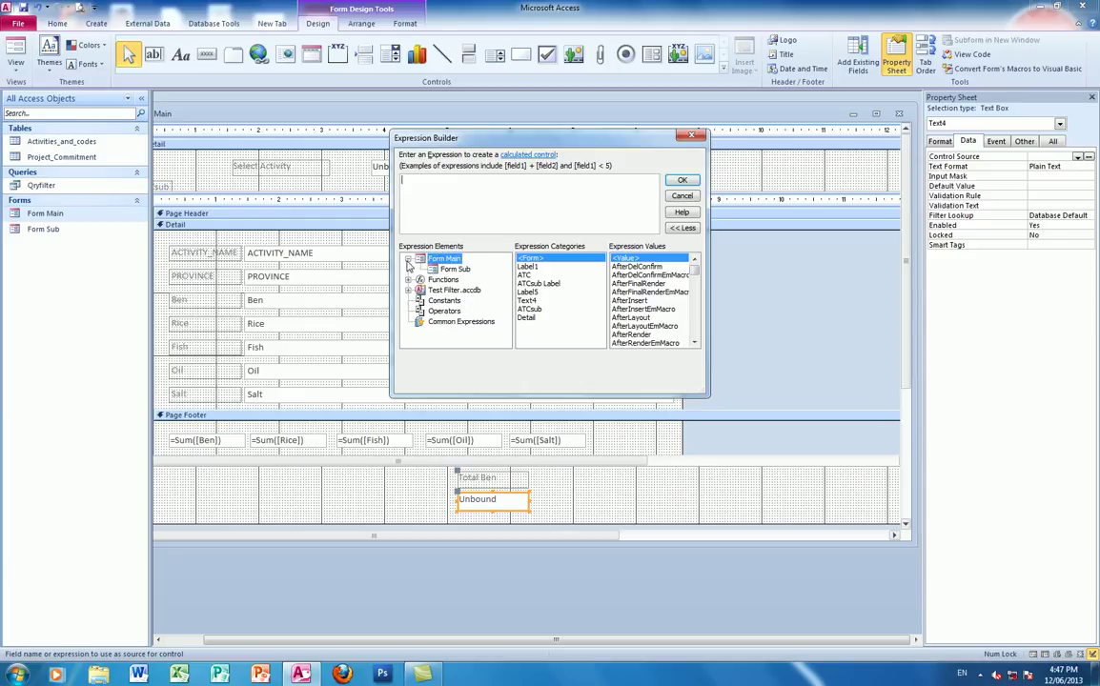
pyautogui.click(454, 268)
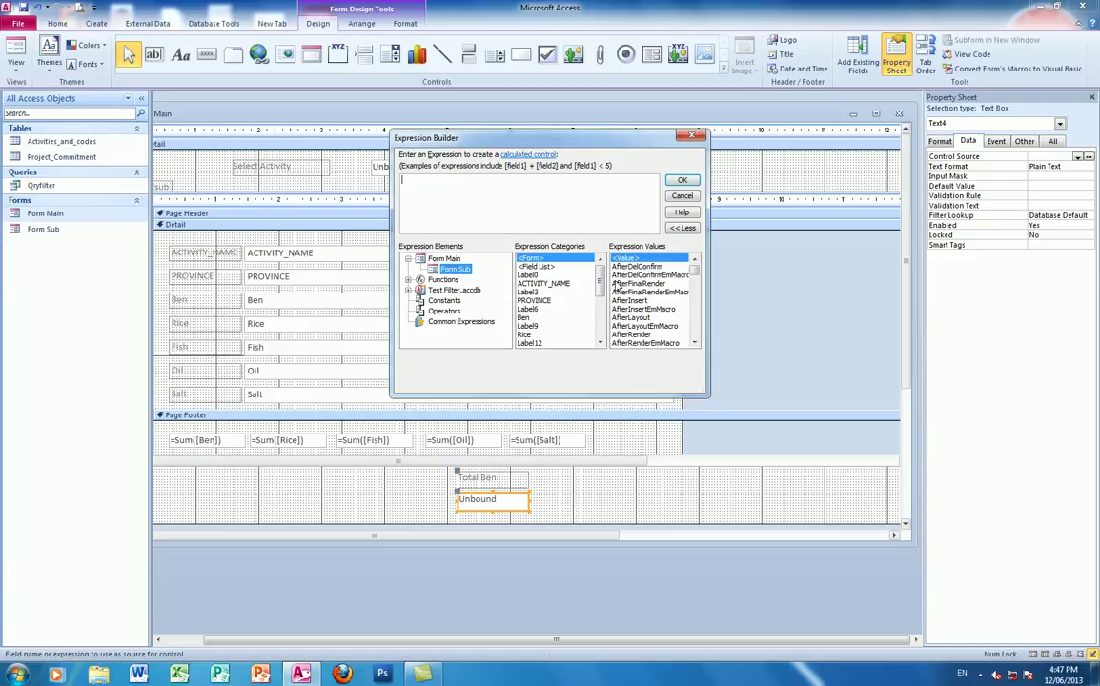
pyautogui.moveTo(601, 272); pyautogui.dragTo(601, 318)
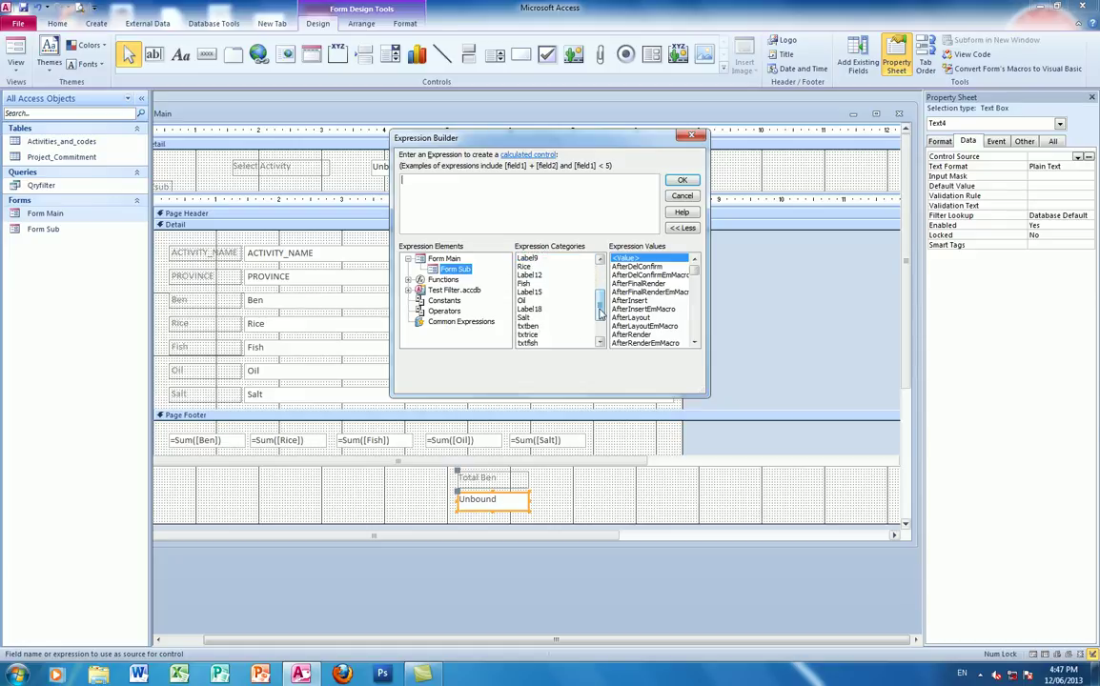
pyautogui.doubleClick(530, 326)
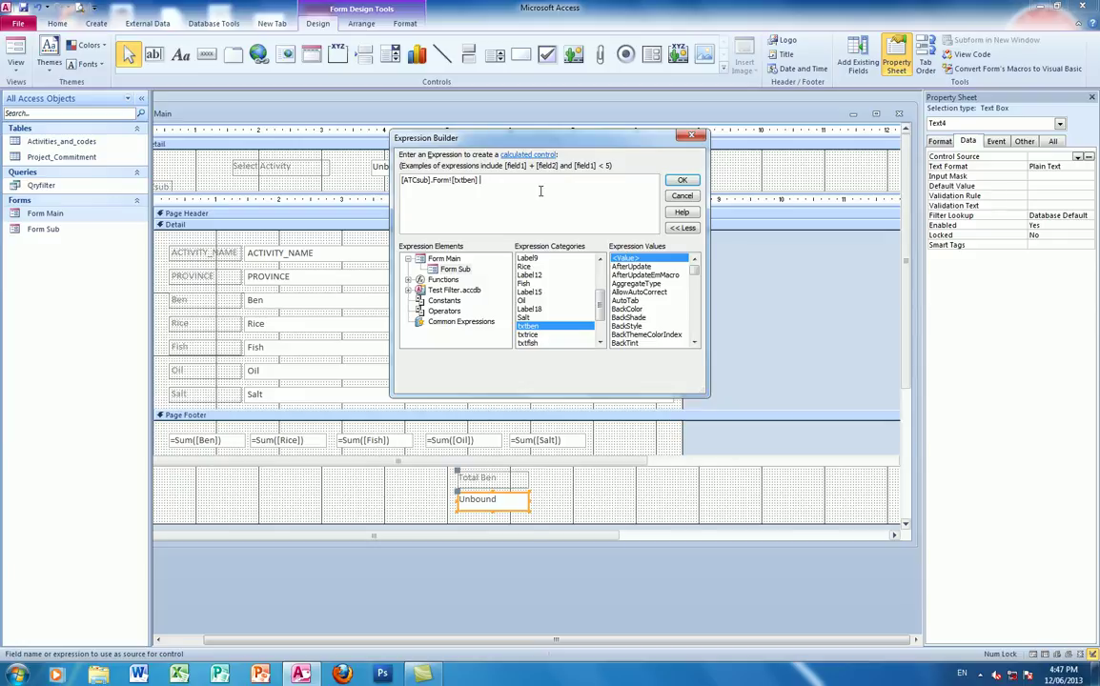
pyautogui.click(683, 180)
# Show Form Main in Form view and check the Total Ben value for Teacher Training
pyautogui.click(16, 69)
pyautogui.click(21, 91)
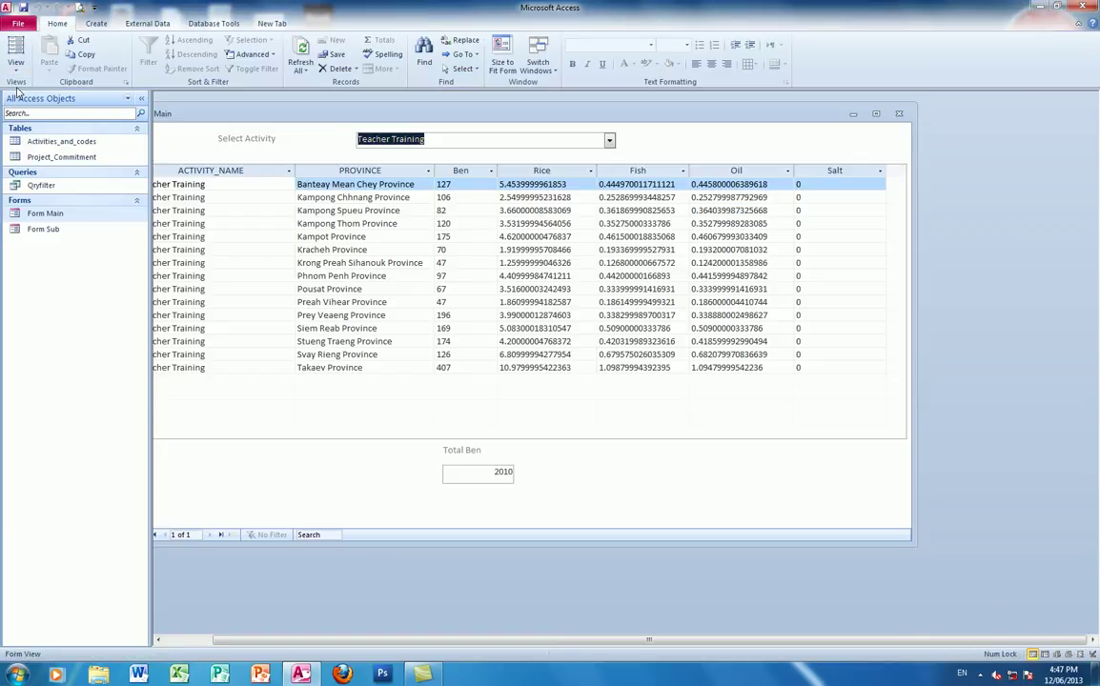
pyautogui.doubleClick(509, 472)
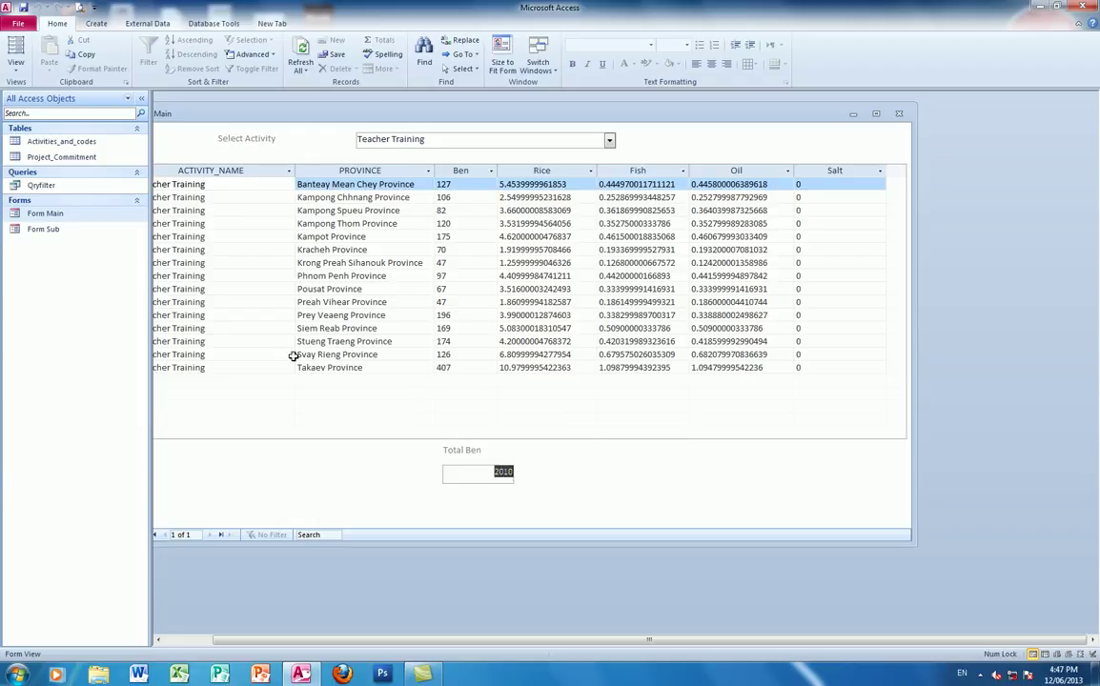
# Return to Design view and paste five copies of the Total Ben label and its text box
pyautogui.click(16, 67)
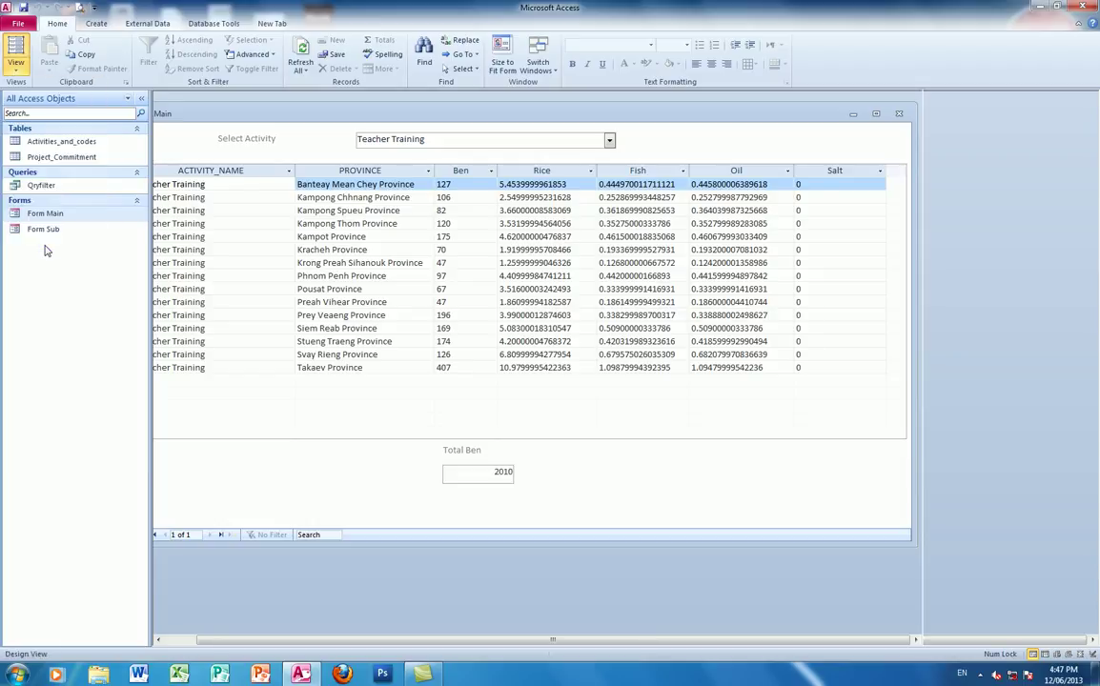
pyautogui.click(44, 244)
pyautogui.click(553, 486)
pyautogui.click(523, 516)
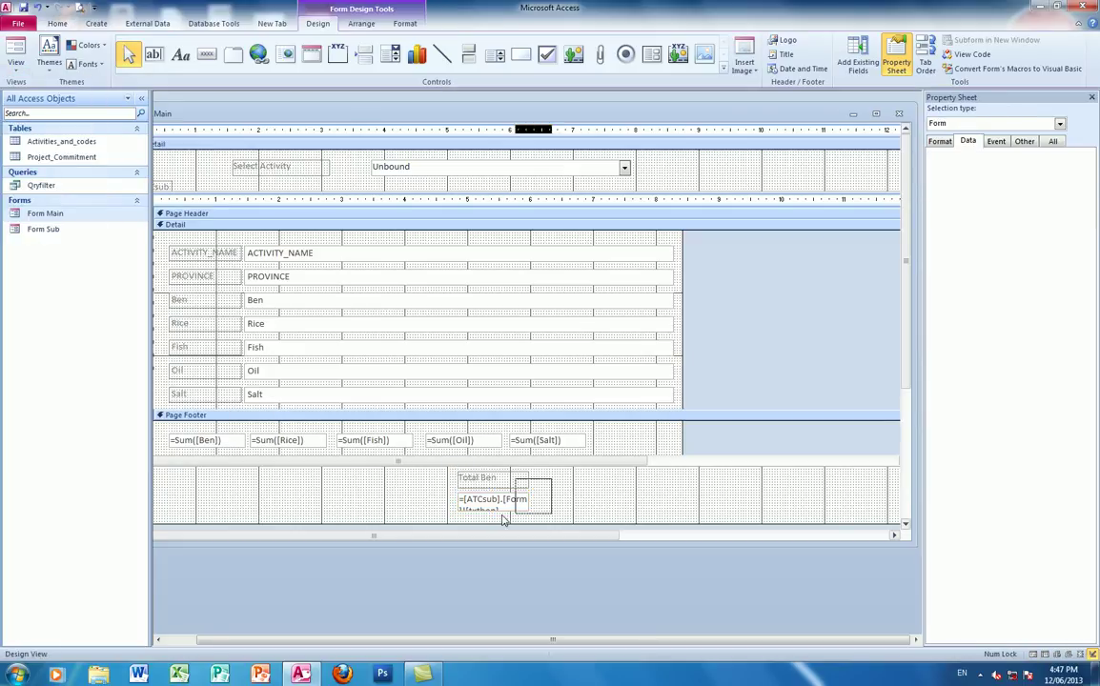
pyautogui.moveTo(523, 516); pyautogui.dragTo(494, 520)
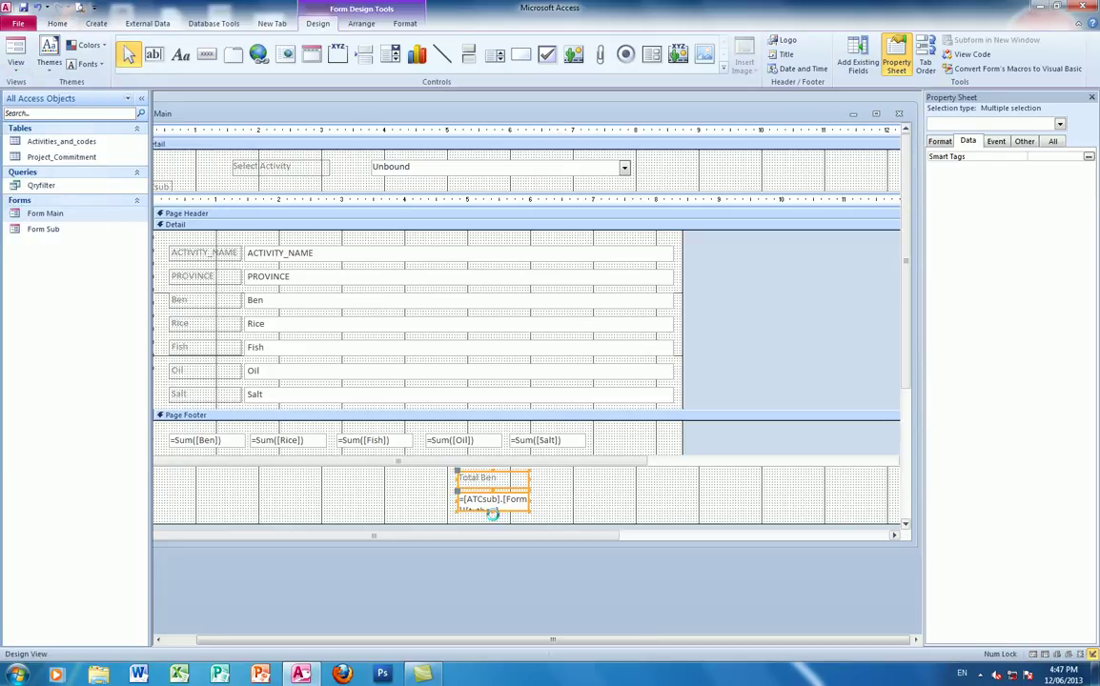
pyautogui.hotkey('ctrl', 'c')
pyautogui.hotkey('ctrl', 'v')
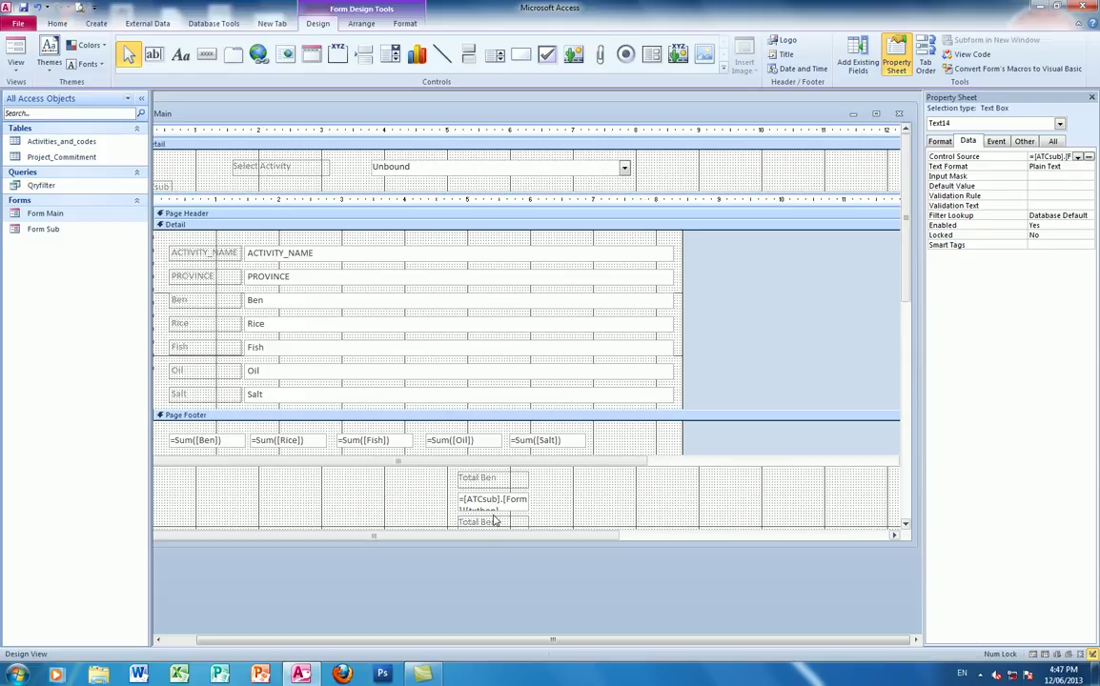
pyautogui.hotkey('ctrl', 'v')
pyautogui.hotkey('ctrl', 'v')
pyautogui.hotkey('ctrl', 'v')
pyautogui.hotkey('ctrl', 'v')
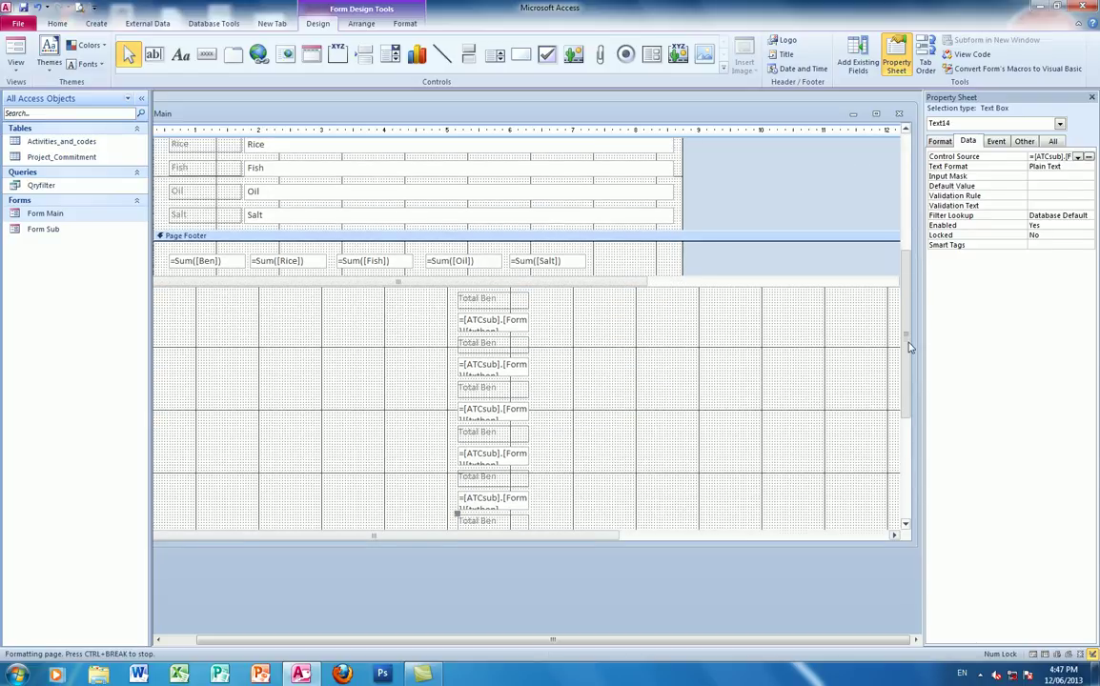
# Move four of the copied label and text box pairs into one row beside the original pair
pyautogui.moveTo(559, 341); pyautogui.dragTo(577, 298)
pyautogui.moveTo(558, 366)
pyautogui.mouseDown()
pyautogui.moveTo(524, 400)
pyautogui.moveTo(494, 391)
pyautogui.moveTo(631, 341)
pyautogui.moveTo(653, 310)
pyautogui.moveTo(665, 314)
pyautogui.mouseUp()
pyautogui.moveTo(562, 419)
pyautogui.mouseDown()
pyautogui.moveTo(491, 464)
pyautogui.moveTo(490, 444)
pyautogui.moveTo(738, 316)
pyautogui.mouseUp()
pyautogui.moveTo(560, 466)
pyautogui.mouseDown()
pyautogui.moveTo(489, 491)
pyautogui.moveTo(643, 437)
pyautogui.moveTo(776, 358)
pyautogui.moveTo(820, 305)
pyautogui.moveTo(818, 291)
pyautogui.mouseUp()
# Delete the surplus copied pair and shrink the Detail section's height to just below the row of totals
pyautogui.click(530, 515)
pyautogui.scroll(-2, 538, 515)
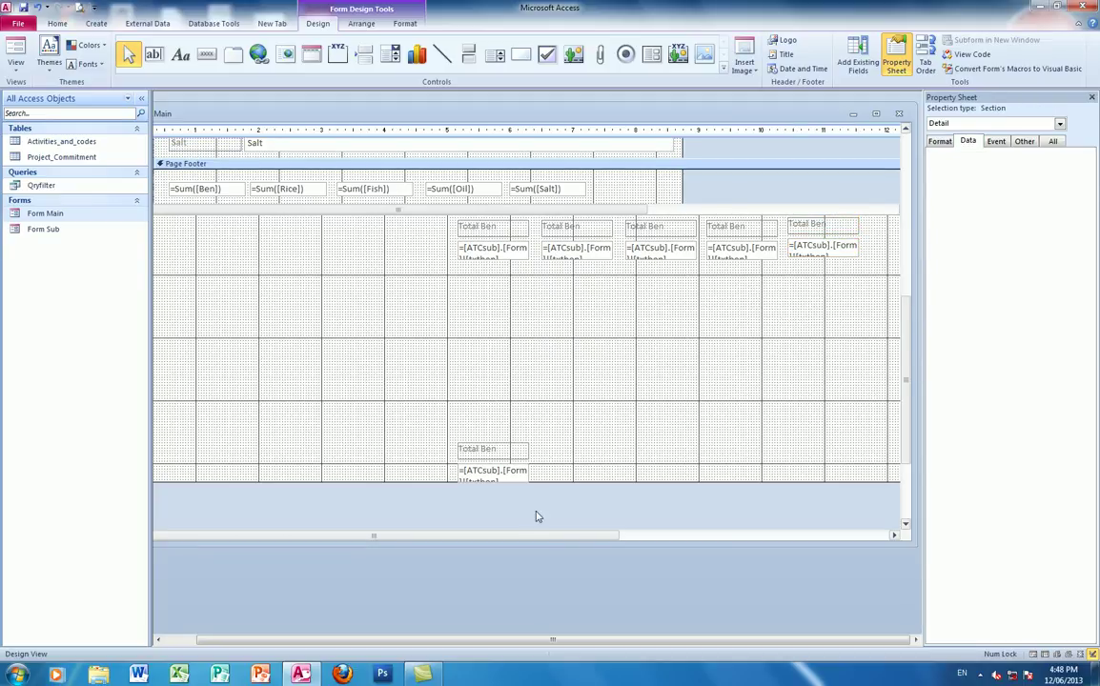
pyautogui.click(483, 479)
pyautogui.press('Delete')
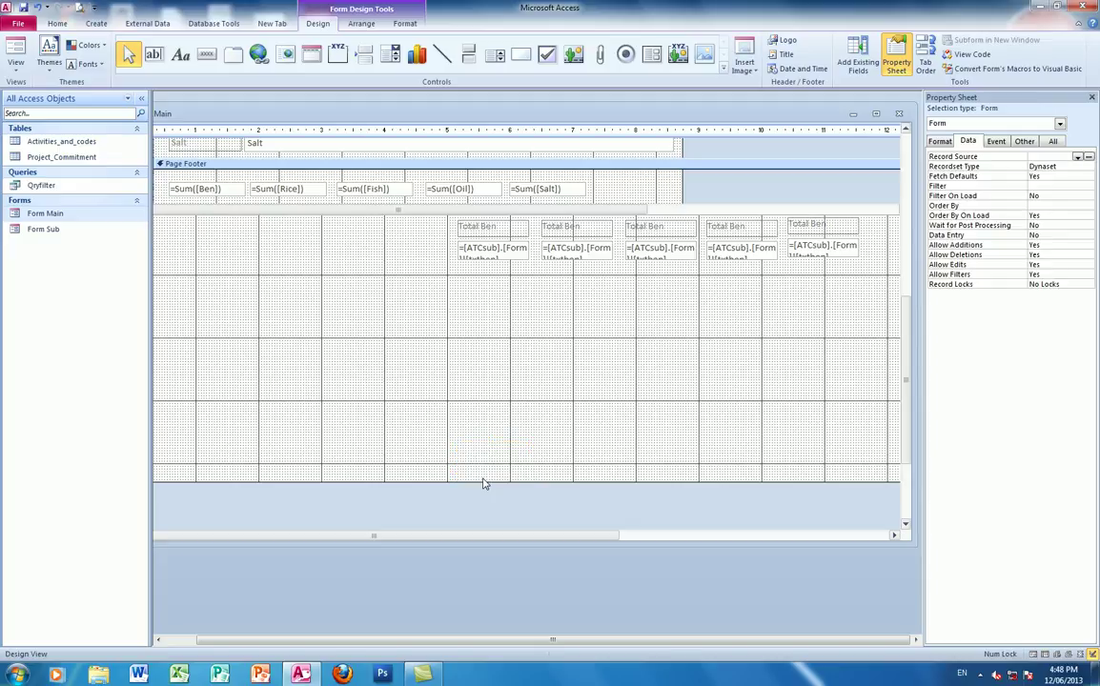
pyautogui.moveTo(486, 479); pyautogui.dragTo(509, 278)
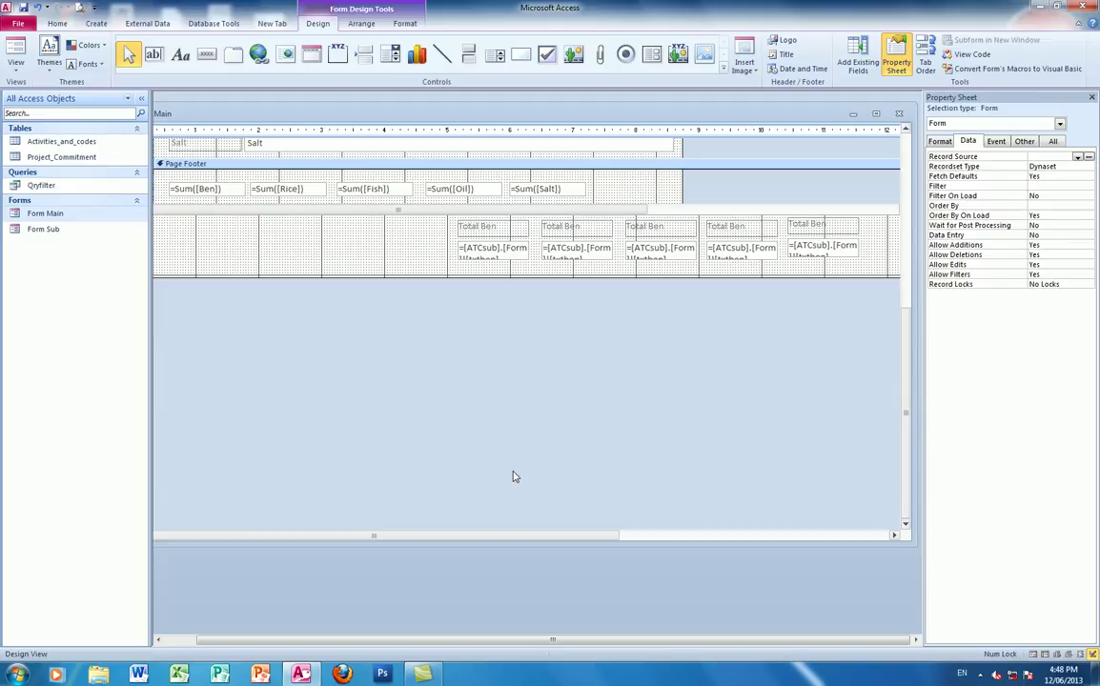
# Clear the copied expressions from the second and third total text boxes
pyautogui.scroll(5, 513, 476)
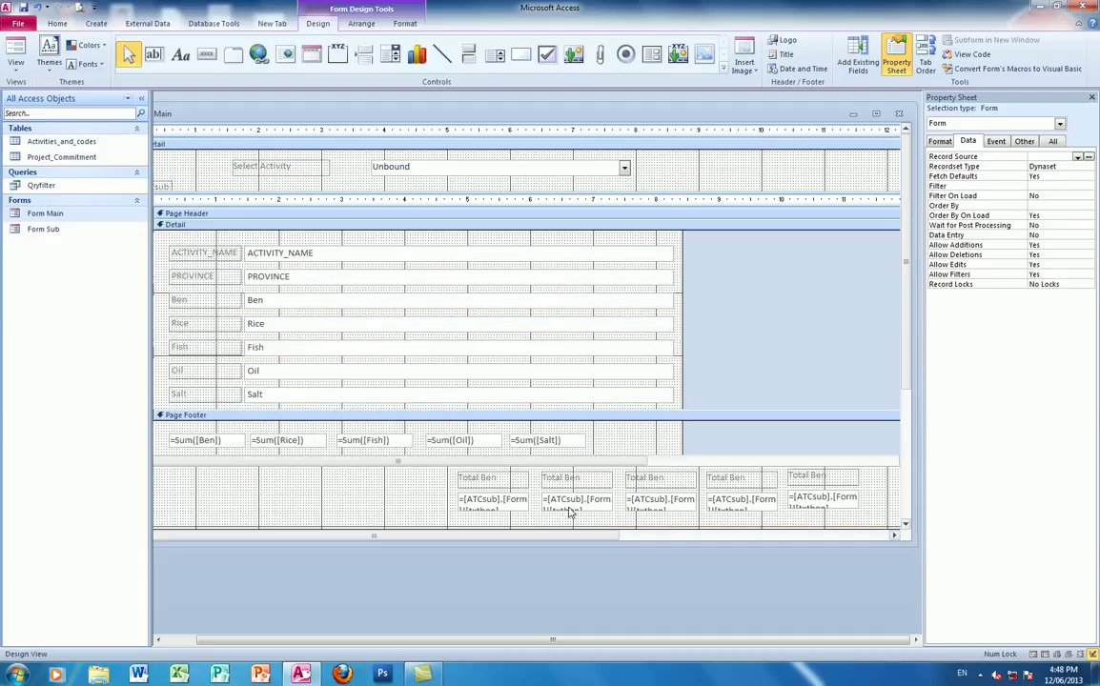
pyautogui.click(572, 506)
pyautogui.click(593, 503)
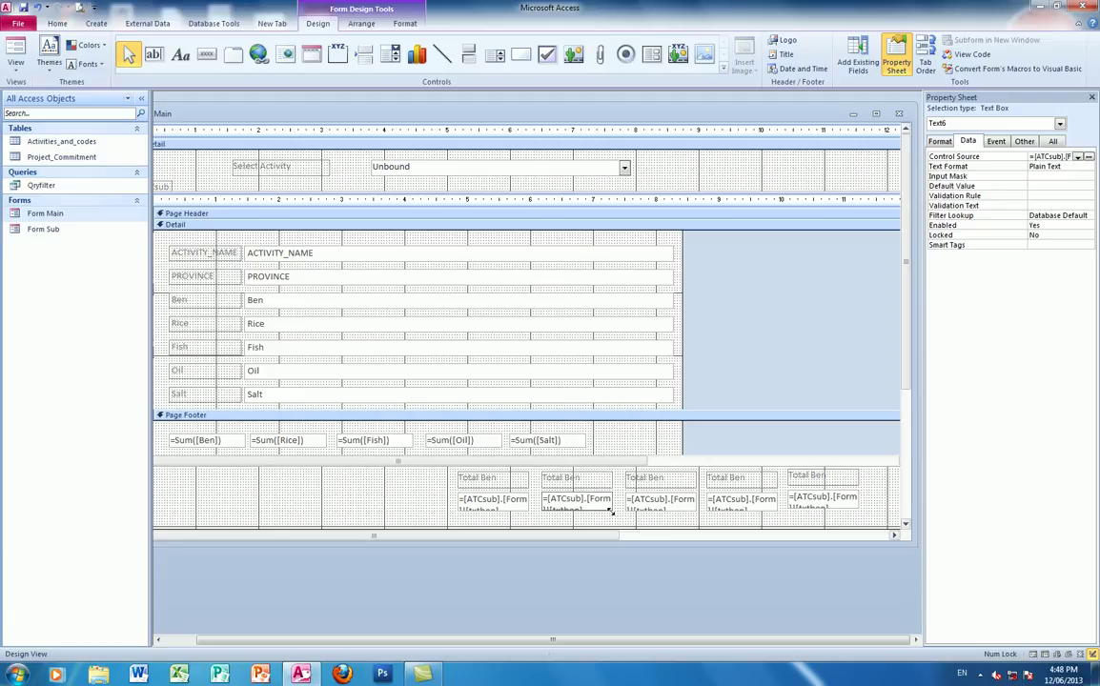
pyautogui.moveTo(582, 505); pyautogui.dragTo(614, 520)
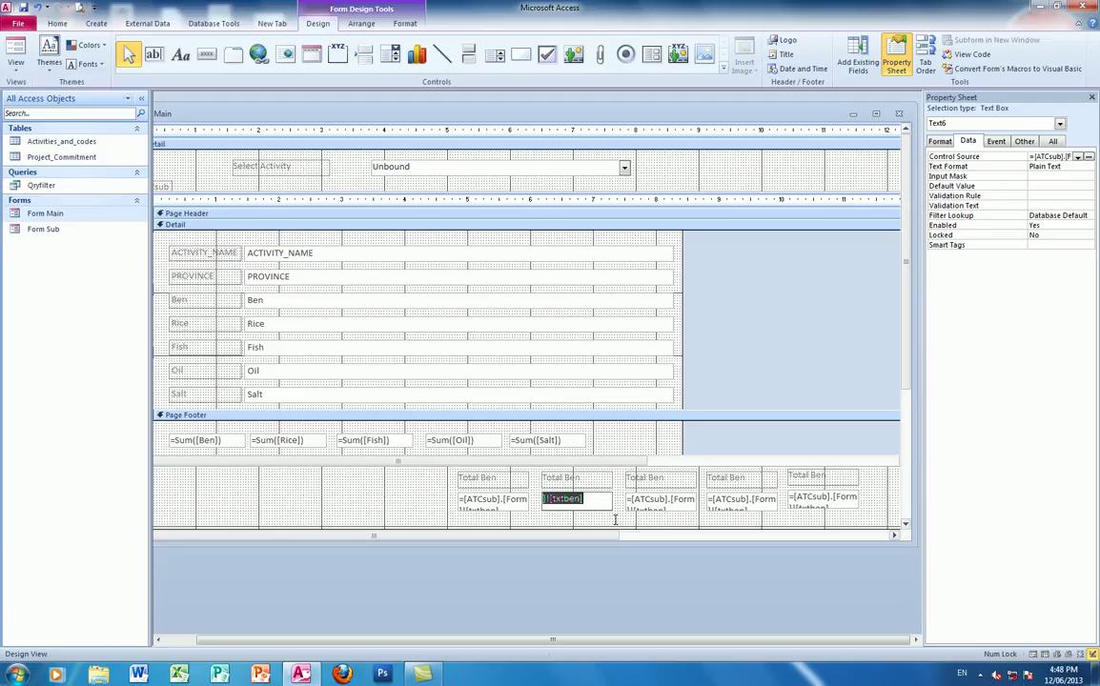
pyautogui.write('=')
pyautogui.click(637, 503)
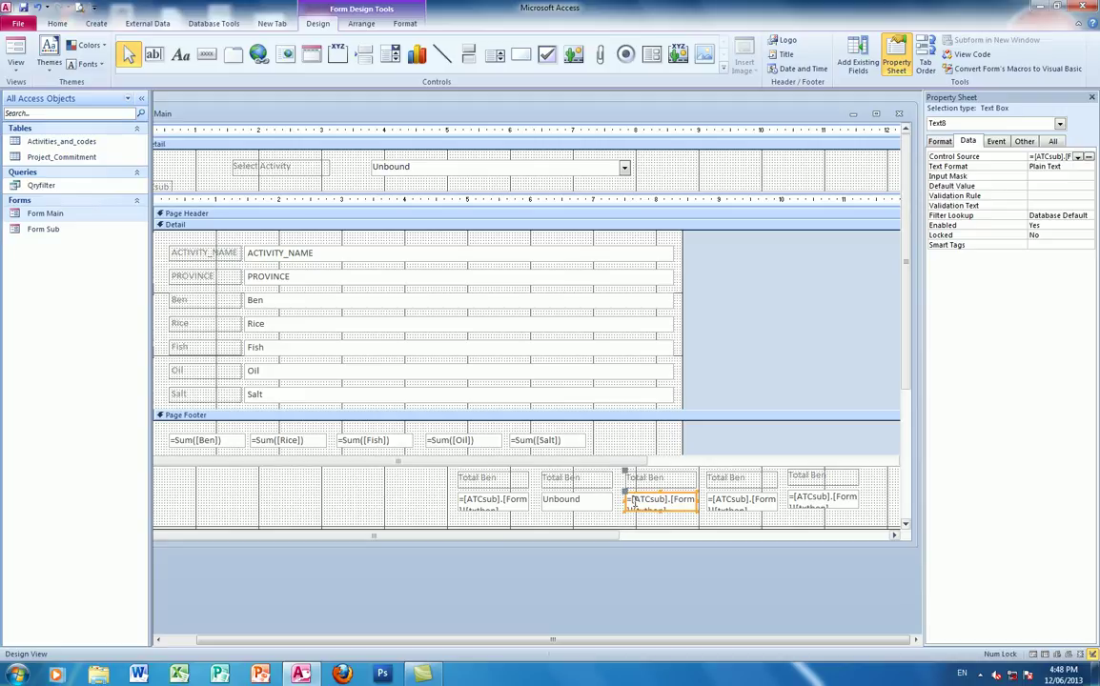
pyautogui.moveTo(626, 500); pyautogui.dragTo(685, 515)
pyautogui.press('BackSpace')
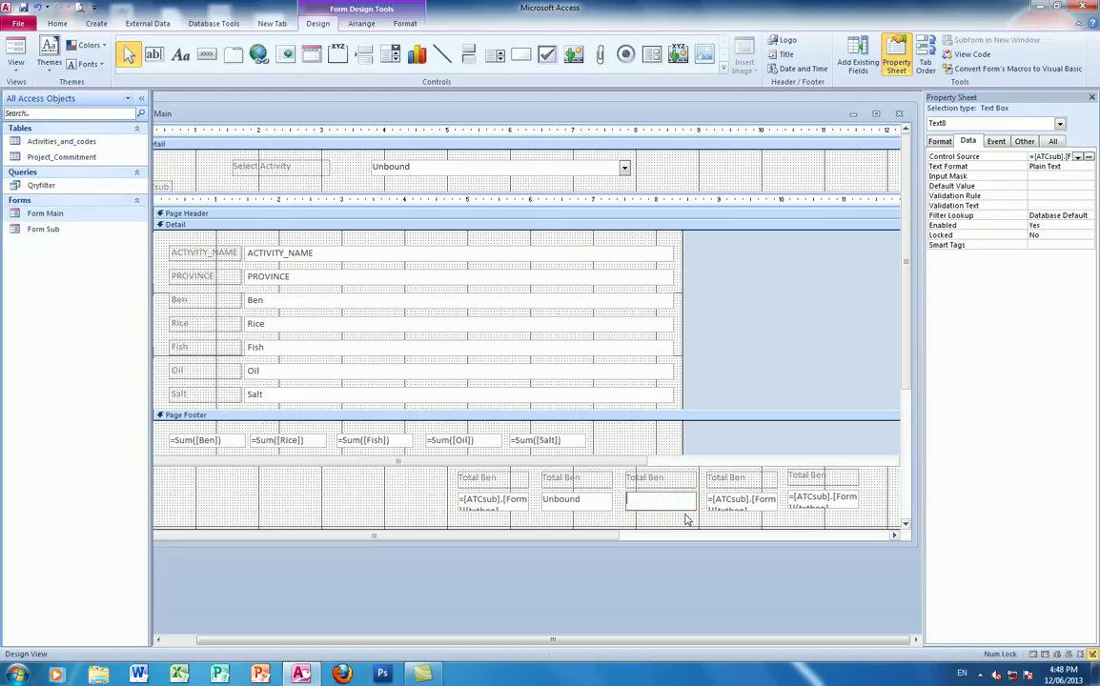
# Clear the copied expression from the fourth total text box
pyautogui.click(729, 500)
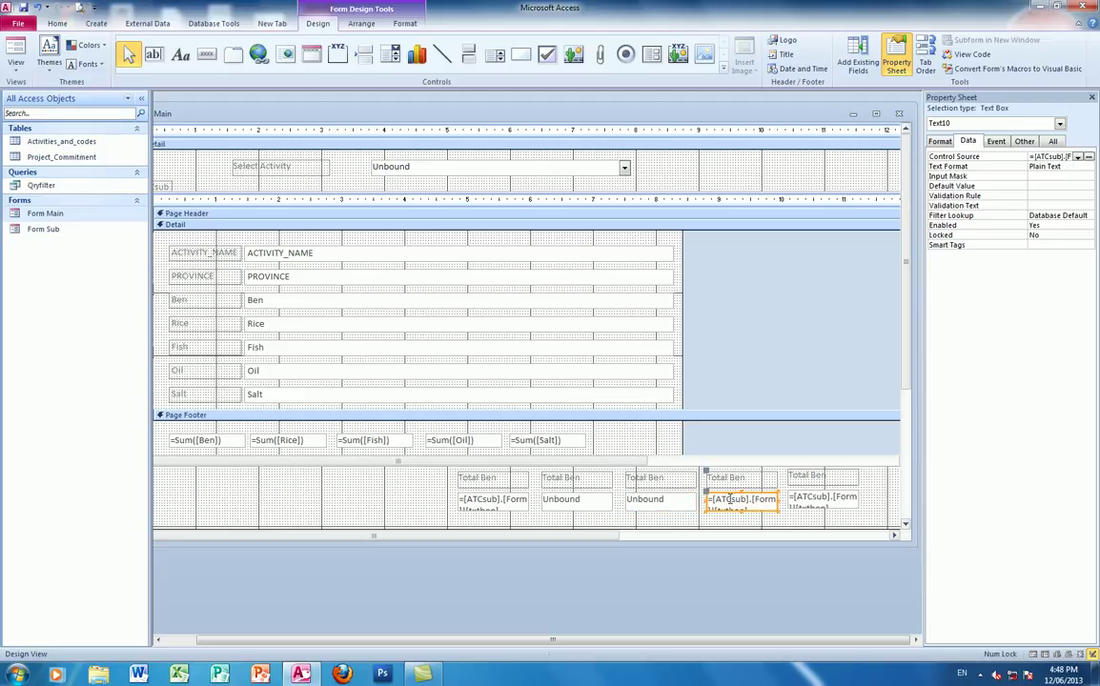
pyautogui.scroll(-2, 729, 499)
pyautogui.moveTo(708, 435); pyautogui.dragTo(797, 465)
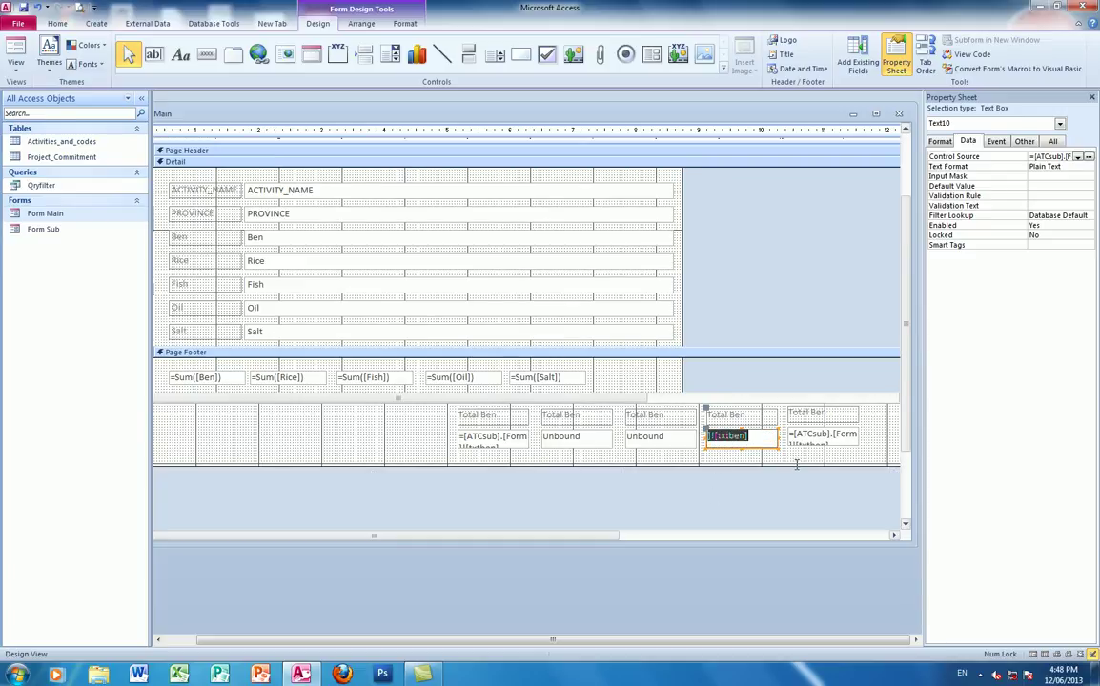
pyautogui.click(796, 464)
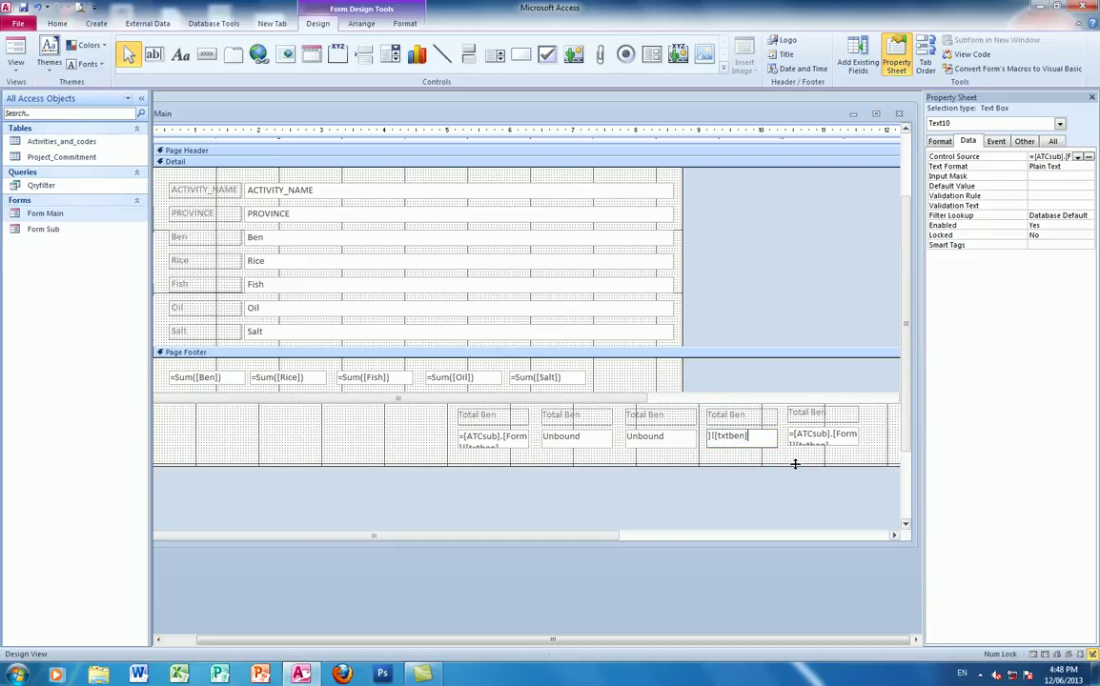
pyautogui.press('BackSpace')
pyautogui.press('BackSpace')
pyautogui.press('BackSpace')
pyautogui.press('BackSpace')
pyautogui.press('BackSpace')
pyautogui.press('BackSpace')
pyautogui.press('BackSpace')
pyautogui.press('BackSpace')
pyautogui.press('BackSpace')
pyautogui.press('BackSpace')
pyautogui.press('BackSpace')
pyautogui.press('BackSpace')
pyautogui.press('BackSpace')
pyautogui.press('BackSpace')
pyautogui.press('BackSpace')
pyautogui.press('BackSpace')
pyautogui.press('BackSpace')
pyautogui.press('BackSpace')
pyautogui.press('BackSpace')
pyautogui.press('BackSpace')
pyautogui.press('BackSpace')
pyautogui.press('BackSpace')
pyautogui.press('BackSpace')
pyautogui.press('BackSpace')
# Clear the copied expression from the fifth total text box, keeping the box and its label
pyautogui.click(809, 437)
pyautogui.press('Delete')
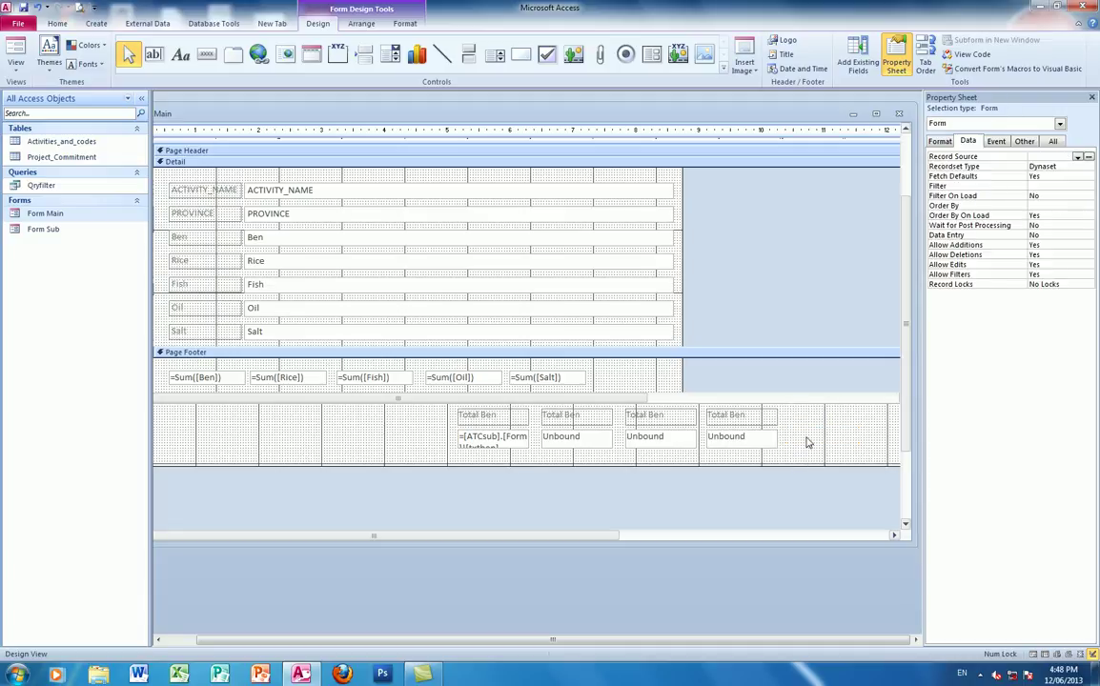
pyautogui.hotkey('ctrl', 'z')
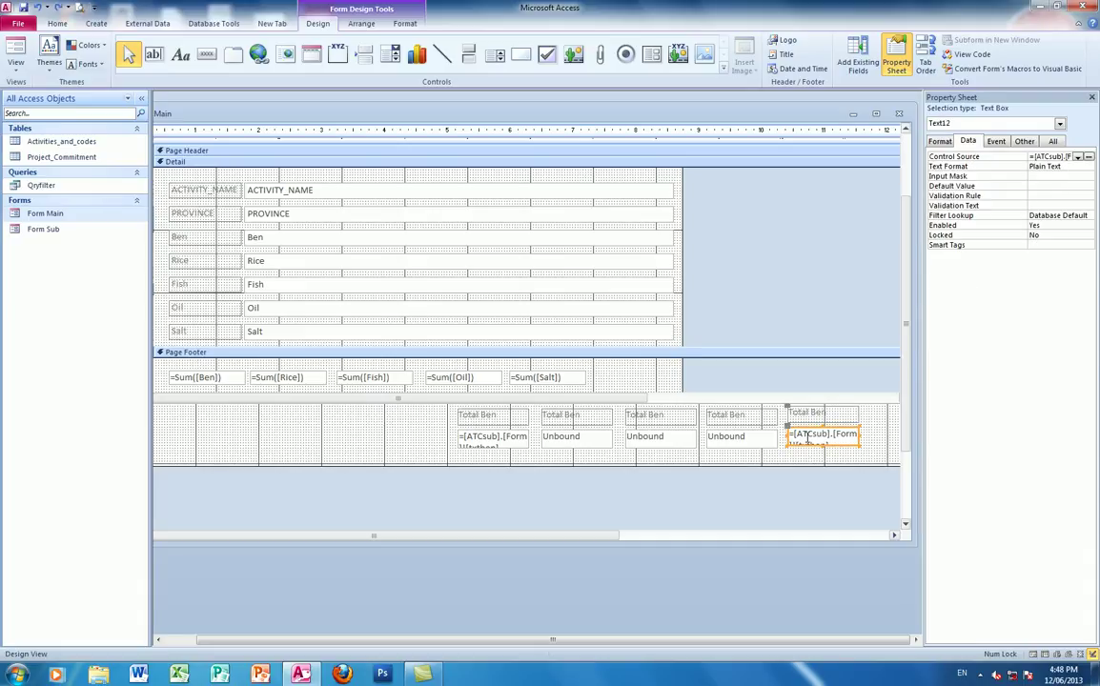
pyautogui.hotkey('ctrl', 'a')
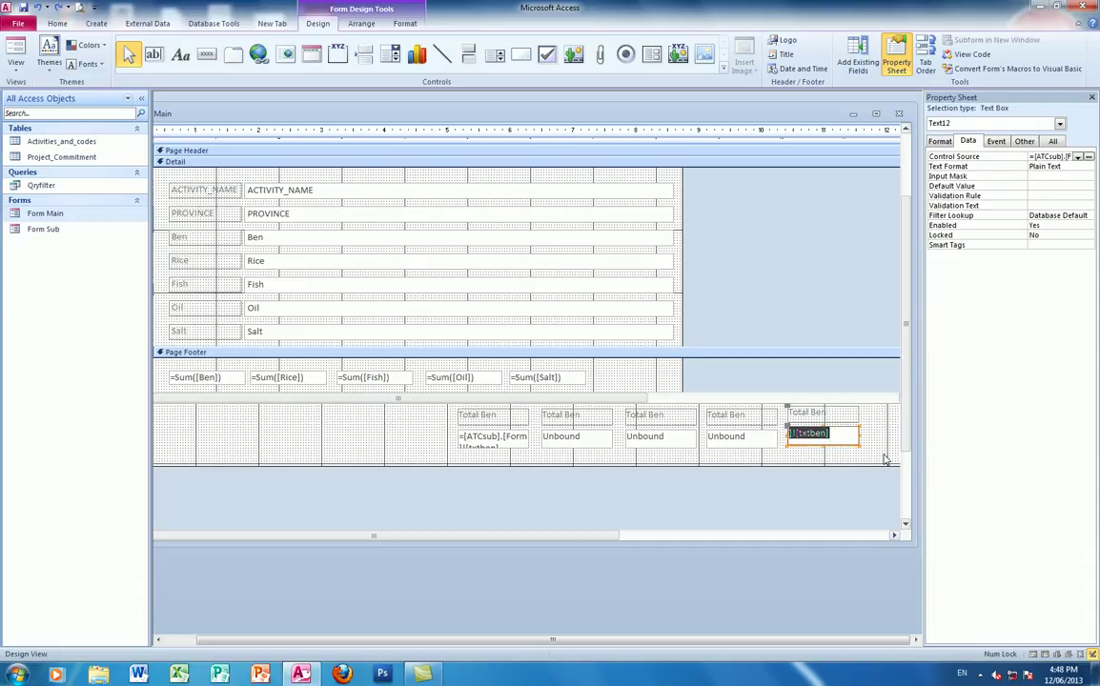
pyautogui.press('Delete')
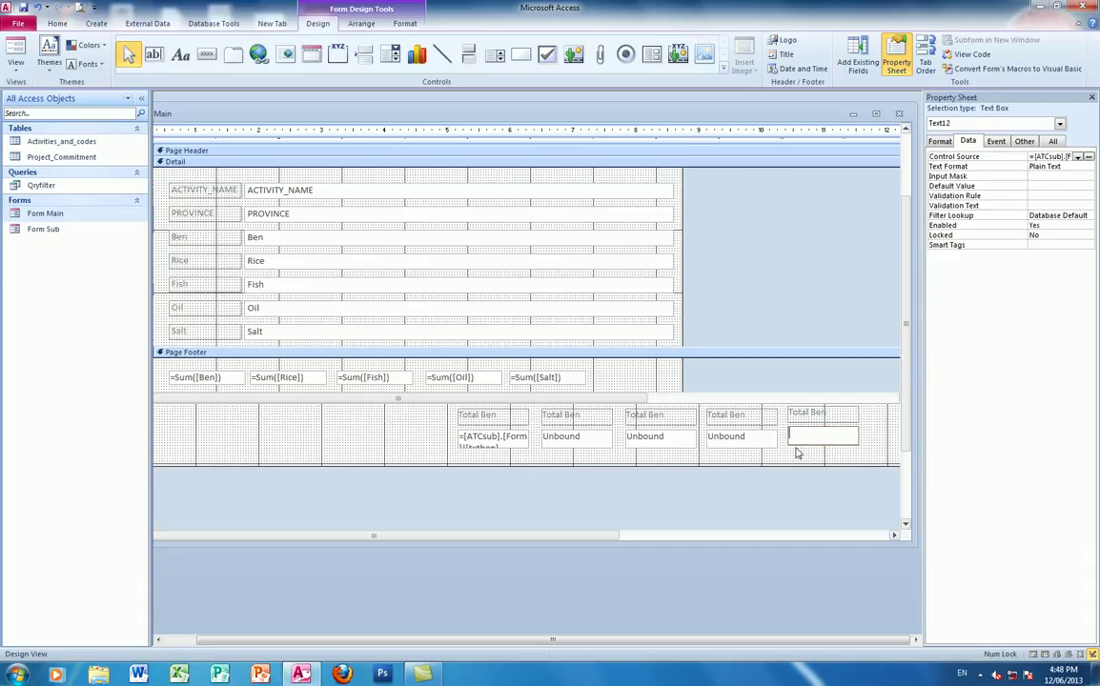
pyautogui.click(795, 462)
# Set the second total text box's expression to =[ATCsub].[Form]![txtrice]
pyautogui.click(568, 438)
pyautogui.click(570, 438)
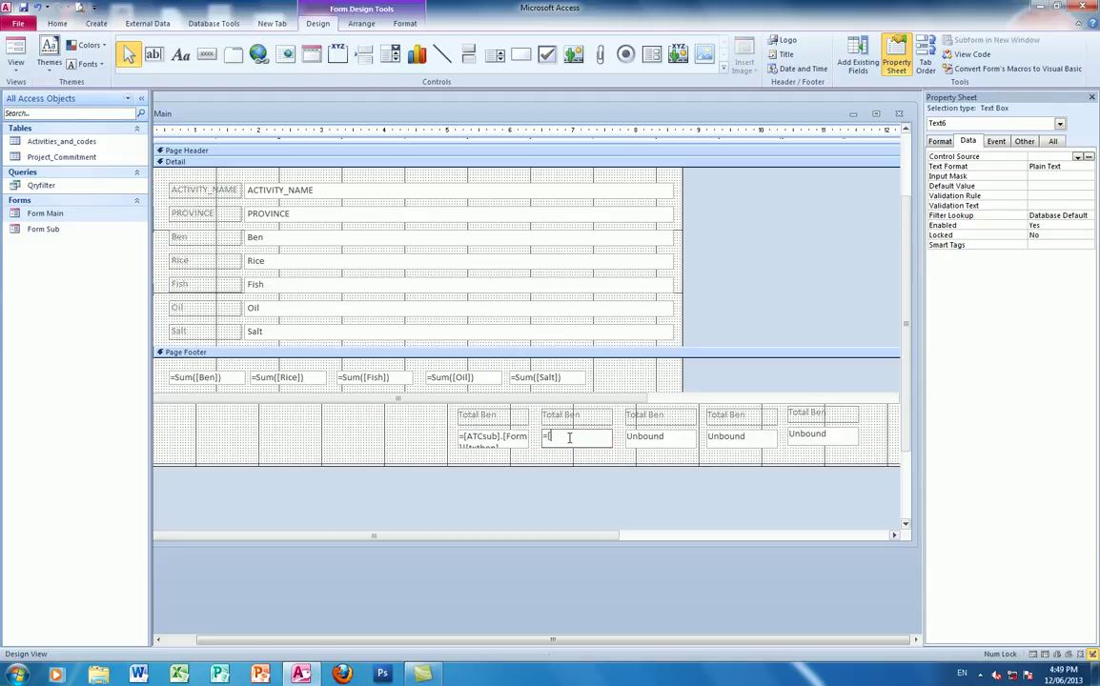
pyautogui.write('=[ATCsub].[For')
pyautogui.write('m')
pyautogui.hotkey('ctrl', 'a')
pyautogui.press('BackSpace')
pyautogui.write('ice')
pyautogui.click(270, 304)
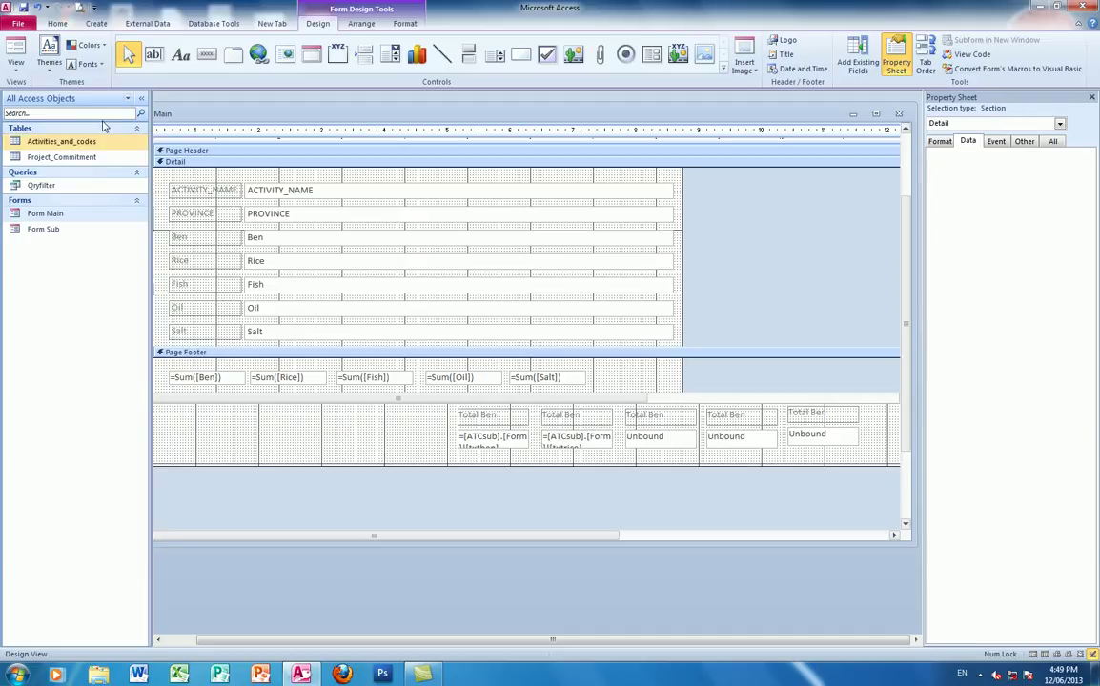
# Check the rice total for Teacher Training in Form view and return to Design view
pyautogui.click(21, 73)
pyautogui.click(23, 90)
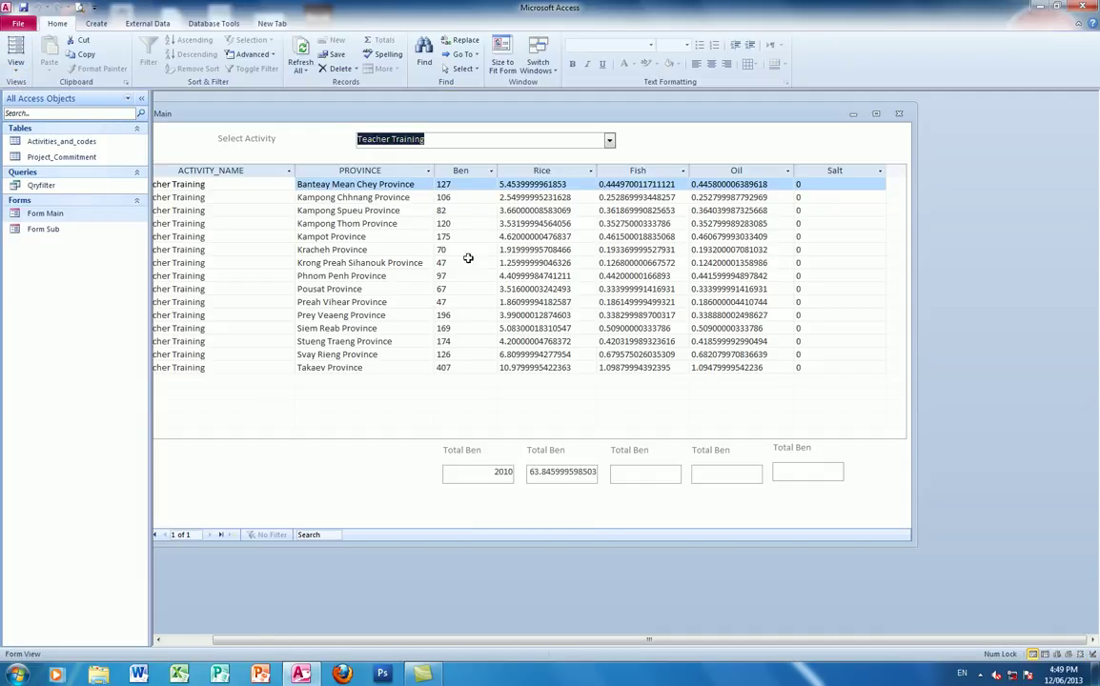
pyautogui.click(16, 68)
pyautogui.click(38, 214)
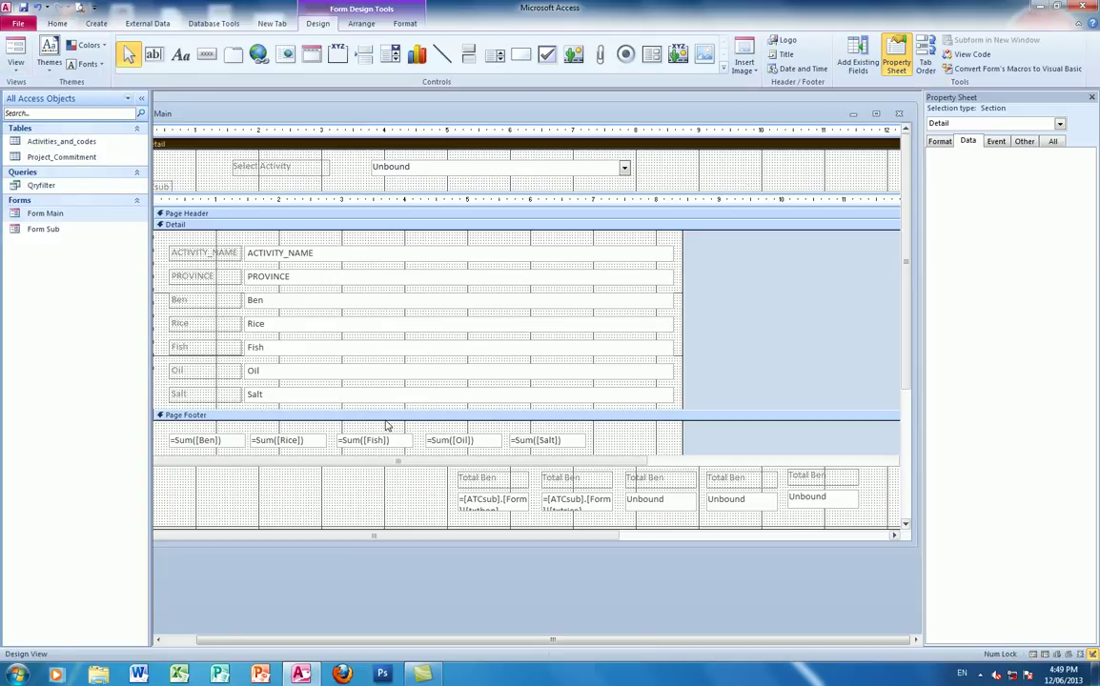
# Change the second total label's caption to Total Rice and the third's to Total Fish
pyautogui.click(572, 478)
pyautogui.doubleClick(567, 477)
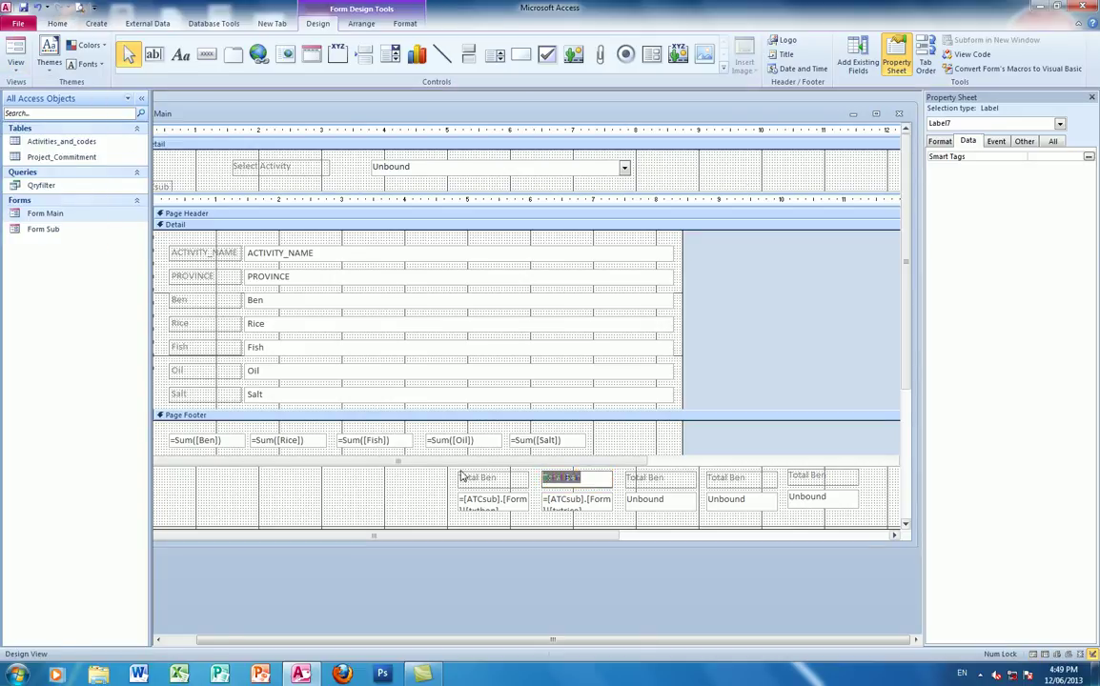
pyautogui.write('T')
pyautogui.click(622, 477)
pyautogui.doubleClick(620, 478)
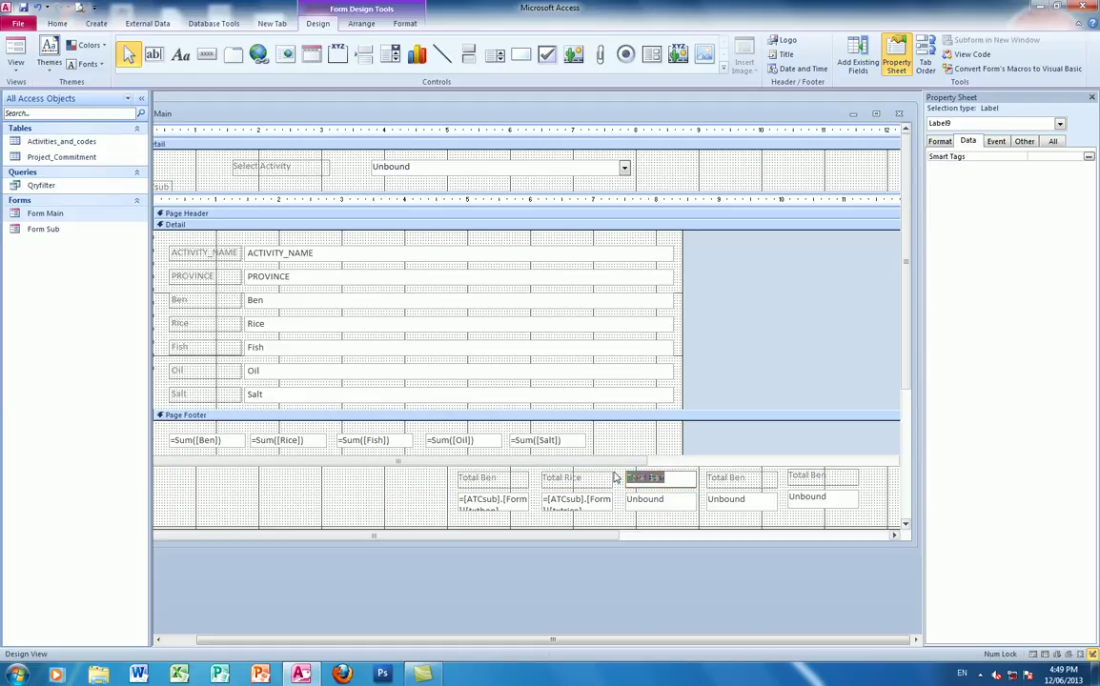
pyautogui.write('Total')
# Change the fourth total label's caption to Total Oil and the fifth's to Total Salt
pyautogui.click(753, 478)
pyautogui.click(759, 480)
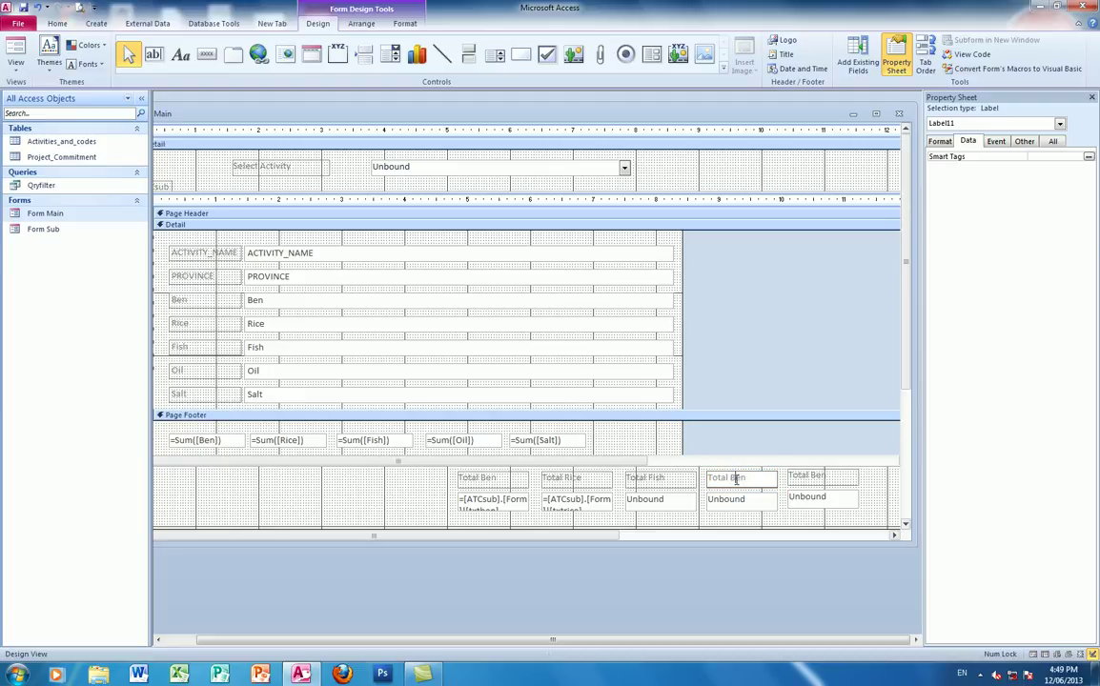
pyautogui.press('BackSpace')
pyautogui.press('BackSpace')
pyautogui.click(811, 477)
pyautogui.doubleClick(818, 476)
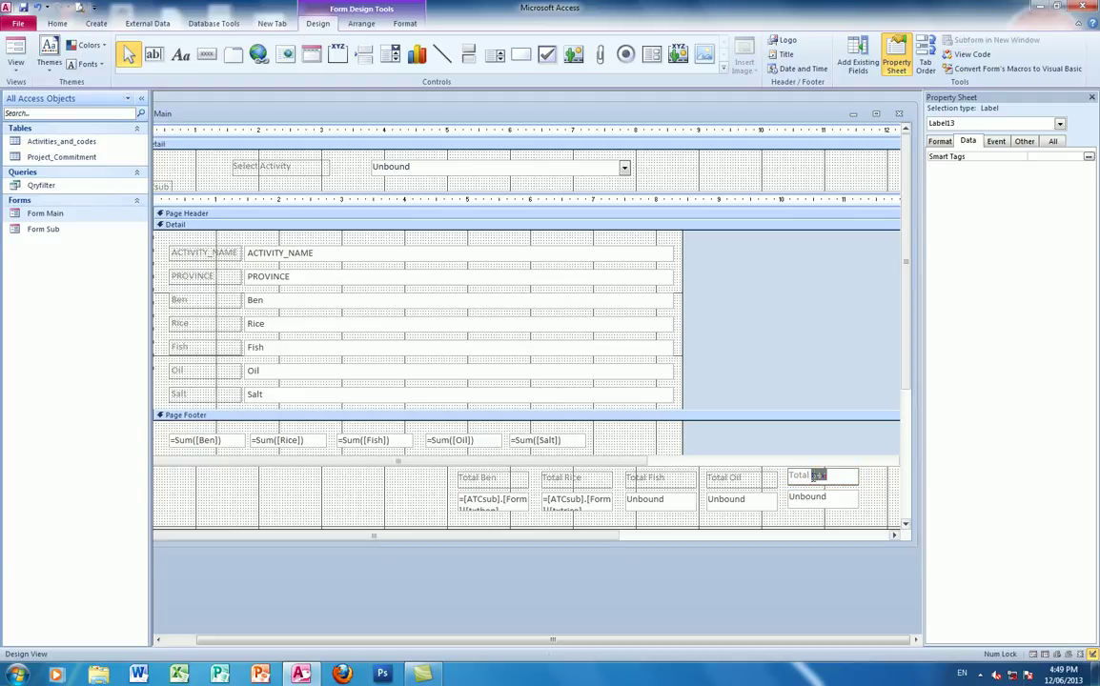
pyautogui.write('Salt')
# Set the Total Fish text box's expression to =[ATCsub].[Form]![txtfish]
pyautogui.click(676, 503)
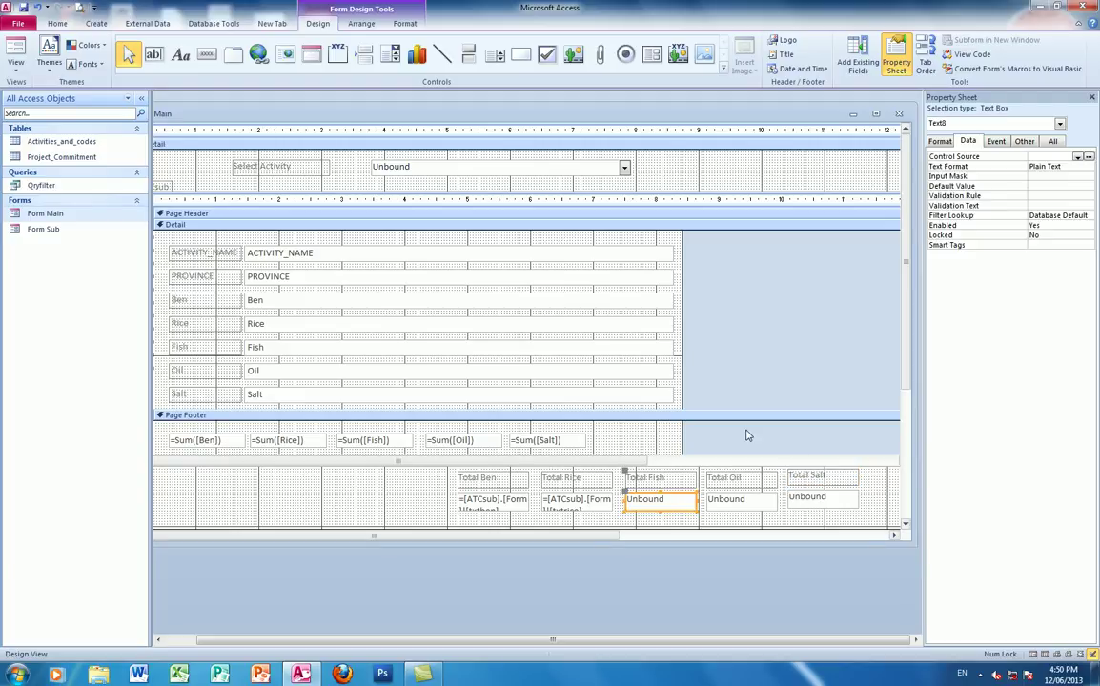
pyautogui.click(1088, 157)
pyautogui.click(408, 259)
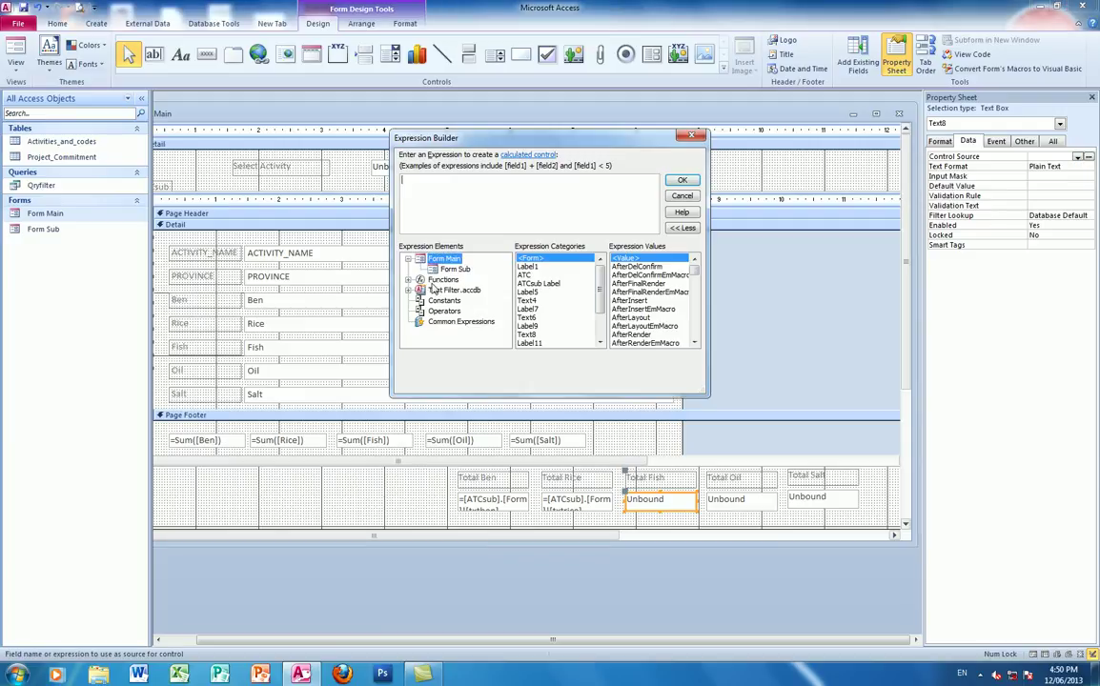
pyautogui.click(448, 271)
pyautogui.moveTo(600, 270); pyautogui.dragTo(601, 330)
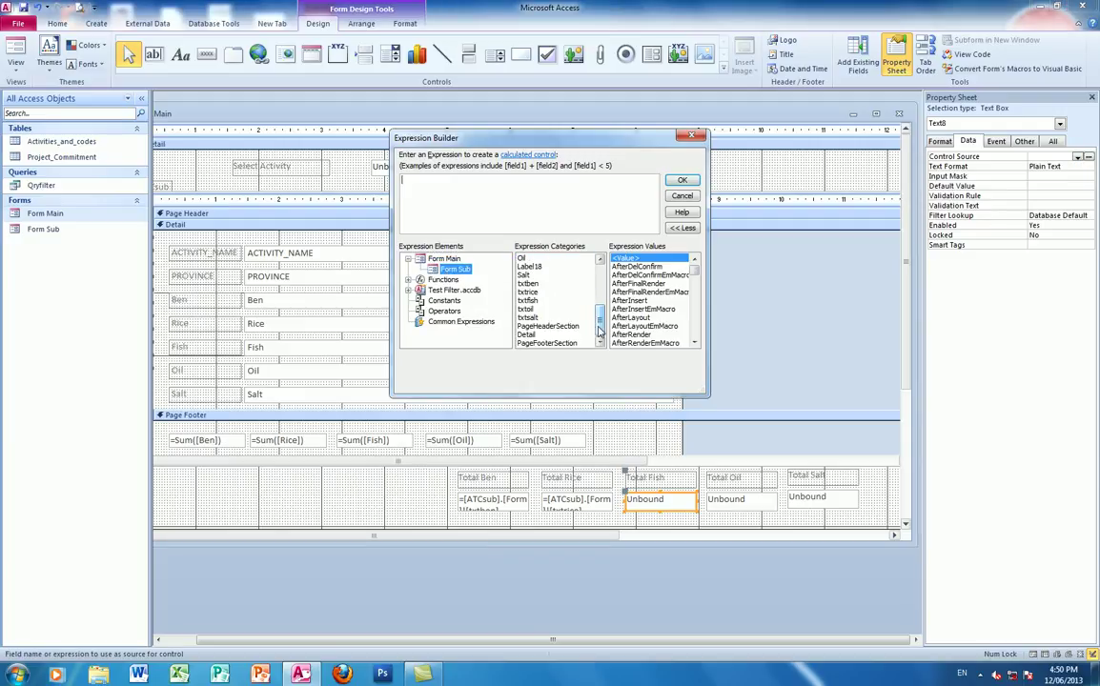
pyautogui.click(529, 301)
pyautogui.doubleClick(529, 301)
pyautogui.press('Return')
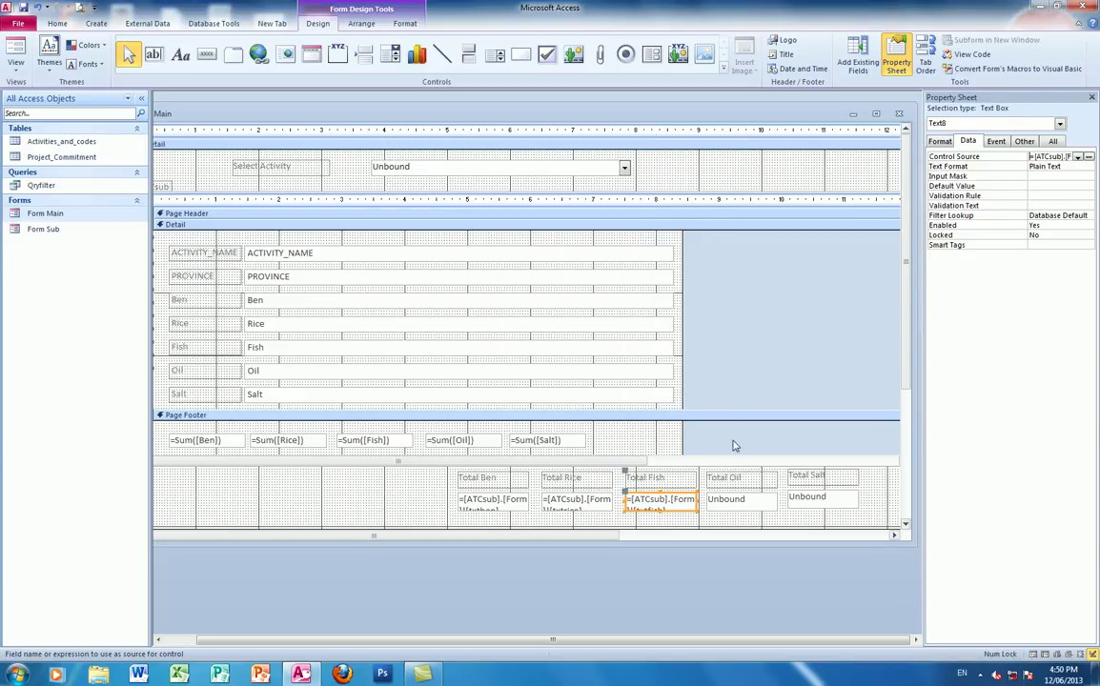
# Set the Total Oil text box's expression to =[ATCsub].[Form]![txtoil]
pyautogui.click(736, 507)
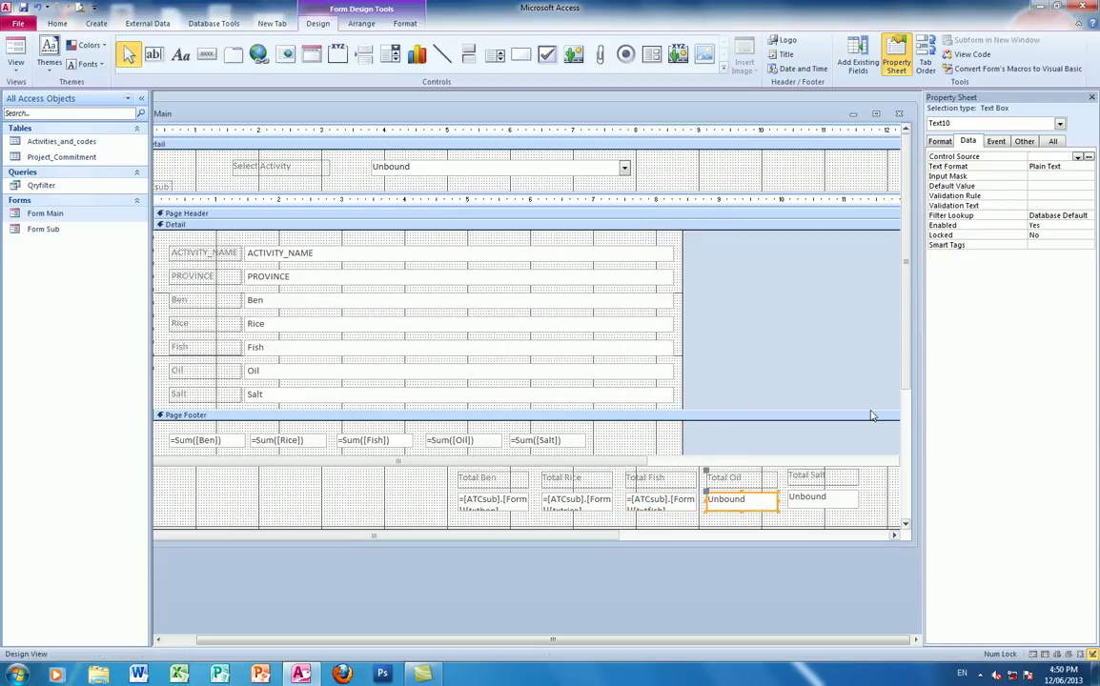
pyautogui.click(1089, 156)
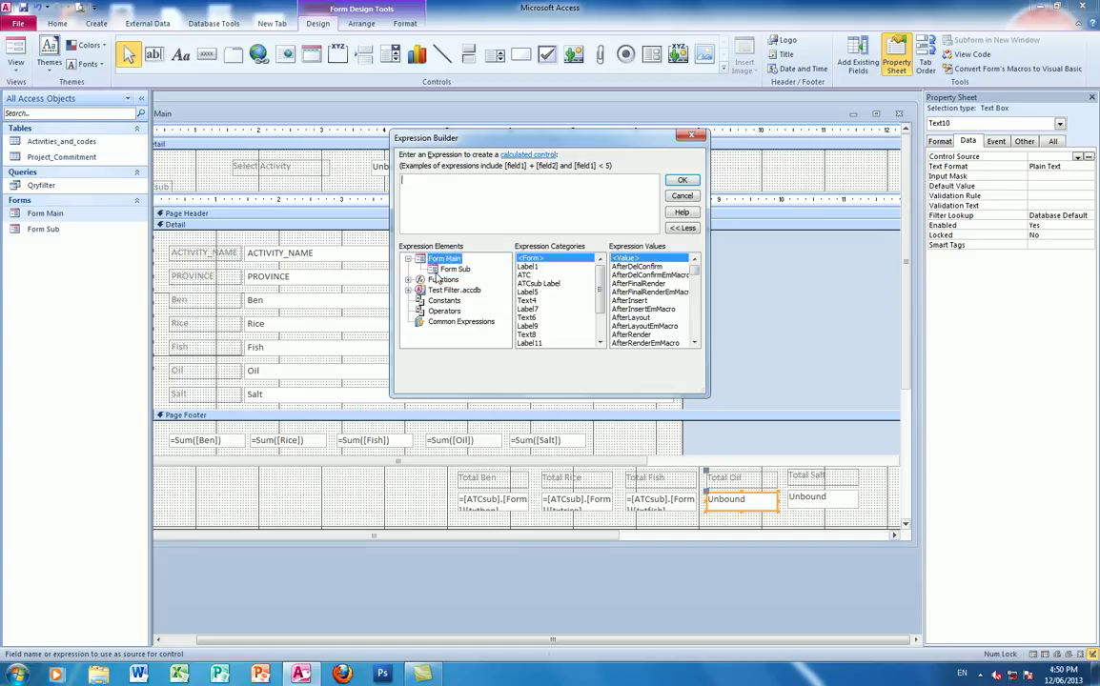
pyautogui.click(408, 258)
pyautogui.click(455, 269)
pyautogui.moveTo(600, 272); pyautogui.dragTo(599, 336)
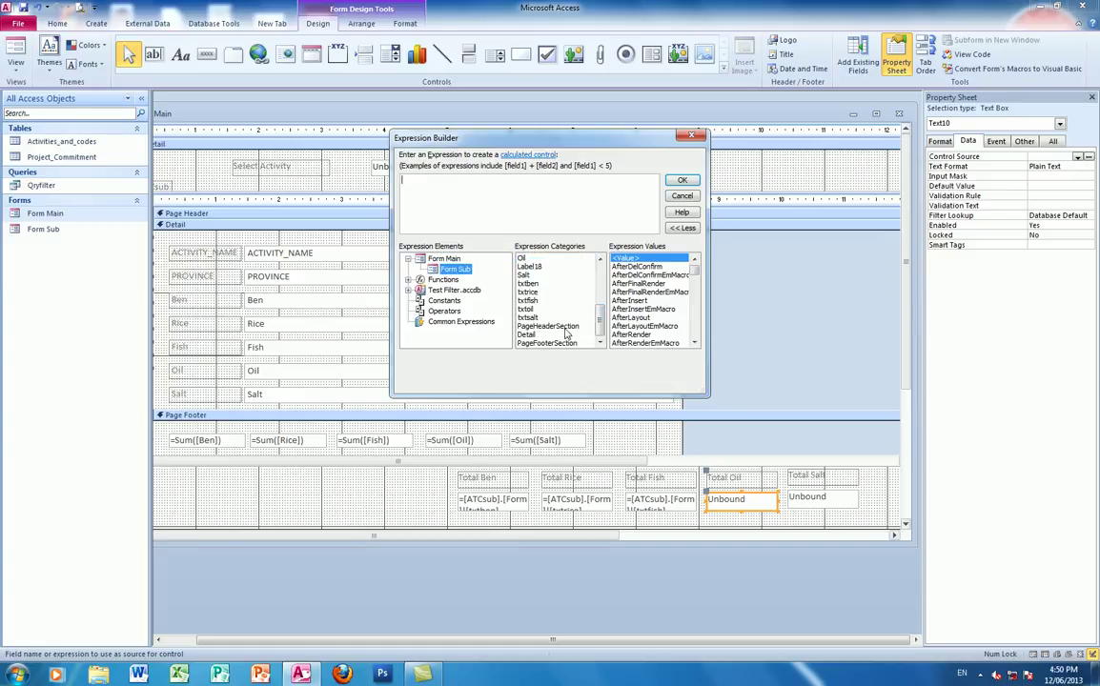
pyautogui.doubleClick(529, 309)
pyautogui.click(683, 180)
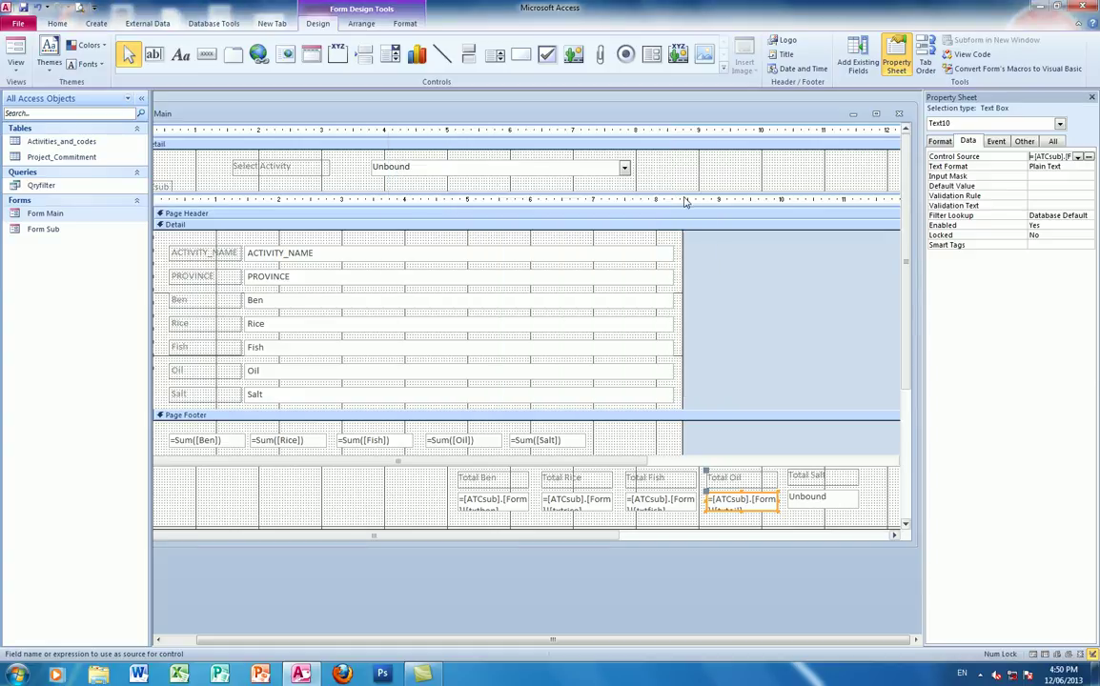
# Set the Total Salt text box's expression to =[ATCsub].[Form]![txtsalt]
pyautogui.press('Tab')
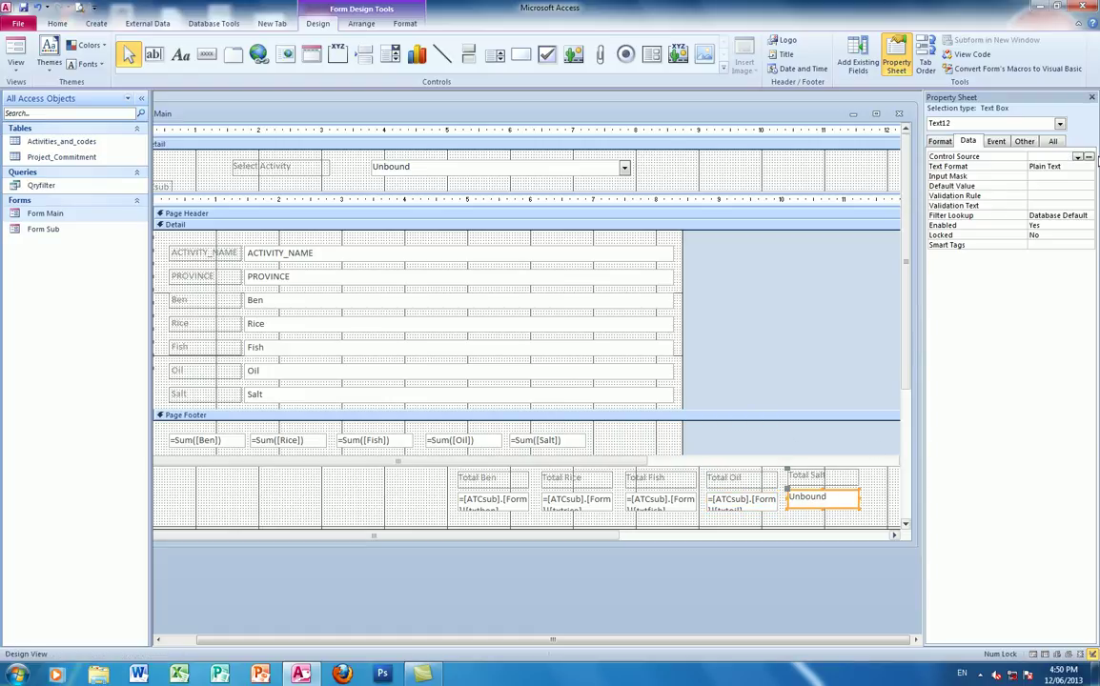
pyautogui.click(1088, 156)
pyautogui.click(408, 259)
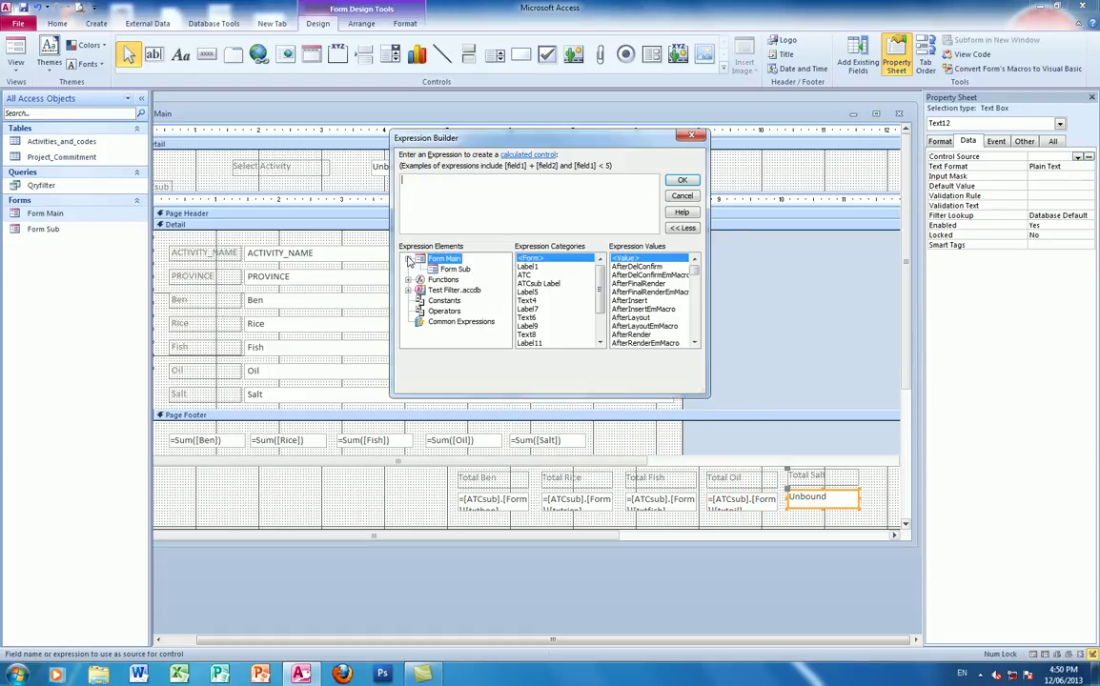
pyautogui.click(454, 269)
pyautogui.click(601, 339)
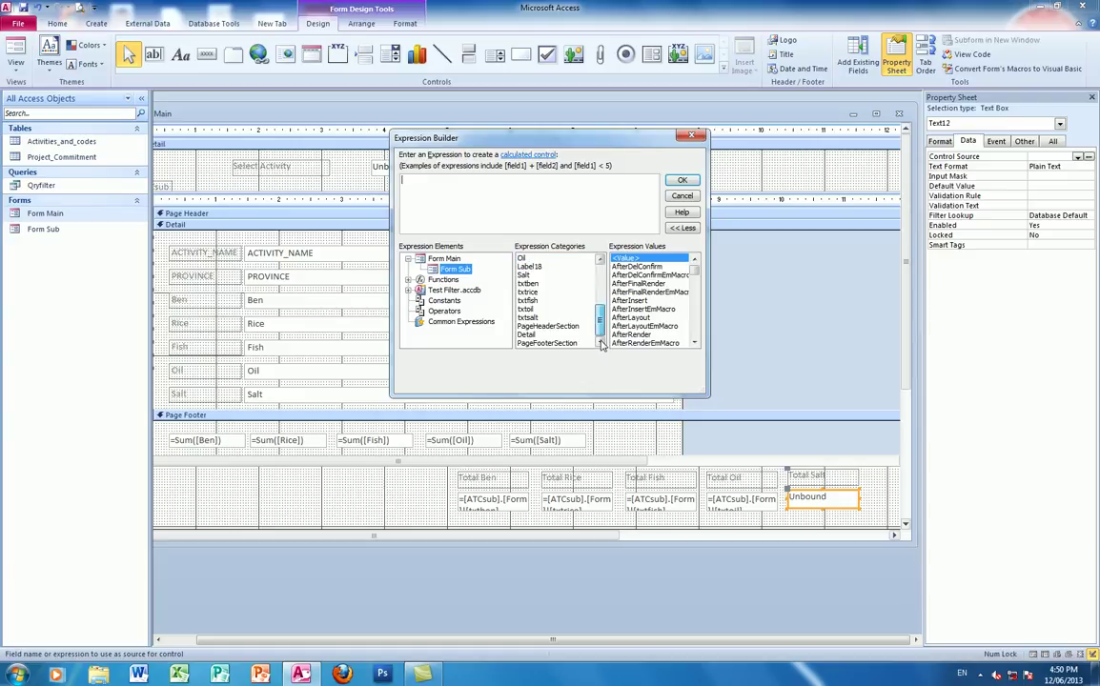
pyautogui.click(526, 318)
pyautogui.doubleClick(526, 317)
pyautogui.press('Return')
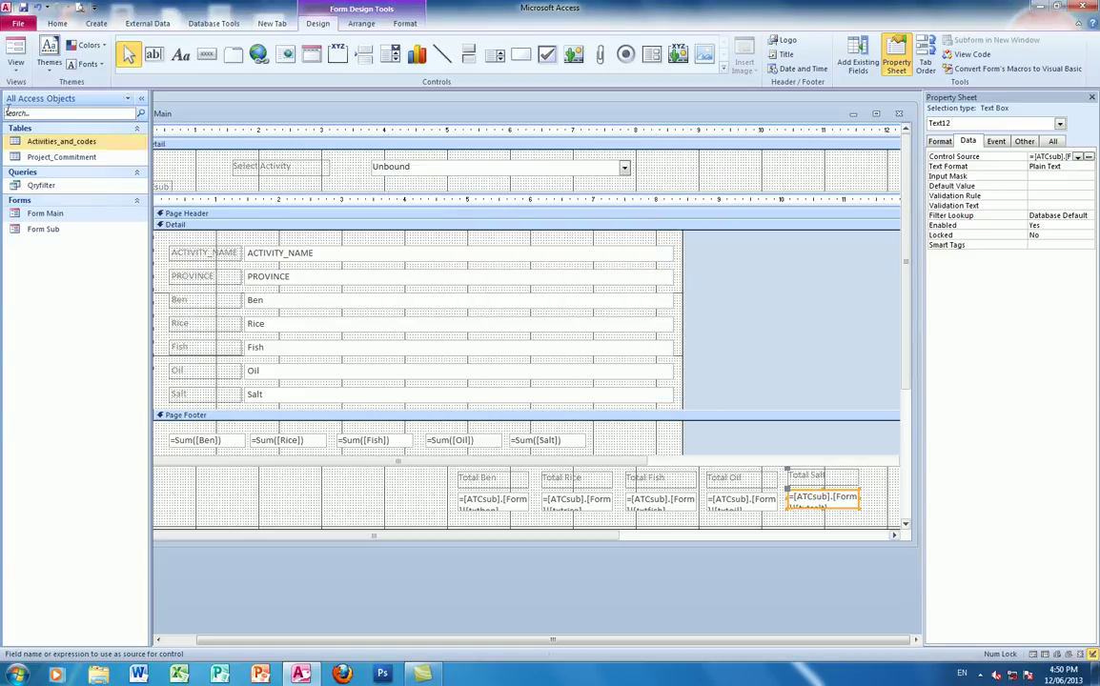
# Check all five totals in Form view for Teacher Training and Vocational Training (wid), and return to Design view
pyautogui.click(15, 63)
pyautogui.click(39, 84)
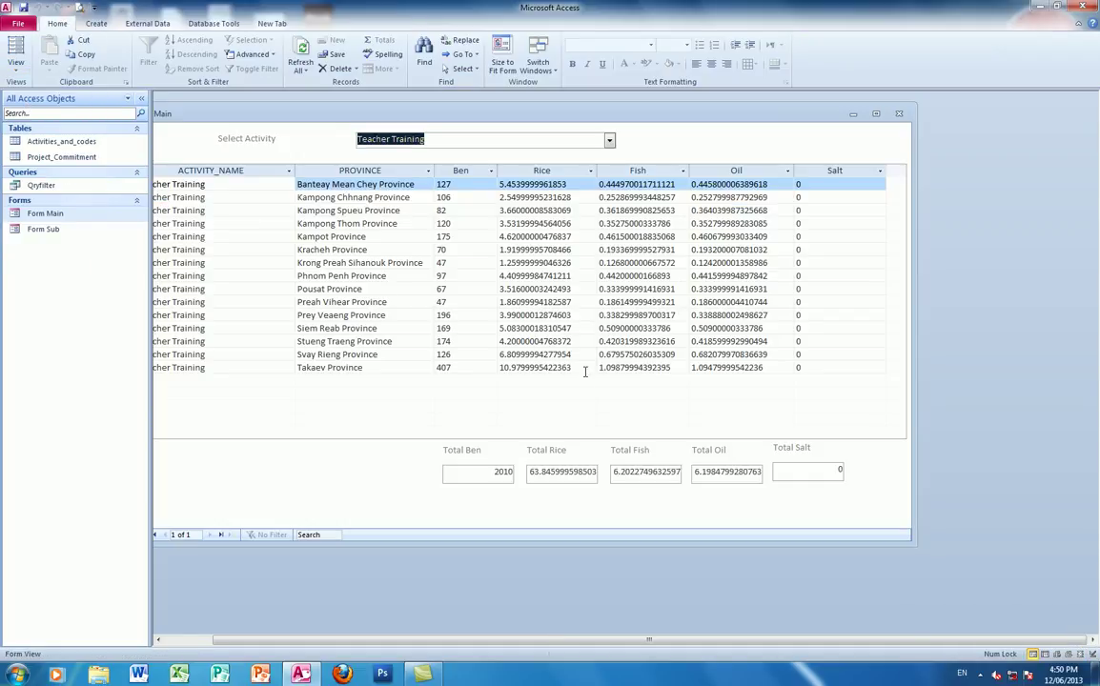
pyautogui.click(609, 140)
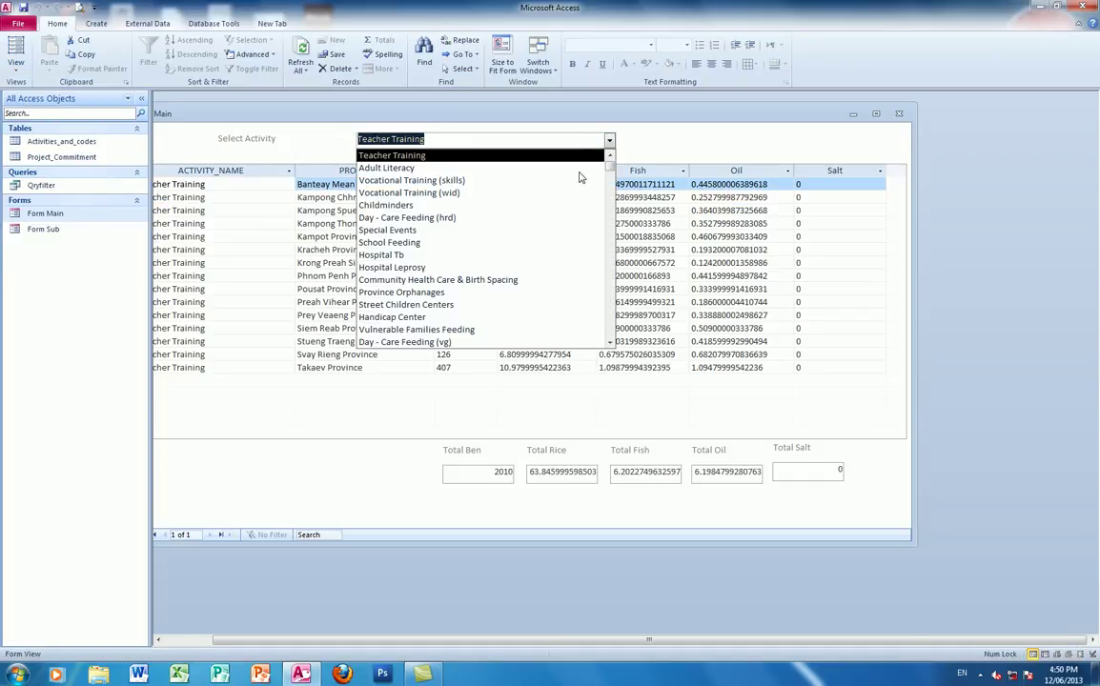
pyautogui.click(457, 193)
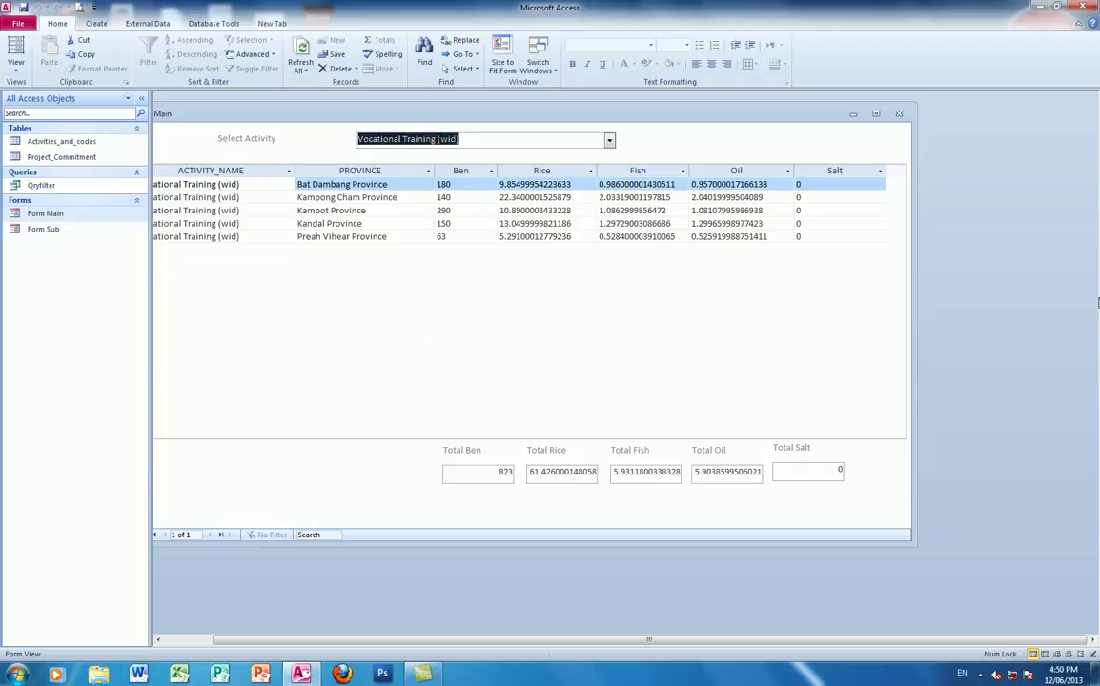
pyautogui.rightClick(206, 120)
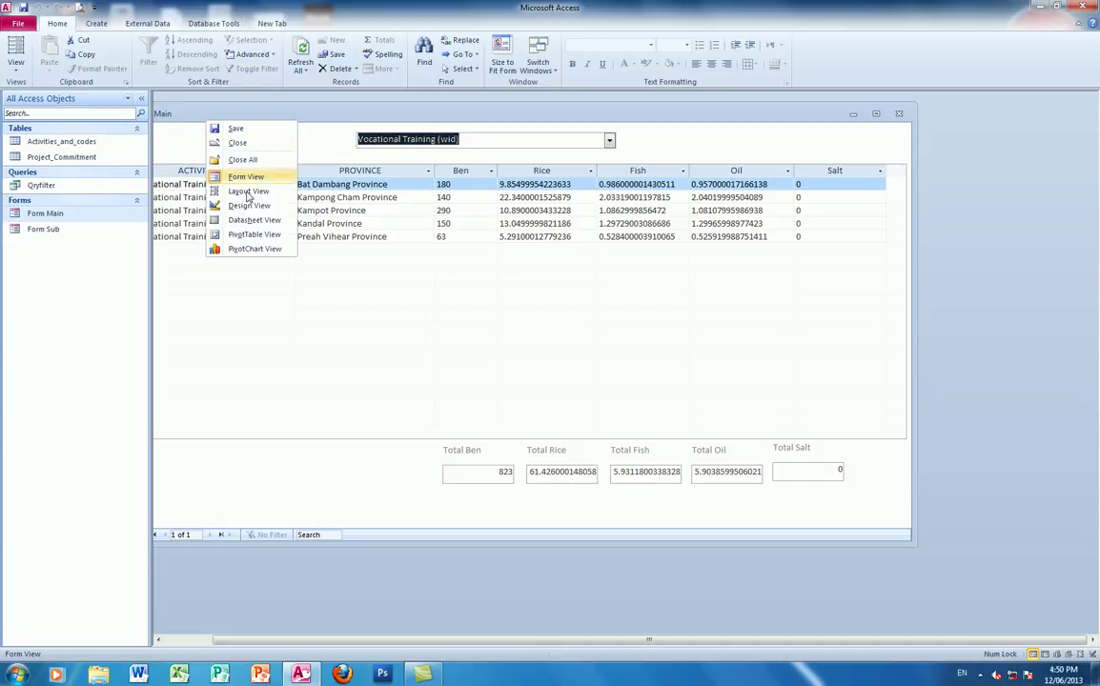
pyautogui.click(246, 205)
pyautogui.click(497, 419)
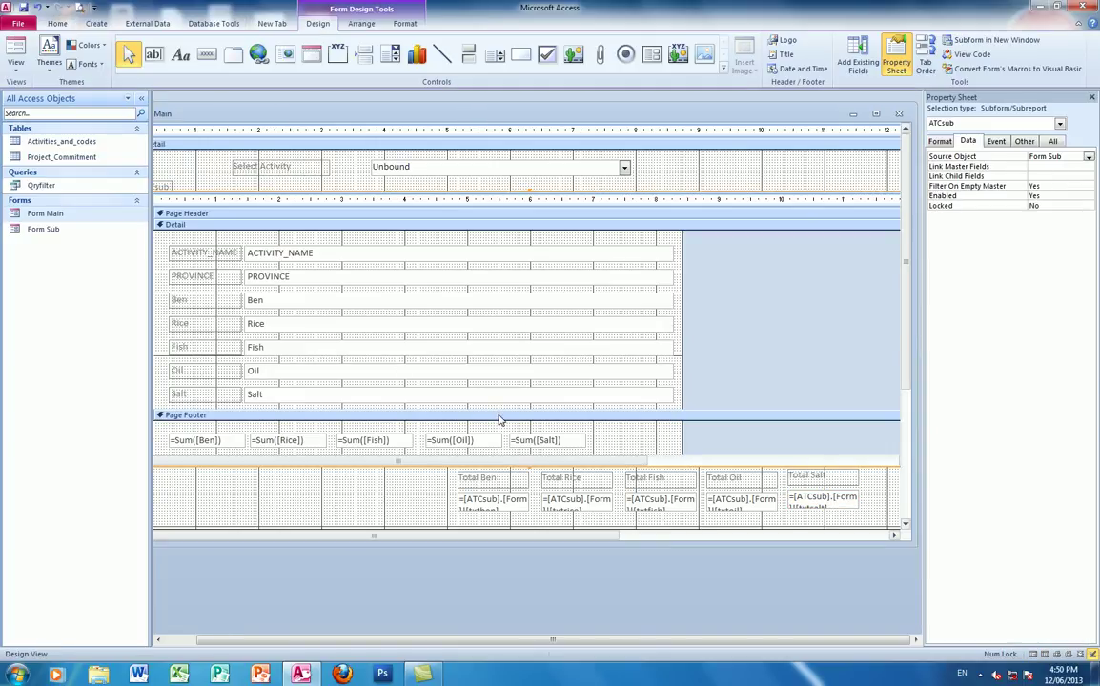
pyautogui.click(498, 417)
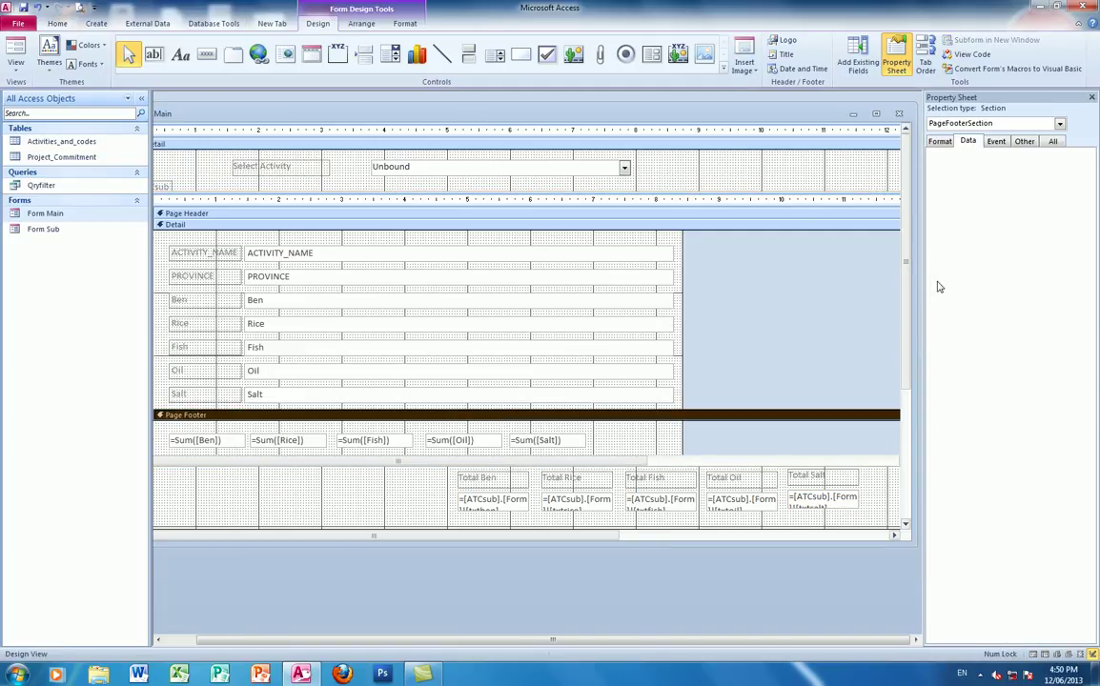
pyautogui.moveTo(899, 347)
pyautogui.mouseDown()
pyautogui.moveTo(902, 402)
pyautogui.moveTo(900, 347)
pyautogui.mouseUp()
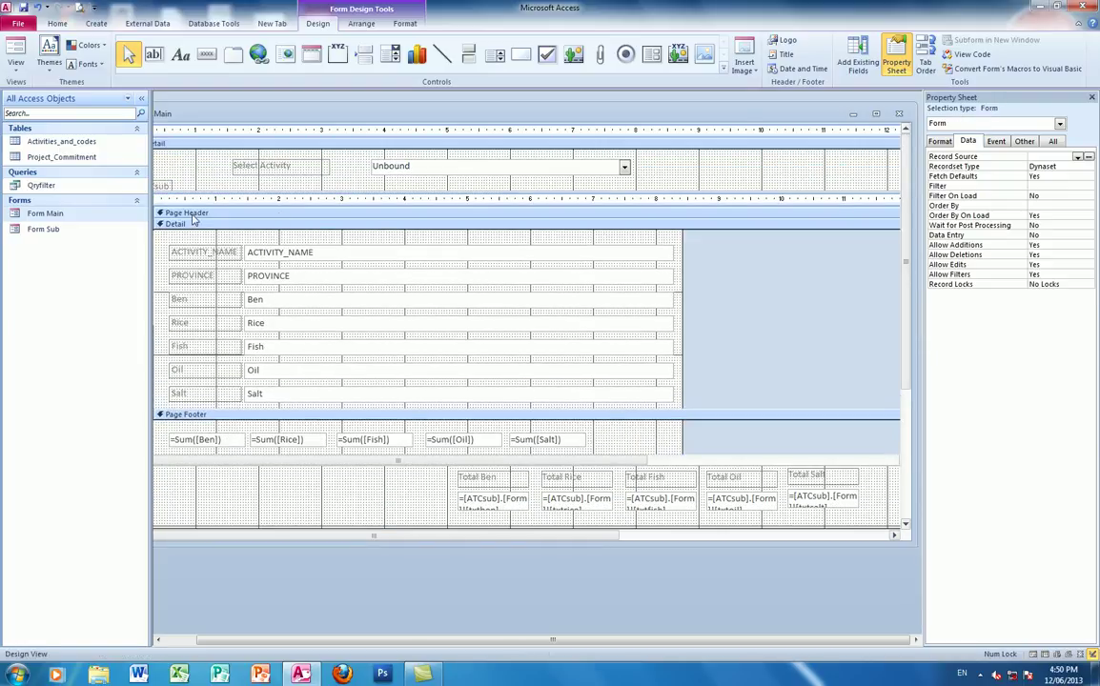
pyautogui.click(463, 410)
pyautogui.click(572, 440)
pyautogui.click(495, 105)
pyautogui.click(423, 675)
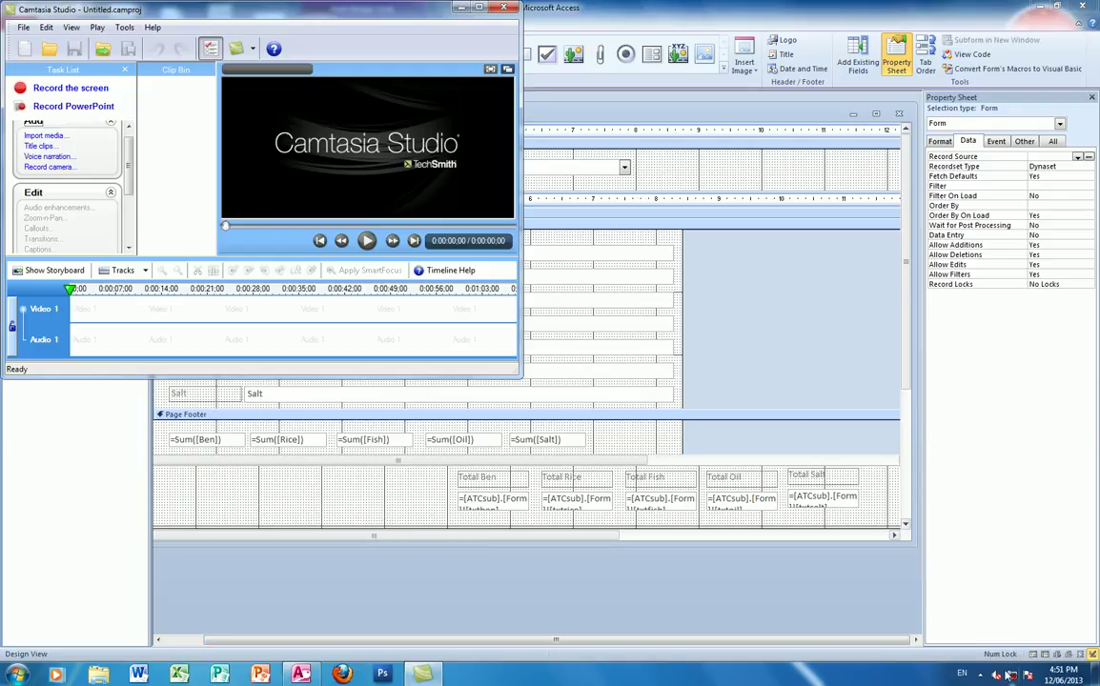
pyautogui.click(459, 8)
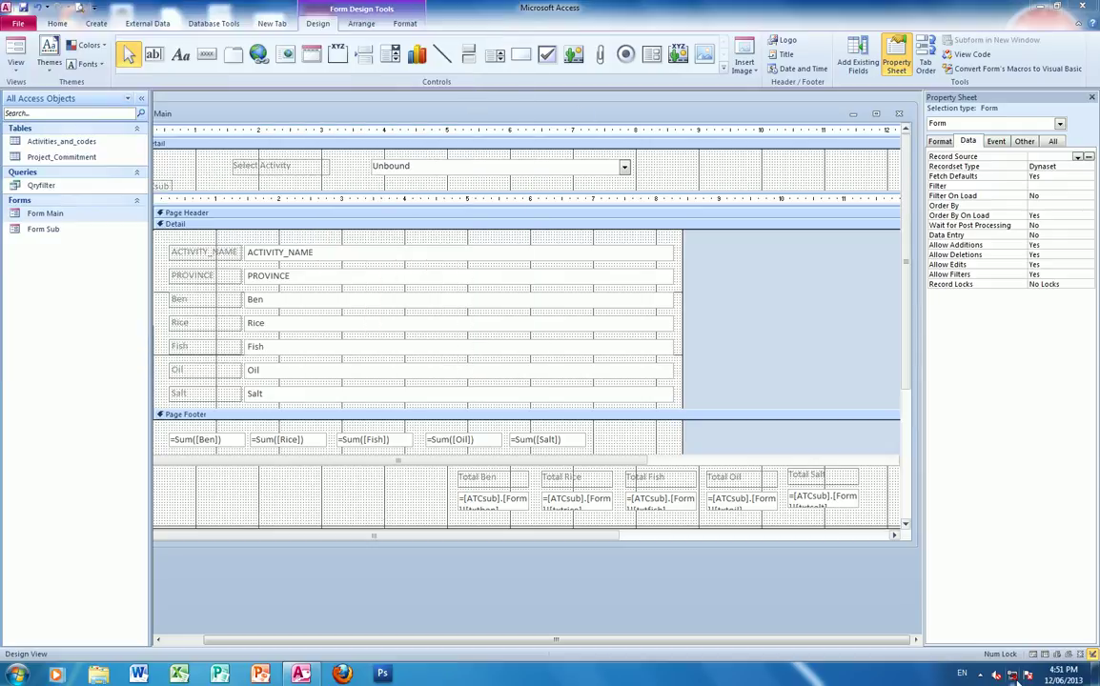
pyautogui.click(980, 675)
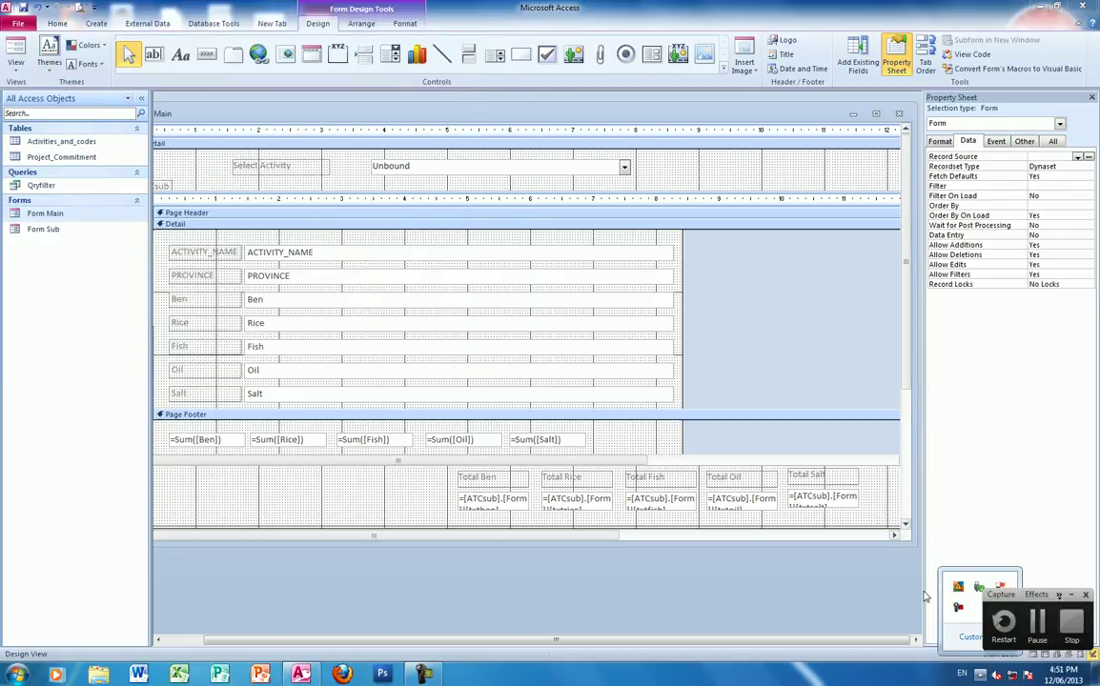